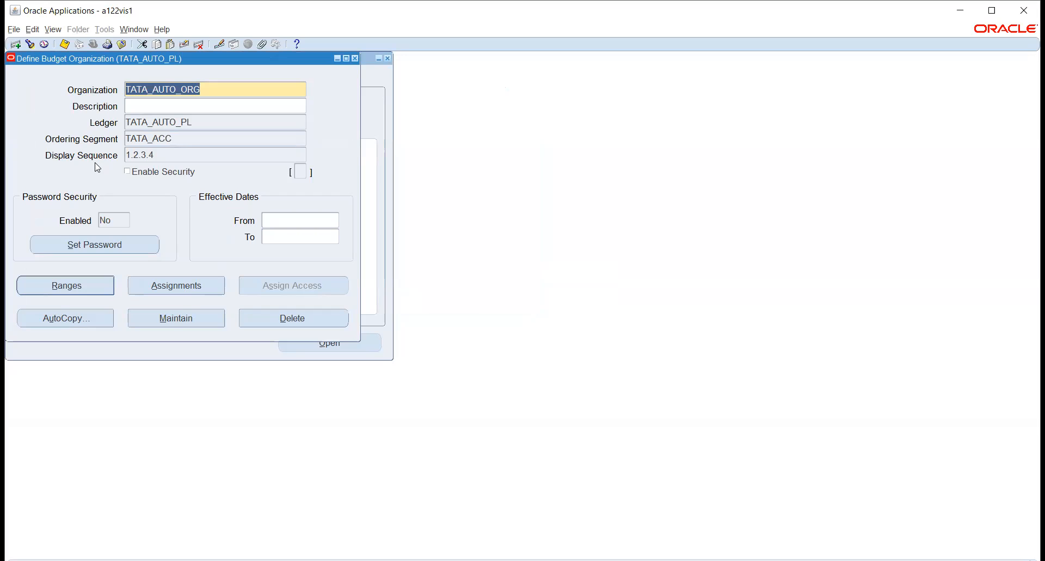
View all own concurrent requests, refresh the list to check their completion, and close it
{"action": "left_click", "coordinate": [53, 33]}
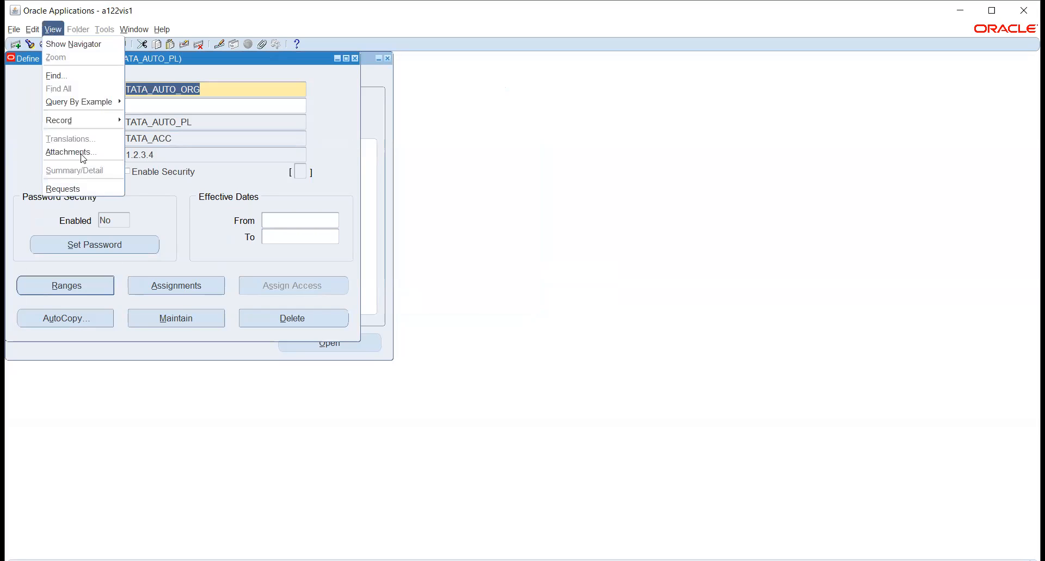
{"action": "left_click", "coordinate": [74, 188]}
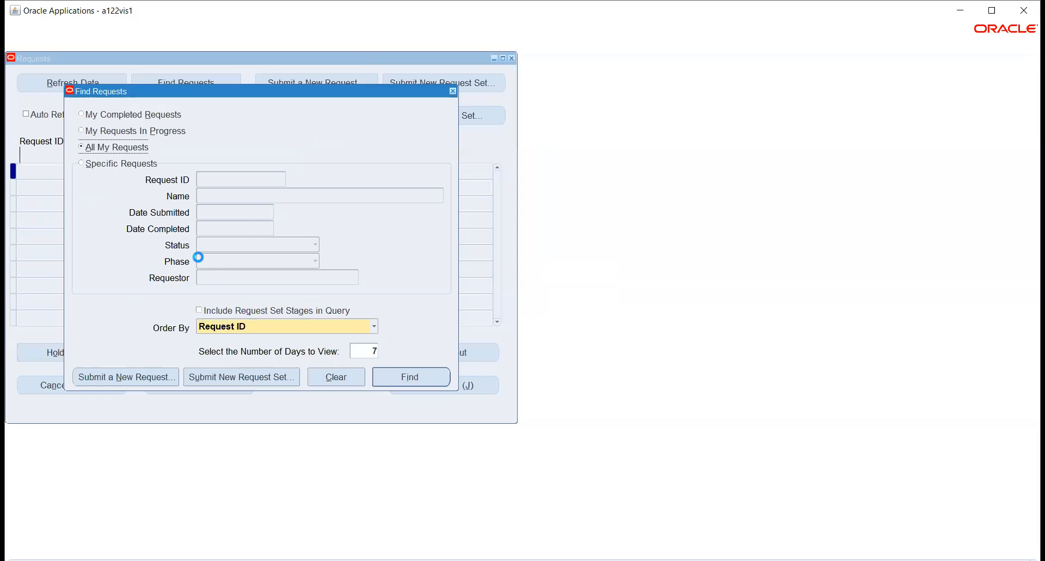
{"action": "left_click", "coordinate": [416, 376]}
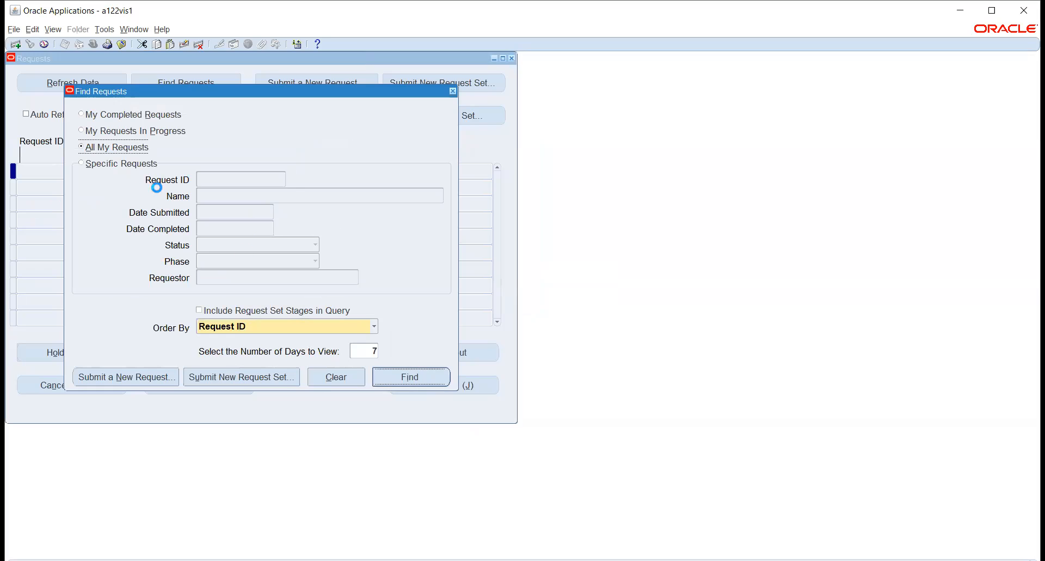
{"action": "left_click", "coordinate": [71, 83]}
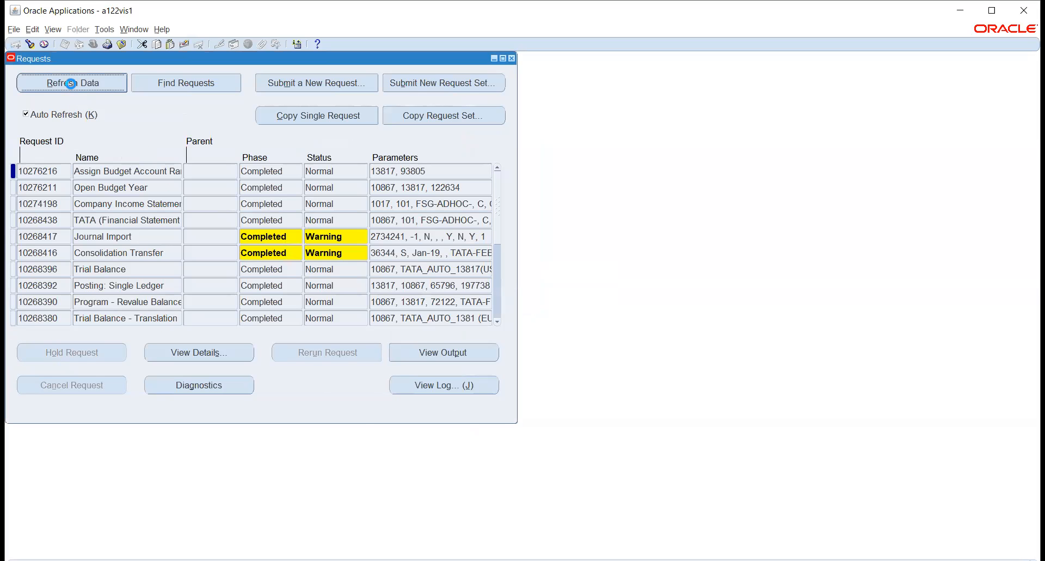
{"action": "left_click", "coordinate": [512, 58]}
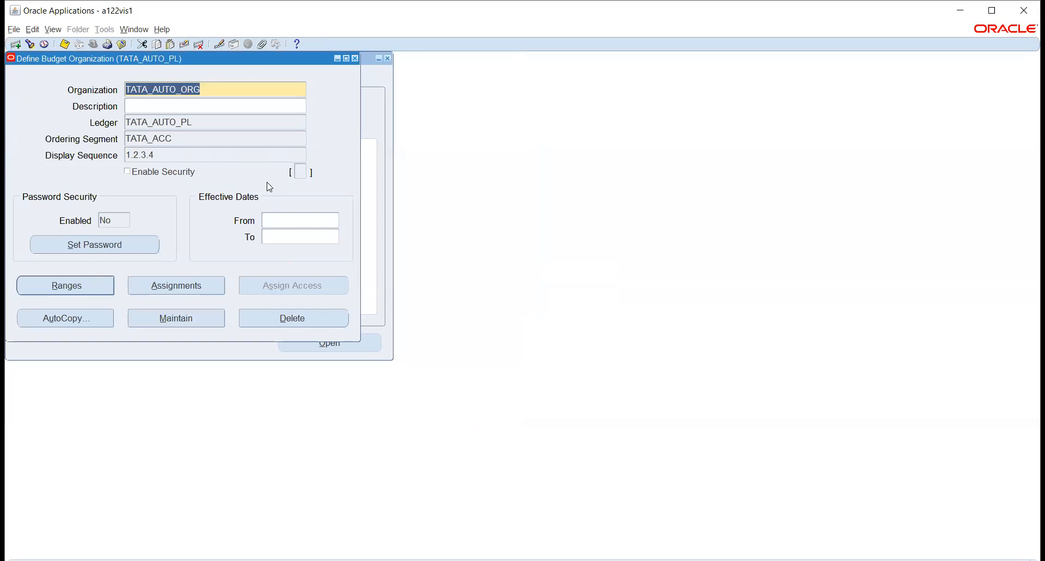
Review the account assignments of budget organization TATA_AUTO_ORG, then close them
{"action": "left_click", "coordinate": [181, 287]}
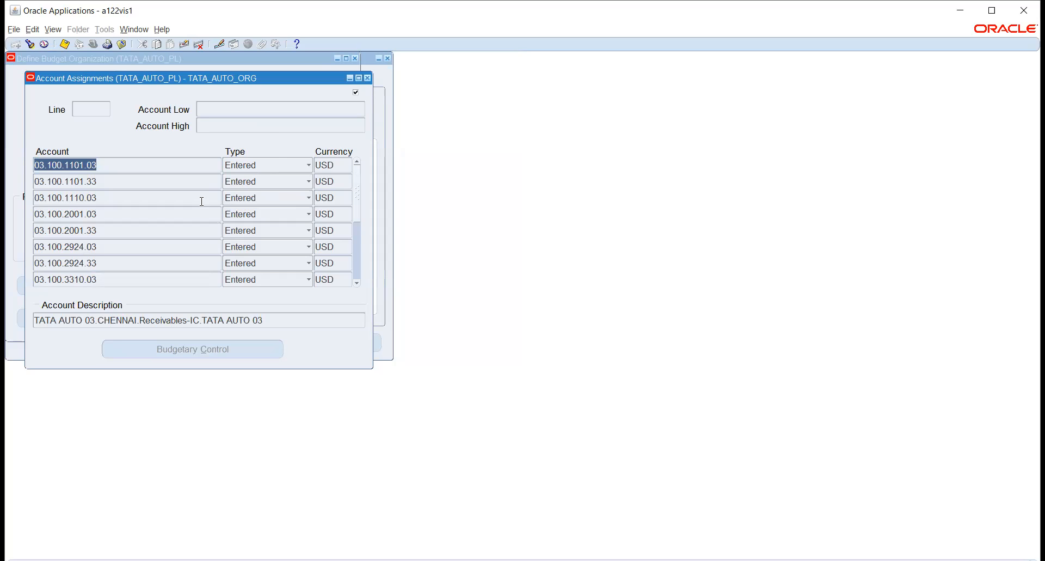
{"action": "scroll", "coordinate": [159, 216], "scroll_direction": "down", "scroll_amount": 2}
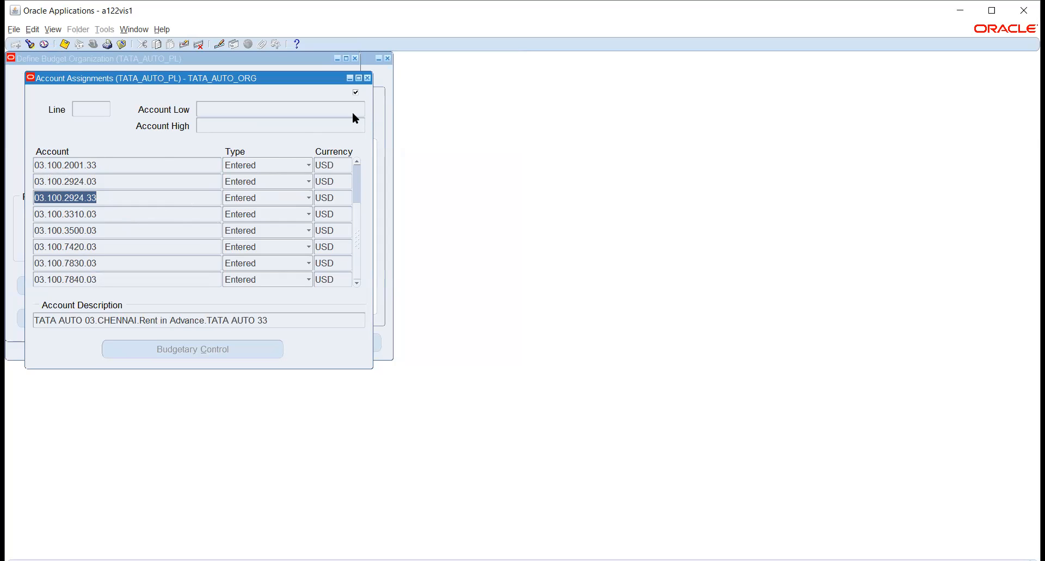
{"action": "left_click", "coordinate": [368, 78]}
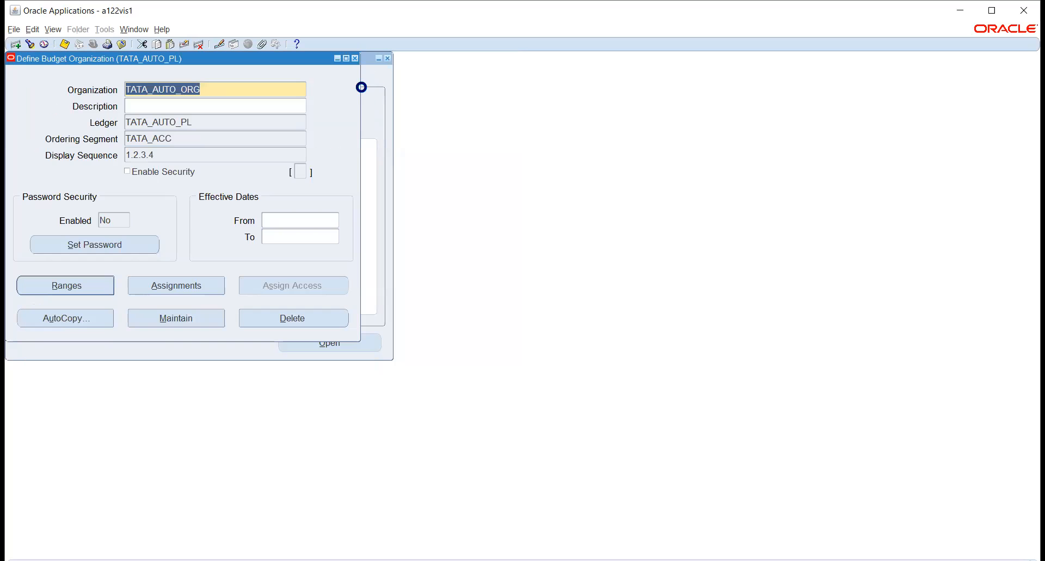
Submit the Maintain request for budget organization TATA_AUTO_ORG, acknowledge it, and close the organization form
{"action": "left_click", "coordinate": [202, 313]}
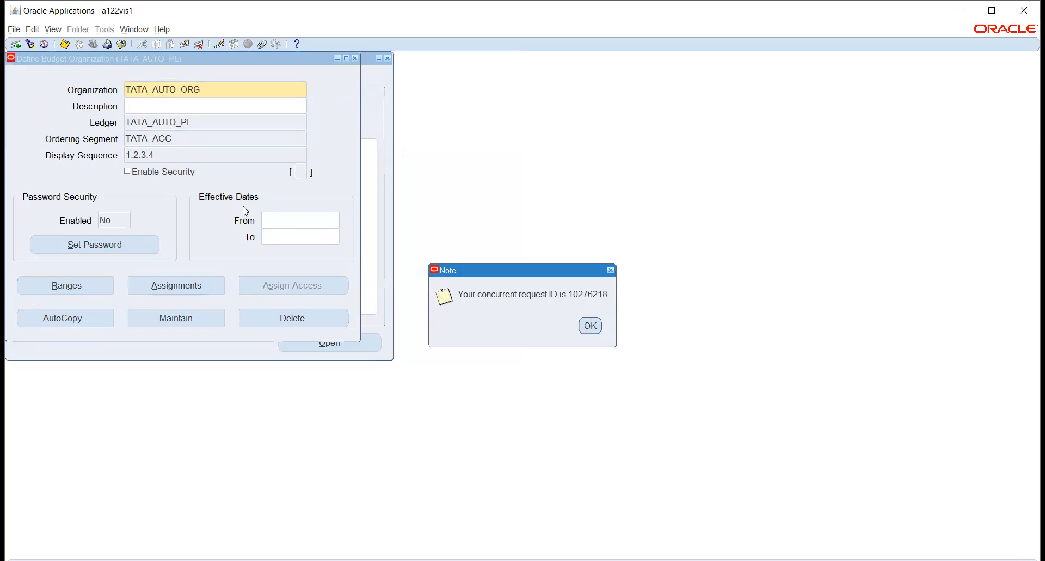
{"action": "left_click", "coordinate": [593, 324]}
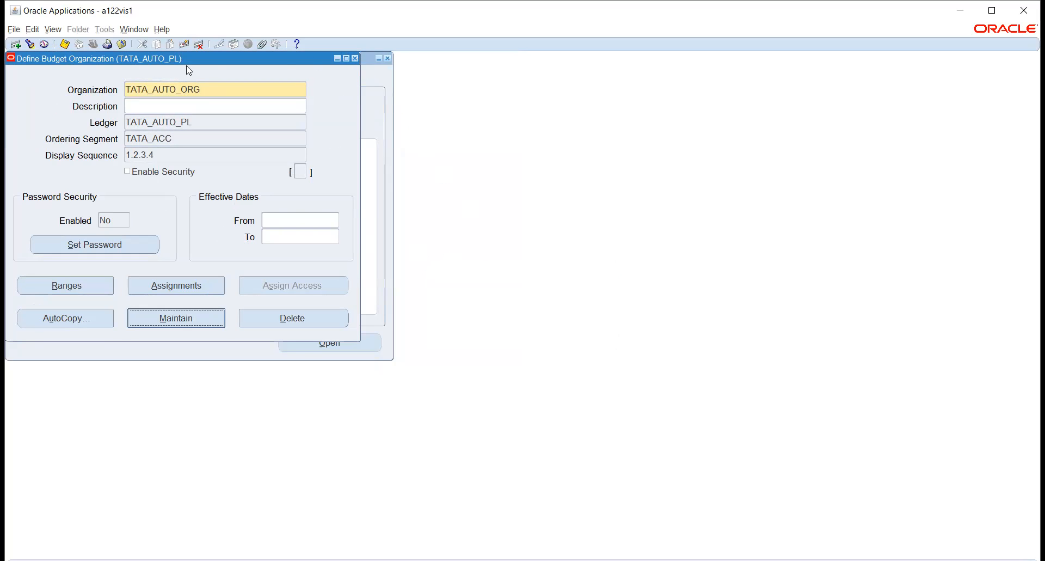
{"action": "left_click", "coordinate": [355, 58]}
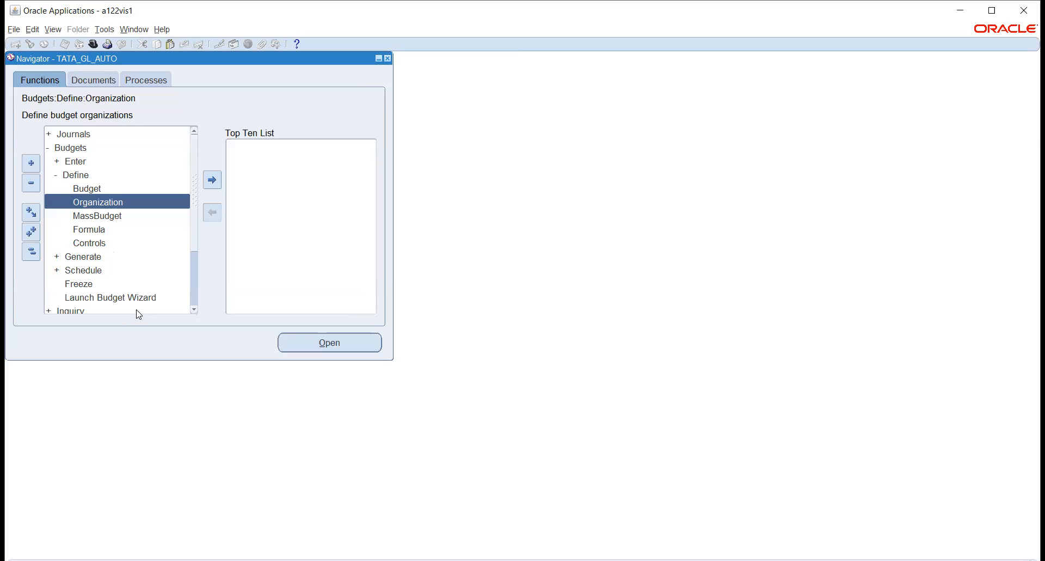
Expand the Generate and Schedule branches under Budgets and examine the functions they offer
{"action": "left_click", "coordinate": [81, 256]}
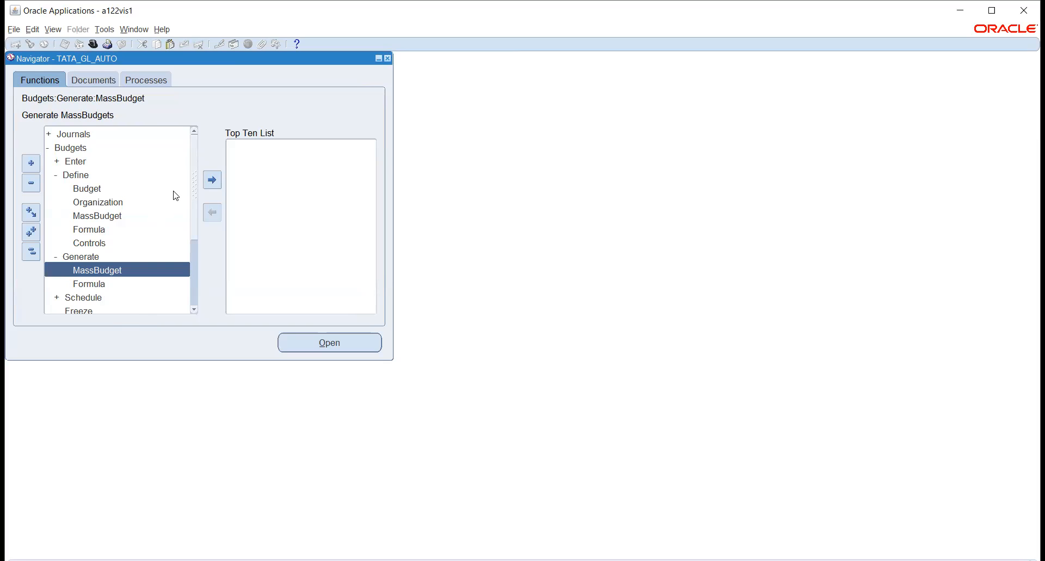
{"action": "scroll", "coordinate": [91, 218], "scroll_direction": "down", "scroll_amount": 1}
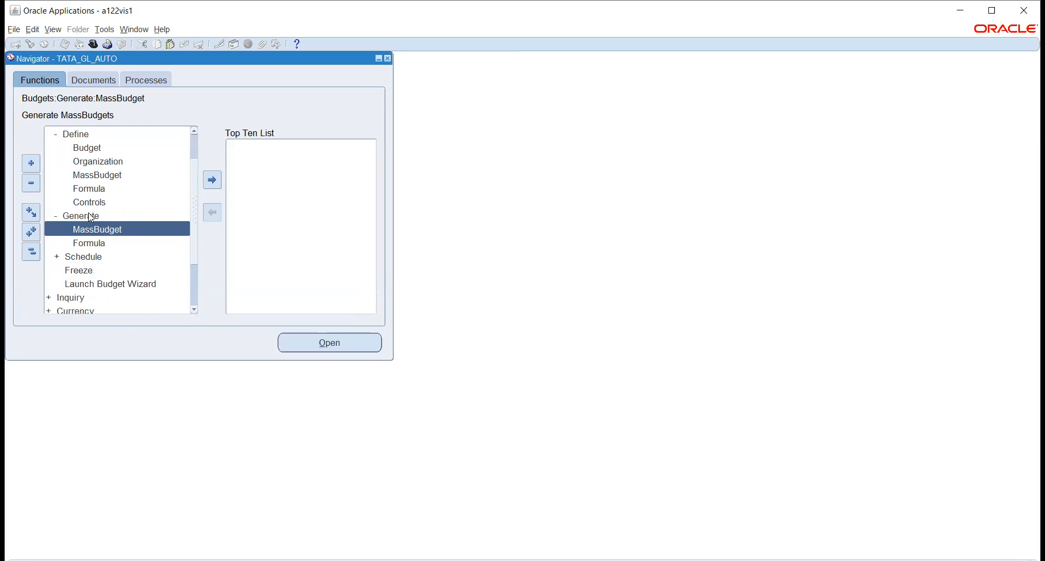
{"action": "scroll", "coordinate": [90, 218], "scroll_direction": "down", "scroll_amount": 1}
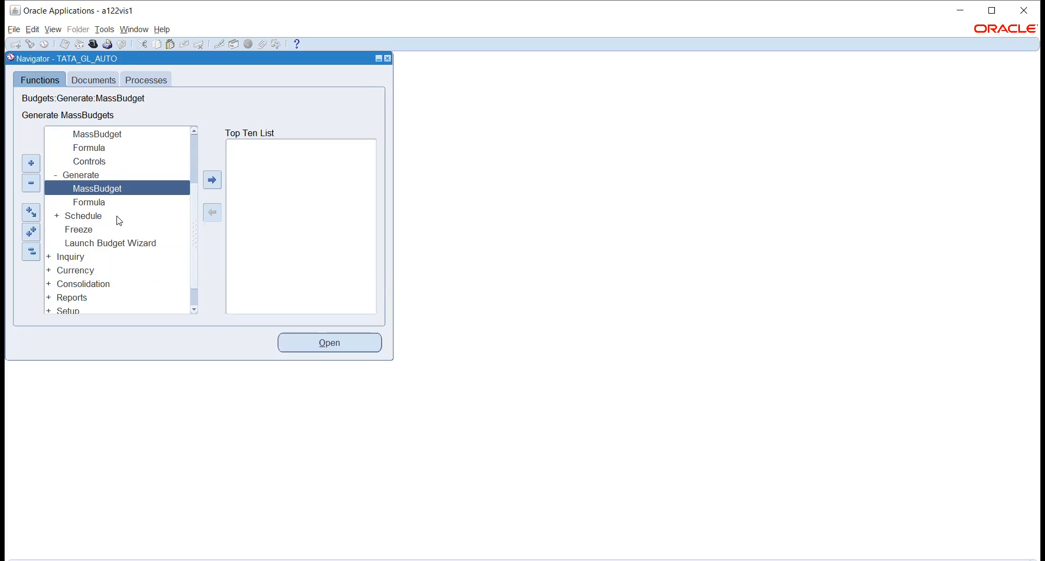
{"action": "left_click", "coordinate": [88, 216]}
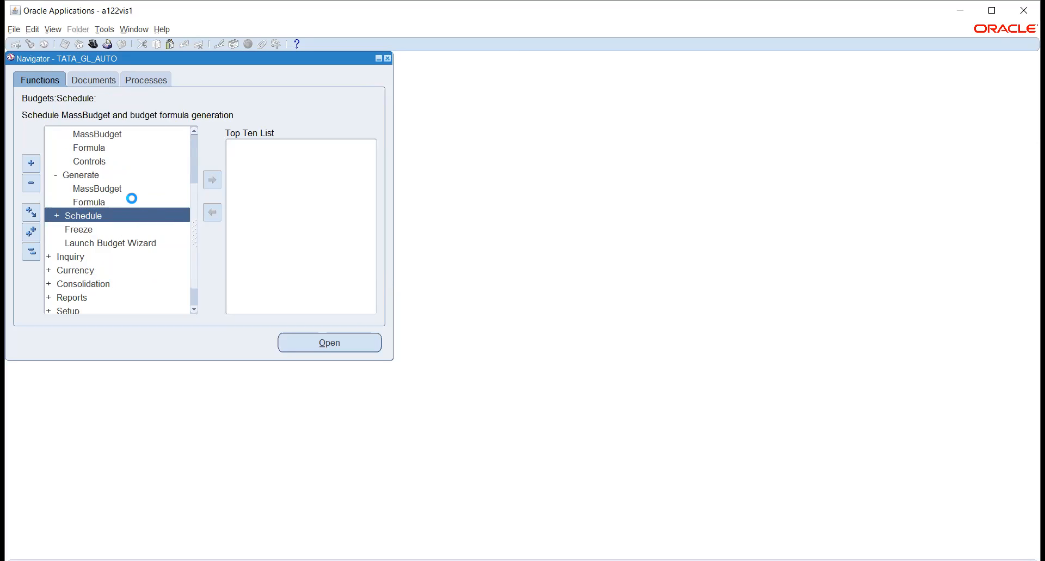
{"action": "scroll", "coordinate": [135, 203], "scroll_direction": "down", "scroll_amount": 1}
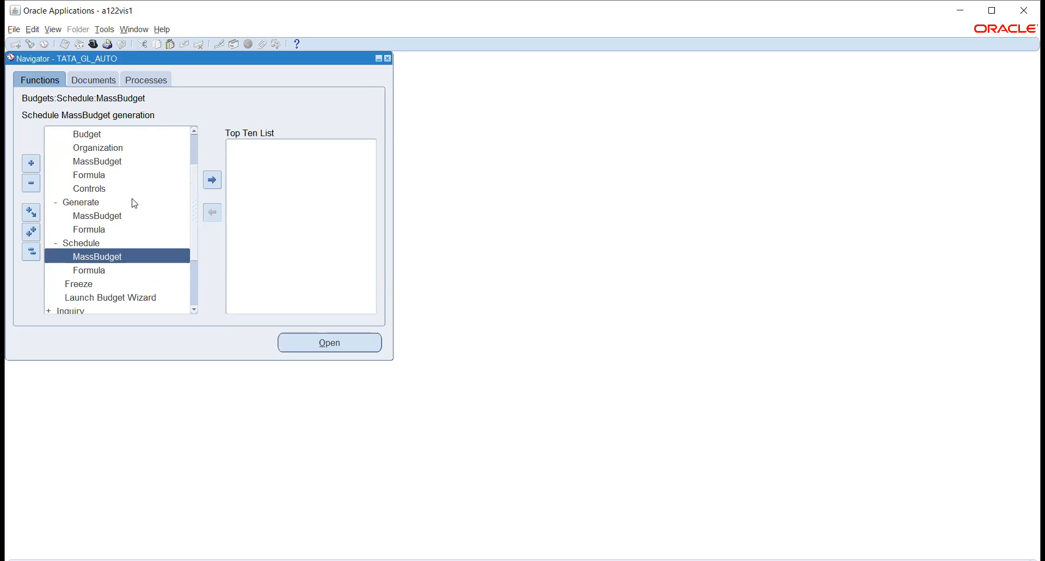
{"action": "scroll", "coordinate": [135, 203], "scroll_direction": "up", "scroll_amount": 1}
{"action": "scroll", "coordinate": [135, 203], "scroll_direction": "up", "scroll_amount": 1}
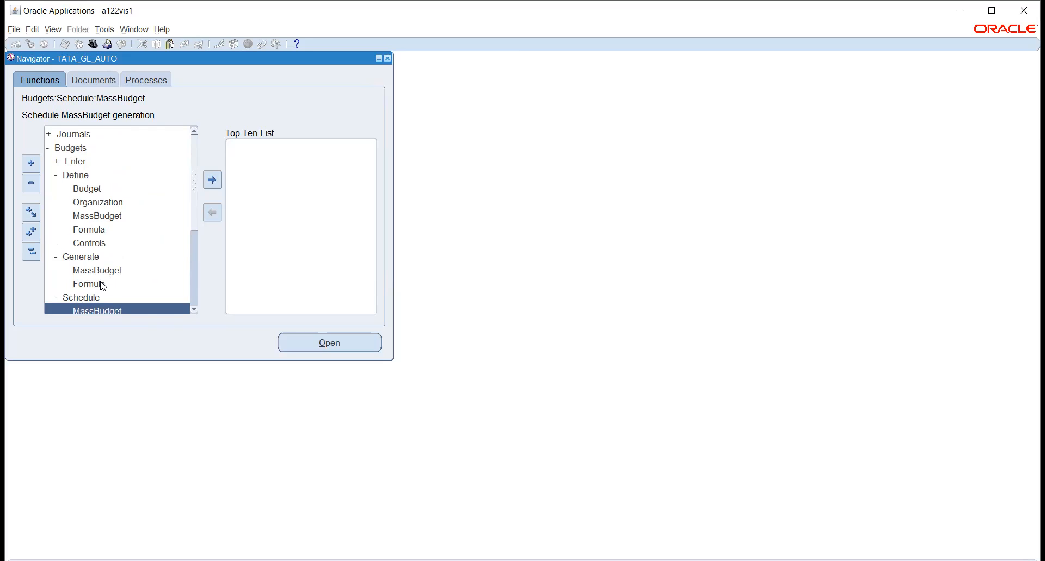
Look at the budgetary control group definition form under Budgets and close it
{"action": "left_click", "coordinate": [79, 243]}
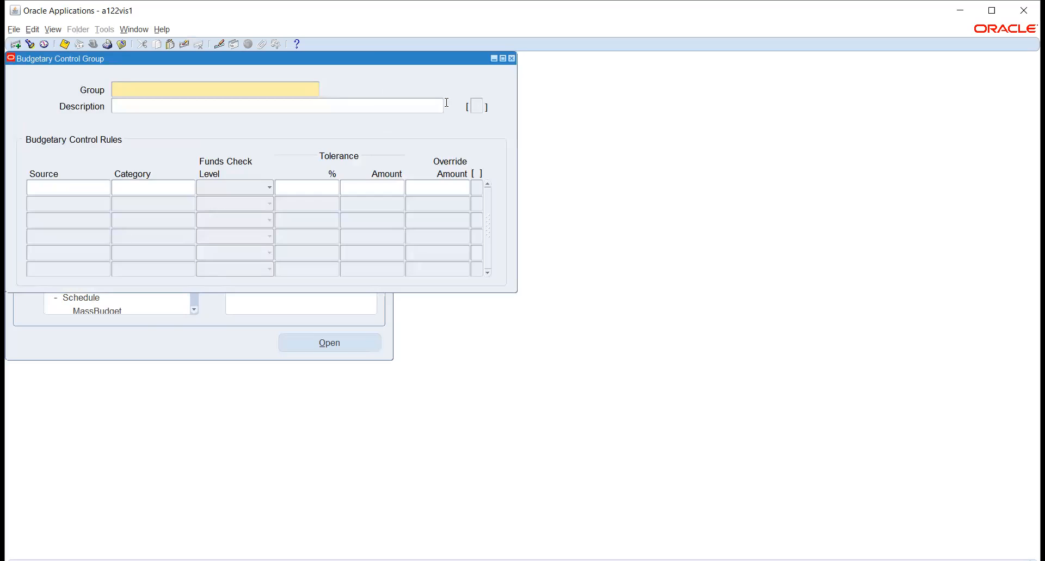
{"action": "left_click", "coordinate": [512, 59]}
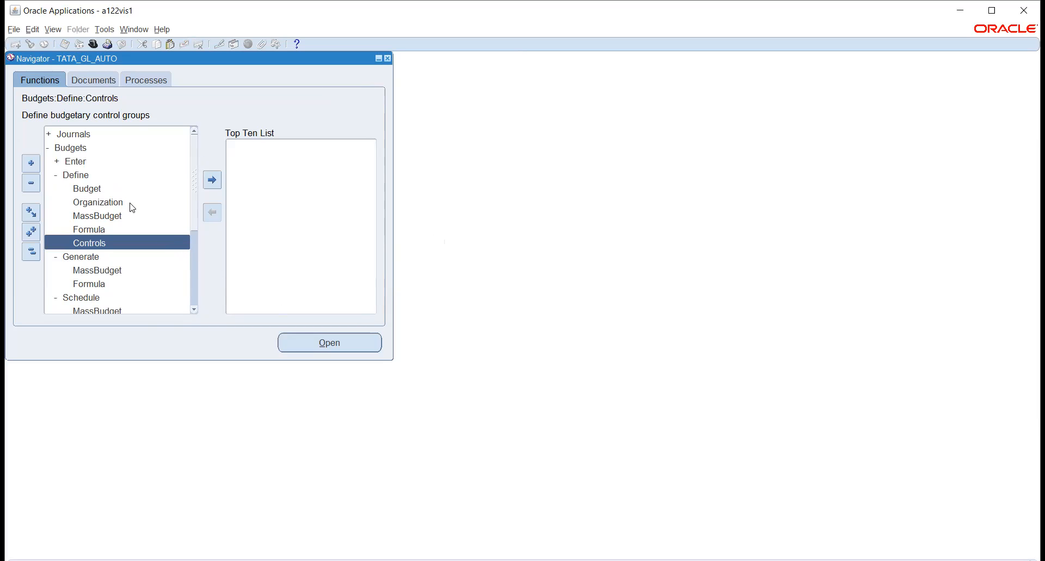
Launch the Budget Wizard from the Budgets functions
{"action": "scroll", "coordinate": [132, 207], "scroll_direction": "down", "scroll_amount": 1}
{"action": "scroll", "coordinate": [132, 207], "scroll_direction": "down", "scroll_amount": 2}
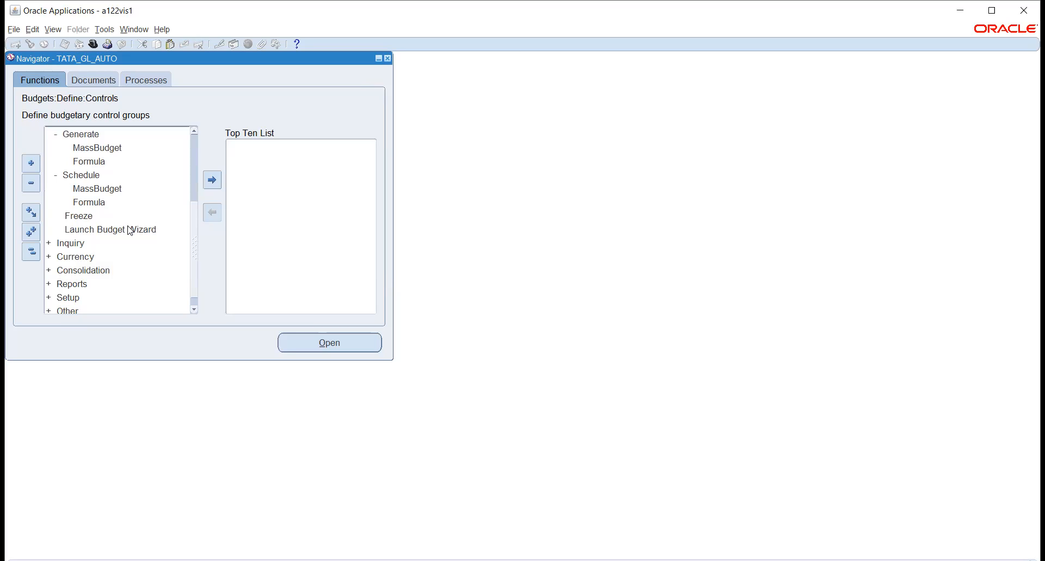
{"action": "double_click", "coordinate": [134, 229]}
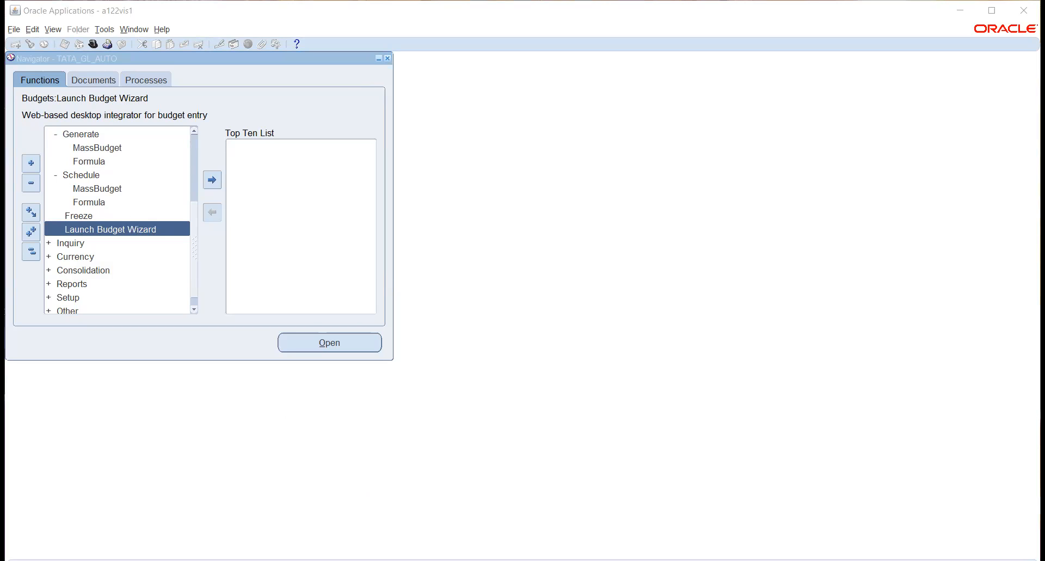
Open budget amount entry and choose budget TATA_BUDGET, organization TATA_AUTO_ORG and periods TATA-JAN-20-20 to TATA-DEC-20-20
{"action": "scroll", "coordinate": [113, 209], "scroll_direction": "up", "scroll_amount": 2}
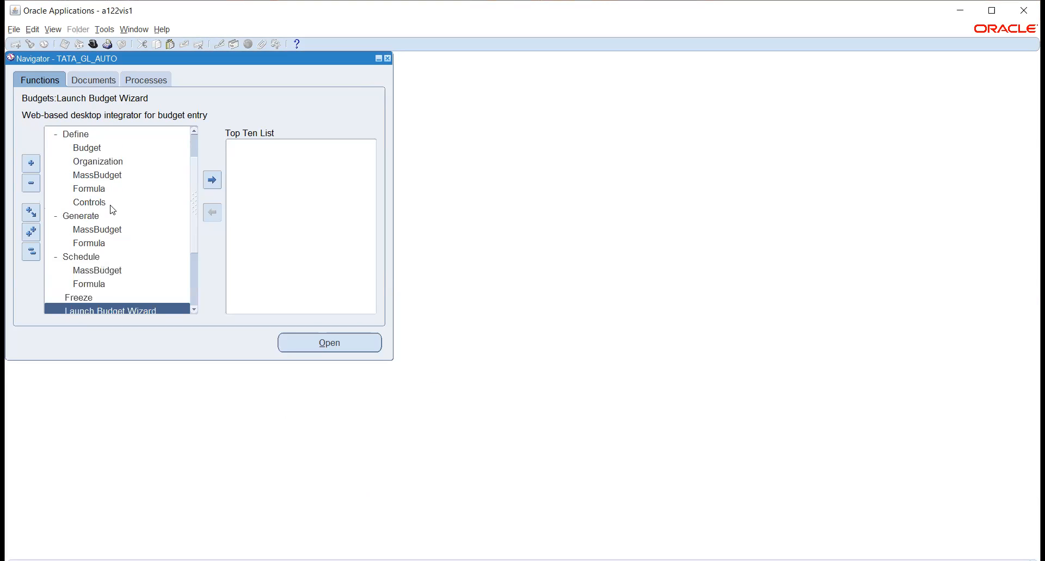
{"action": "scroll", "coordinate": [112, 209], "scroll_direction": "up", "scroll_amount": 1}
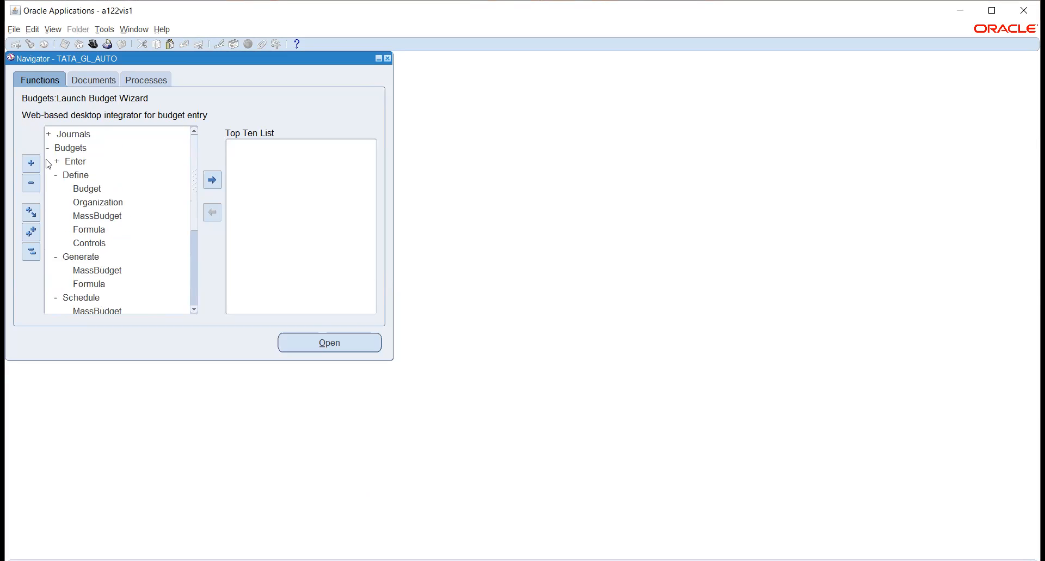
{"action": "left_click", "coordinate": [67, 162]}
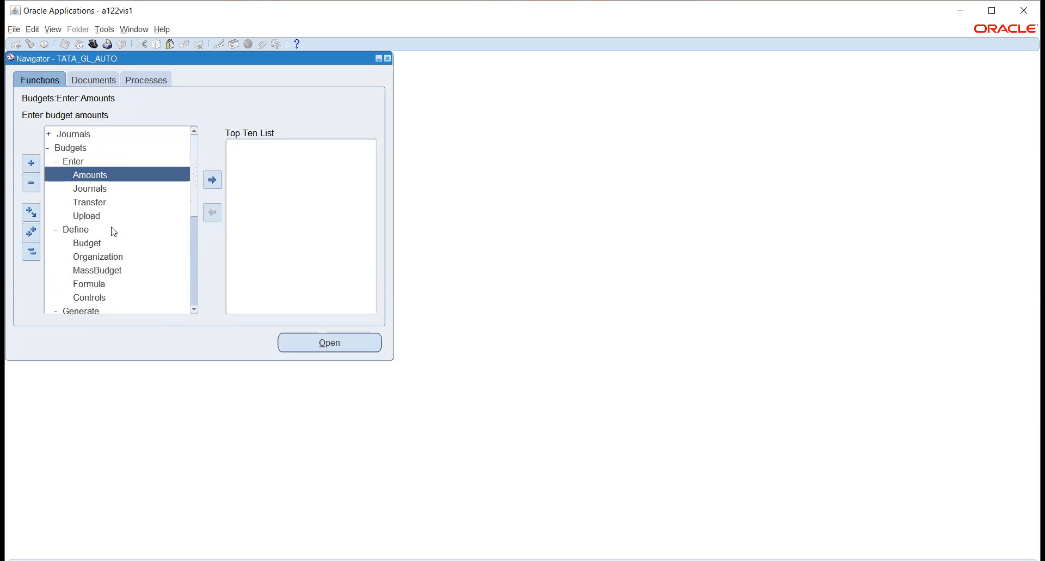
{"action": "double_click", "coordinate": [101, 174]}
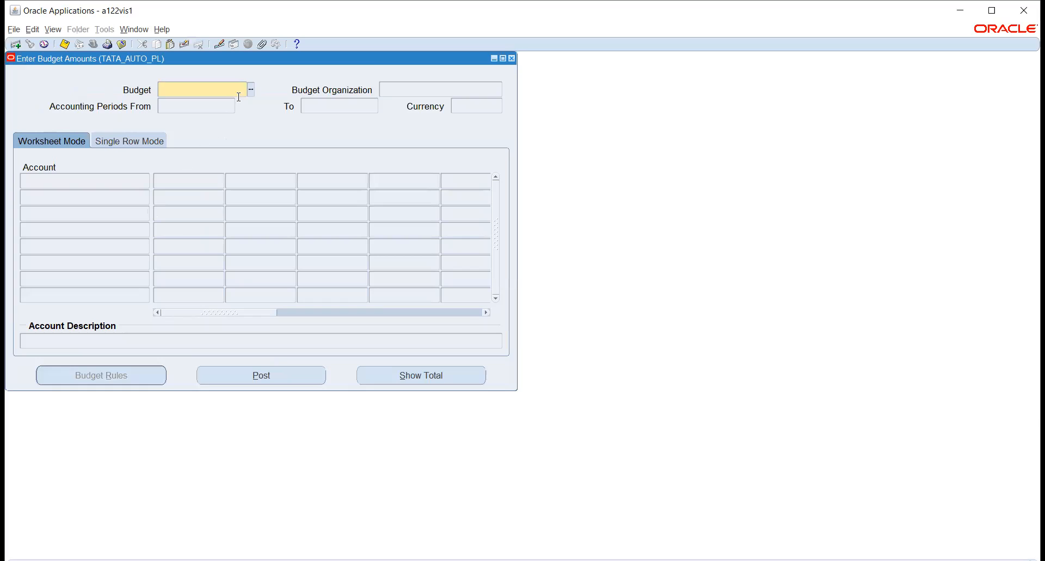
{"action": "left_click", "coordinate": [250, 90]}
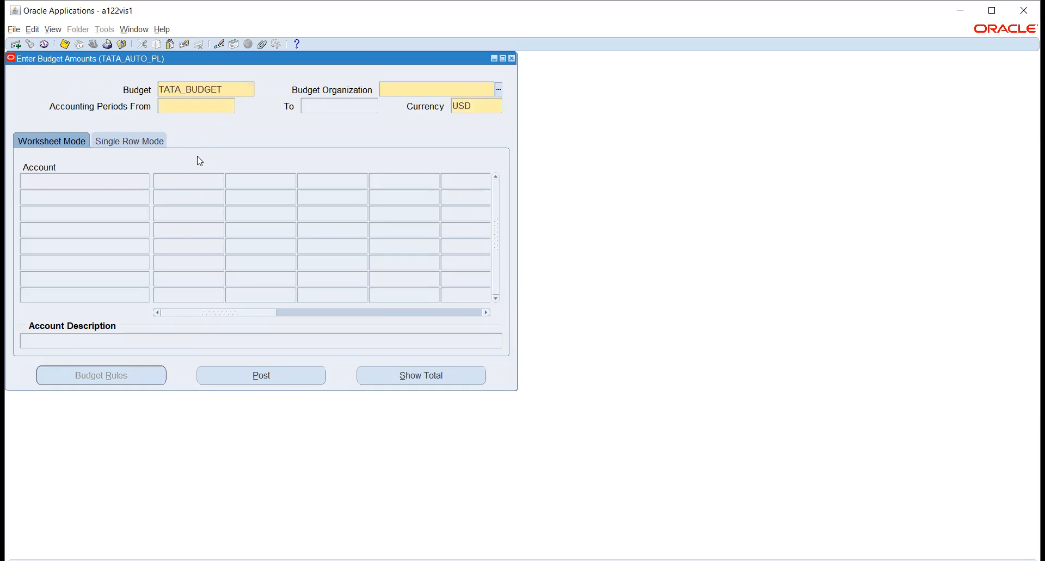
{"action": "left_click", "coordinate": [499, 90]}
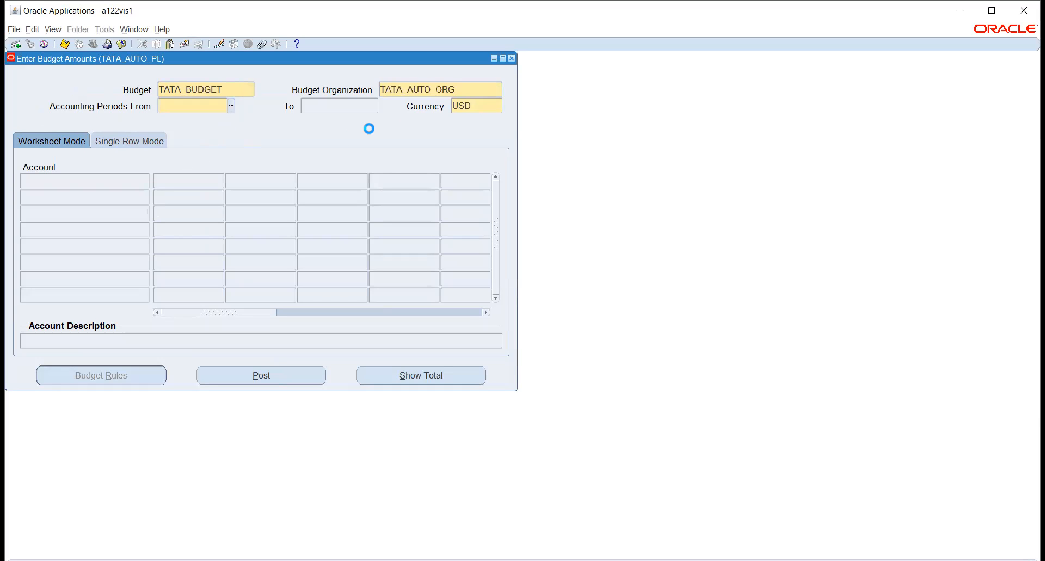
{"action": "left_click", "coordinate": [231, 106]}
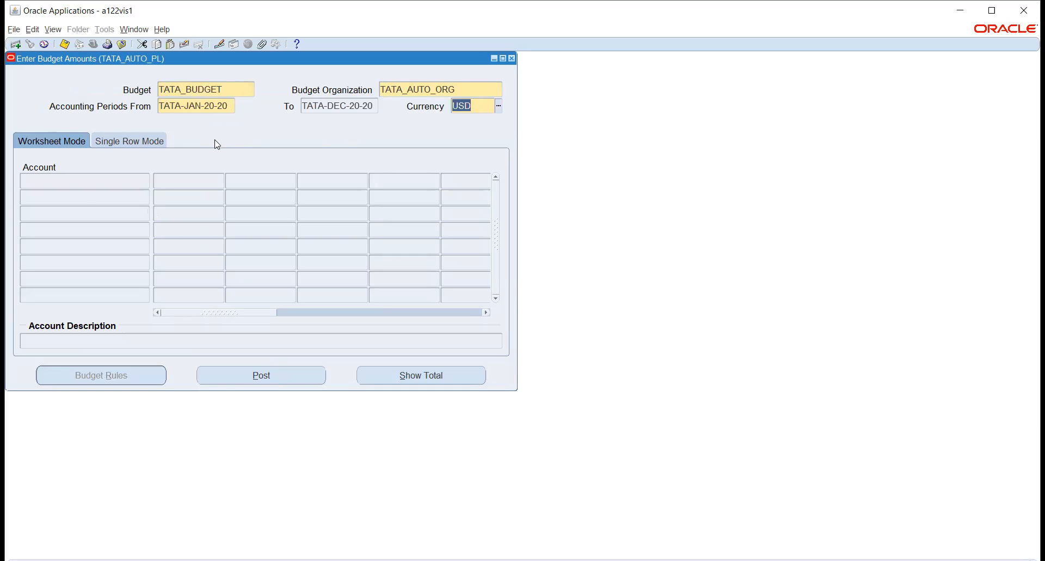
Start an account search in the budget worksheet and set the TATA_COMP range to 03
{"action": "left_click", "coordinate": [62, 181]}
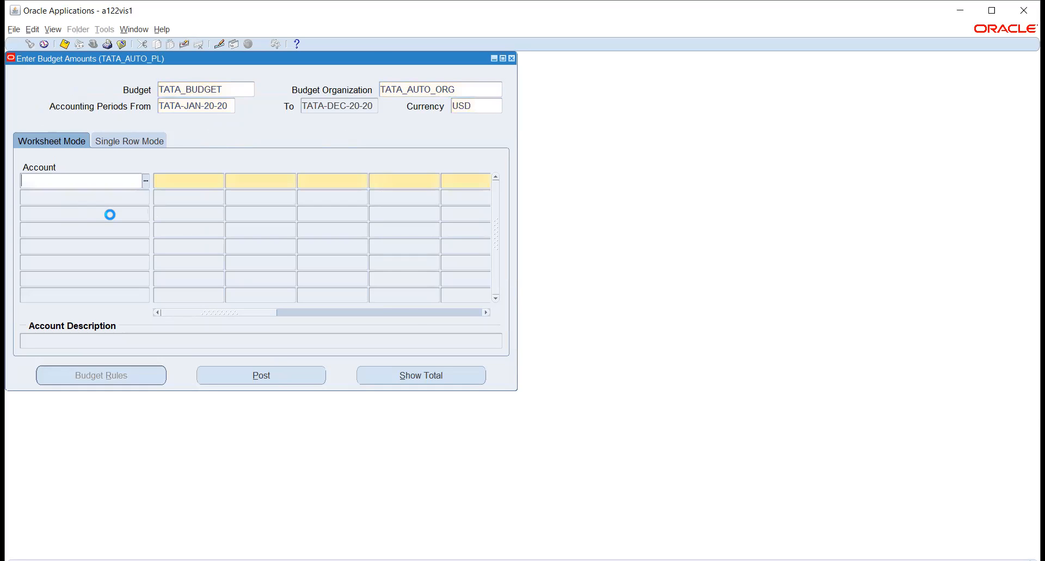
{"action": "key", "text": "F11"}
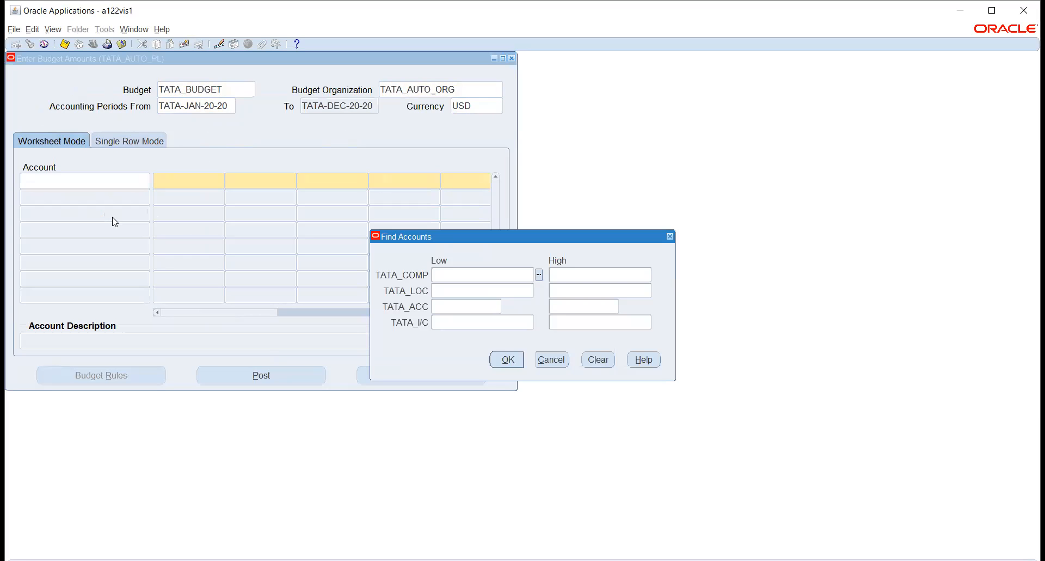
{"action": "left_click", "coordinate": [539, 276]}
{"action": "left_click", "coordinate": [194, 311]}
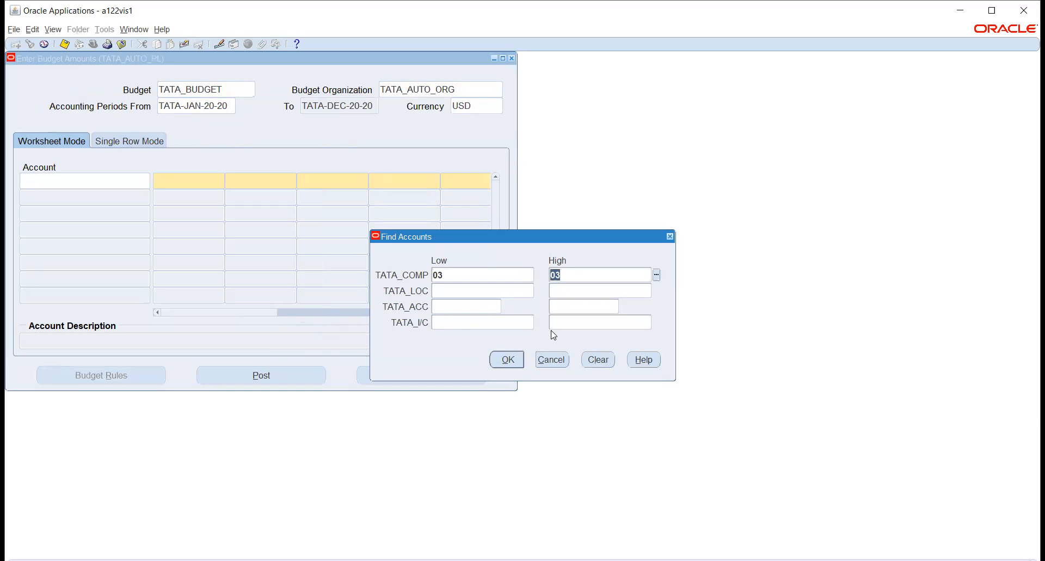
Set the TATA_LOC range of the account search from 100 (CHENNAI) to 300 (MUMBAI)
{"action": "left_click", "coordinate": [534, 291]}
{"action": "left_click", "coordinate": [538, 291]}
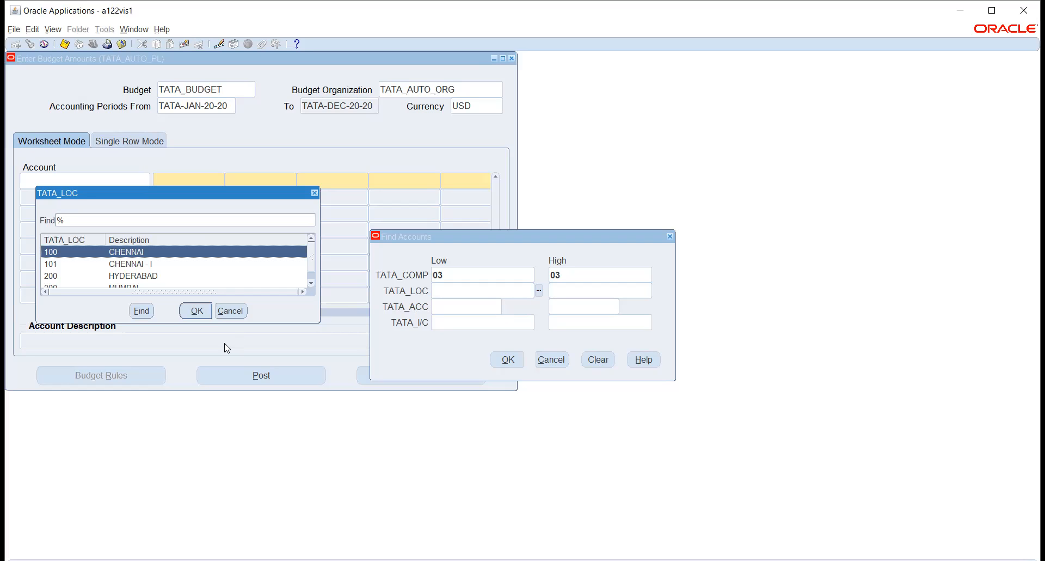
{"action": "left_click", "coordinate": [195, 314]}
{"action": "key", "text": "Tab"}
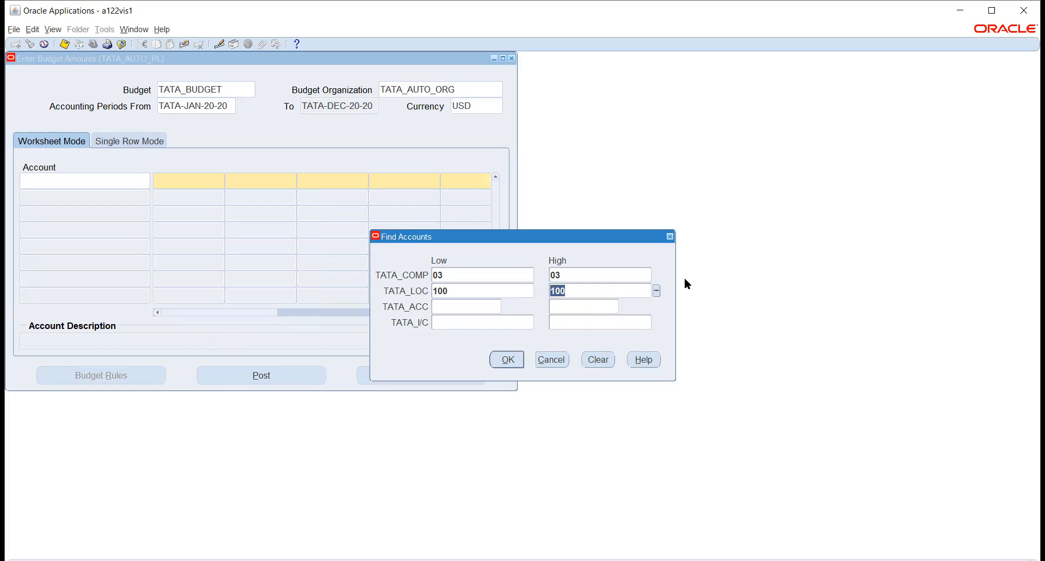
{"action": "left_click", "coordinate": [657, 291]}
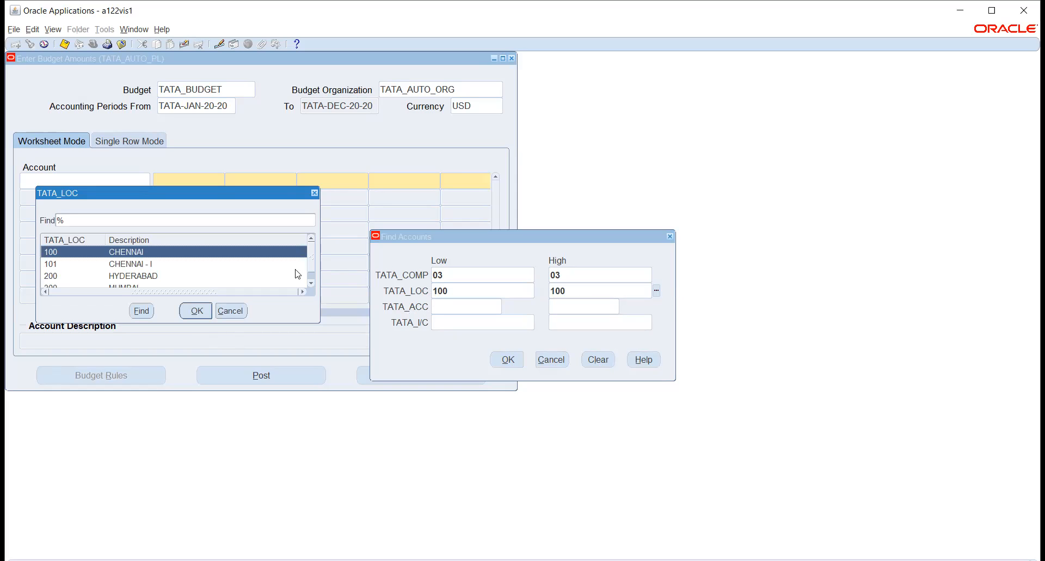
{"action": "scroll", "coordinate": [307, 312], "scroll_direction": "down", "scroll_amount": 1}
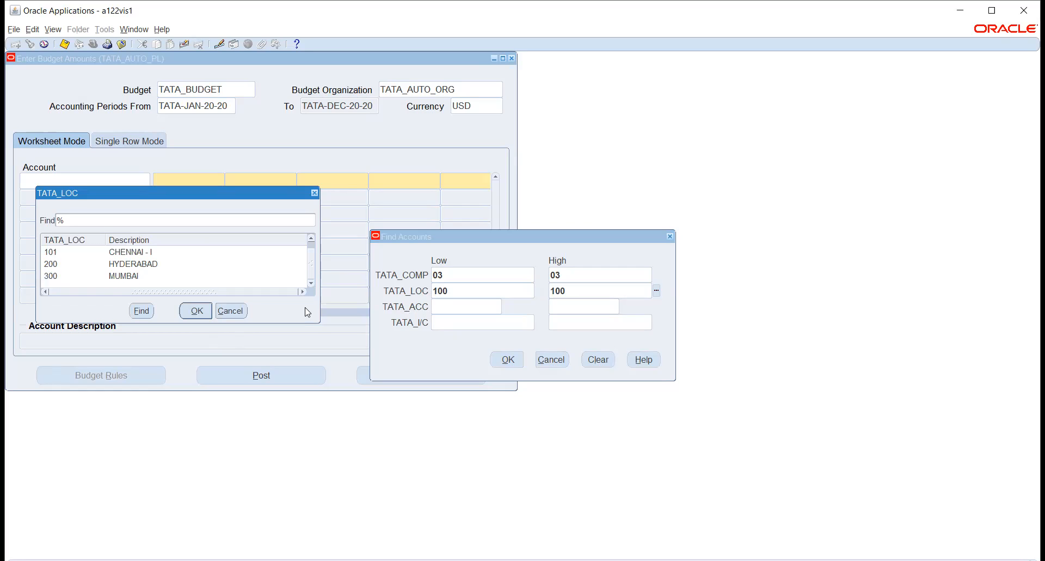
{"action": "left_click", "coordinate": [126, 275]}
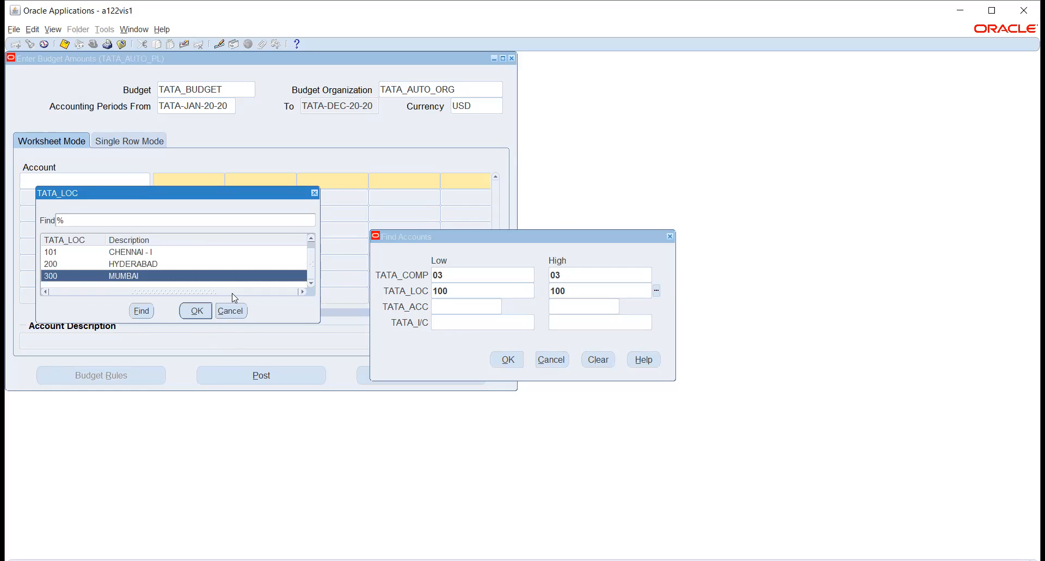
{"action": "left_click", "coordinate": [195, 313]}
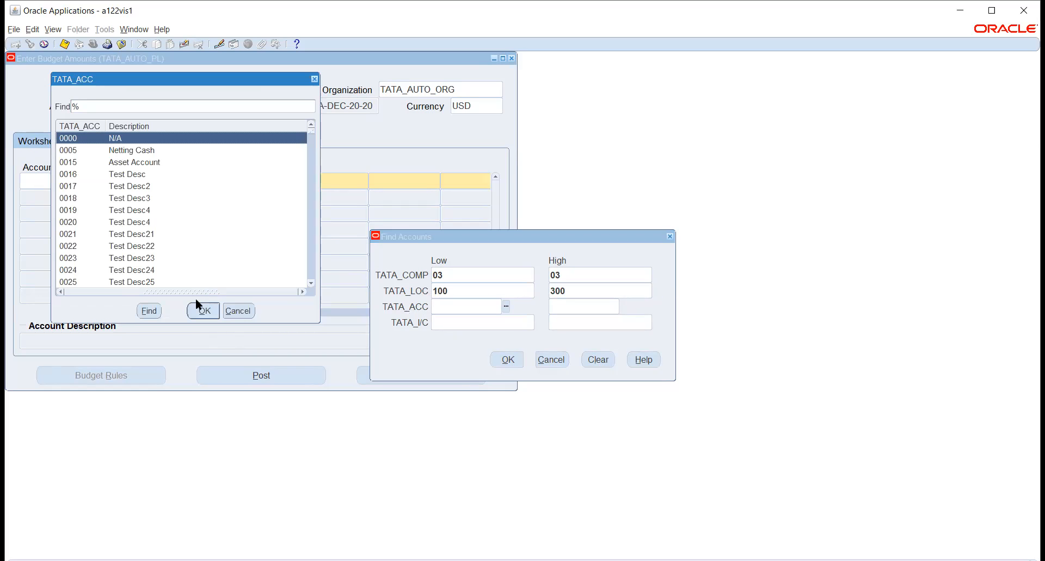
Set the TATA_ACC range of the account search from 0000 to inst
{"action": "left_click", "coordinate": [206, 312]}
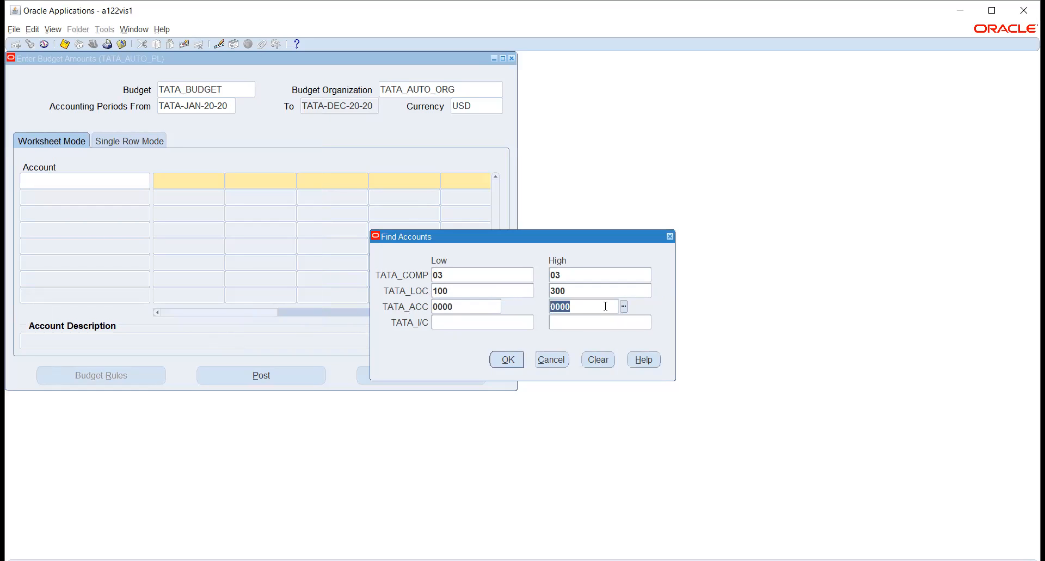
{"action": "left_click", "coordinate": [624, 306]}
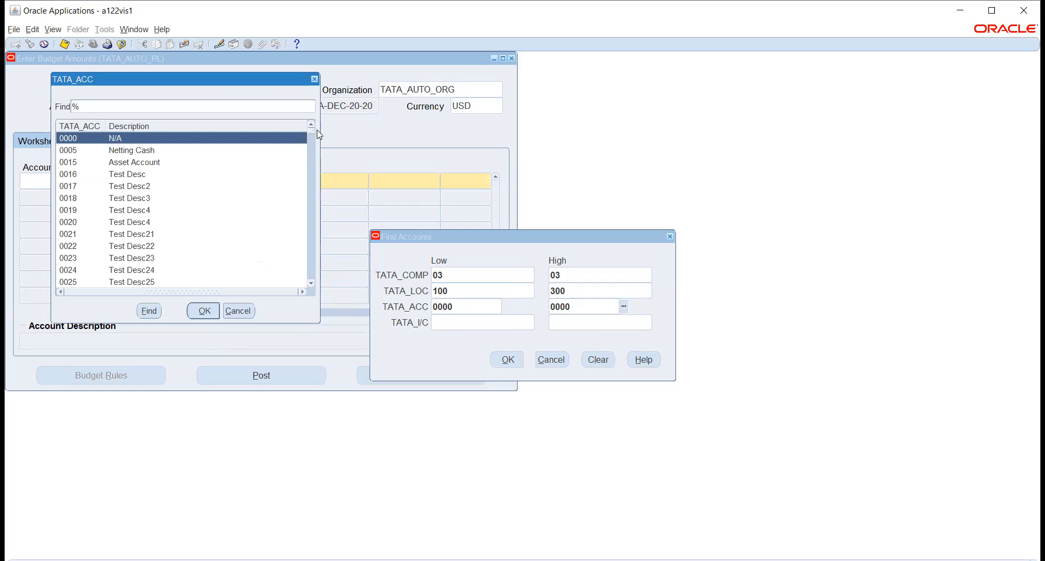
{"action": "left_click_drag", "start_coordinate": [312, 132], "coordinate": [321, 295]}
{"action": "left_click", "coordinate": [146, 283]}
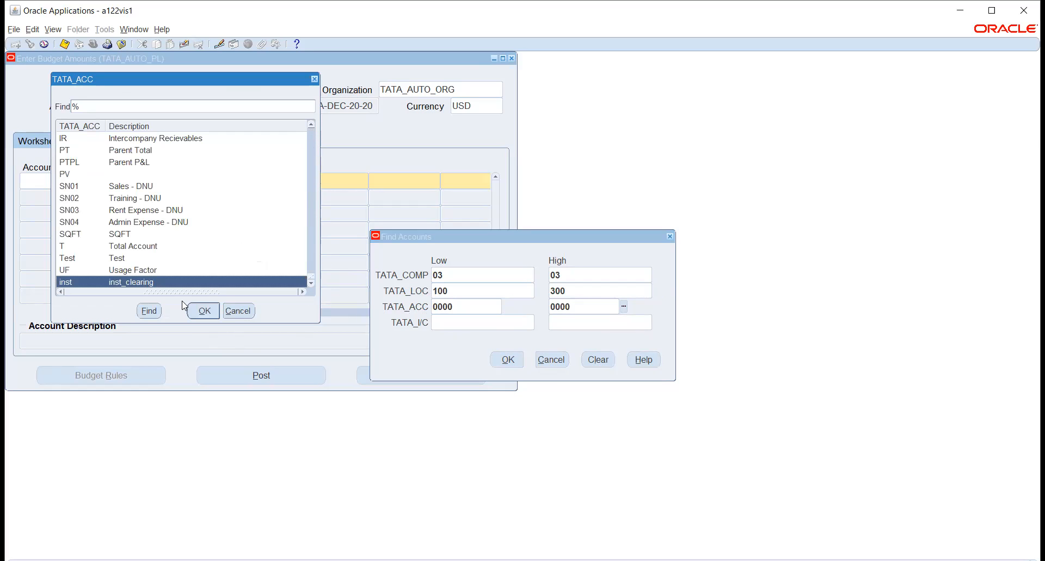
{"action": "left_click", "coordinate": [203, 314]}
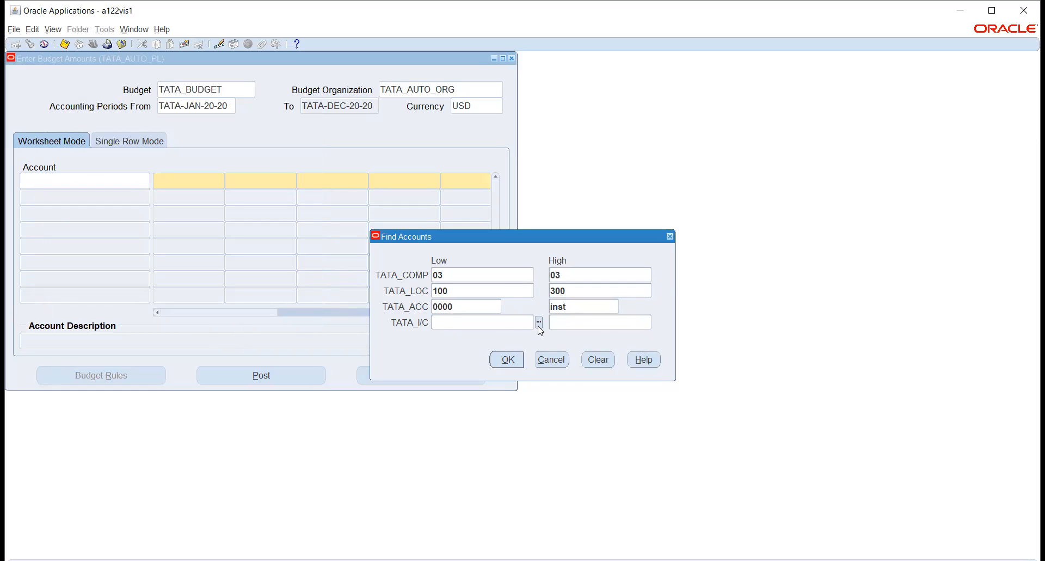
Set the TATA_I/C range from 03 (TATA AUTO 03) to 33 (TATA AUTO 33) and run the account search
{"action": "left_click", "coordinate": [538, 320]}
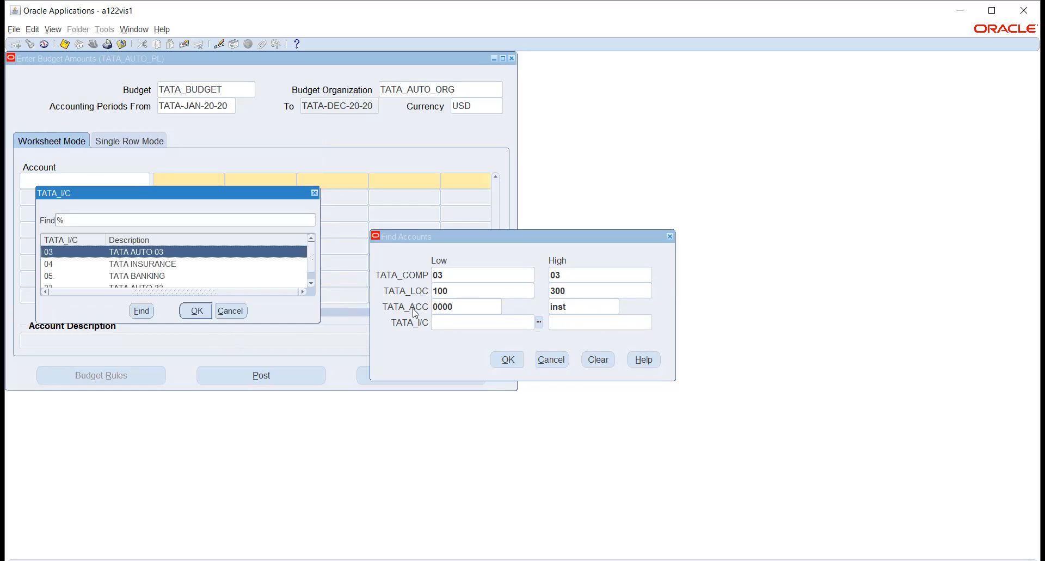
{"action": "left_click", "coordinate": [204, 306]}
{"action": "left_click", "coordinate": [657, 322]}
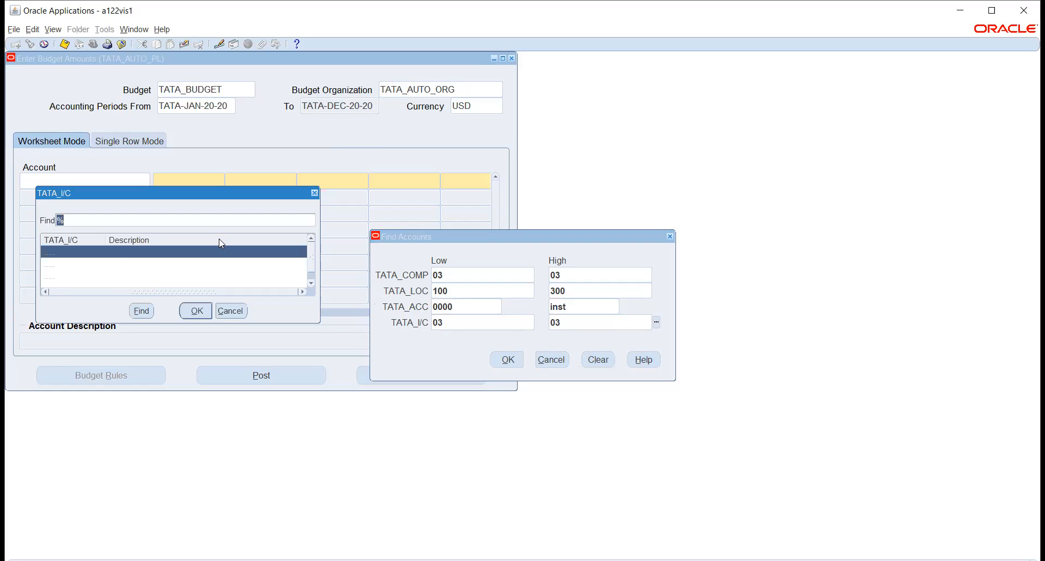
{"action": "scroll", "coordinate": [210, 254], "scroll_direction": "down", "scroll_amount": 1}
{"action": "left_click", "coordinate": [174, 278]}
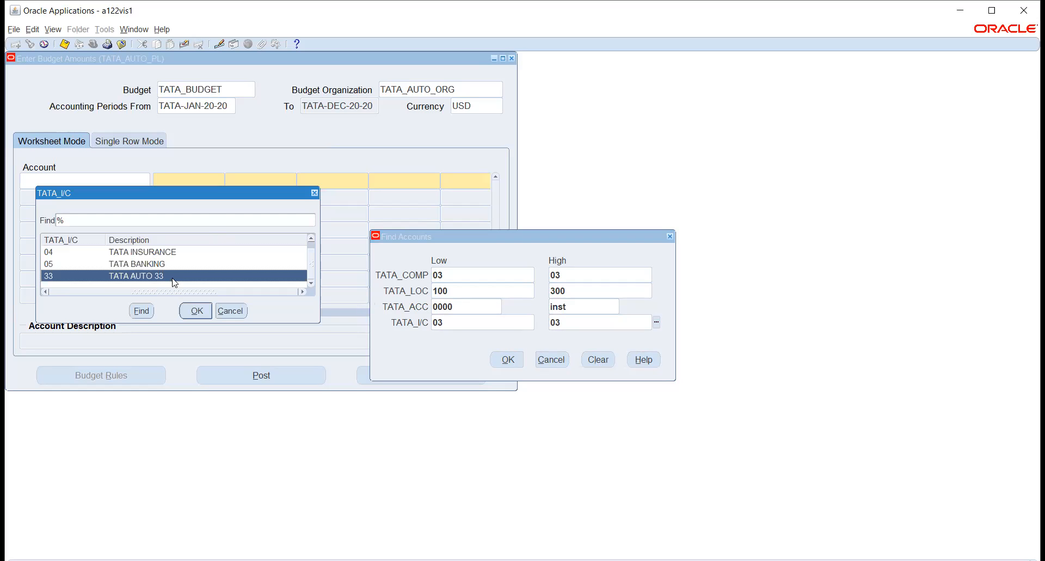
{"action": "left_click", "coordinate": [197, 310]}
{"action": "left_click", "coordinate": [509, 360]}
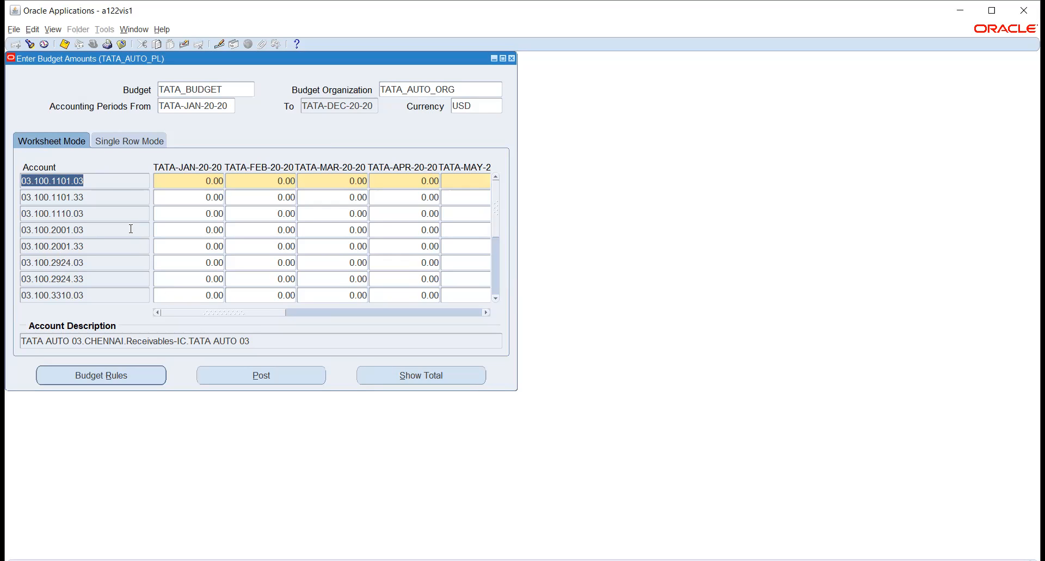
Search the accounts again with both ends of the TATA_ACC range set to 2924 (Rent in Advance), filtering the low value list with RENT%
{"action": "left_click", "coordinate": [31, 44]}
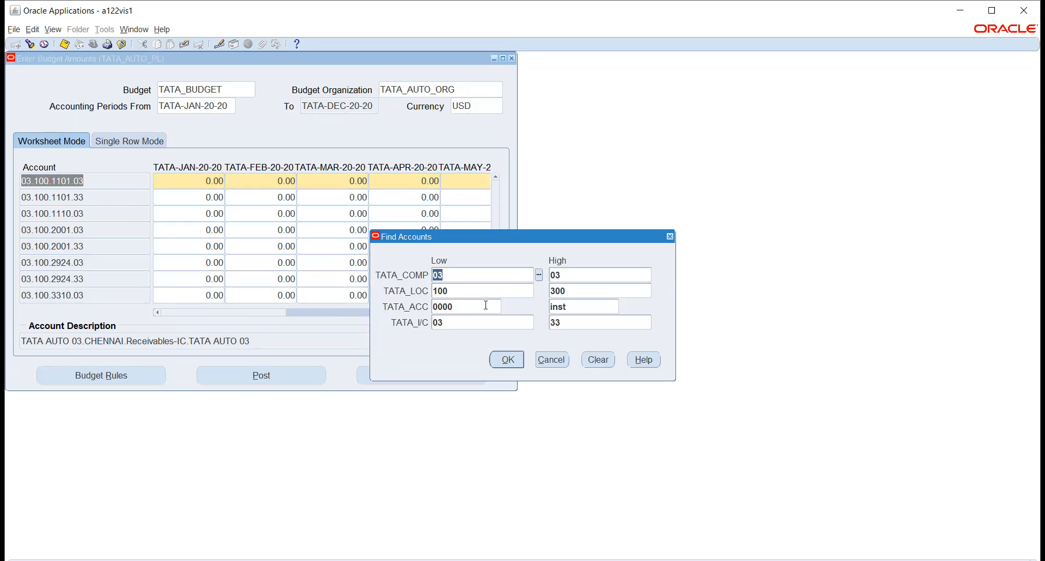
{"action": "left_click", "coordinate": [476, 306]}
{"action": "left_click", "coordinate": [506, 308]}
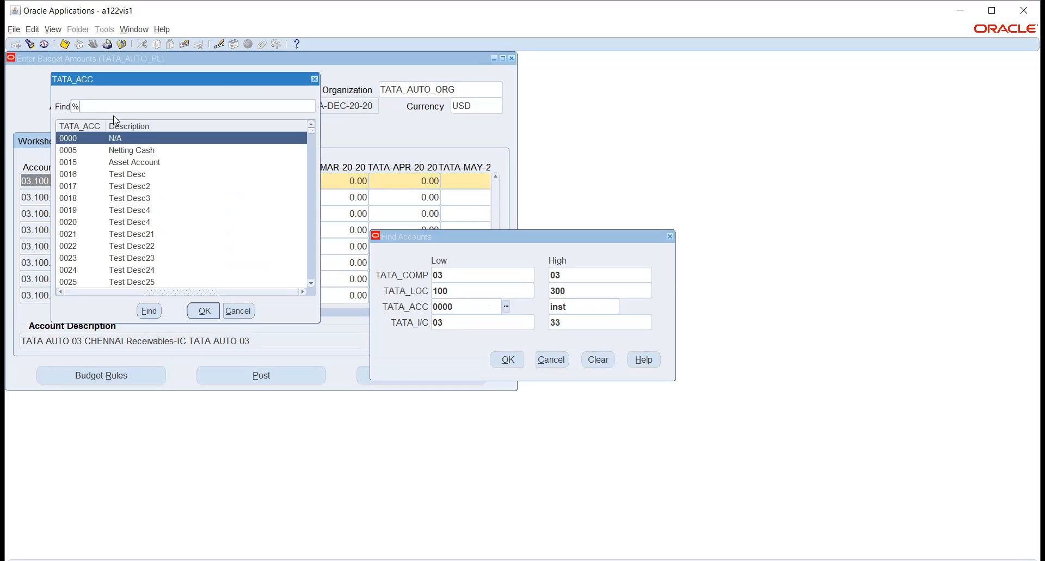
{"action": "type", "text": "RENT%"}
{"action": "key", "text": "Return"}
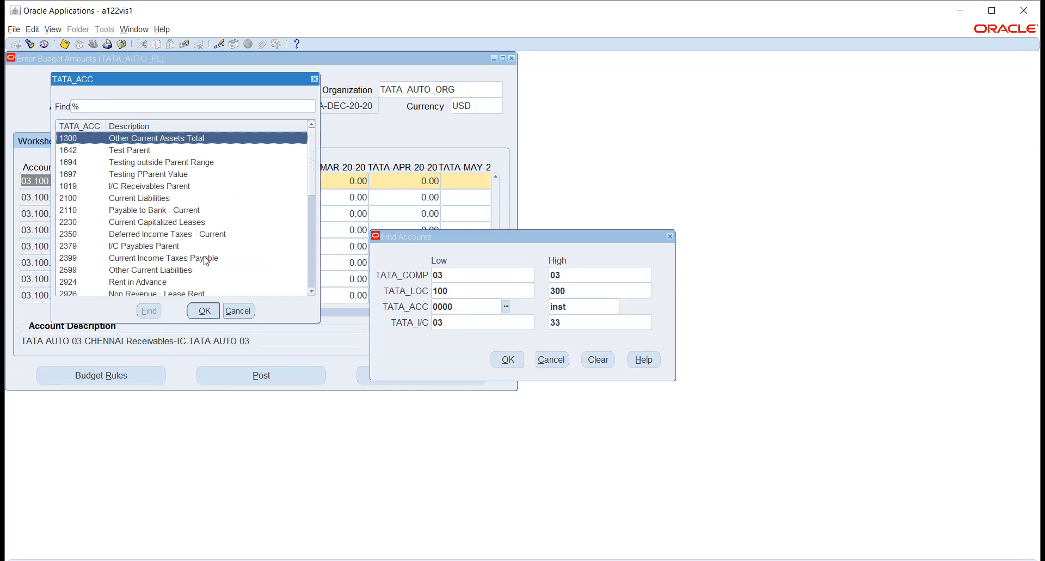
{"action": "left_click", "coordinate": [174, 285]}
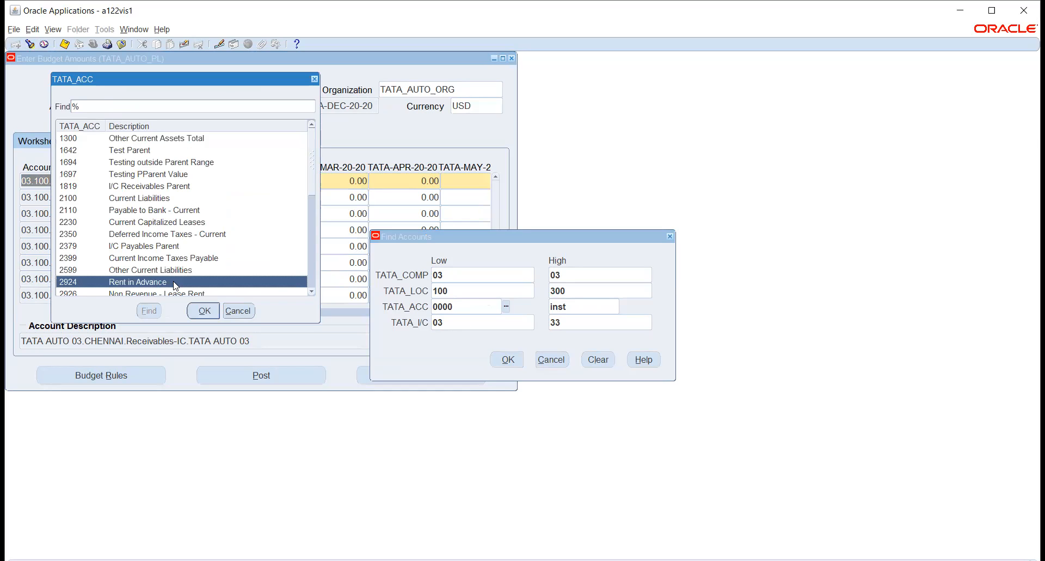
{"action": "left_click", "coordinate": [202, 310]}
{"action": "key", "text": "Tab"}
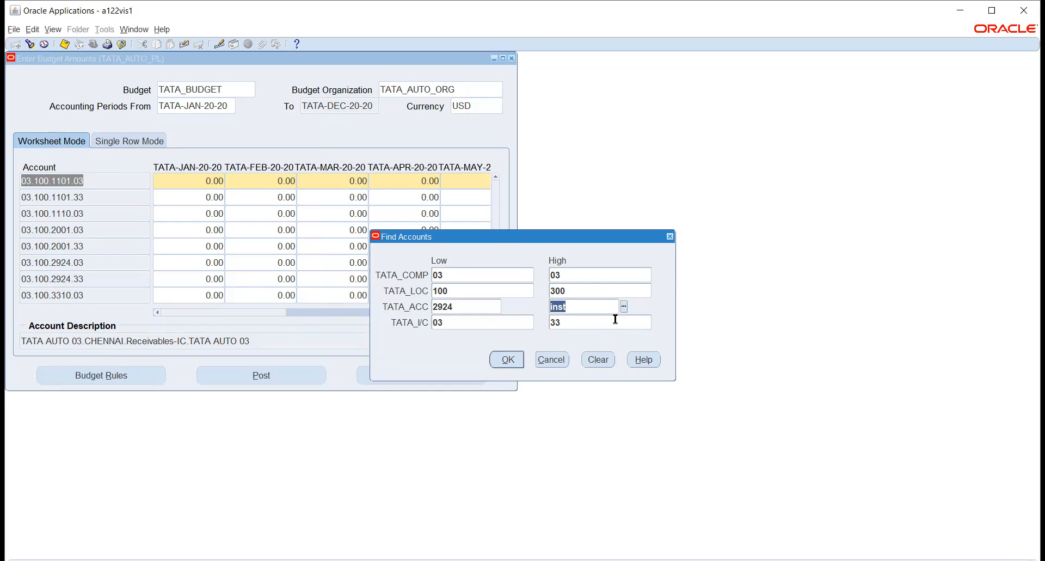
{"action": "type", "text": "2924"}
{"action": "key", "text": "Tab"}
{"action": "left_click", "coordinate": [511, 360]}
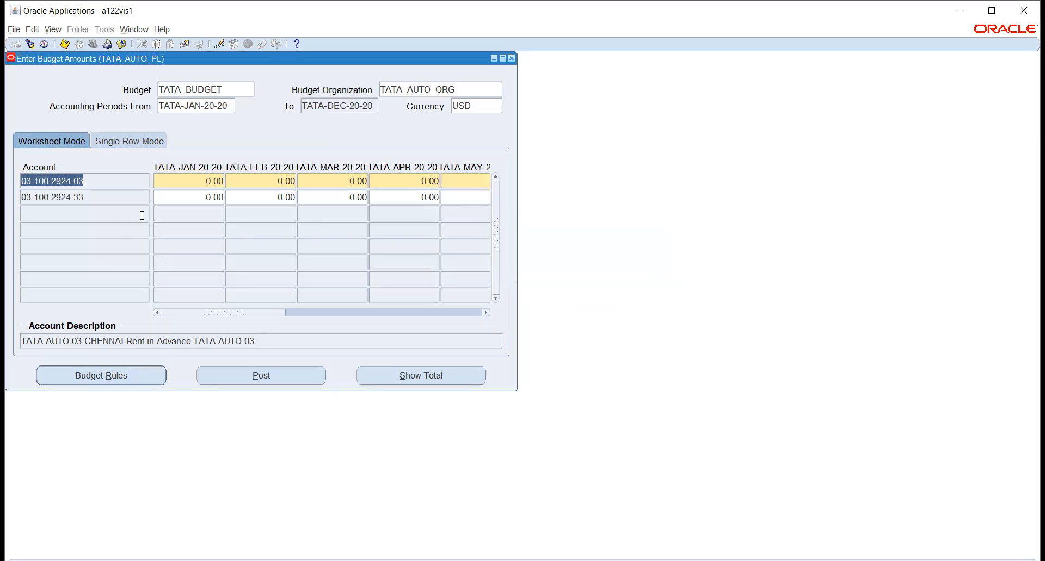
Enter a budget of 10000 for each period from TATA-JAN-20-20 to TATA-MAY-20-20 on account 03.100.2924.03
{"action": "left_click", "coordinate": [190, 182]}
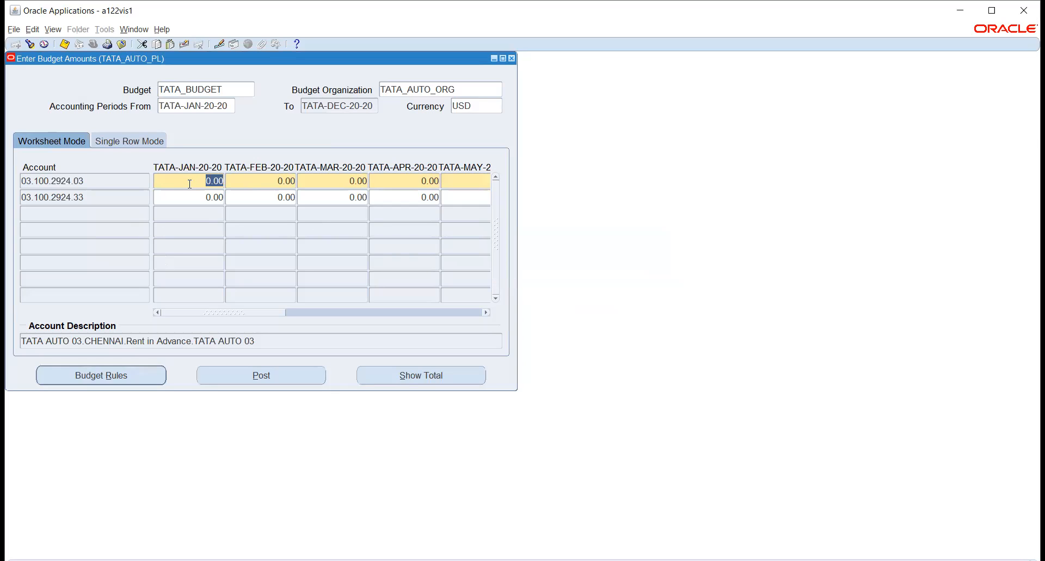
{"action": "type", "text": "10000"}
{"action": "key", "text": "Tab"}
{"action": "type", "text": "10000"}
{"action": "key", "text": "Tab"}
{"action": "type", "text": "10000"}
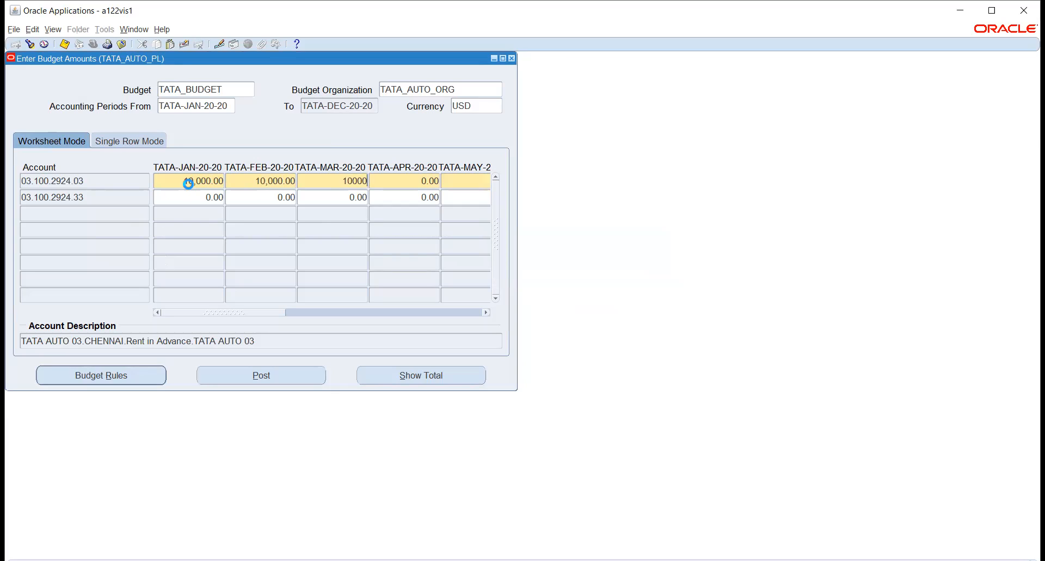
{"action": "key", "text": "Tab"}
{"action": "type", "text": "10000"}
{"action": "key", "text": "Tab"}
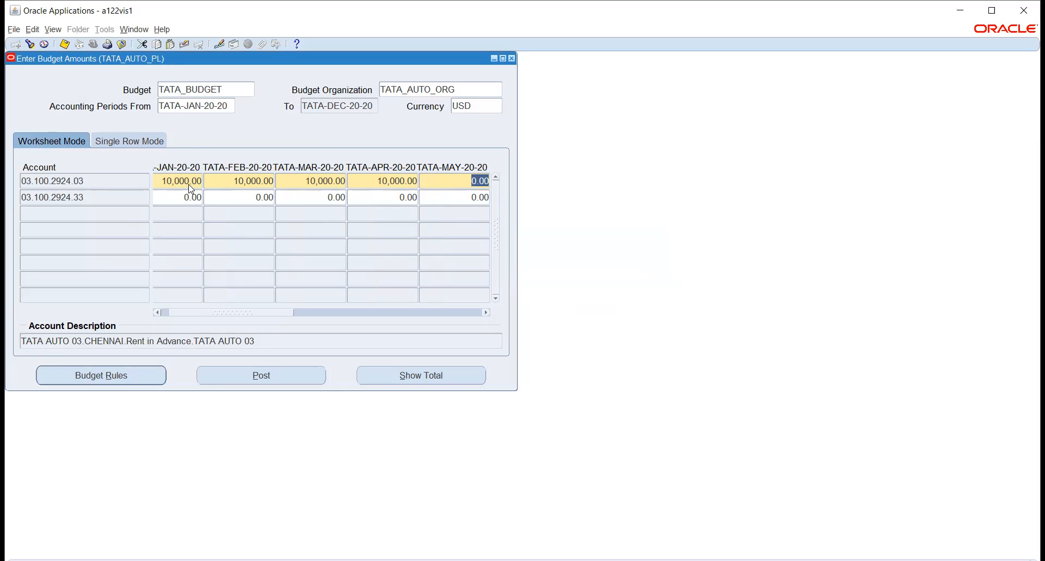
{"action": "type", "text": "10000"}
{"action": "key", "text": "Tab"}
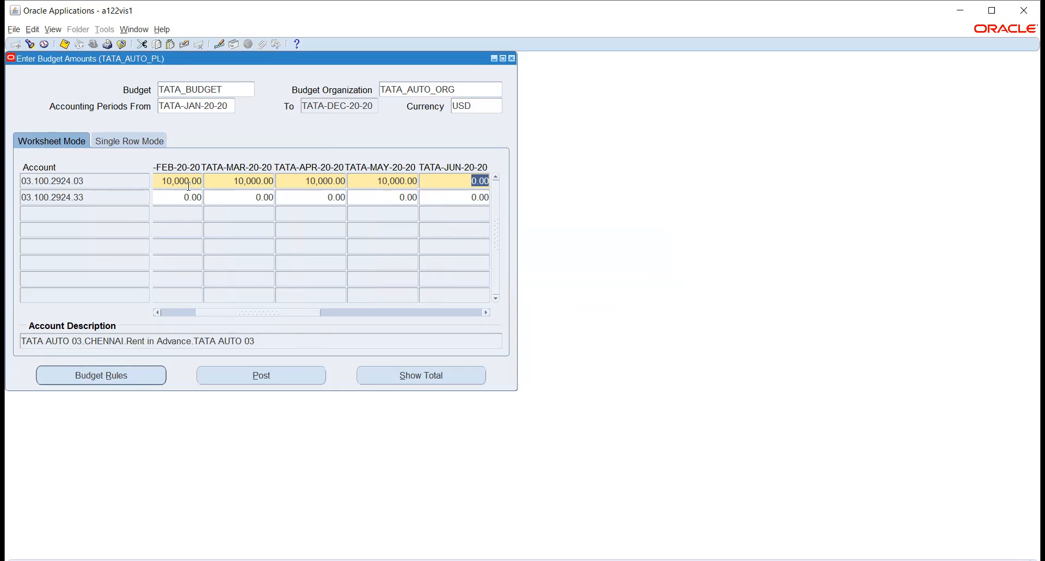
Enter a budget of 5000 for TATA-JAN-20-20 and TATA-FEB-20-20 on account 03.100.2924.33
{"action": "left_click", "coordinate": [173, 201]}
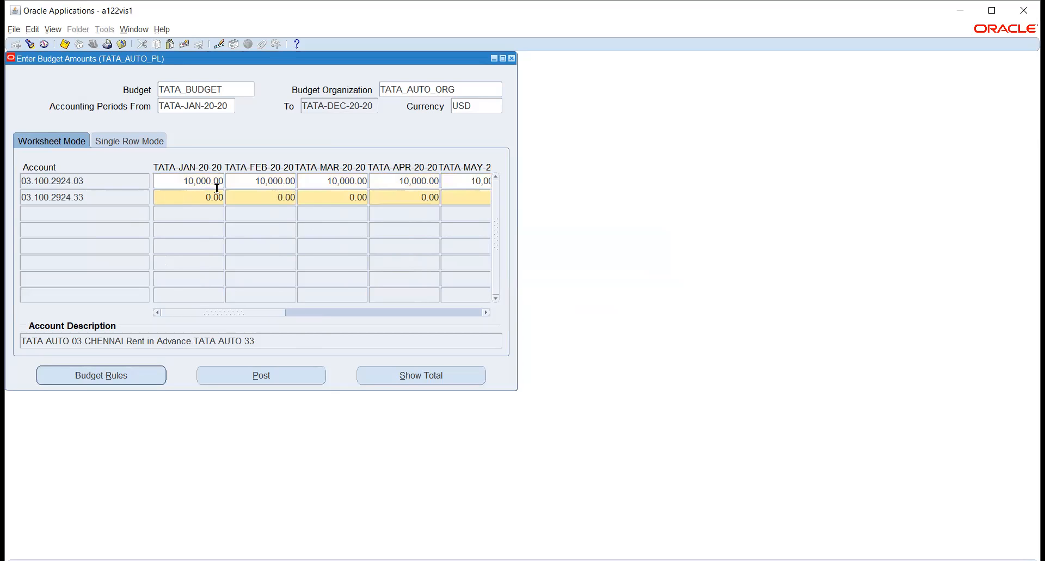
{"action": "left_click", "coordinate": [192, 199]}
{"action": "type", "text": "5000"}
{"action": "key", "text": "Tab"}
{"action": "type", "text": "5000"}
{"action": "key", "text": "Tab"}
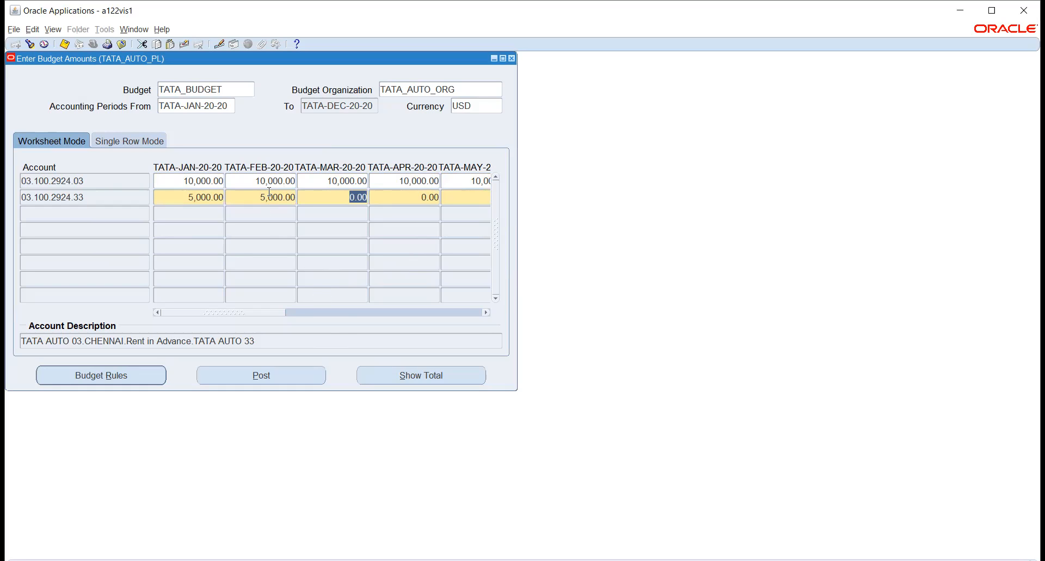
Post the entered budget amounts, confirm the budget posting and close the budget amounts form
{"action": "left_click", "coordinate": [268, 374]}
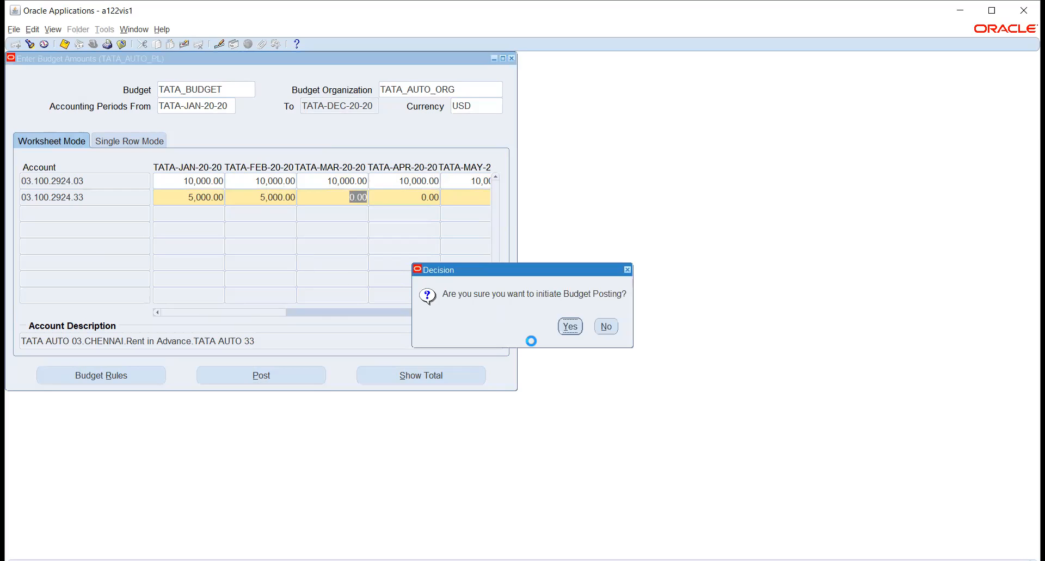
{"action": "left_click", "coordinate": [569, 327]}
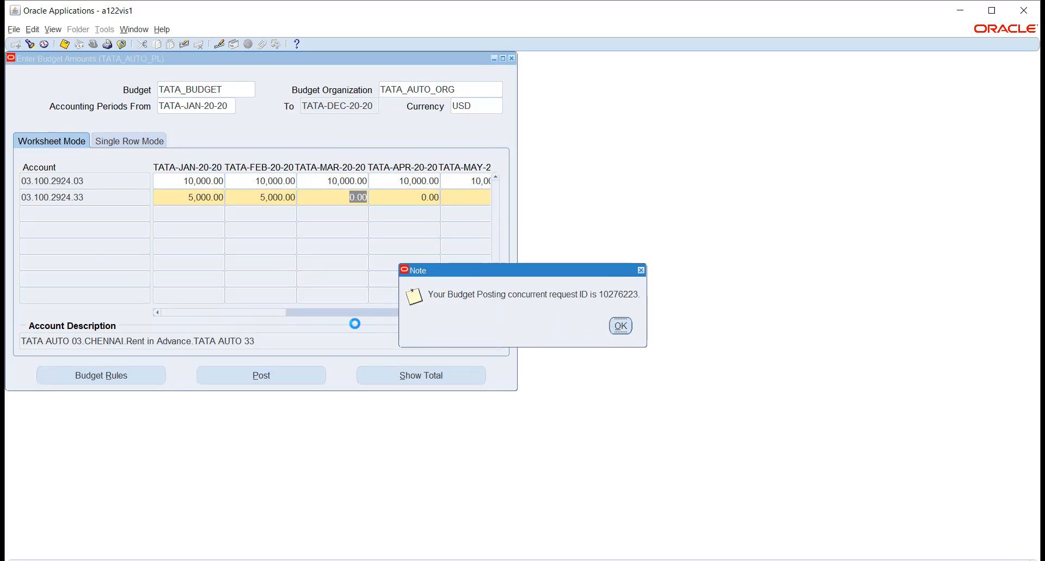
{"action": "key", "text": "Return"}
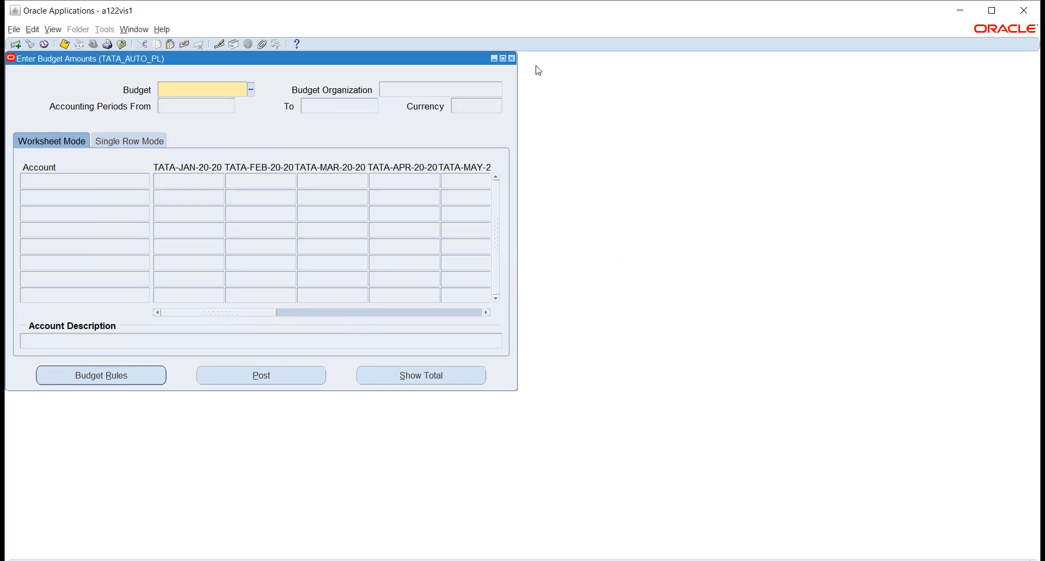
{"action": "left_click", "coordinate": [512, 59]}
List all own concurrent requests and refresh the list to check the Budget Posting request
{"action": "left_click", "coordinate": [53, 29]}
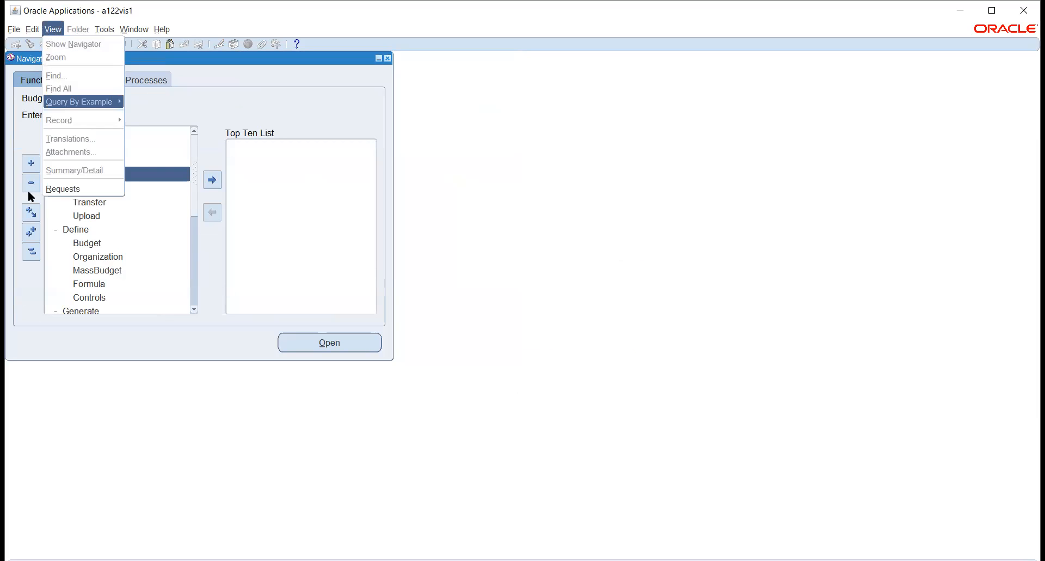
{"action": "left_click", "coordinate": [63, 189]}
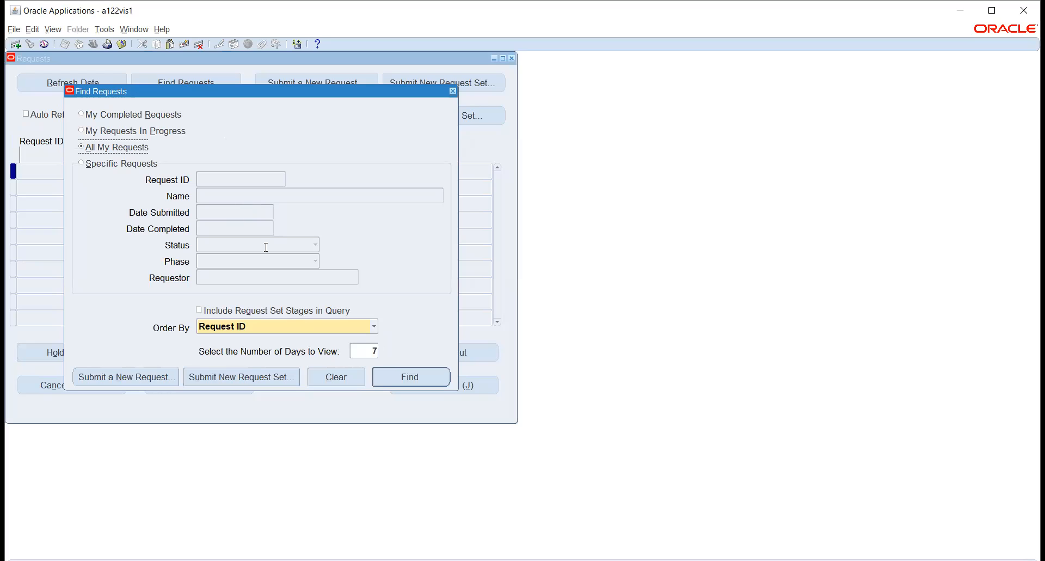
{"action": "left_click", "coordinate": [396, 374]}
{"action": "left_click", "coordinate": [112, 79]}
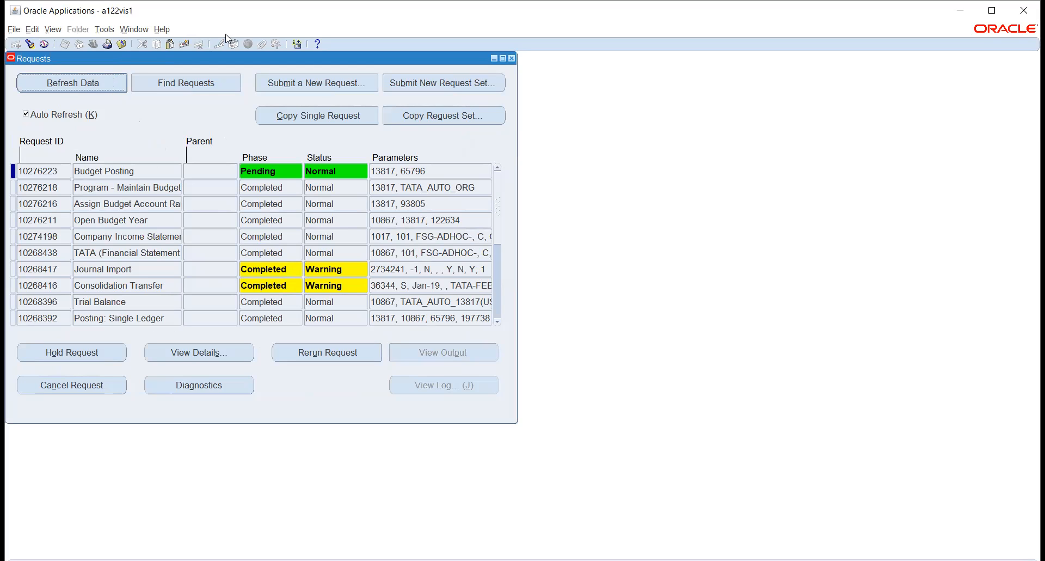
{"action": "left_click", "coordinate": [71, 84]}
Request the output of the Budget Posting request and return to the Navigator
{"action": "left_click", "coordinate": [127, 170]}
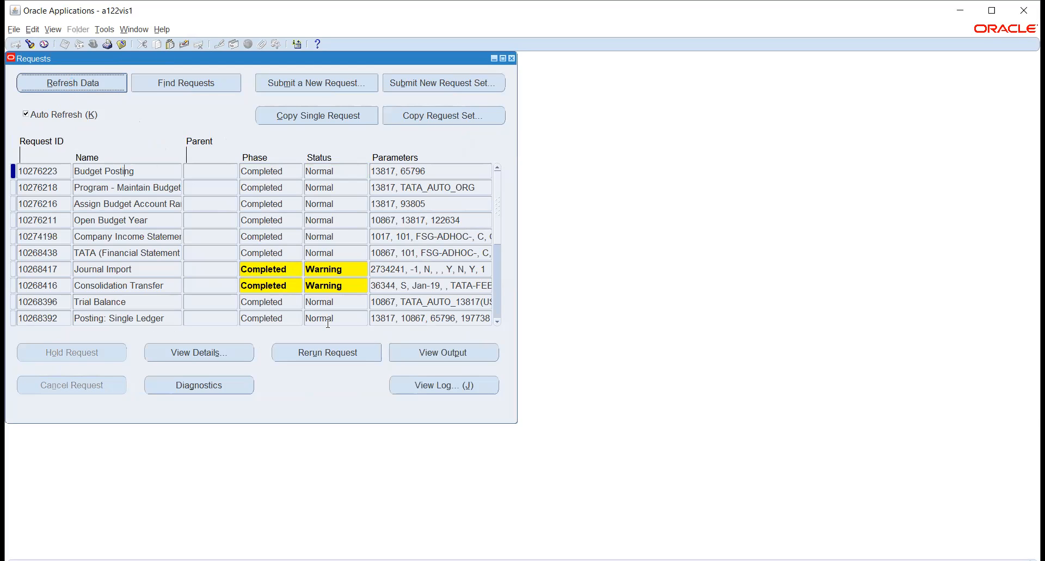
{"action": "left_click", "coordinate": [418, 354]}
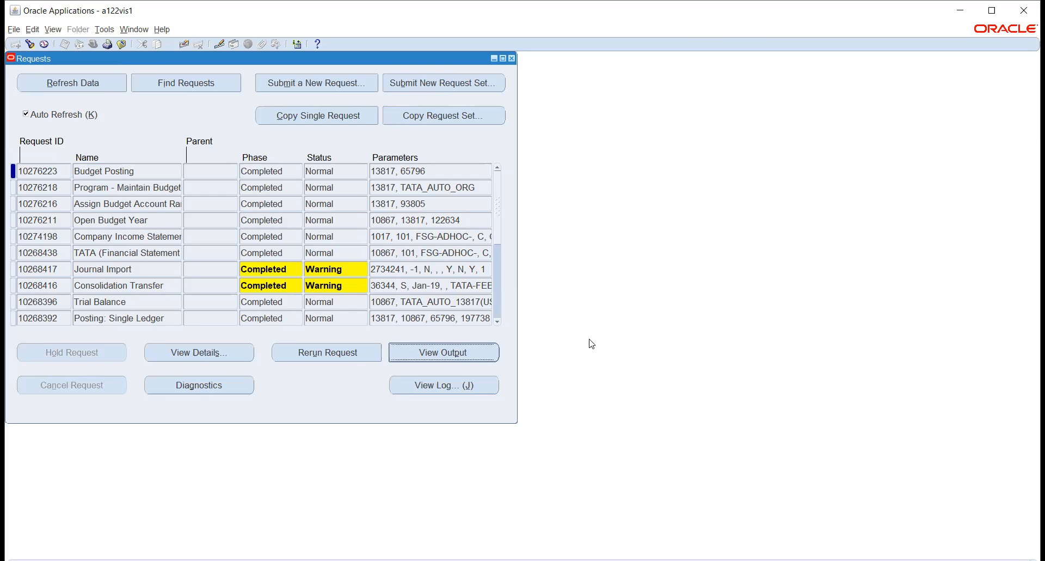
{"action": "left_click", "coordinate": [620, 332]}
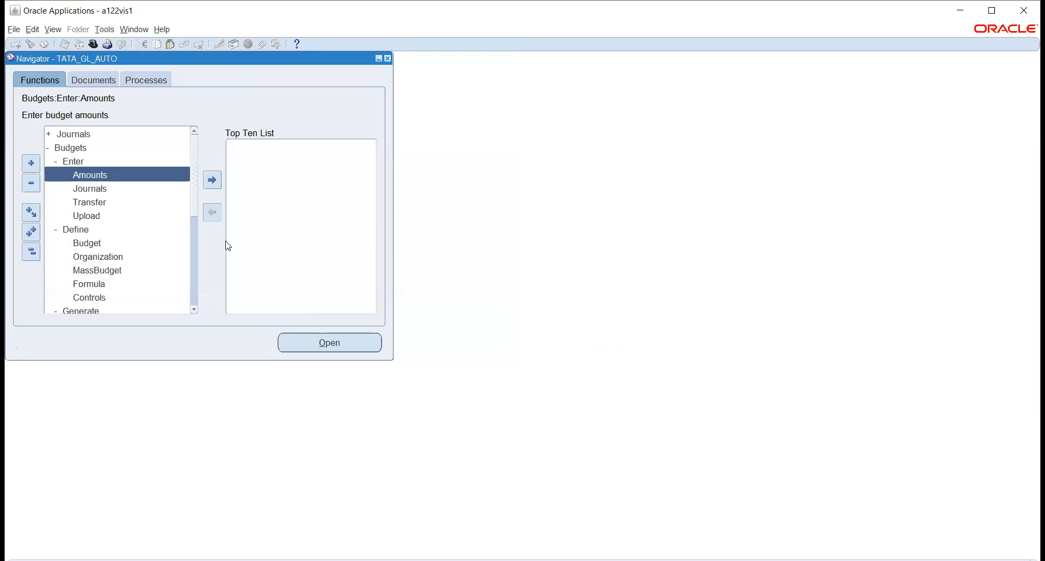
Collapse the expanded navigator functions and open the form for entering budget amounts
{"action": "left_click", "coordinate": [31, 251]}
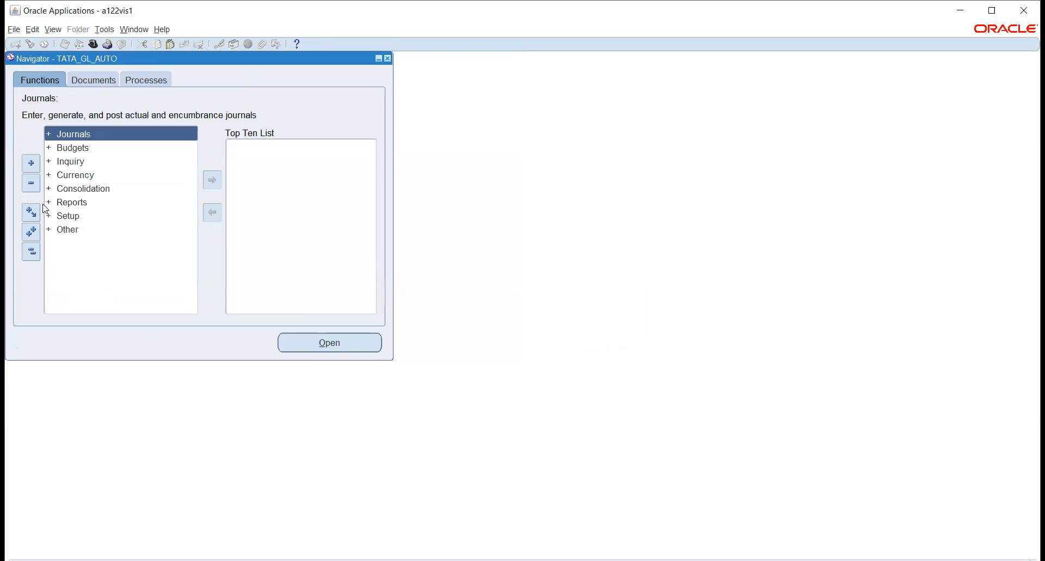
{"action": "left_click", "coordinate": [76, 147]}
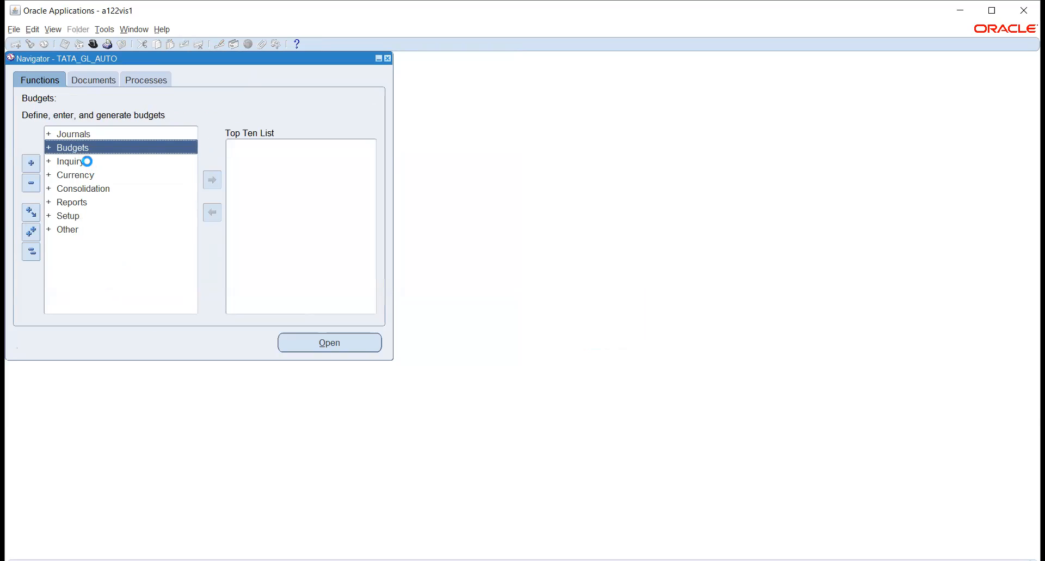
{"action": "double_click", "coordinate": [74, 162]}
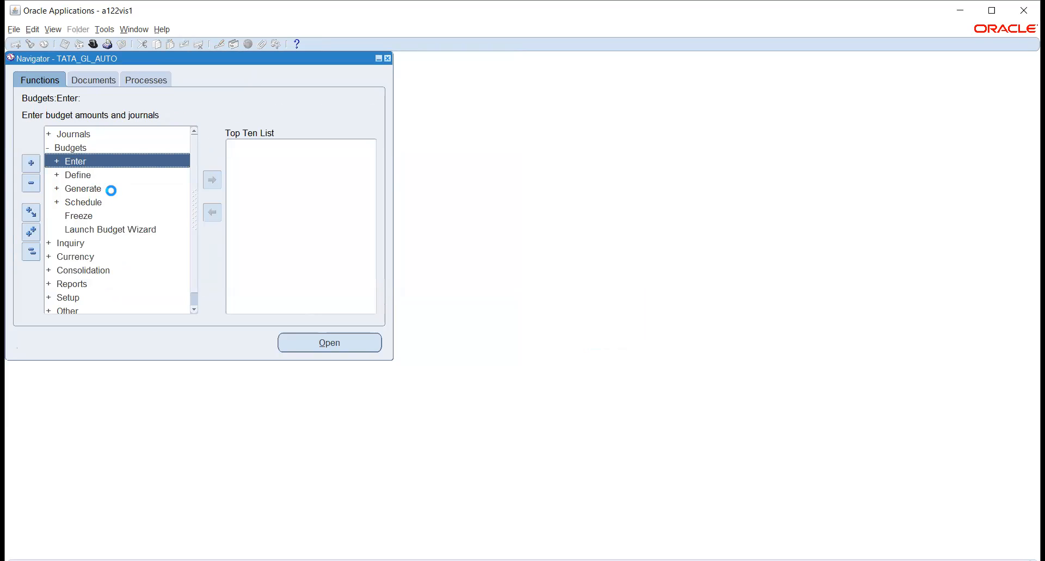
{"action": "key", "text": "Return"}
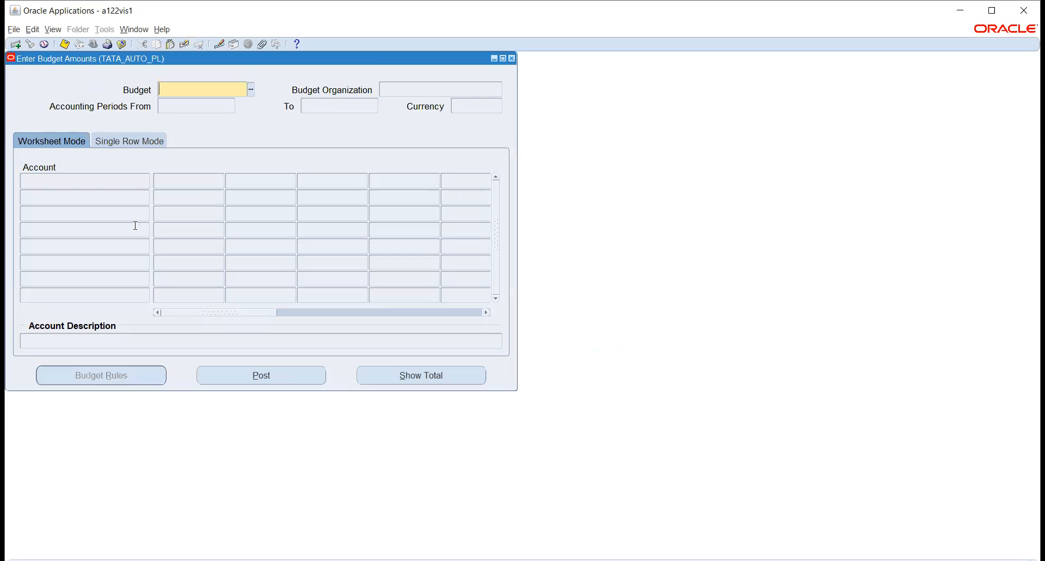
Select TATA_BUDGET and TATA_AUTO_ORG for TATA-JAN-20-20 to TATA-DEC-20-20, show the total column and close the budget amounts form
{"action": "left_click", "coordinate": [251, 89]}
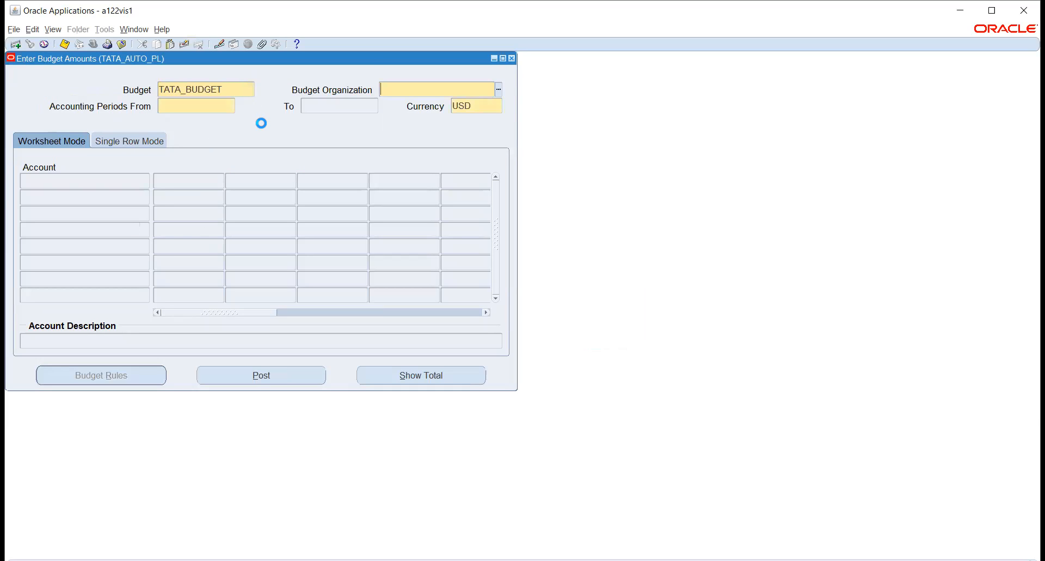
{"action": "left_click", "coordinate": [498, 90]}
{"action": "left_click", "coordinate": [233, 104]}
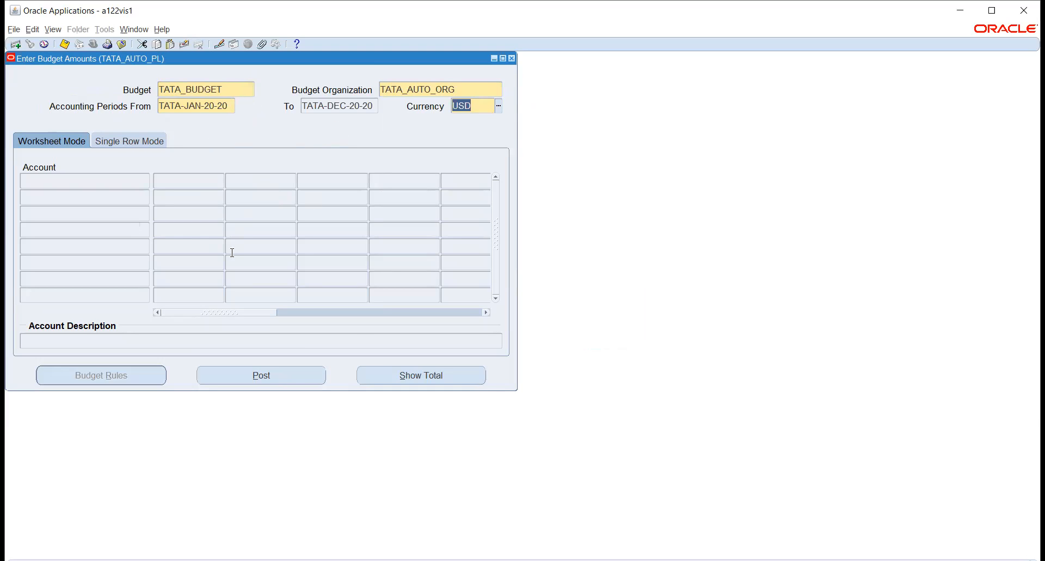
{"action": "left_click", "coordinate": [414, 381]}
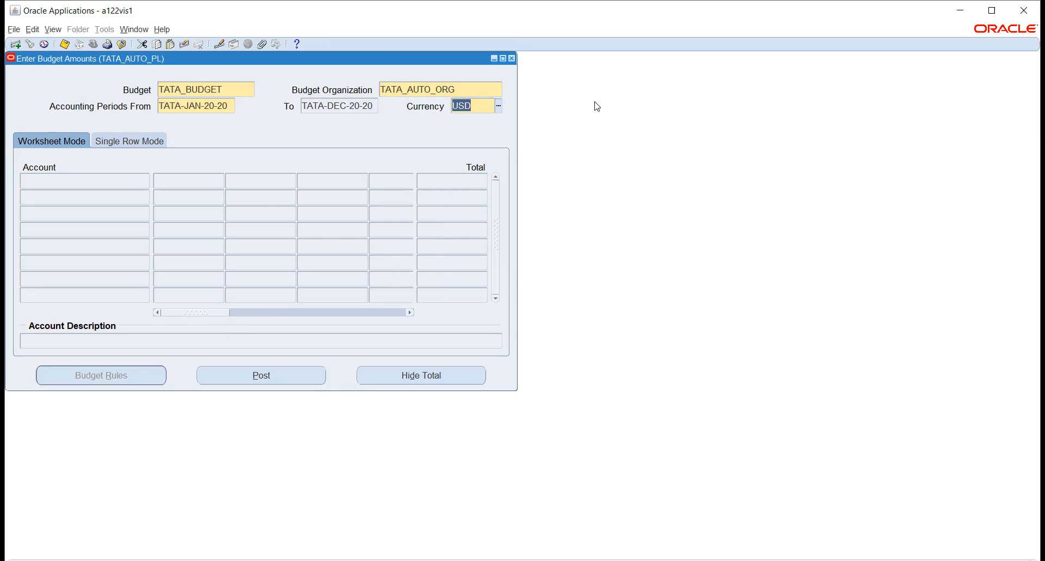
{"action": "left_click", "coordinate": [513, 59]}
Open Accounting Setups in the Accounting Setup Manager from the Financials setup functions
{"action": "scroll", "coordinate": [100, 200], "scroll_direction": "down", "scroll_amount": 2}
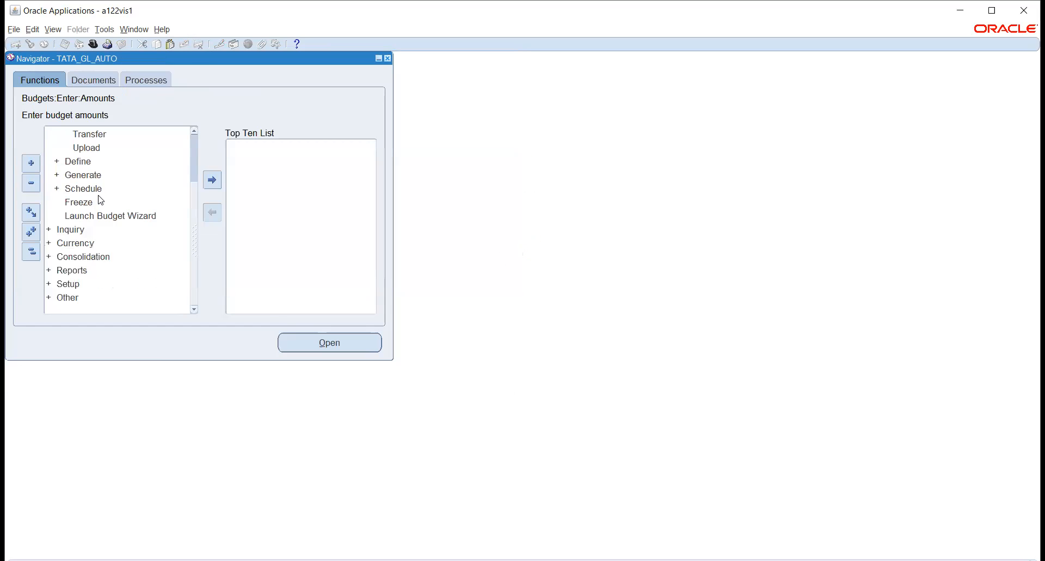
{"action": "left_click", "coordinate": [64, 284]}
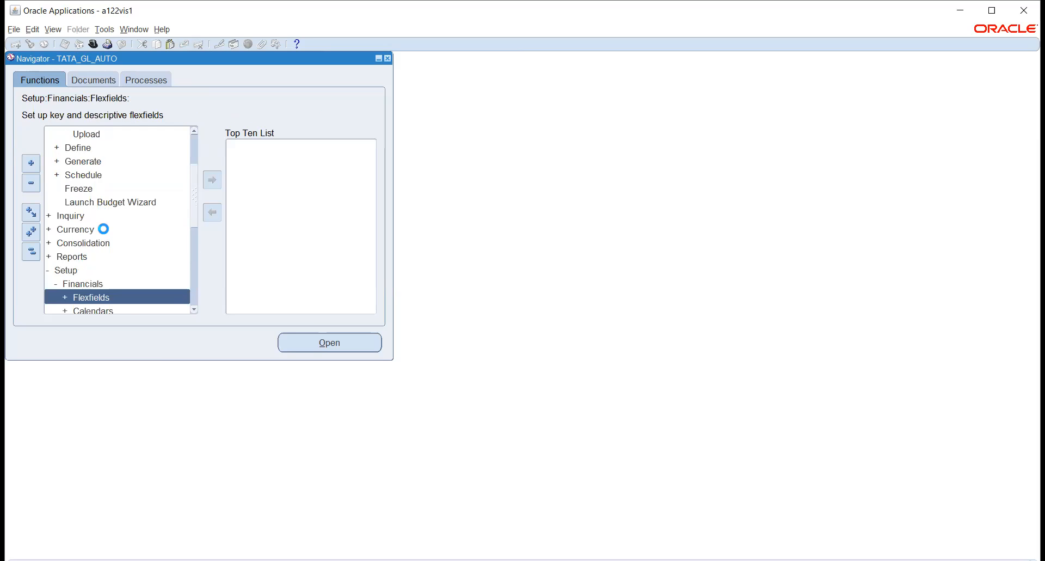
{"action": "double_click", "coordinate": [88, 281]}
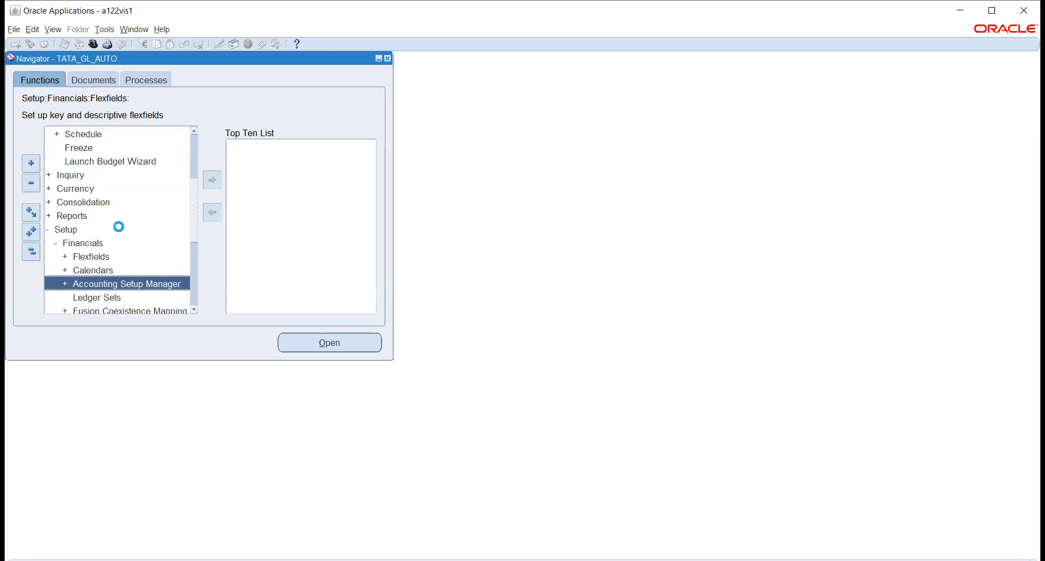
{"action": "scroll", "coordinate": [135, 198], "scroll_direction": "down", "scroll_amount": 1}
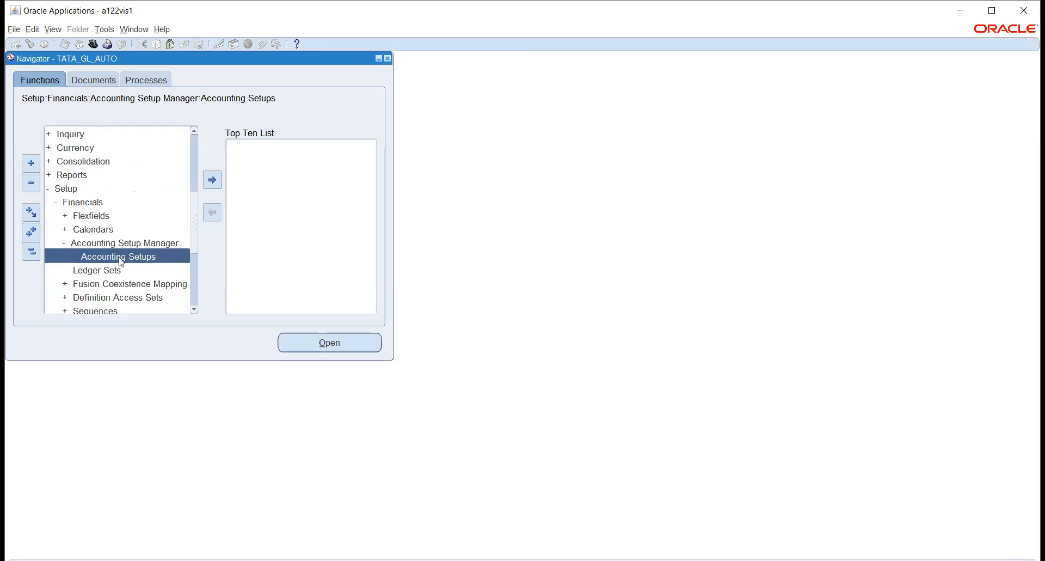
{"action": "double_click", "coordinate": [110, 256]}
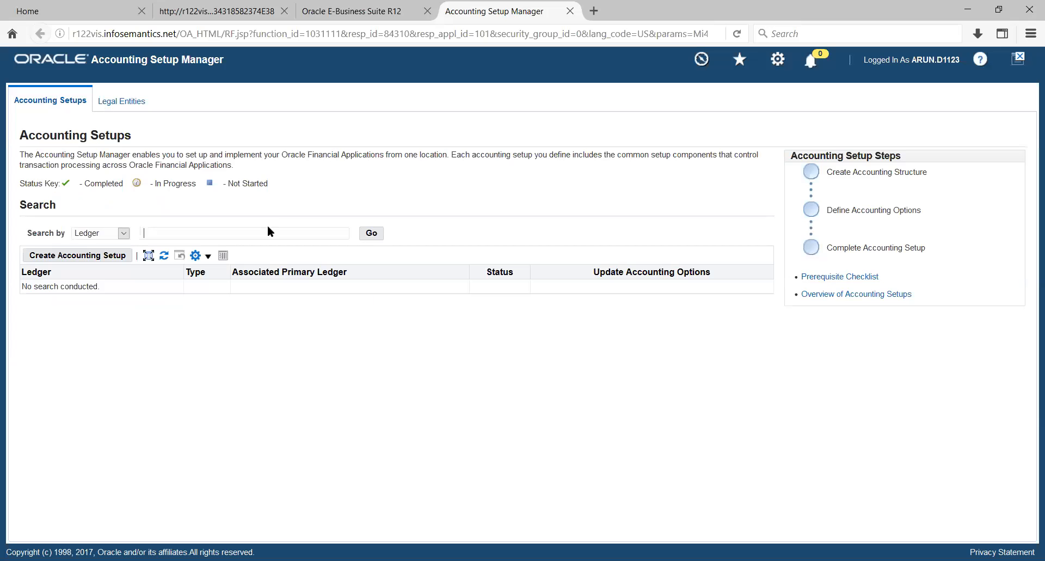
Search the accounting setups for ledgers matching "tata"
{"action": "left_click", "coordinate": [268, 233]}
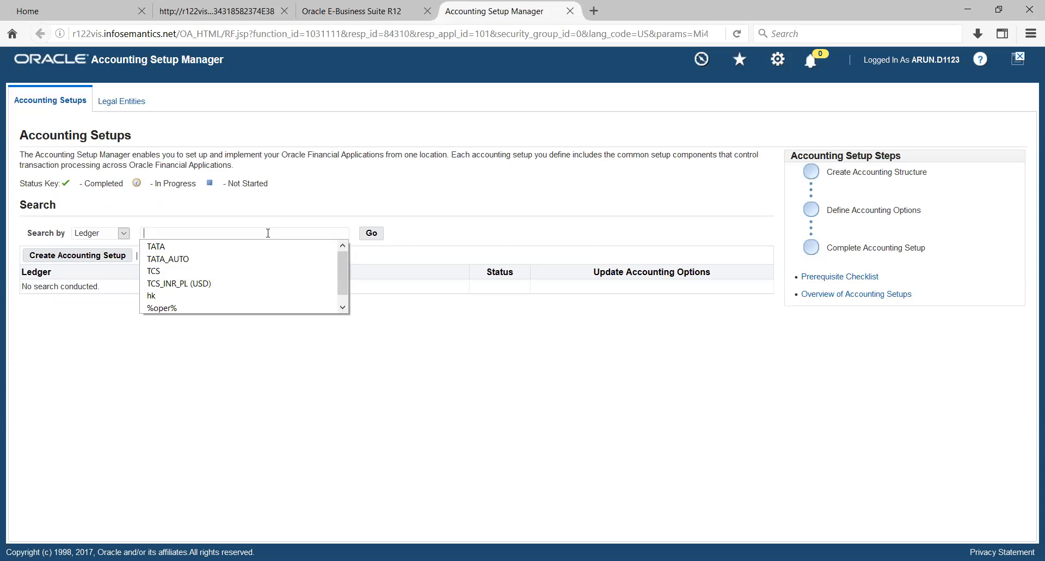
{"action": "type", "text": "tata"}
{"action": "key", "text": "Return"}
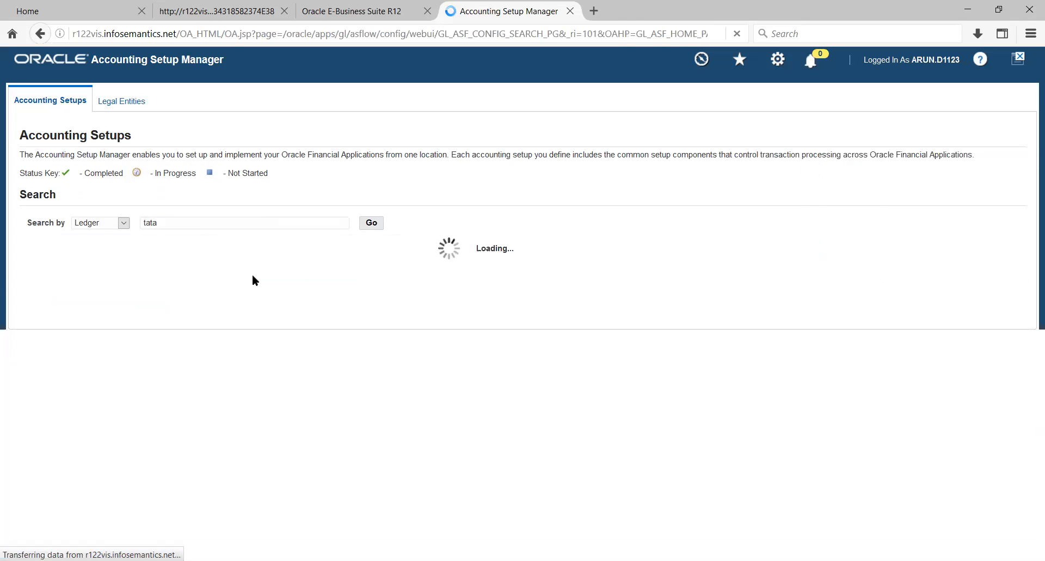
{"action": "left_click", "coordinate": [375, 233]}
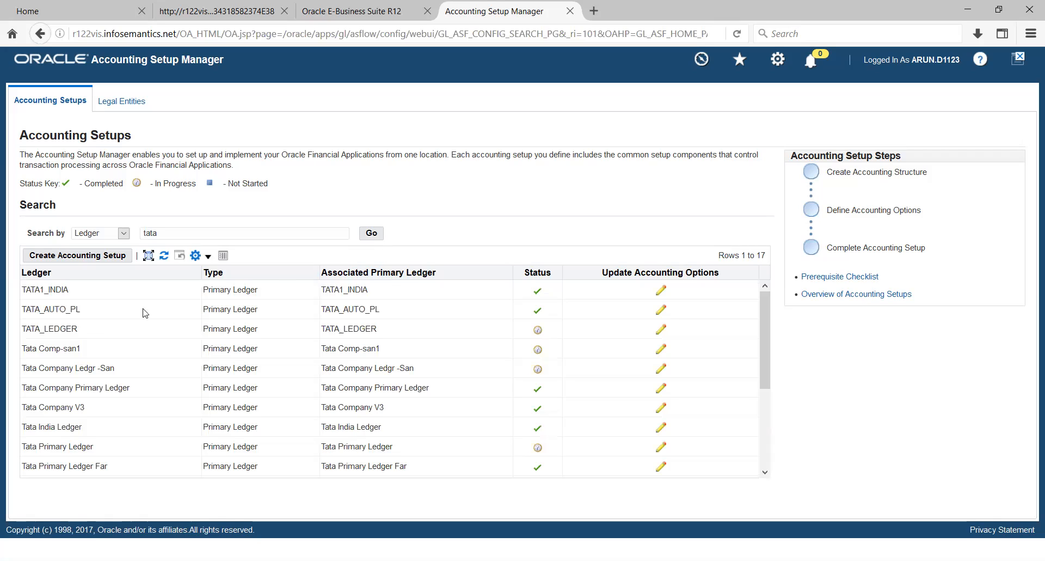
Open the TATA_AUTO_PL primary ledger for updating and advance through its definition and ledger options to Advanced Options
{"action": "left_click", "coordinate": [660, 309]}
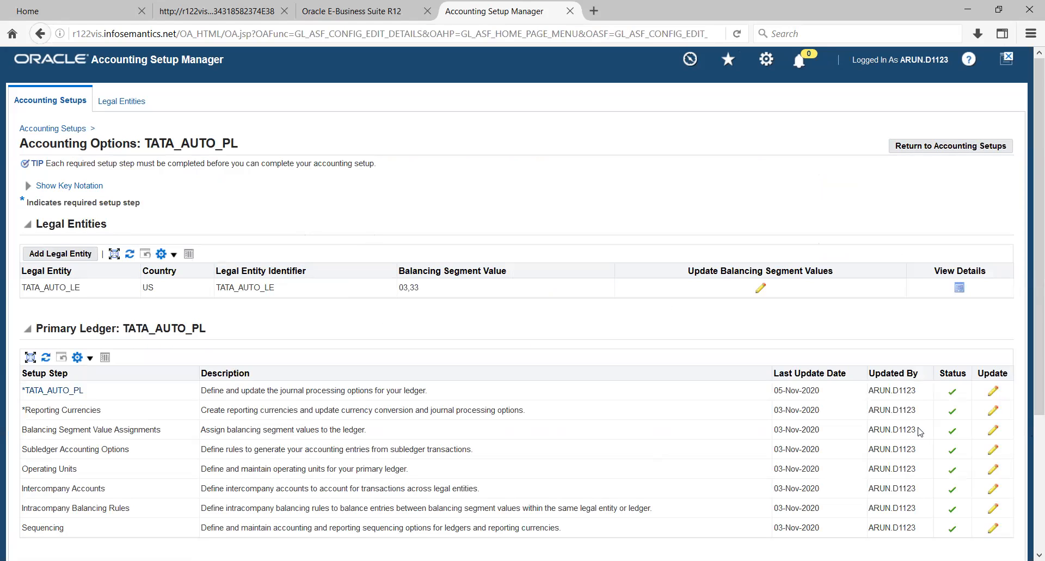
{"action": "left_click", "coordinate": [994, 391]}
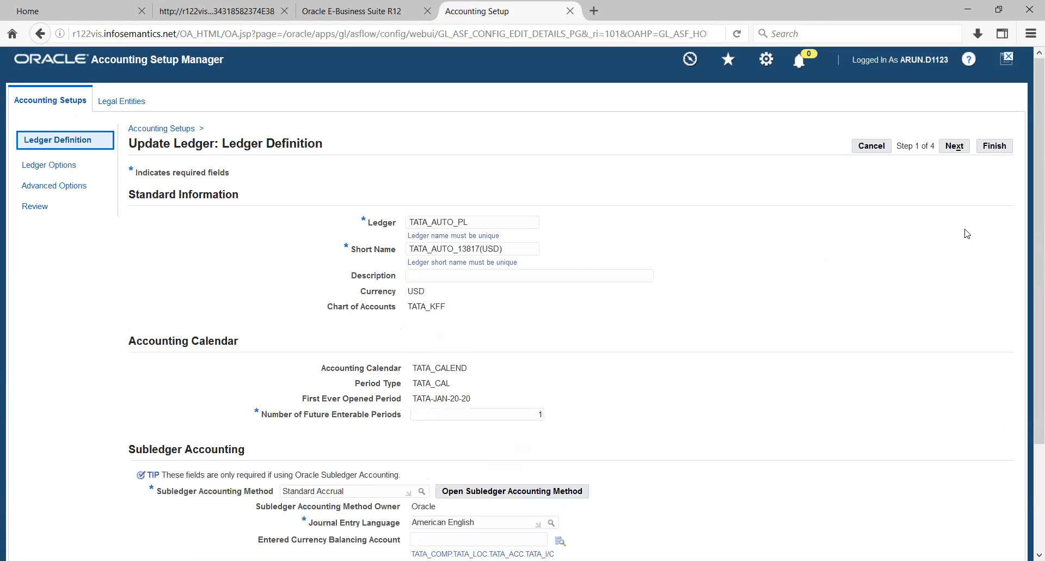
{"action": "left_click", "coordinate": [955, 147]}
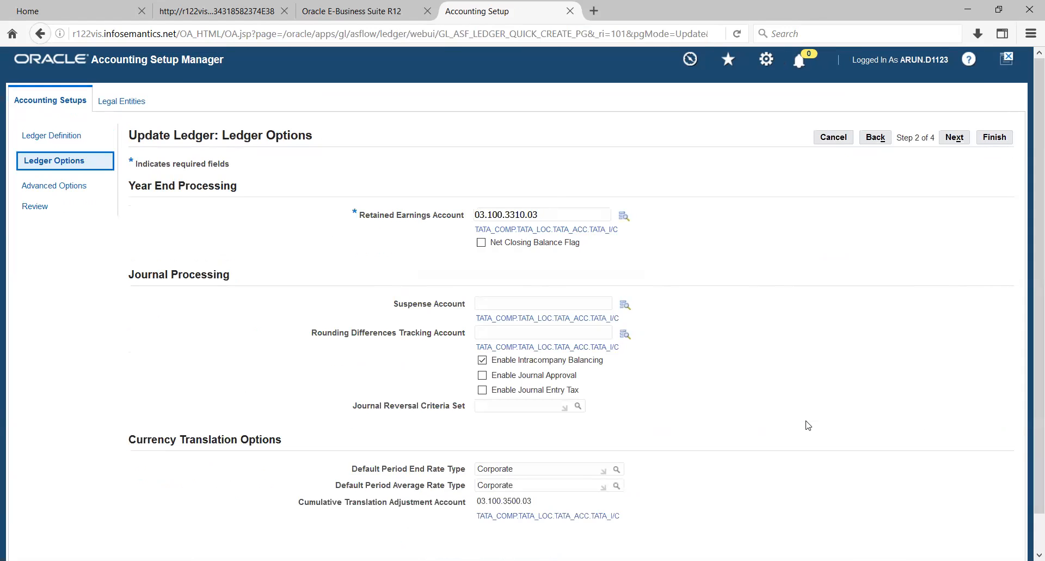
{"action": "scroll", "coordinate": [369, 261], "scroll_direction": "down", "scroll_amount": 1}
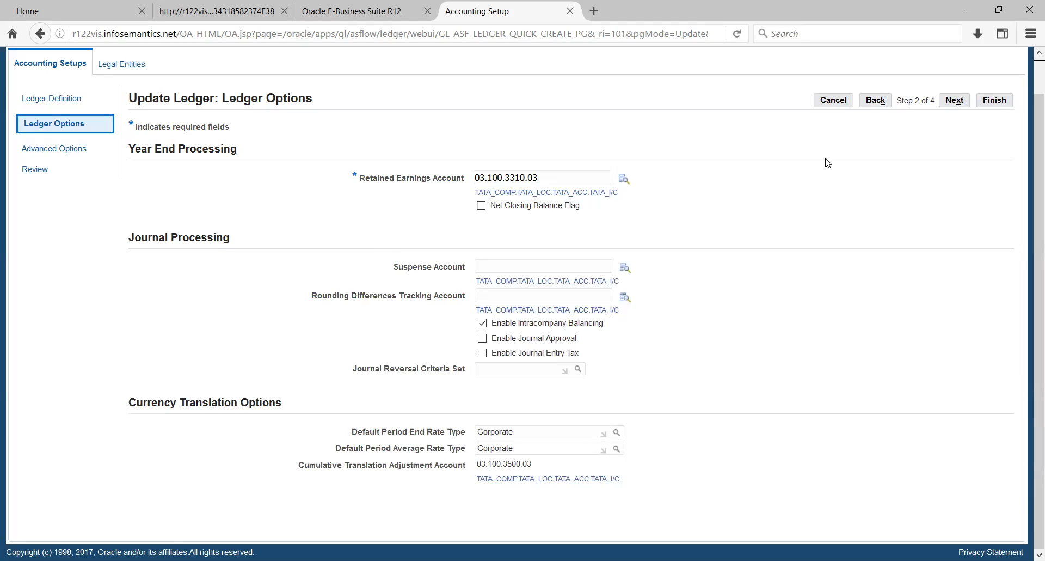
{"action": "left_click", "coordinate": [956, 100]}
{"action": "left_click", "coordinate": [955, 100]}
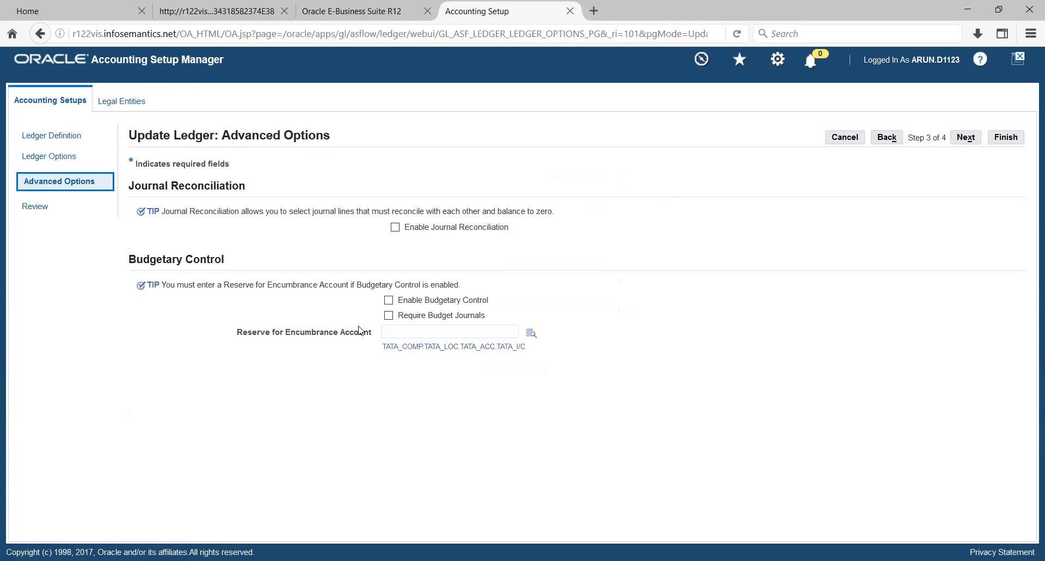
Enable budgetary control and set the Reserve for Encumbrance Account to 03.100.9921.03, looking up the account segment with %ENCUM%
{"action": "left_click", "coordinate": [389, 301]}
{"action": "left_click", "coordinate": [510, 330]}
{"action": "left_click", "coordinate": [532, 336]}
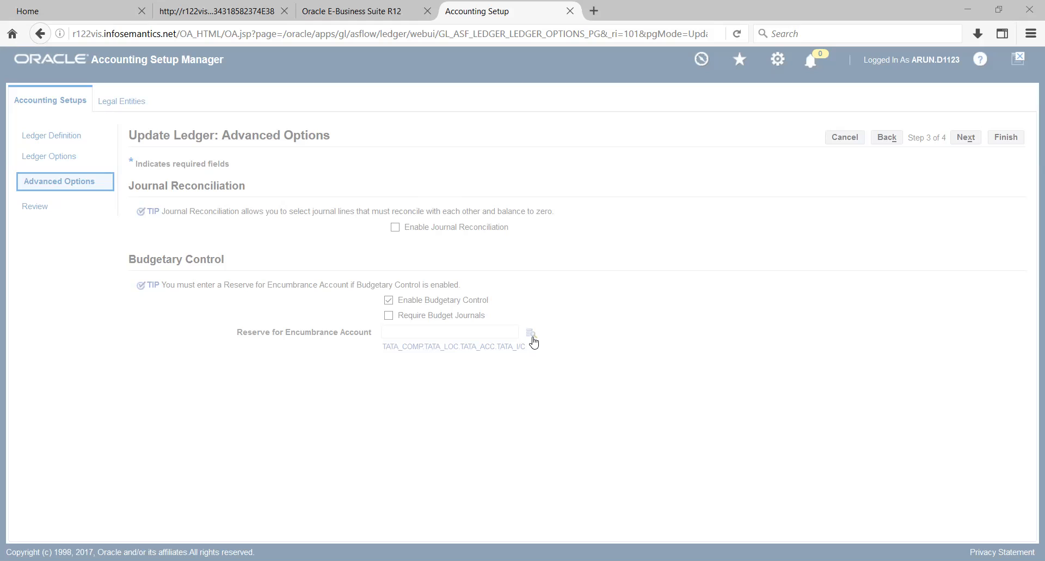
{"action": "type", "text": "%"}
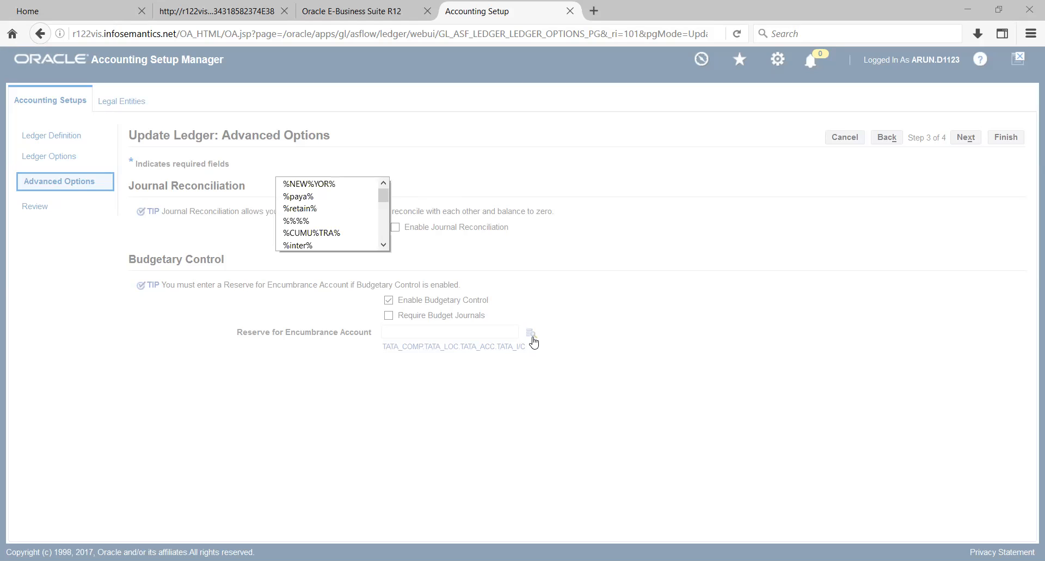
{"action": "key", "text": "Return"}
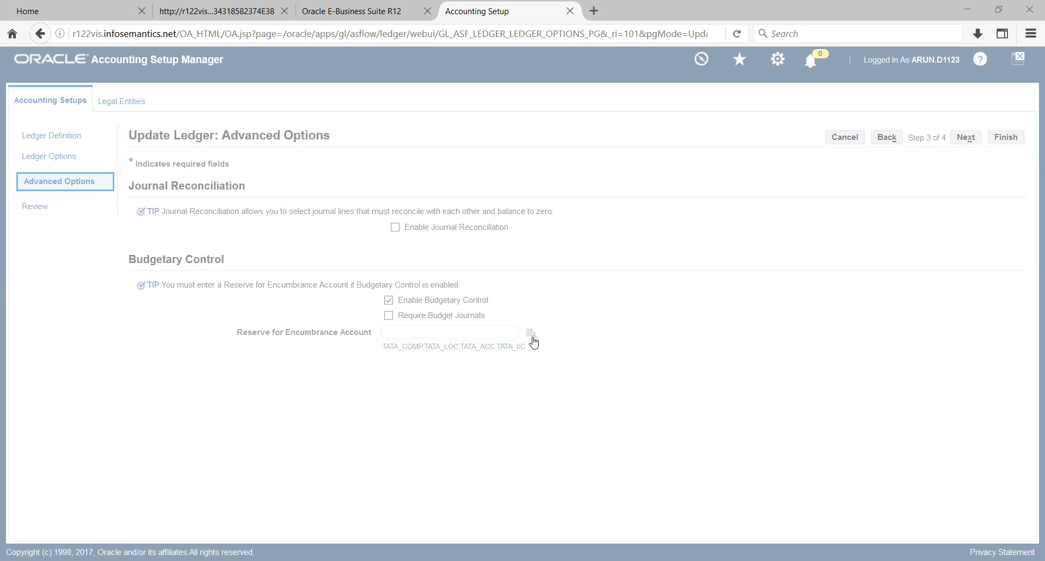
{"action": "type", "text": "E"}
{"action": "key", "text": "Down"}
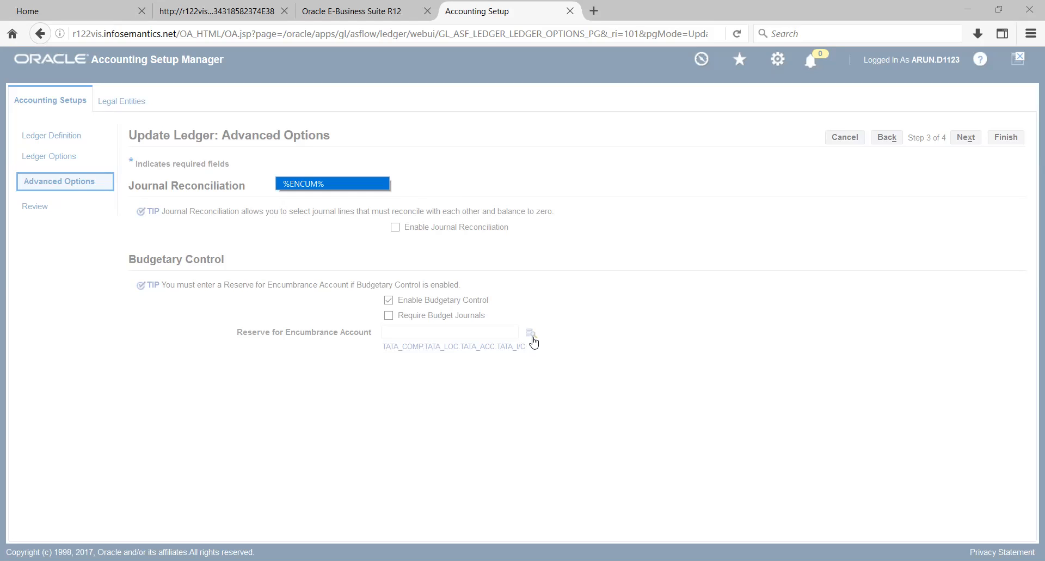
{"action": "left_click", "coordinate": [243, 170]}
{"action": "left_click", "coordinate": [243, 199]}
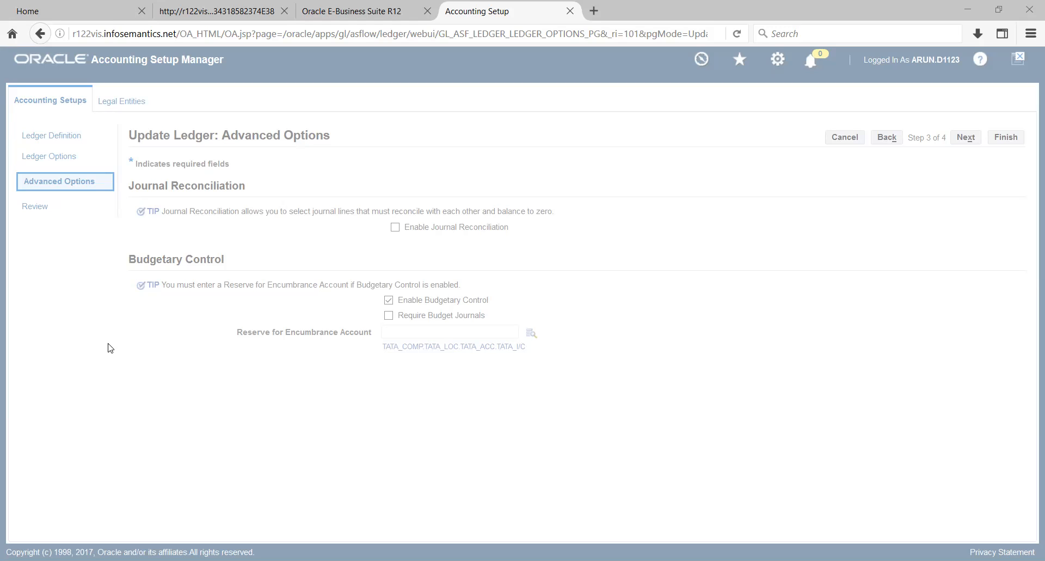
{"action": "left_click", "coordinate": [772, 295]}
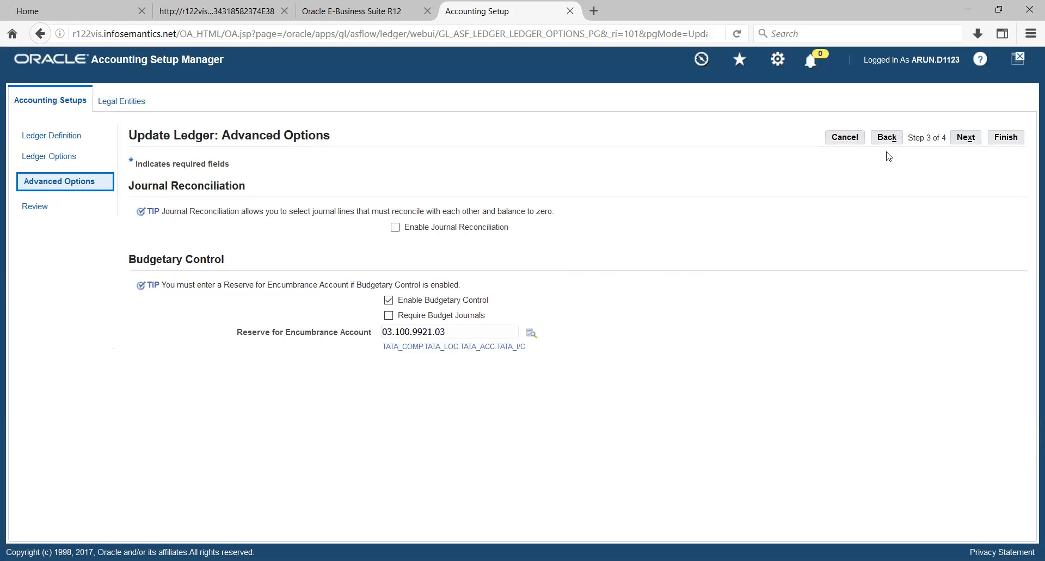
Review and finish the TATA_AUTO_PL ledger update, and return to the accounting setups list
{"action": "left_click", "coordinate": [967, 137]}
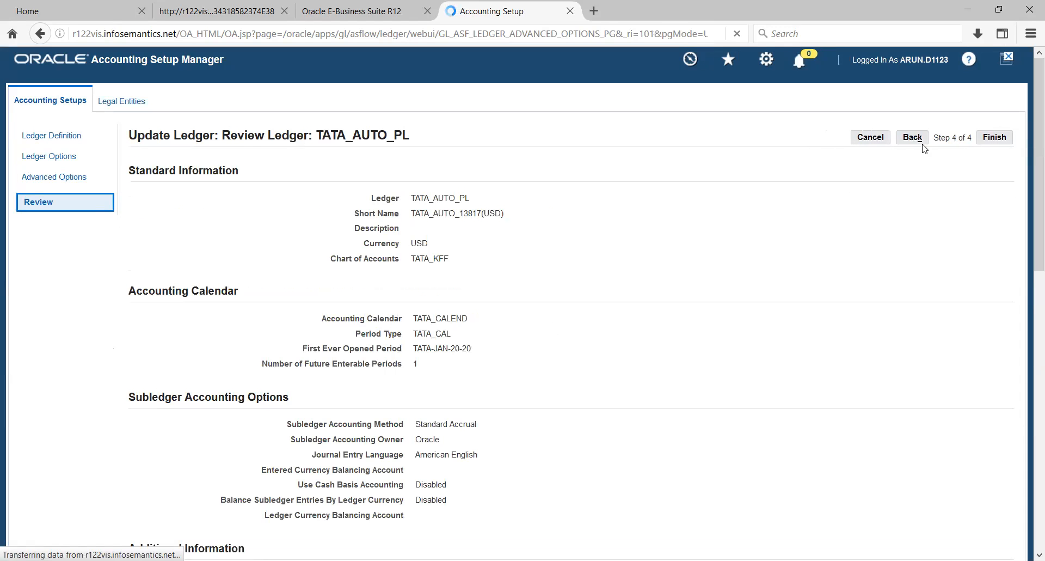
{"action": "left_click", "coordinate": [989, 140]}
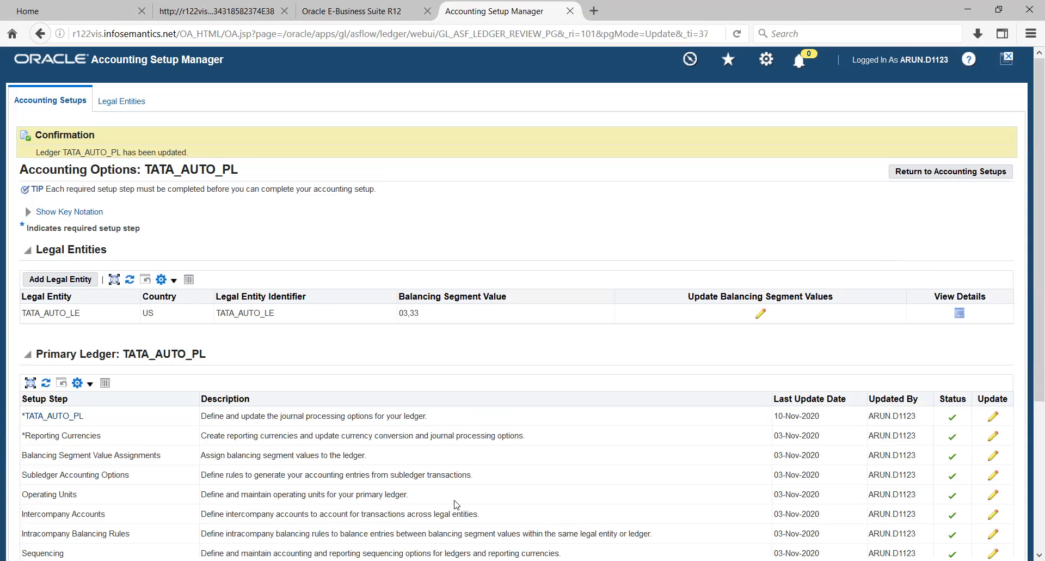
{"action": "left_click", "coordinate": [922, 173]}
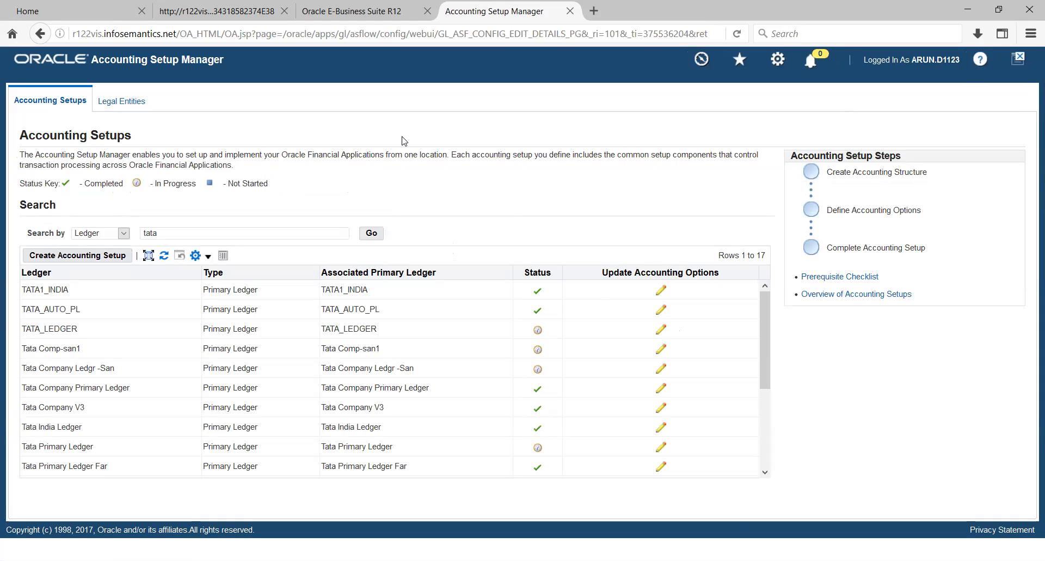
Switch to Oracle Applications, retrieve TATA_BUDGET in the budget definition form to check its settings, and close the form
{"action": "key", "text": "alt+Tab"}
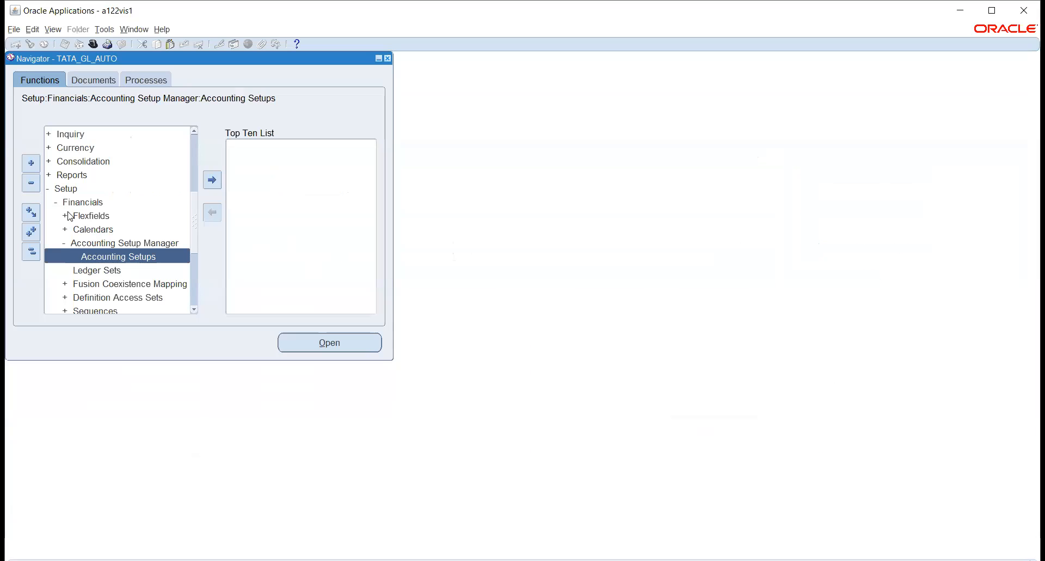
{"action": "scroll", "coordinate": [68, 218], "scroll_direction": "up", "scroll_amount": 4}
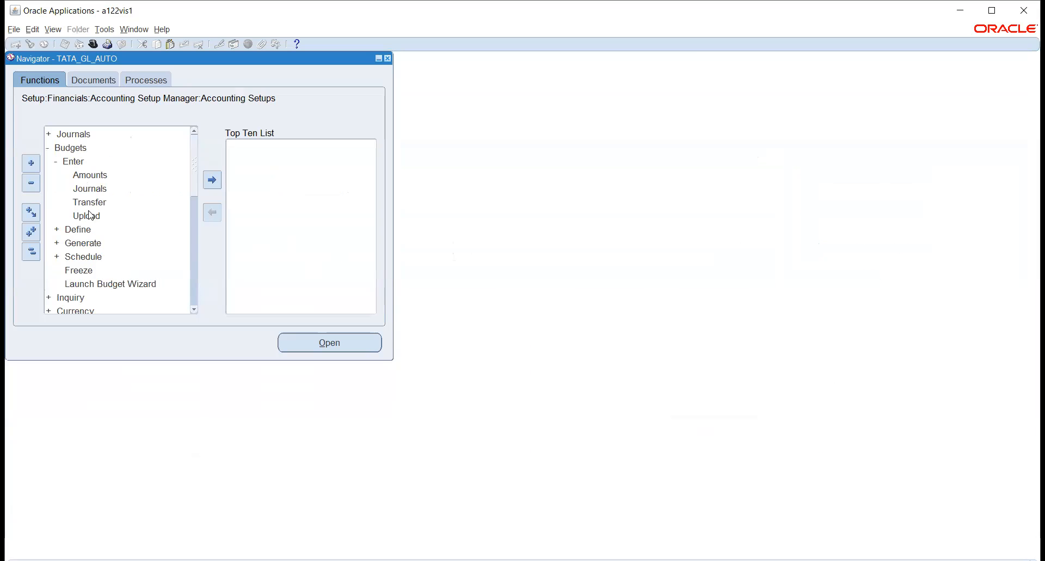
{"action": "left_click", "coordinate": [86, 232]}
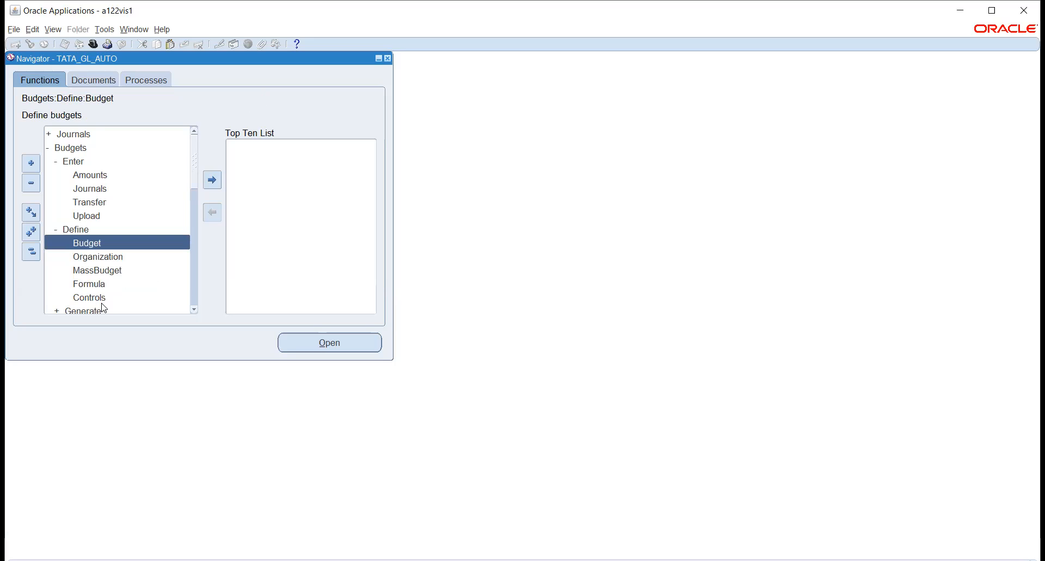
{"action": "left_click", "coordinate": [76, 243]}
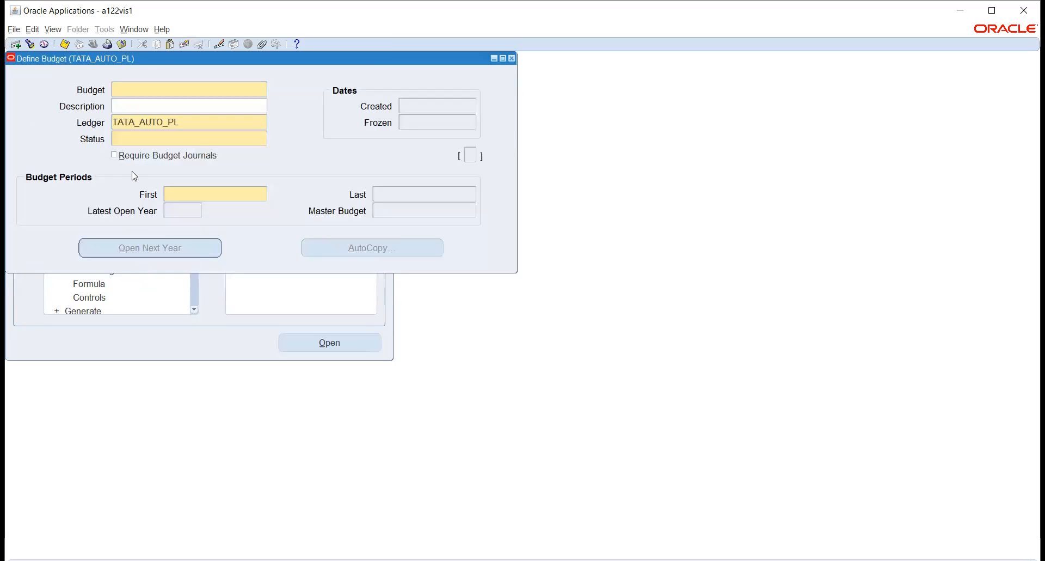
{"action": "key", "text": "ctrl+F11"}
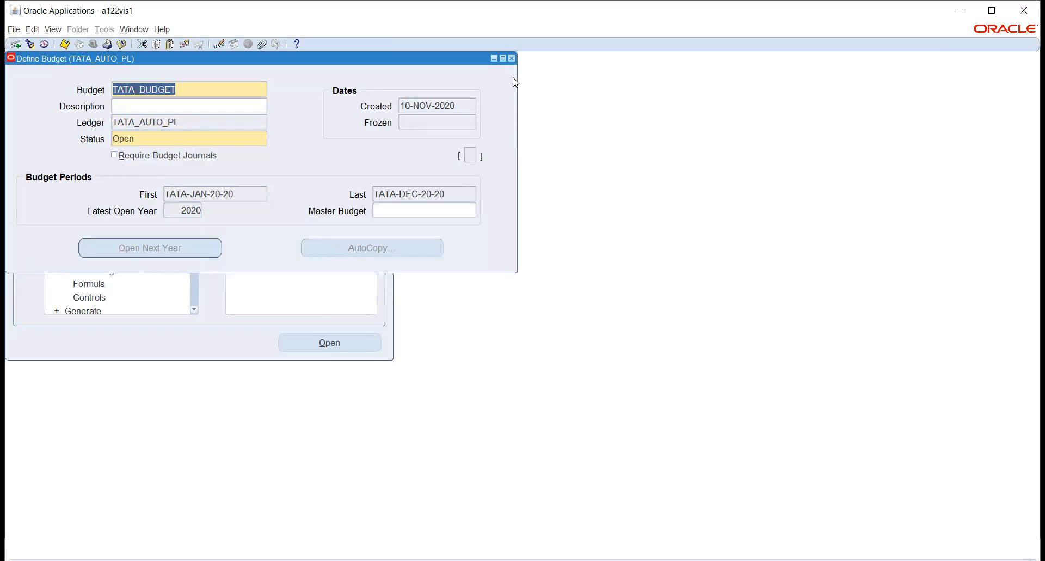
{"action": "left_click", "coordinate": [512, 58]}
Open the account ranges of budget organization TATA_AUTO_ORG and check the funds check levels offered in its budgetary control options
{"action": "left_click", "coordinate": [109, 257]}
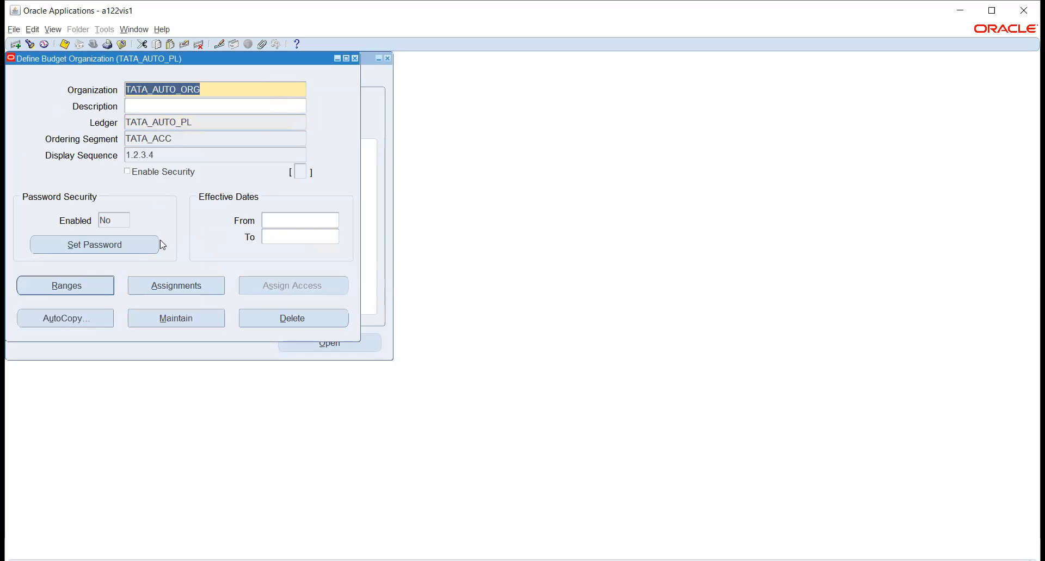
{"action": "left_click", "coordinate": [83, 283]}
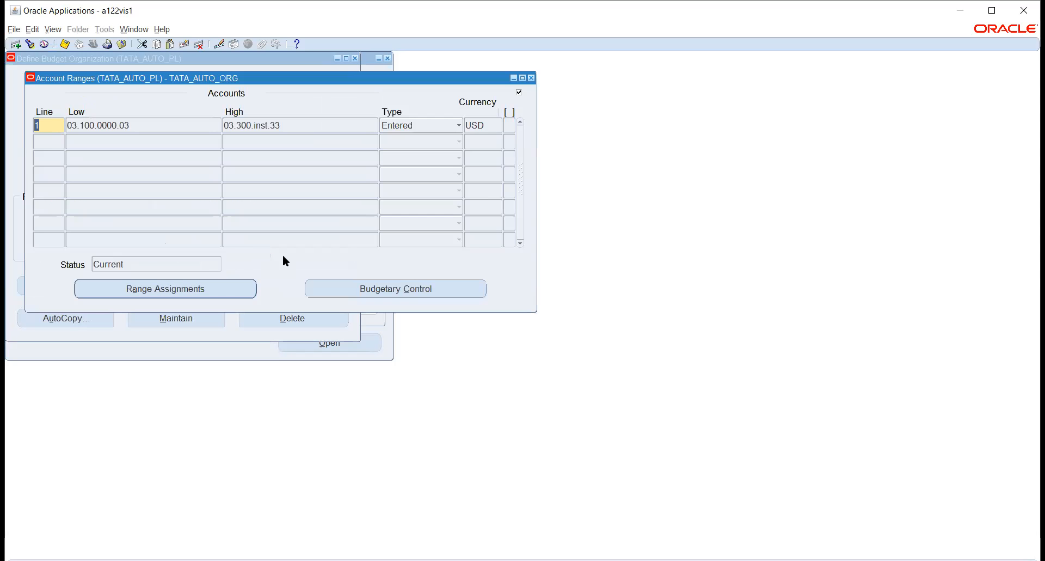
{"action": "left_click", "coordinate": [343, 288]}
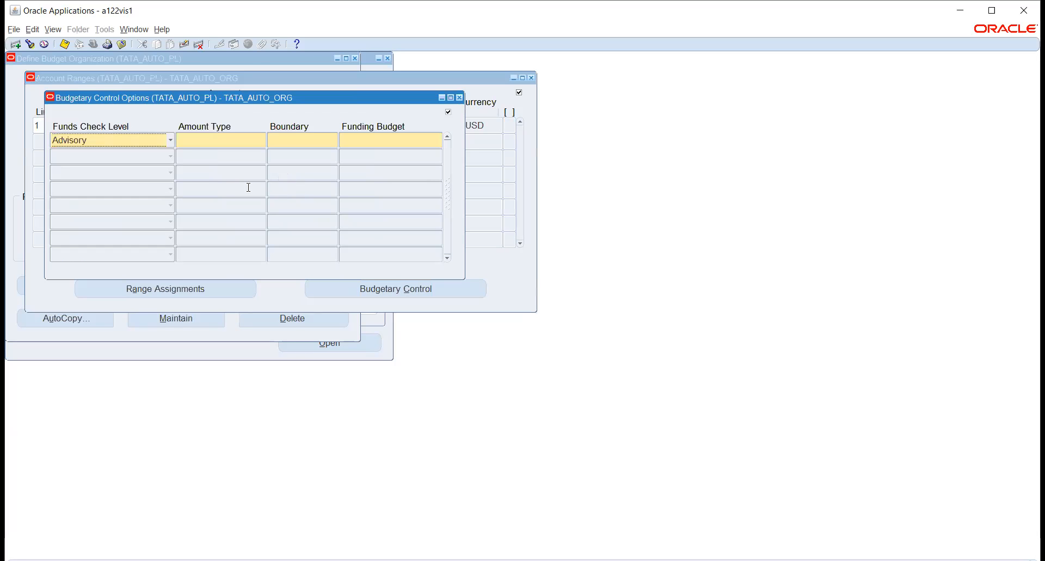
{"action": "left_click", "coordinate": [118, 142]}
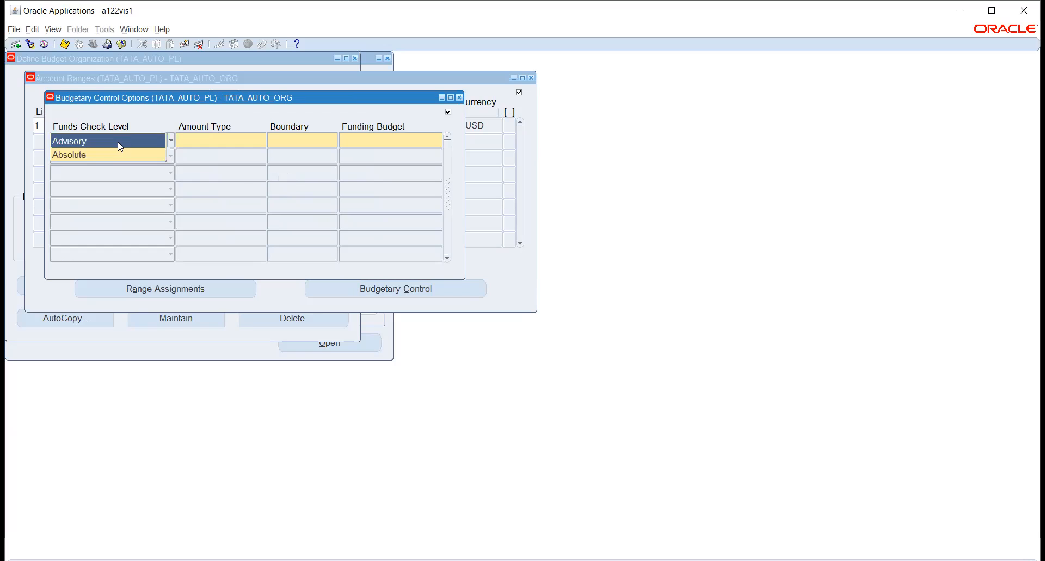
{"action": "left_click", "coordinate": [159, 119]}
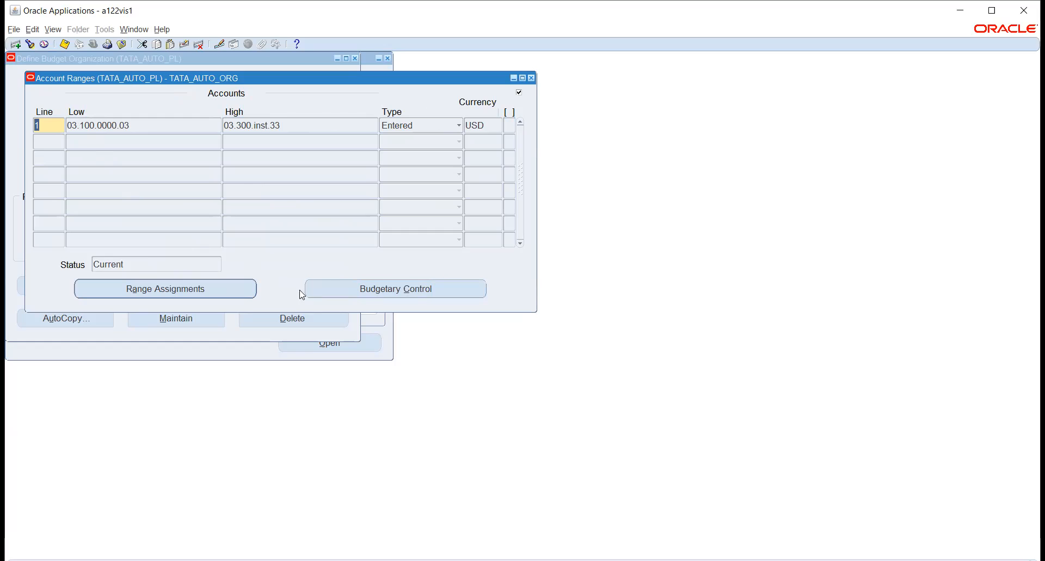
{"action": "left_click", "coordinate": [336, 285]}
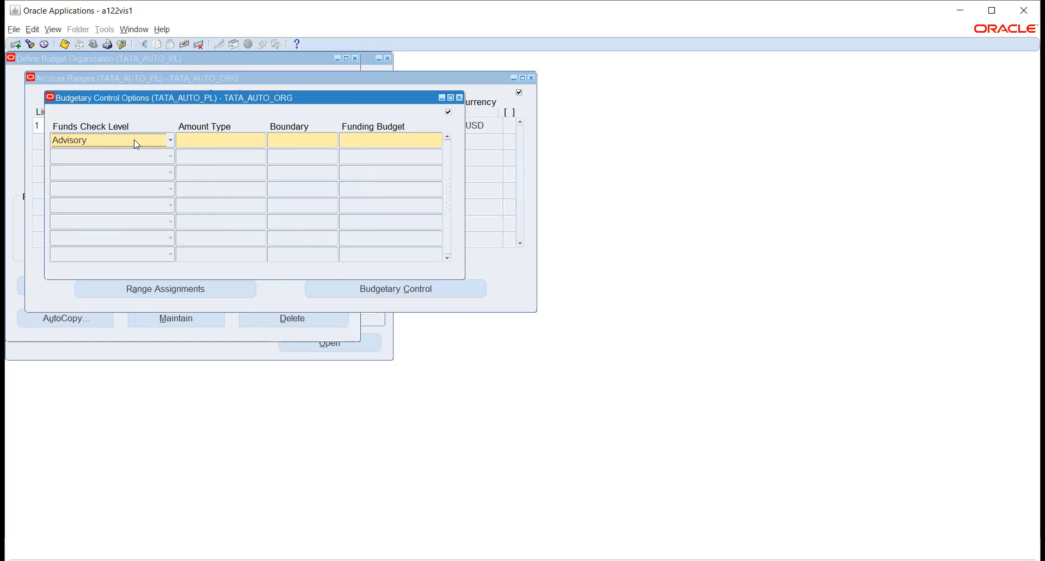
Set the account range's funds check level to Absolute, amount type to PTD and boundary to Period
{"action": "left_click", "coordinate": [136, 143]}
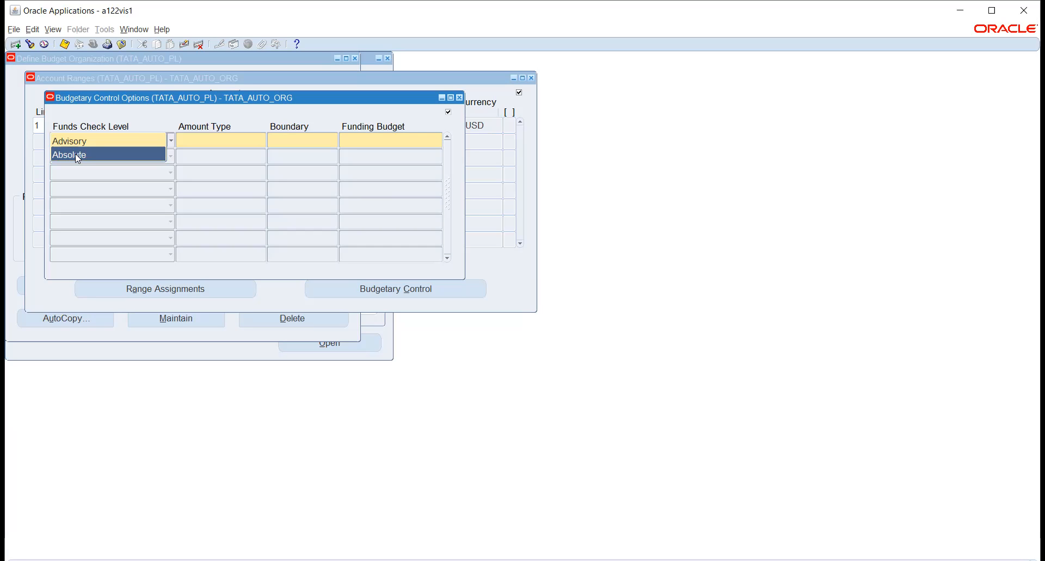
{"action": "left_click", "coordinate": [77, 155]}
{"action": "left_click", "coordinate": [216, 143]}
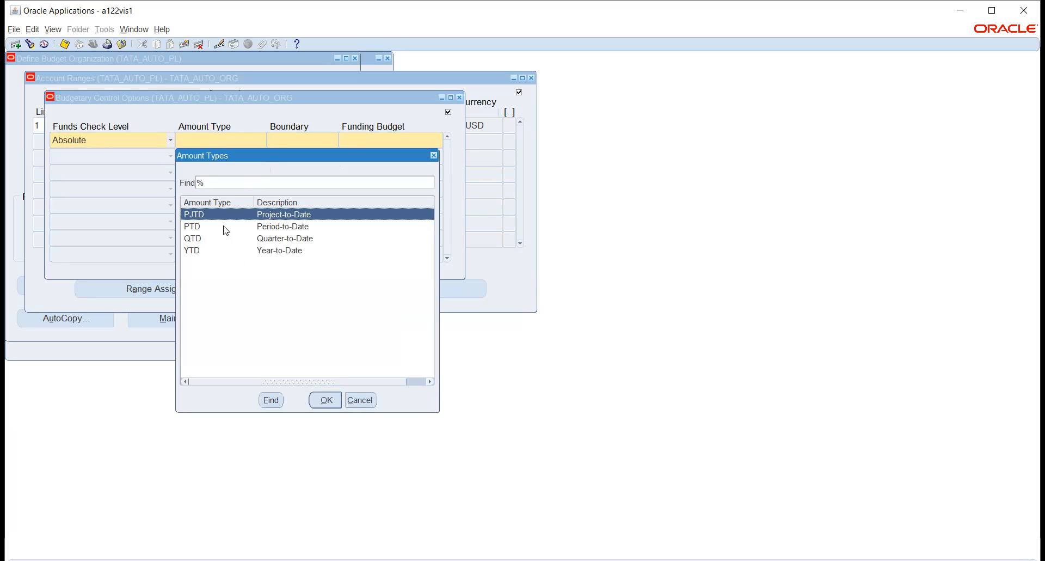
{"action": "left_click", "coordinate": [223, 227]}
{"action": "left_click", "coordinate": [325, 400]}
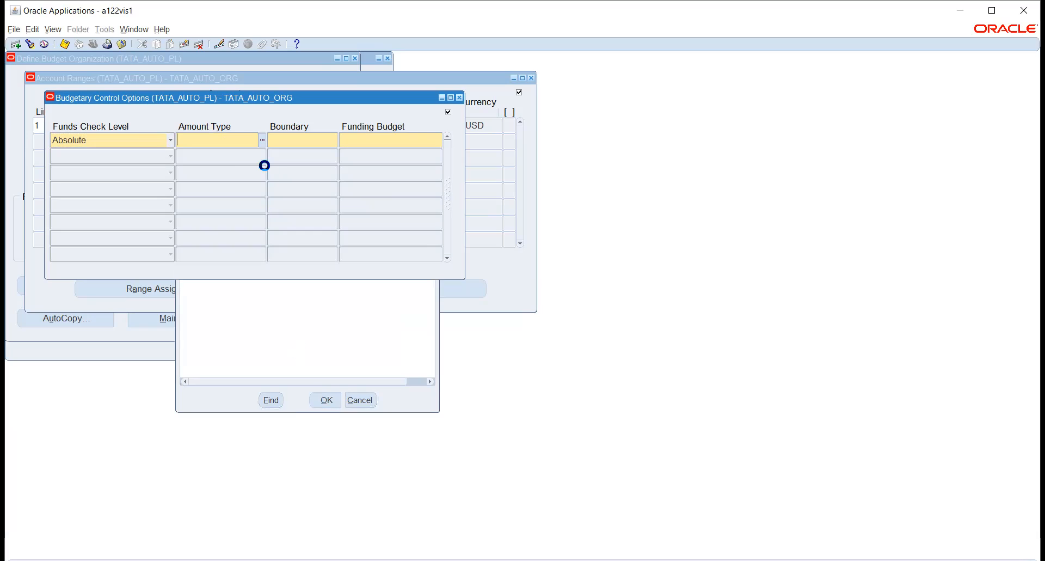
{"action": "type", "text": "Period"}
{"action": "key", "text": "Tab"}
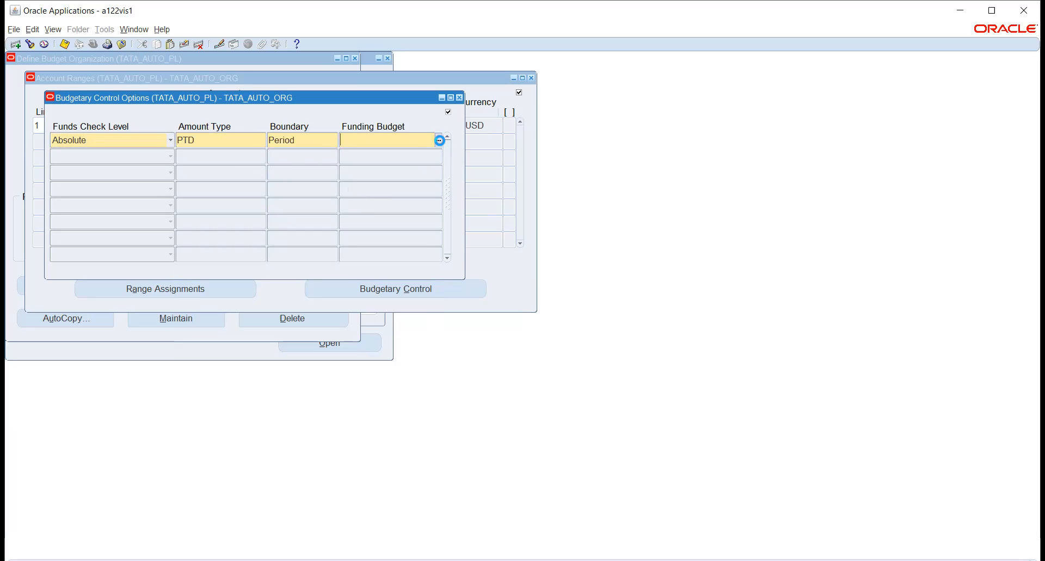
Try to choose a funding budget for the account range, and clear the incomplete budgetary control line
{"action": "left_click", "coordinate": [438, 143]}
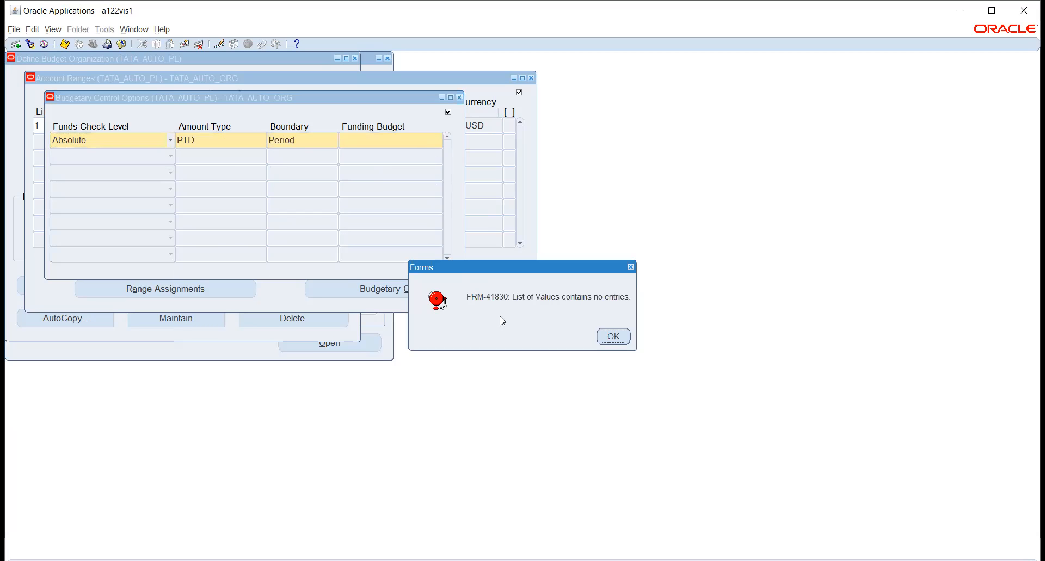
{"action": "left_click", "coordinate": [613, 335]}
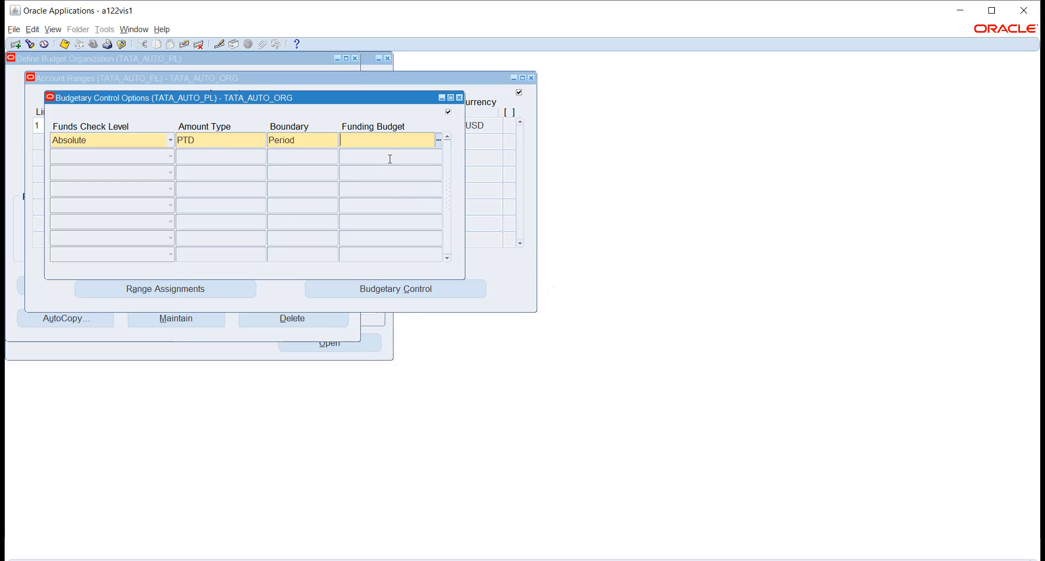
{"action": "left_click", "coordinate": [184, 44]}
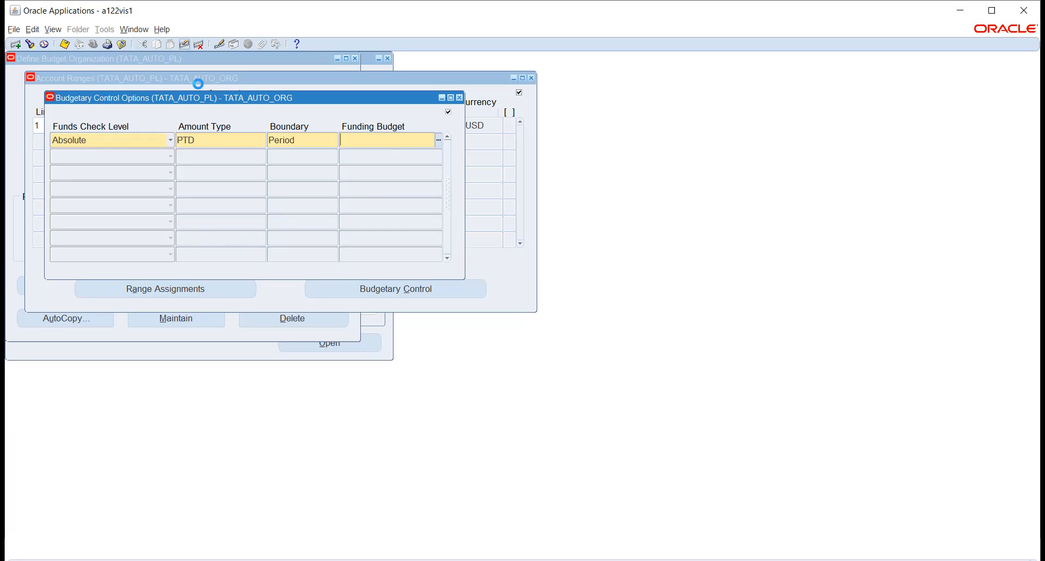
{"action": "left_click", "coordinate": [461, 99]}
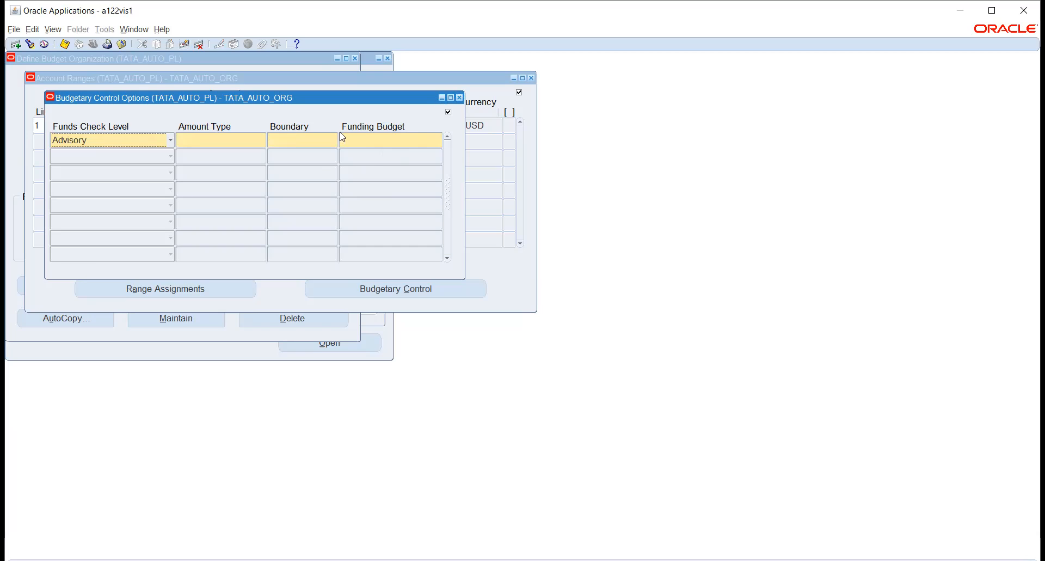
Check the range's account assignments and the budgetary control options of account 03.100.1101.03, and close the budget organization forms
{"action": "left_click", "coordinate": [179, 292]}
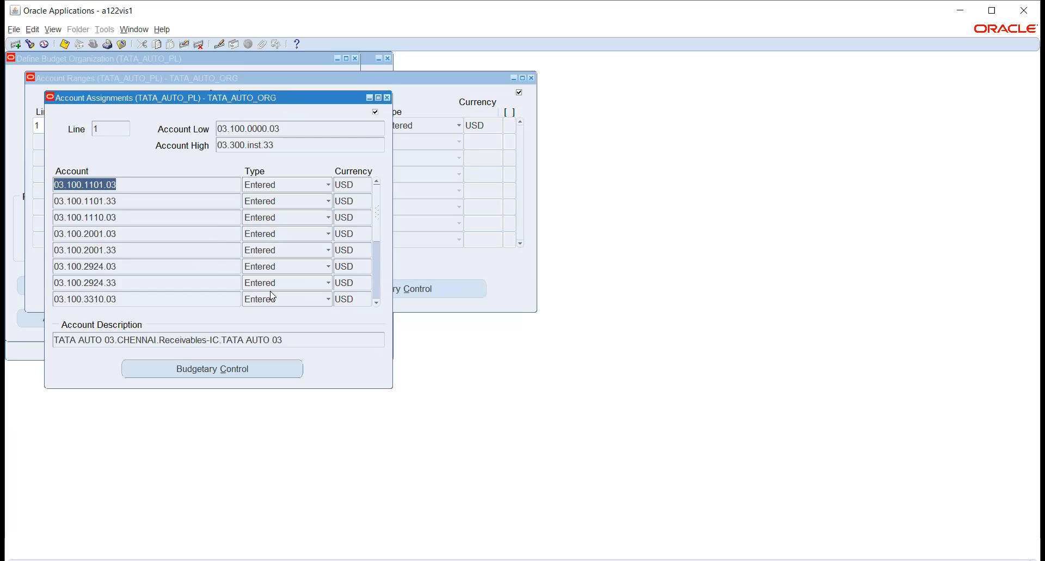
{"action": "left_click", "coordinate": [238, 370]}
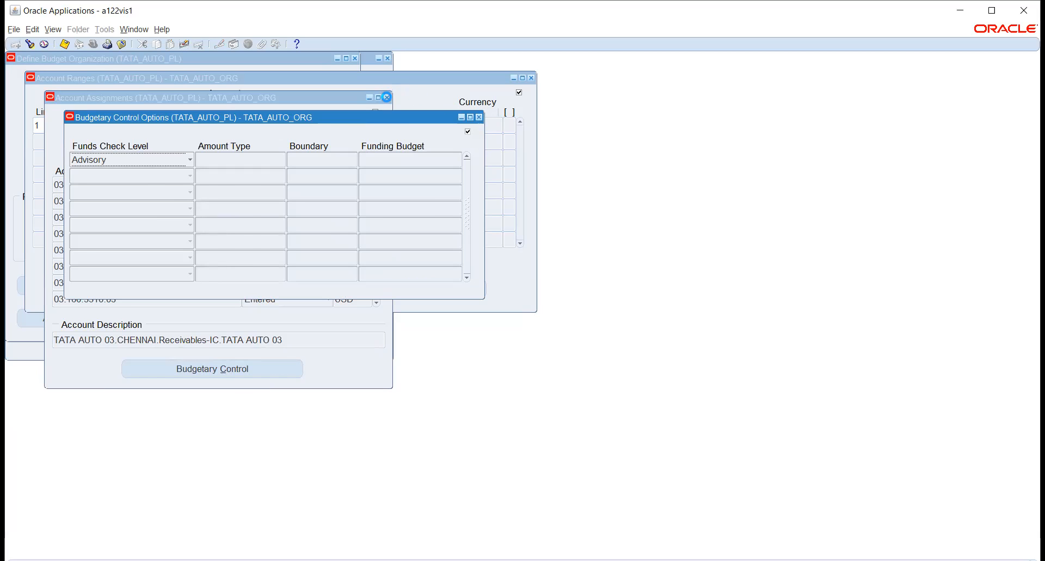
{"action": "left_click", "coordinate": [387, 97]}
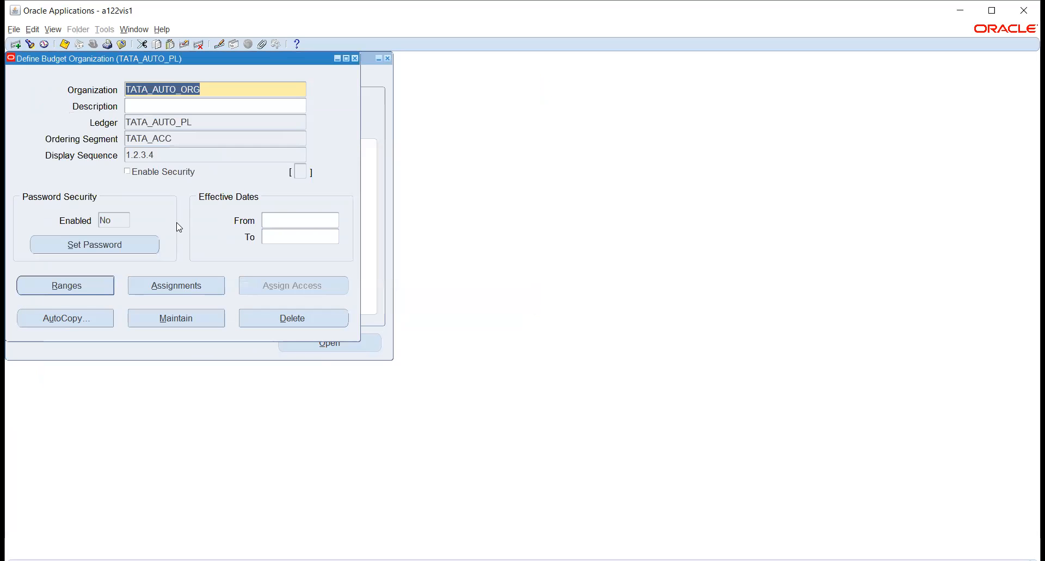
{"action": "left_click", "coordinate": [354, 58]}
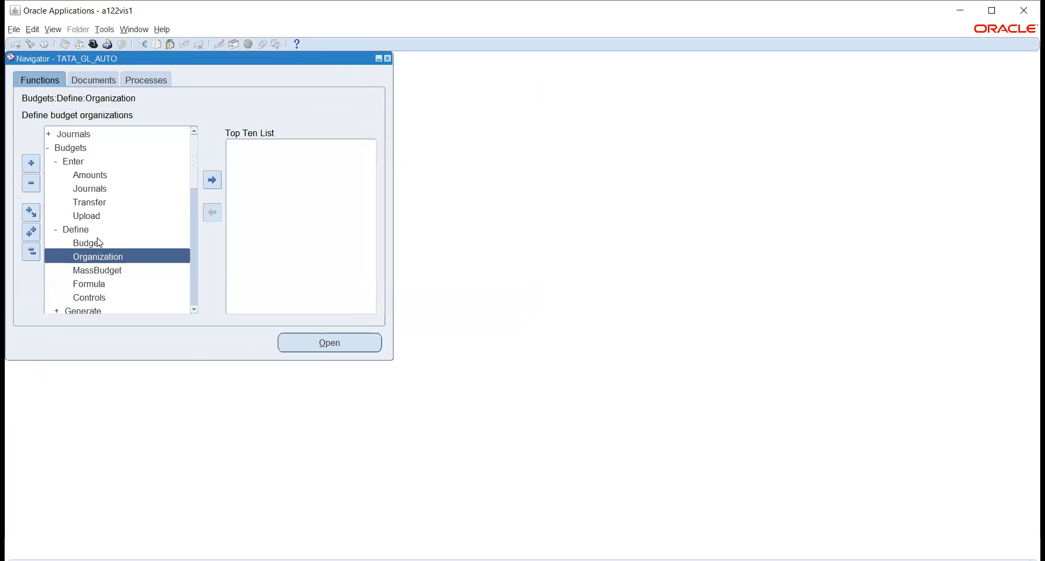
Retrieve TATA_BUDGET in the budget definition form to recheck its settings, and close the form
{"action": "left_click", "coordinate": [87, 240]}
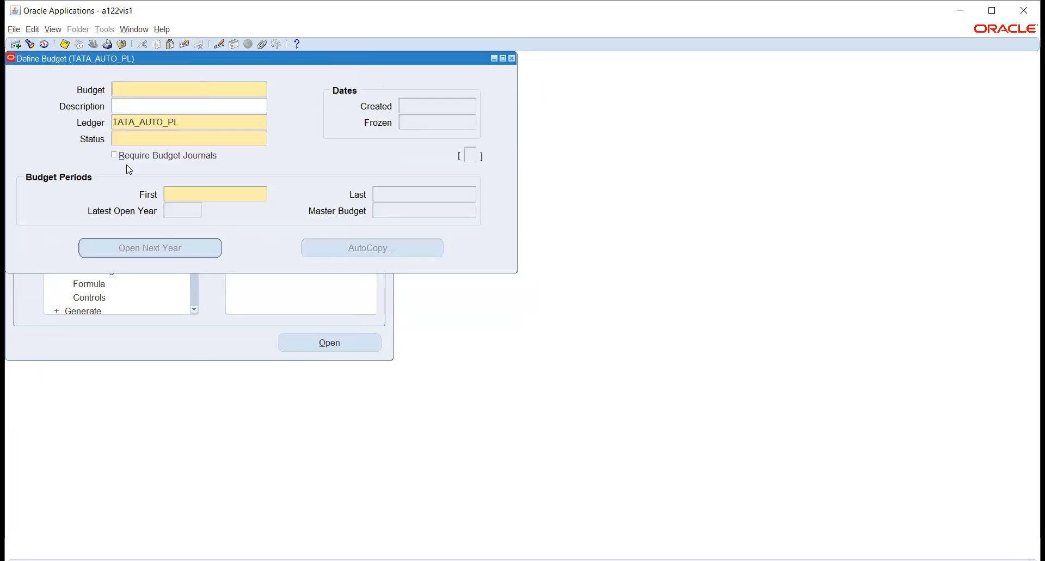
{"action": "key", "text": "ctrl+F11"}
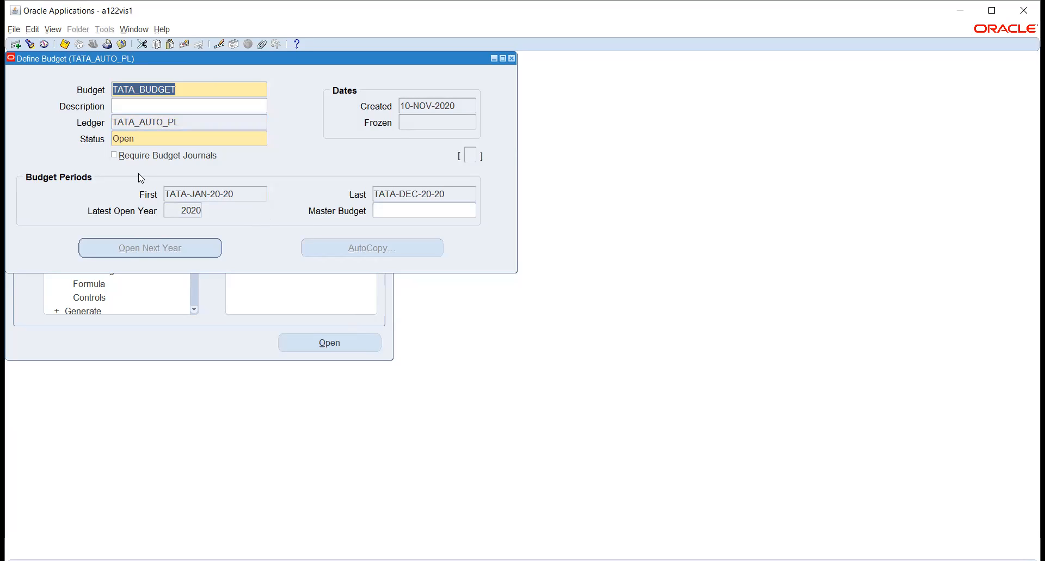
{"action": "left_click", "coordinate": [513, 60]}
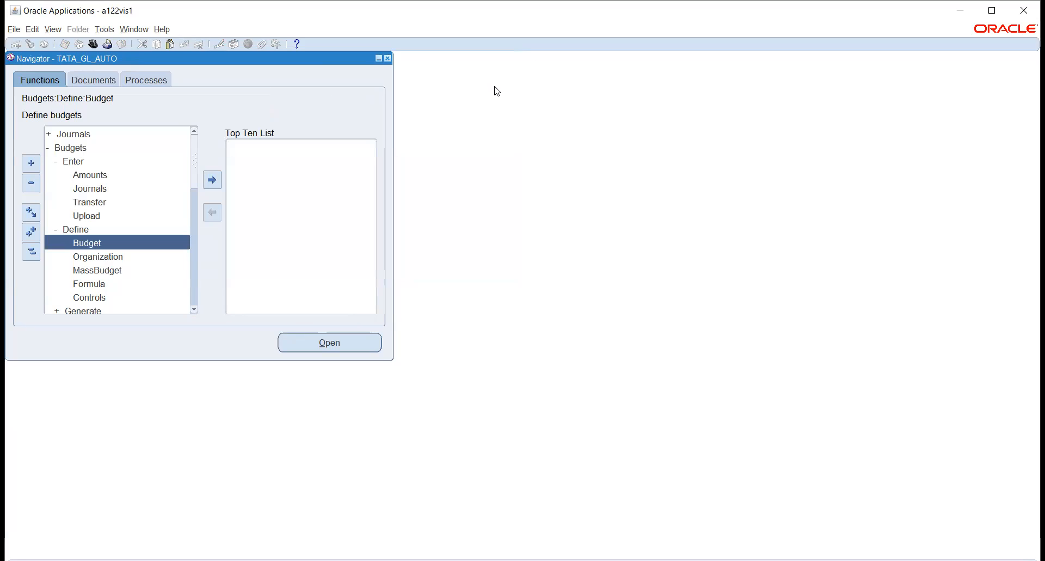
Retrieve TATA_AUTO_ORG in the budget organization form, check its account assignments, and open its account range's budgetary control options
{"action": "double_click", "coordinate": [120, 256]}
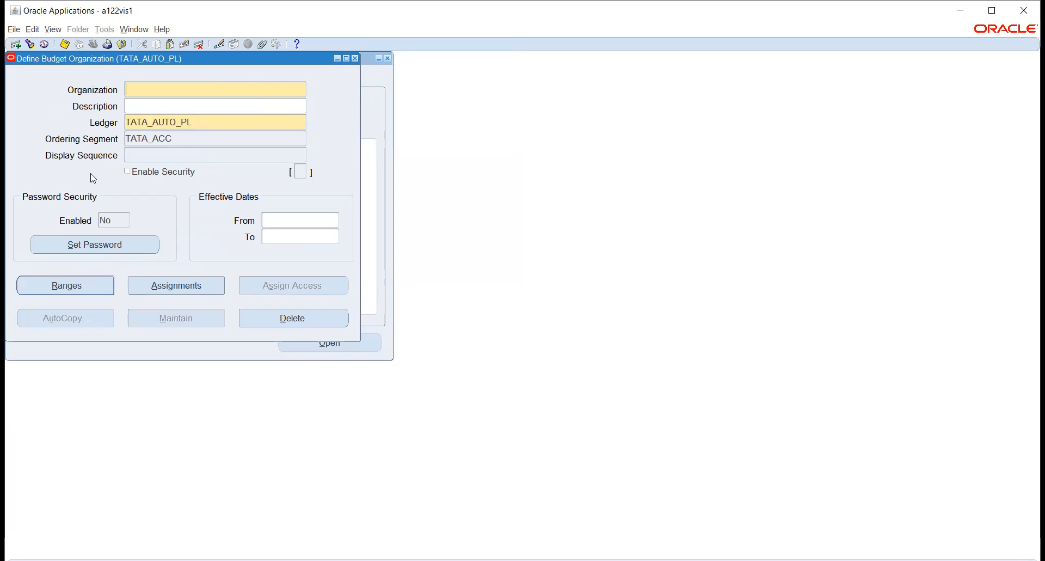
{"action": "key", "text": "ctrl+F11"}
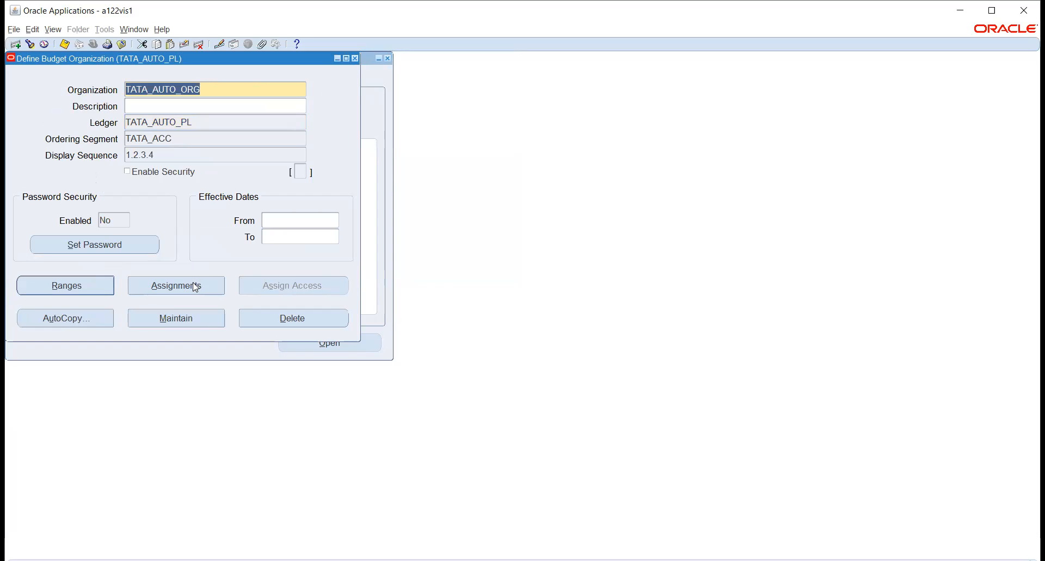
{"action": "left_click", "coordinate": [174, 285]}
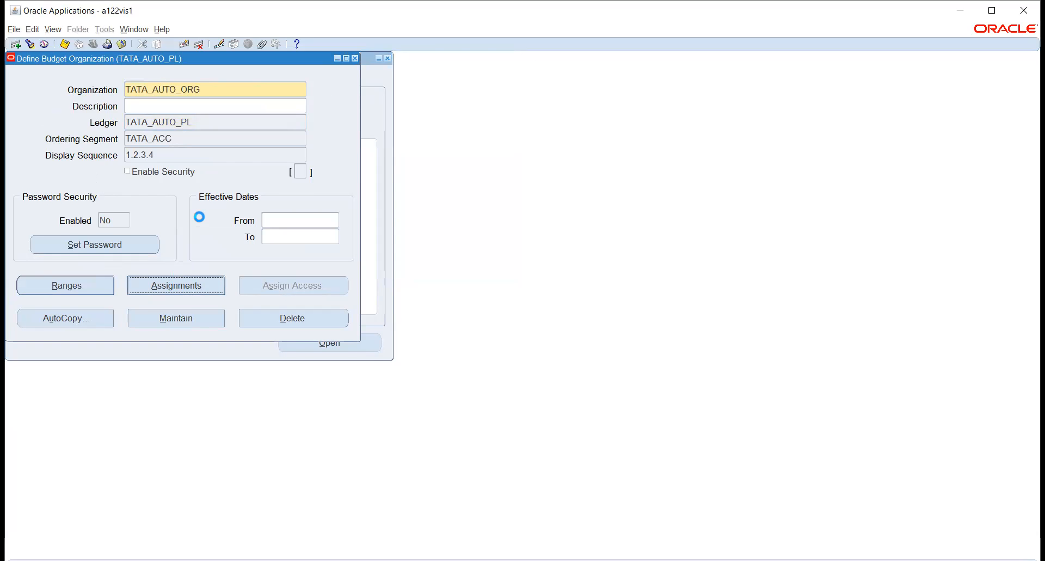
{"action": "left_click", "coordinate": [368, 78]}
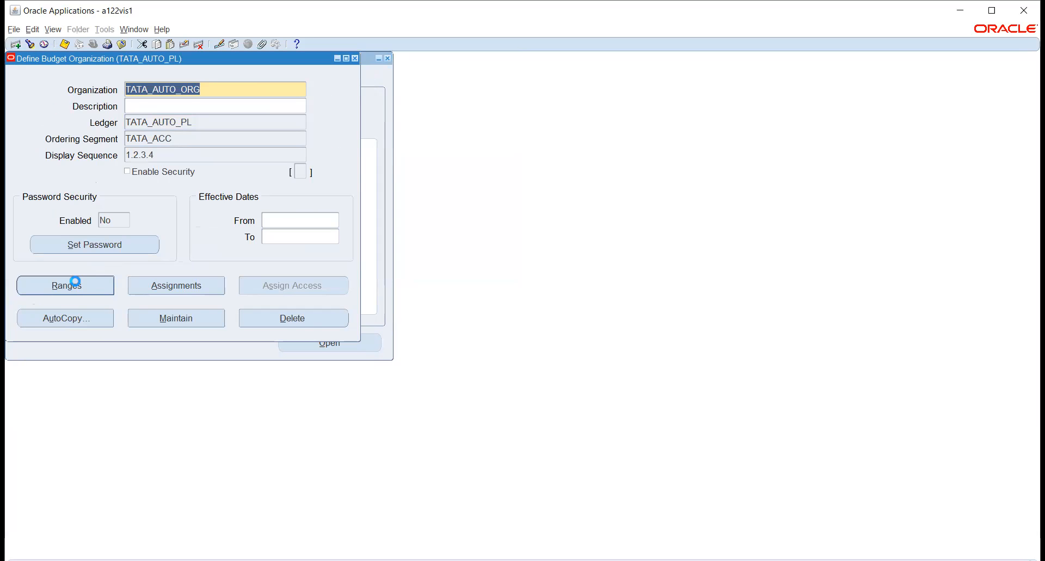
{"action": "left_click", "coordinate": [75, 281]}
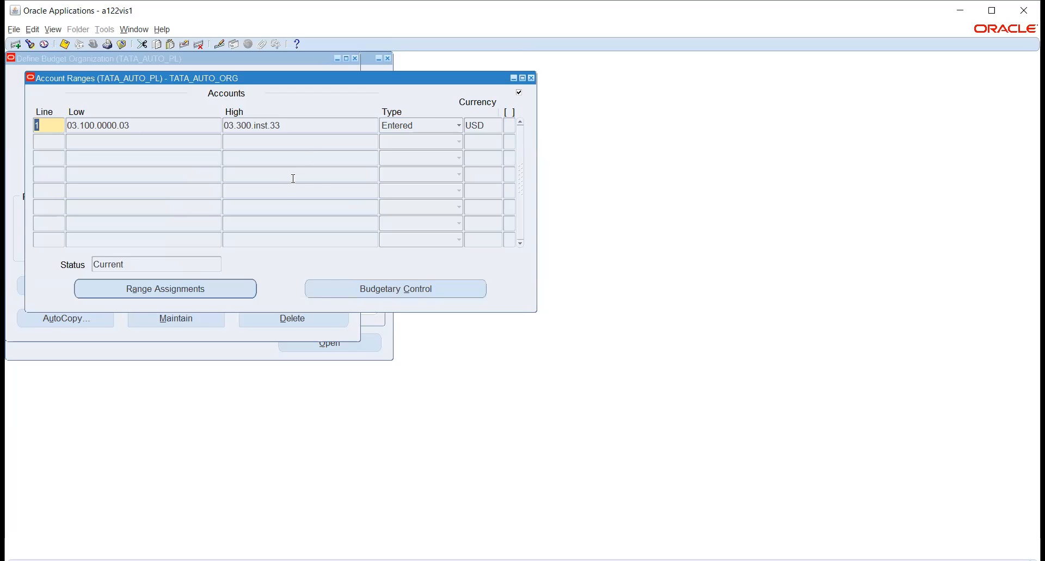
{"action": "left_click", "coordinate": [355, 288]}
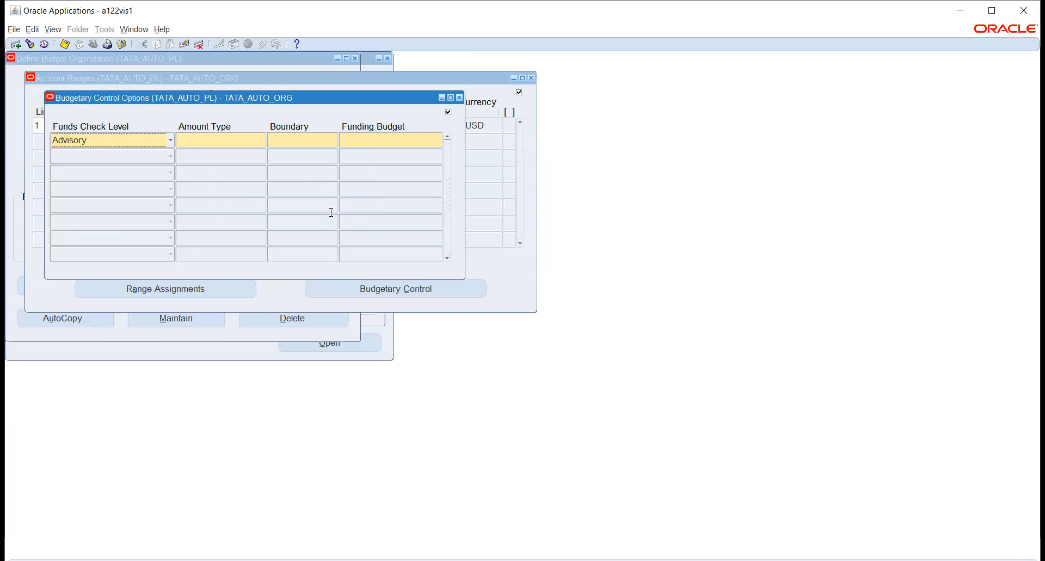
Try the Absolute funds check level for the account range, discard the incomplete line, and close the budget organization forms
{"action": "left_click", "coordinate": [150, 140]}
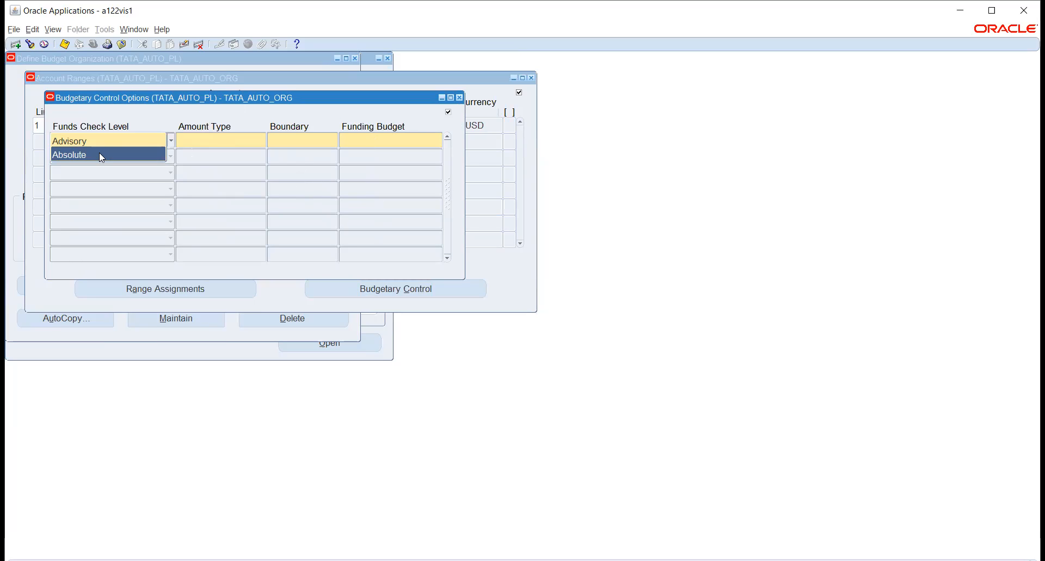
{"action": "left_click", "coordinate": [370, 141]}
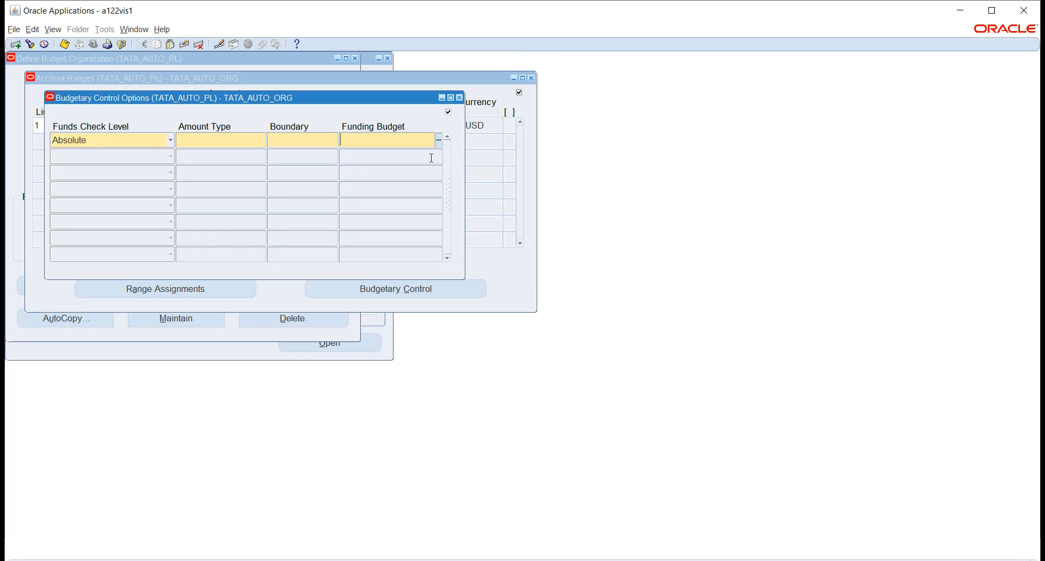
{"action": "left_click", "coordinate": [459, 98]}
{"action": "left_click", "coordinate": [184, 44]}
{"action": "left_click", "coordinate": [460, 98]}
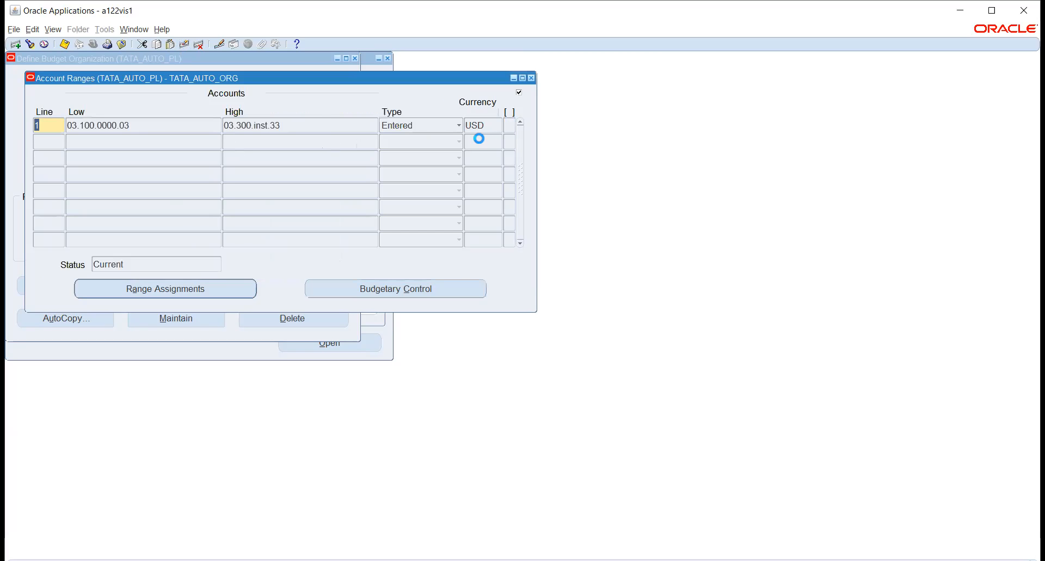
{"action": "left_click", "coordinate": [531, 78]}
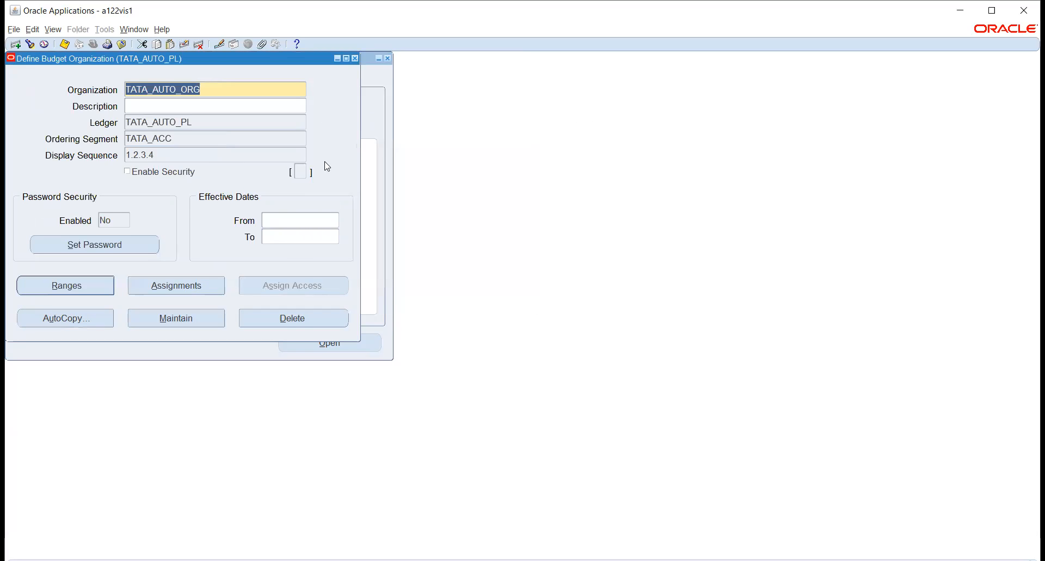
{"action": "left_click", "coordinate": [354, 59]}
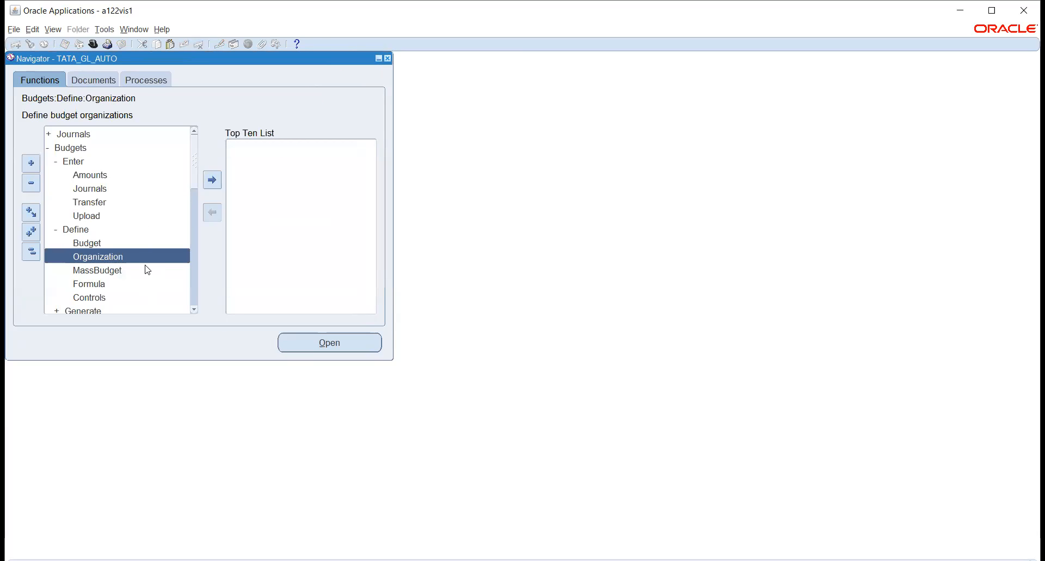
View the budgetary control group form, close it, and look through the remaining budget functions in the navigator
{"action": "double_click", "coordinate": [103, 295]}
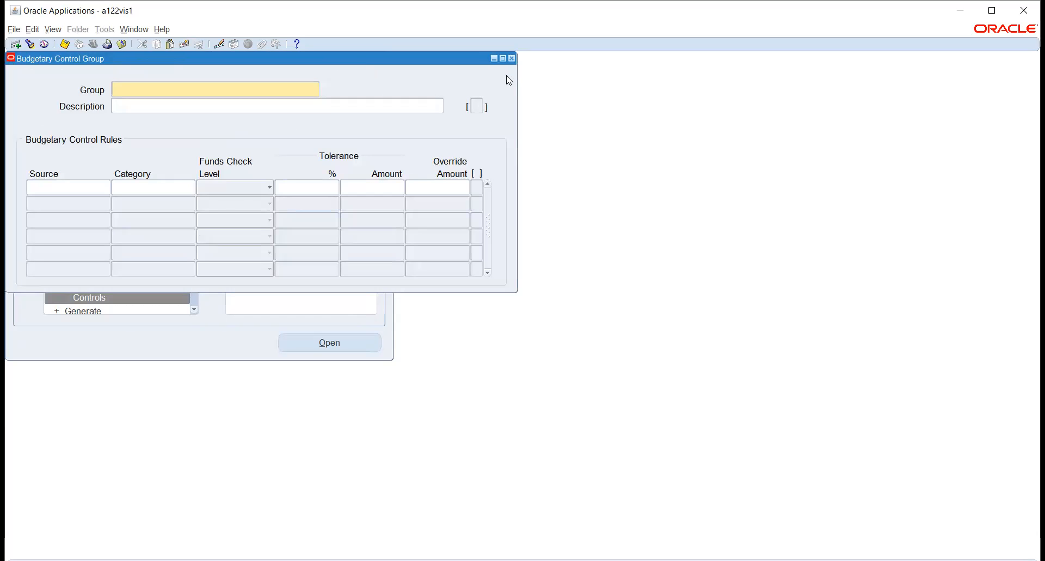
{"action": "left_click", "coordinate": [511, 56]}
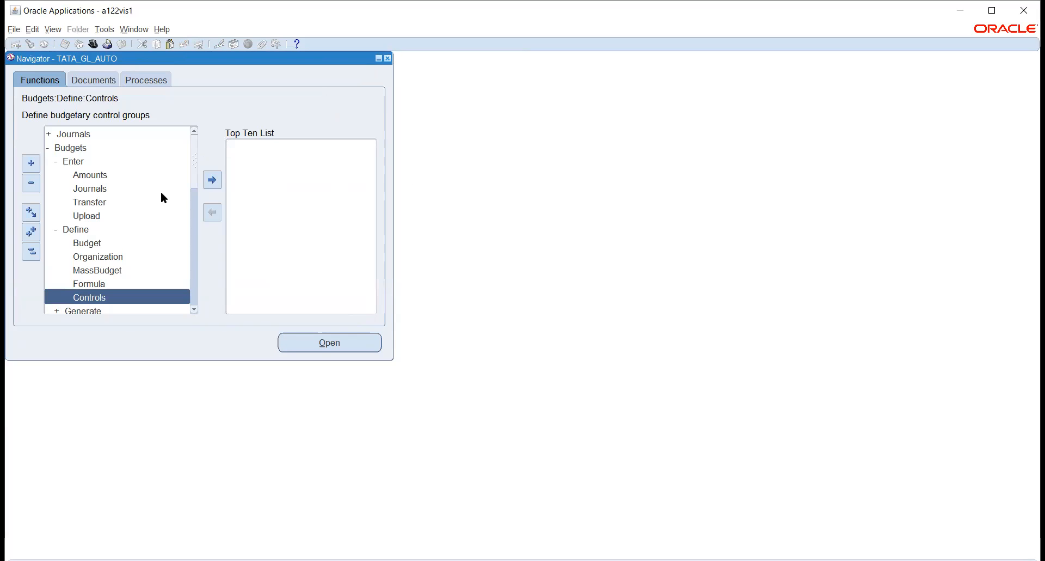
{"action": "scroll", "coordinate": [161, 191], "scroll_direction": "down", "scroll_amount": 1}
{"action": "scroll", "coordinate": [165, 202], "scroll_direction": "down", "scroll_amount": 1}
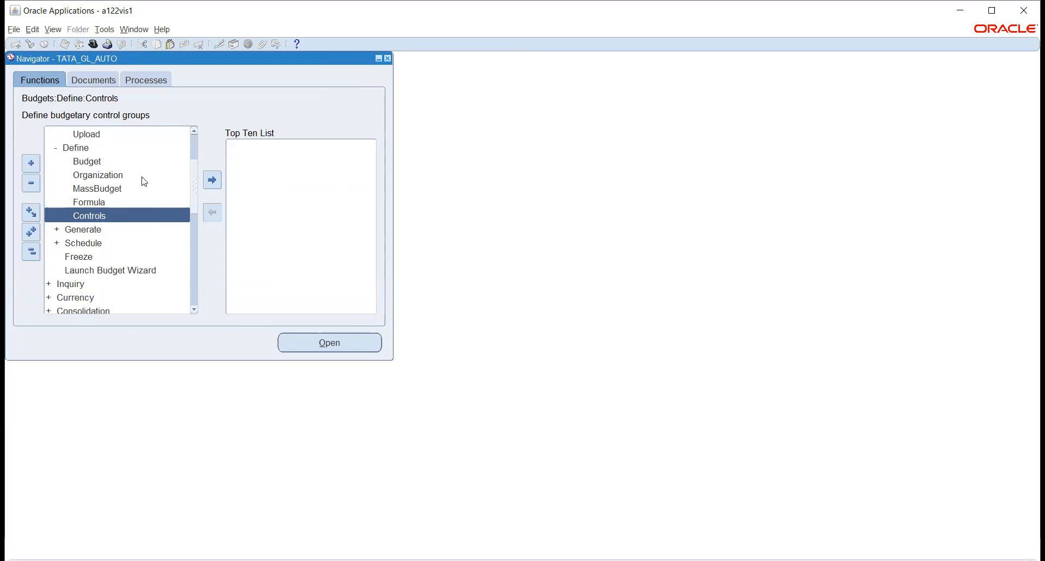
Reopen the budget organization form for TATA_AUTO_ORG, view its account assignments, and close the assignments window
{"action": "scroll", "coordinate": [105, 183], "scroll_direction": "up", "scroll_amount": 1}
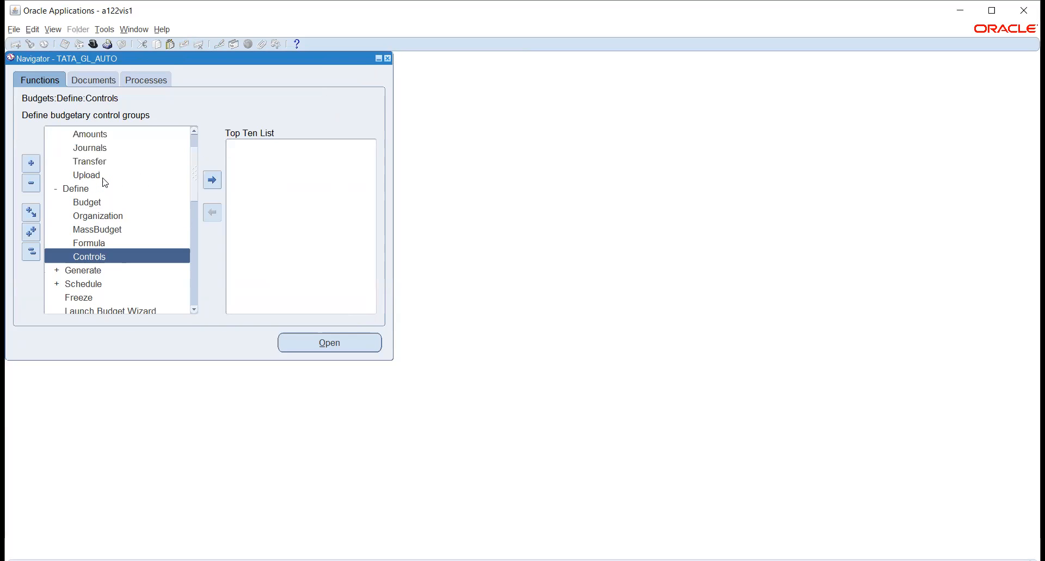
{"action": "double_click", "coordinate": [102, 217]}
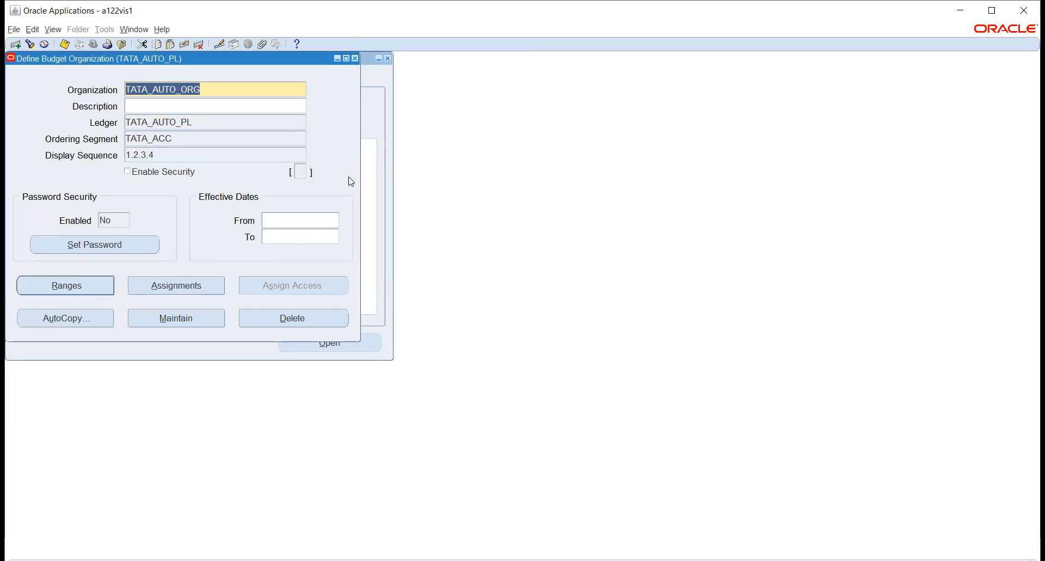
{"action": "left_click", "coordinate": [184, 287]}
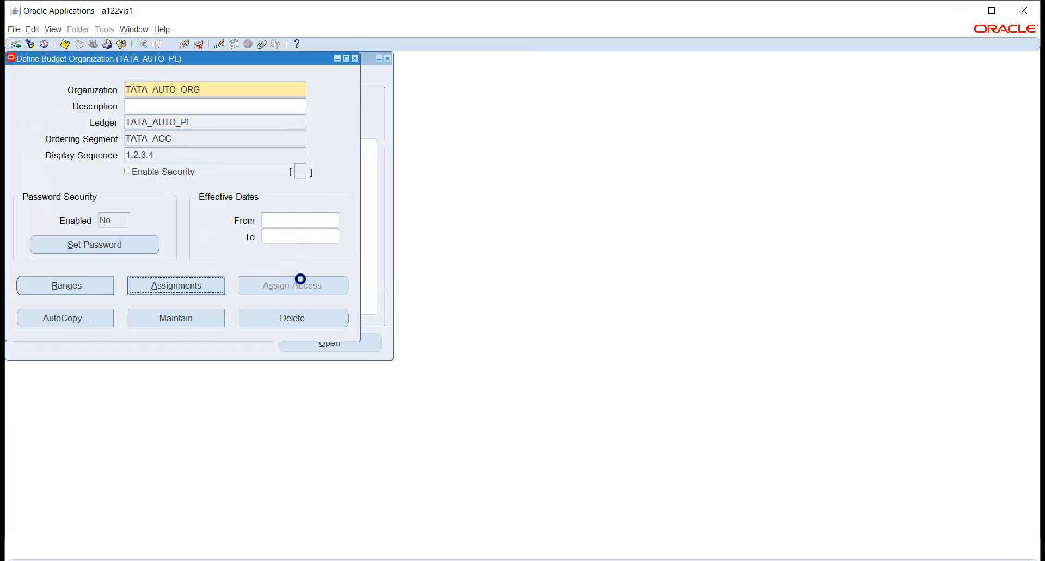
{"action": "left_click", "coordinate": [211, 345]}
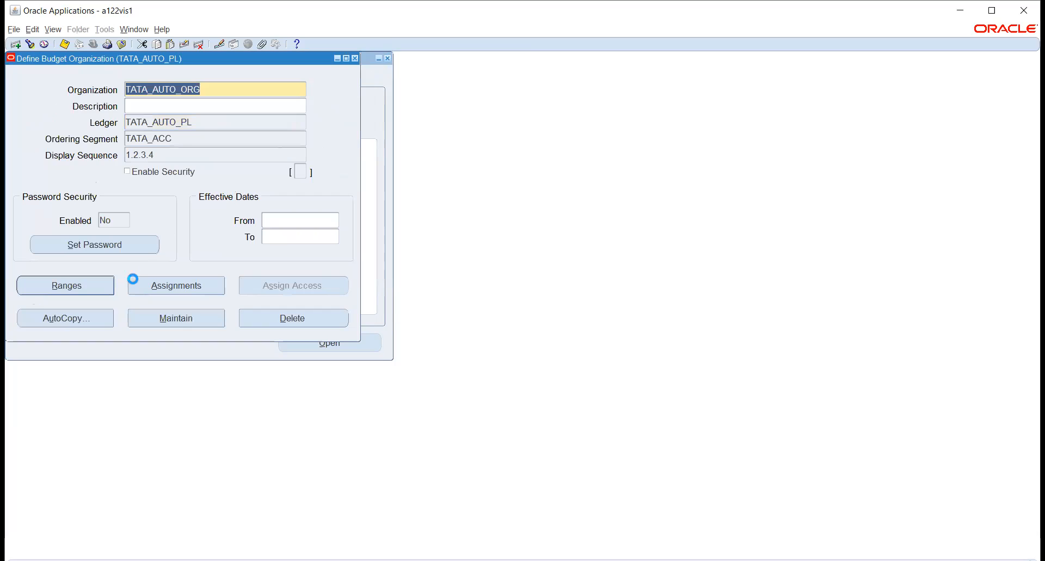
{"action": "left_click", "coordinate": [141, 289]}
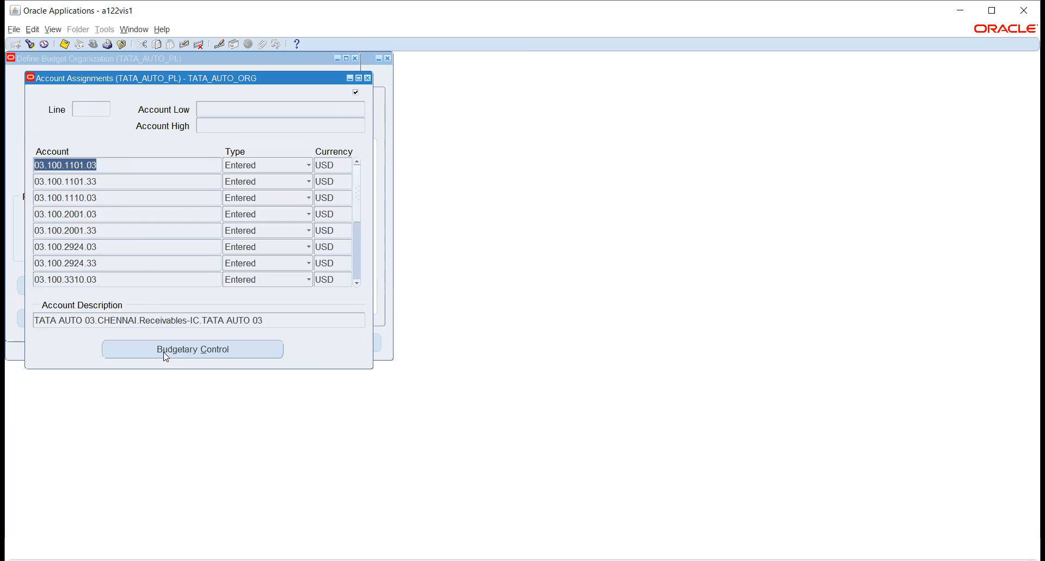
{"action": "left_click", "coordinate": [368, 78]}
View the budgetary control options of TATA_AUTO_ORG's account range, including the funding budget field, and close the budget organization forms
{"action": "left_click", "coordinate": [90, 290]}
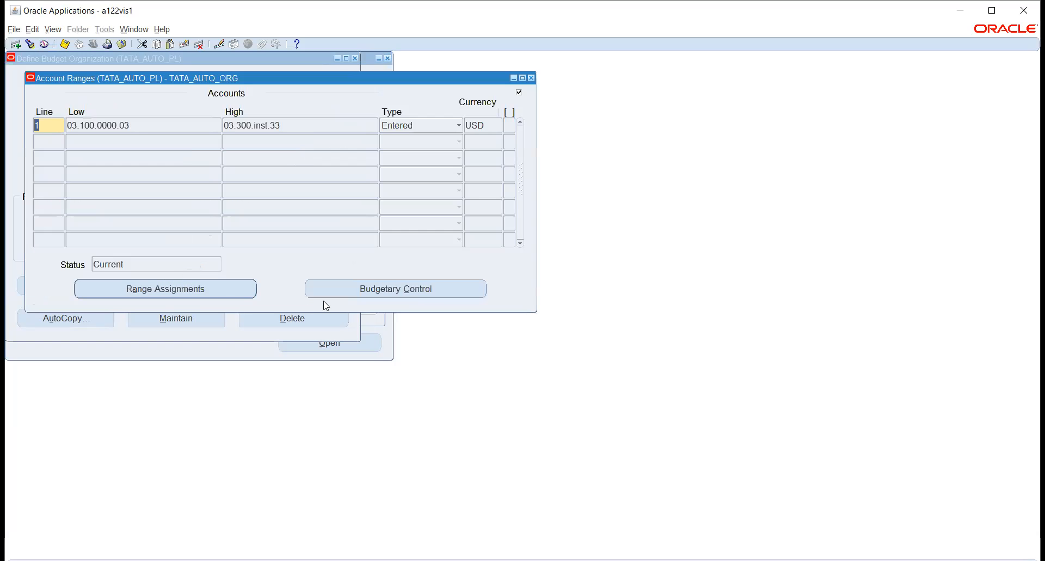
{"action": "left_click", "coordinate": [354, 293]}
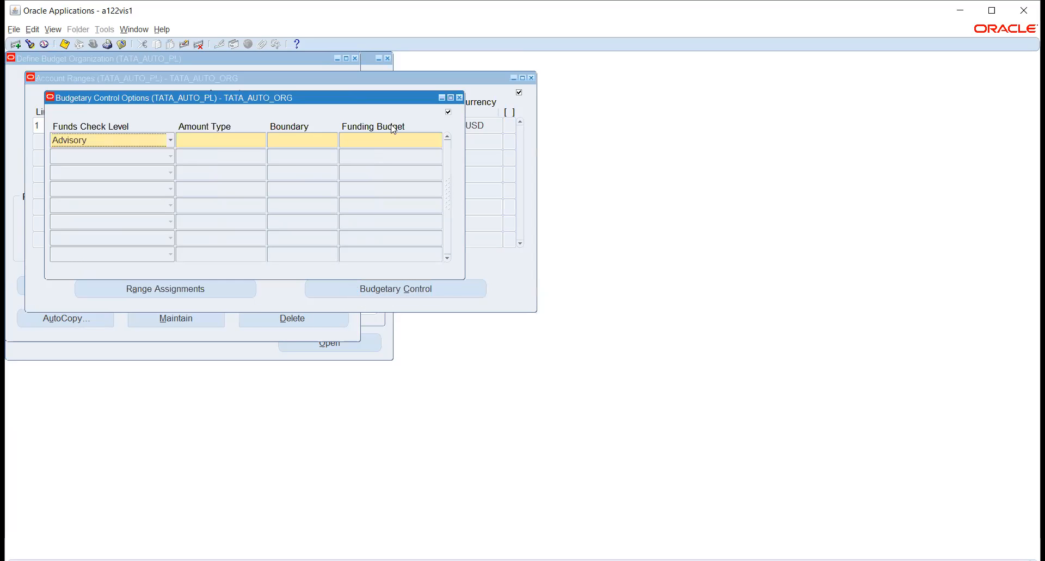
{"action": "left_click", "coordinate": [417, 144]}
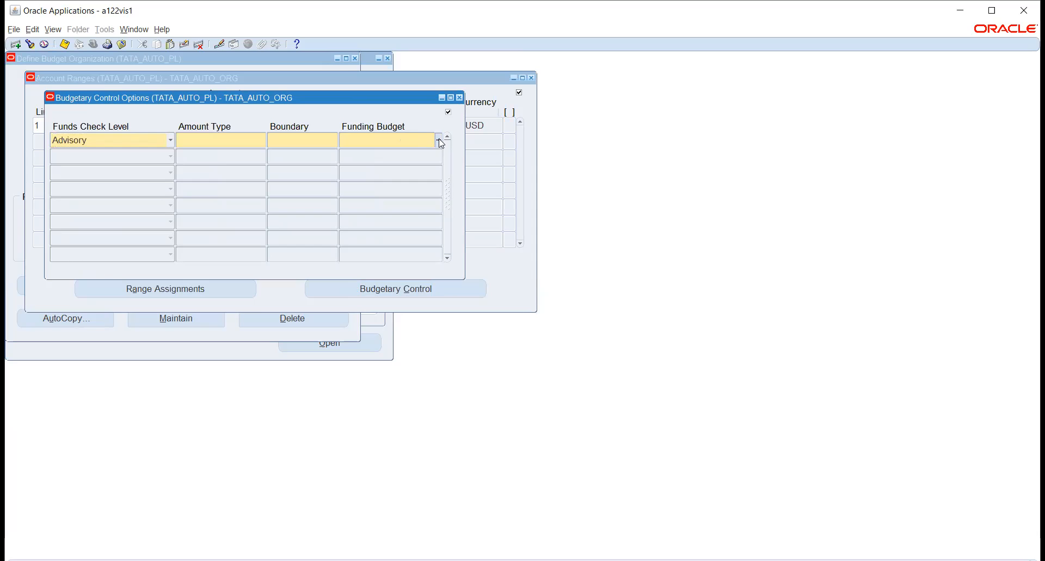
{"action": "left_click", "coordinate": [460, 98]}
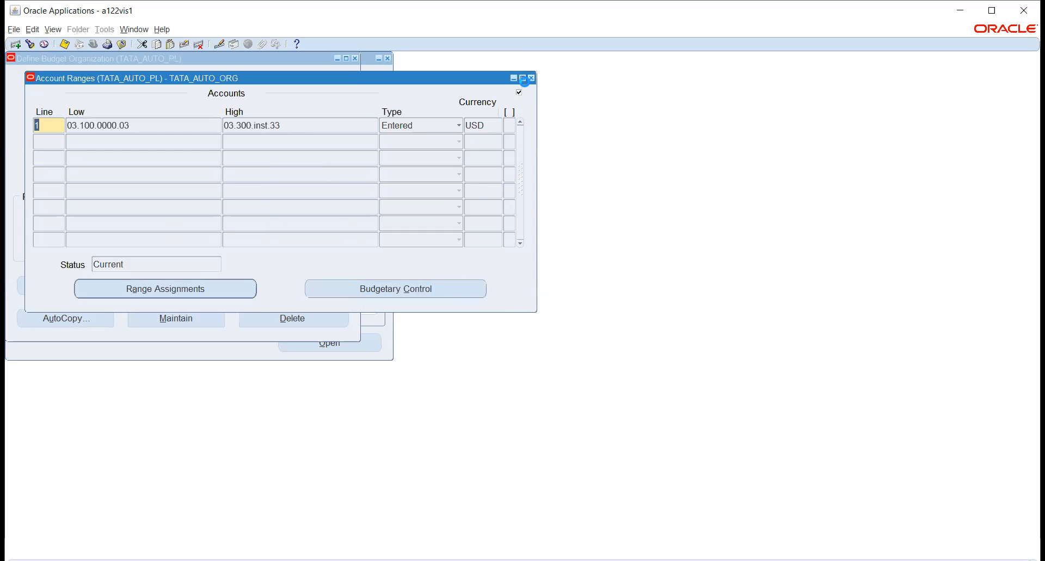
{"action": "left_click", "coordinate": [531, 78]}
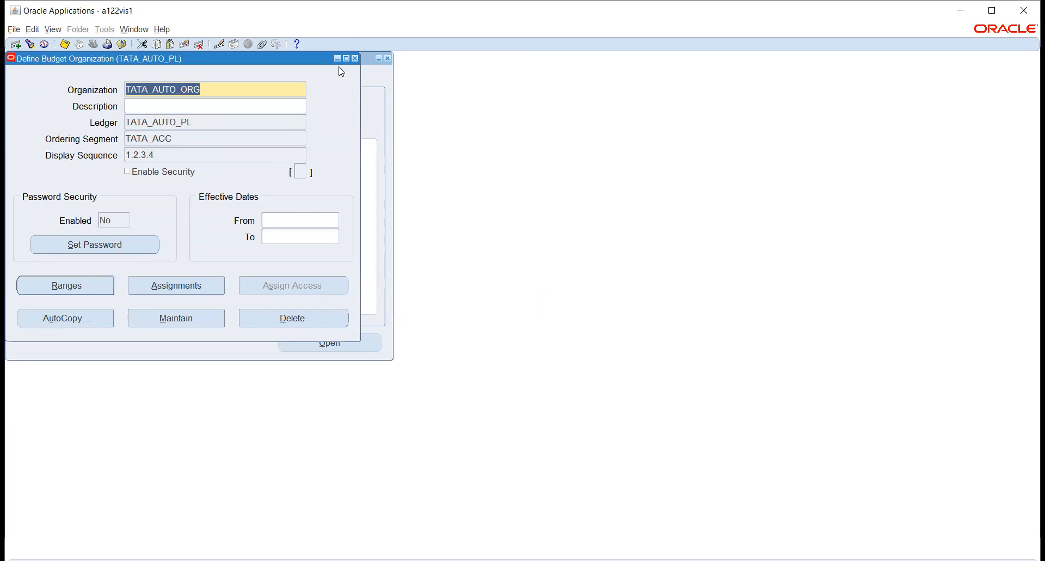
{"action": "left_click", "coordinate": [355, 58]}
Switch to the Payables, Vision Operations (USA) responsibility
{"action": "left_click", "coordinate": [92, 45]}
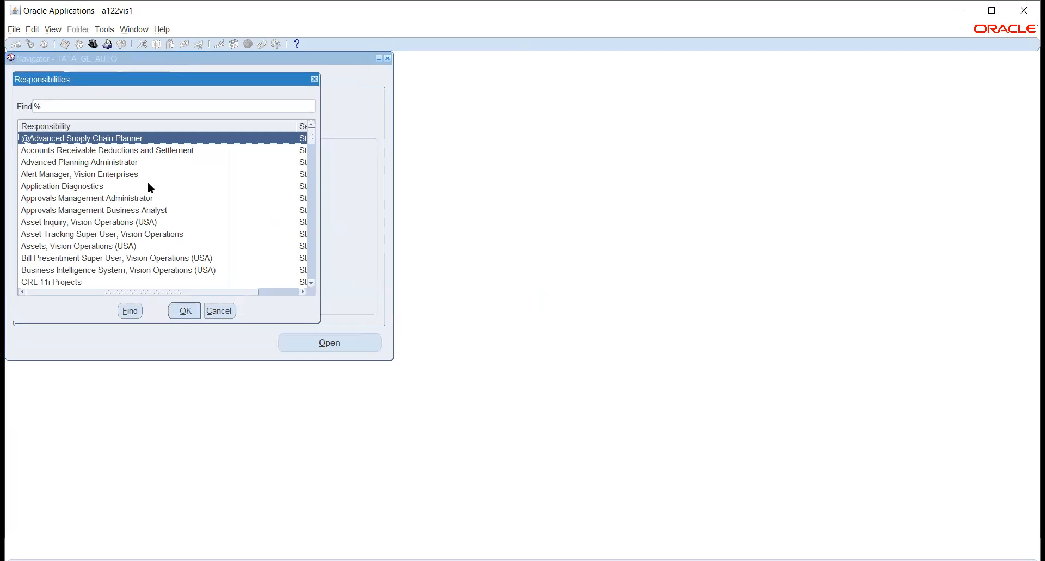
{"action": "type", "text": "pay"}
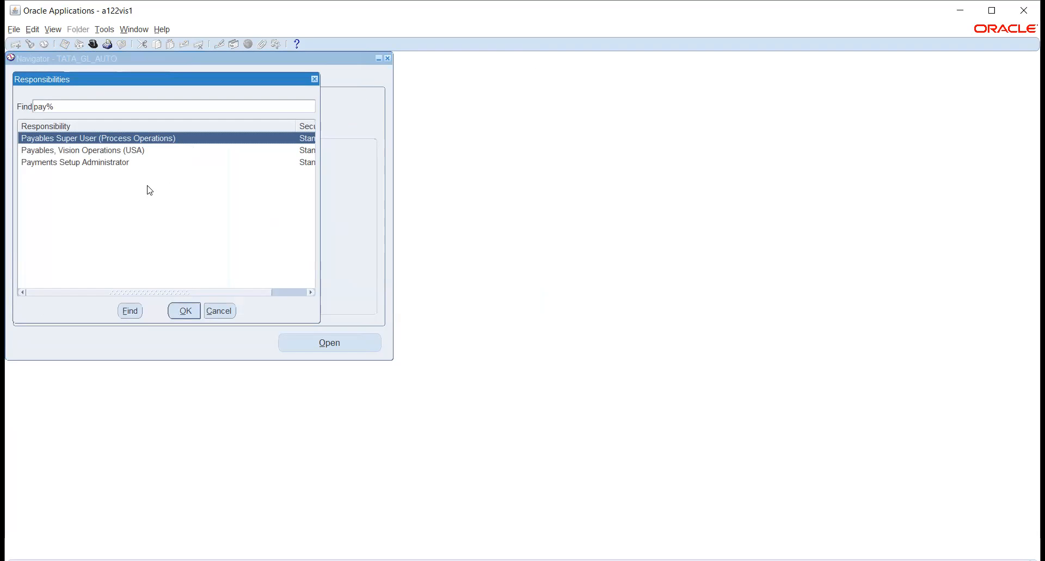
{"action": "key", "text": "Down"}
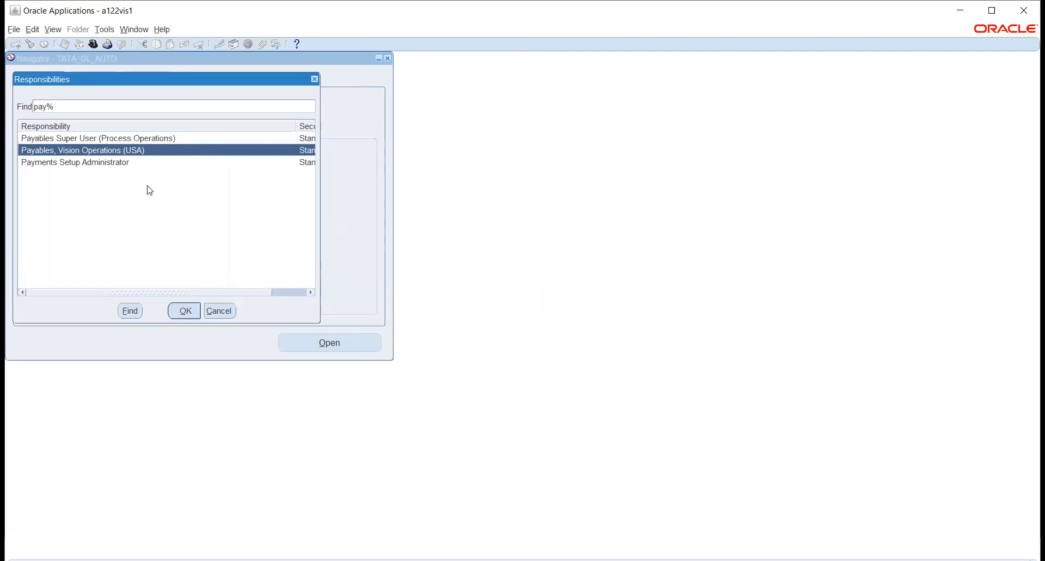
{"action": "key", "text": "Return"}
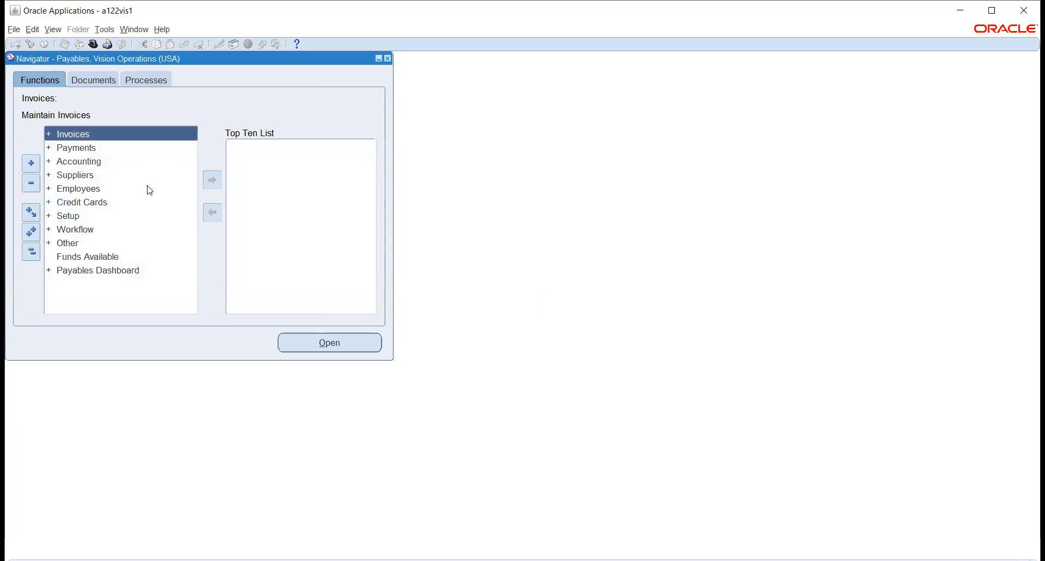
Open the Financials Options setup form for the Vision Operations operating unit, view its accounting settings, and close it
{"action": "left_click", "coordinate": [64, 216]}
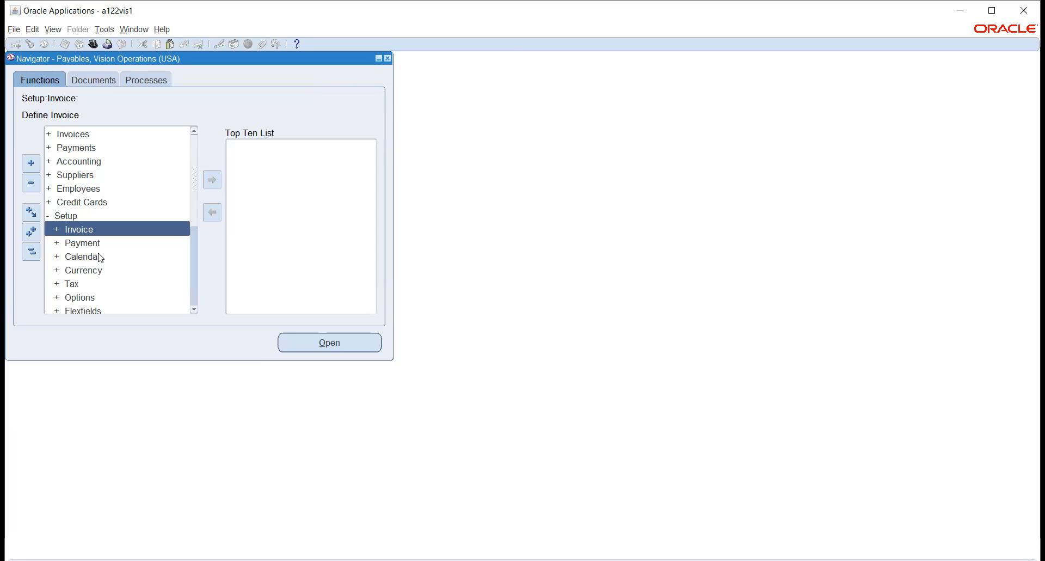
{"action": "scroll", "coordinate": [100, 257], "scroll_direction": "down", "scroll_amount": 1}
{"action": "scroll", "coordinate": [100, 258], "scroll_direction": "up", "scroll_amount": 1}
{"action": "scroll", "coordinate": [100, 258], "scroll_direction": "down", "scroll_amount": 1}
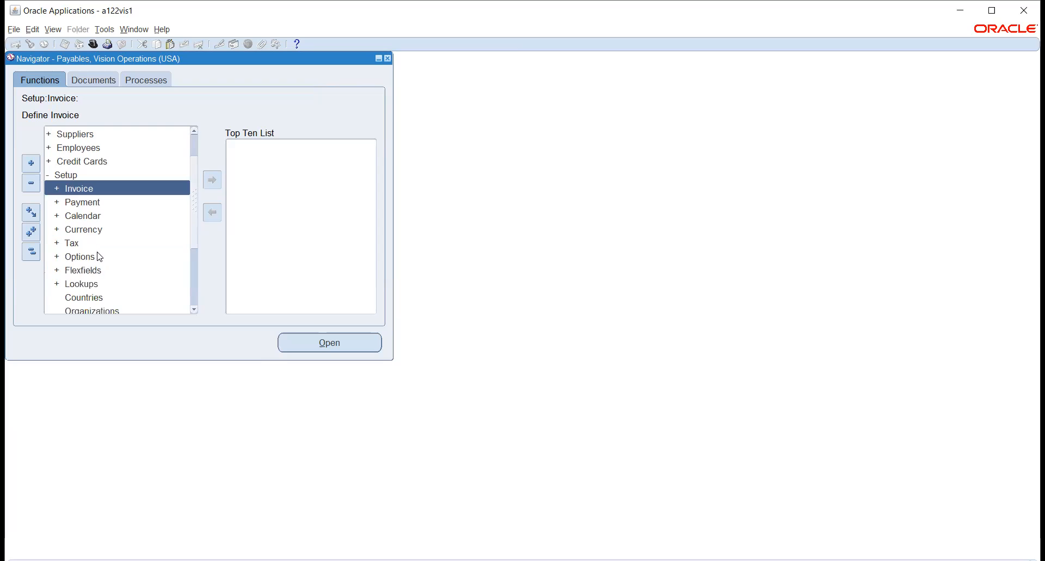
{"action": "left_click", "coordinate": [82, 258]}
{"action": "double_click", "coordinate": [82, 257]}
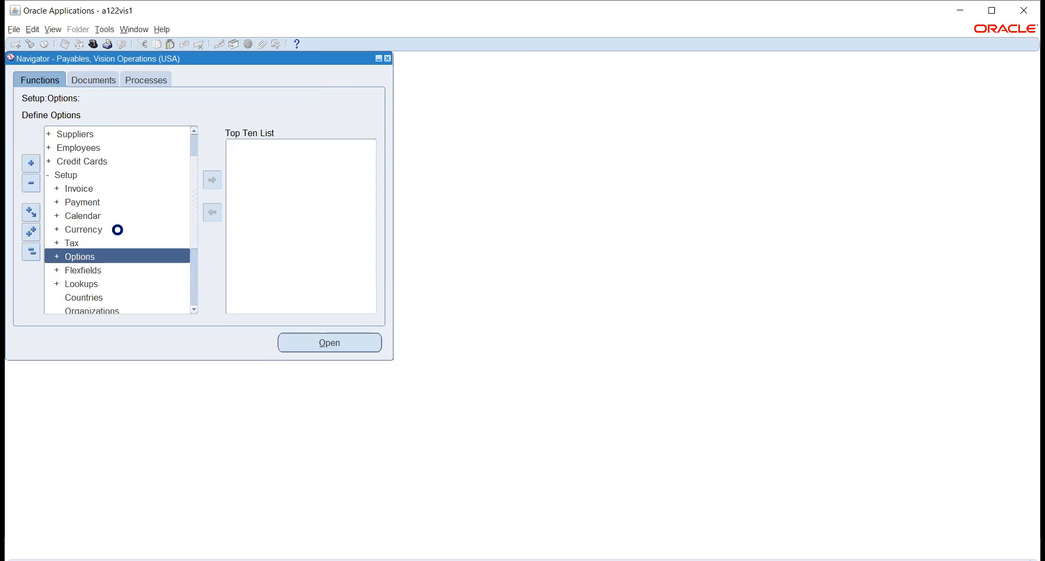
{"action": "scroll", "coordinate": [117, 214], "scroll_direction": "down", "scroll_amount": 1}
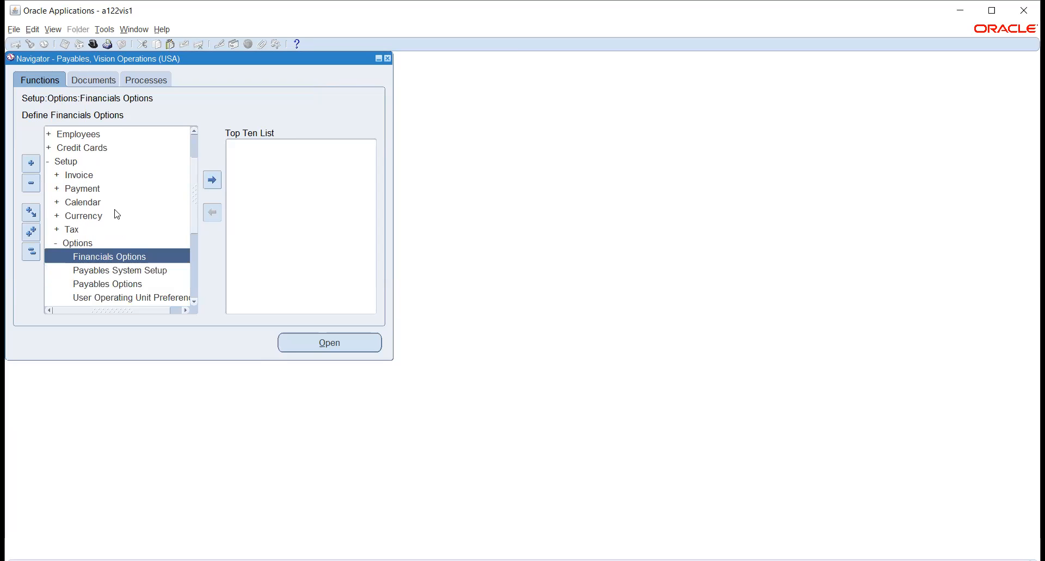
{"action": "double_click", "coordinate": [114, 257]}
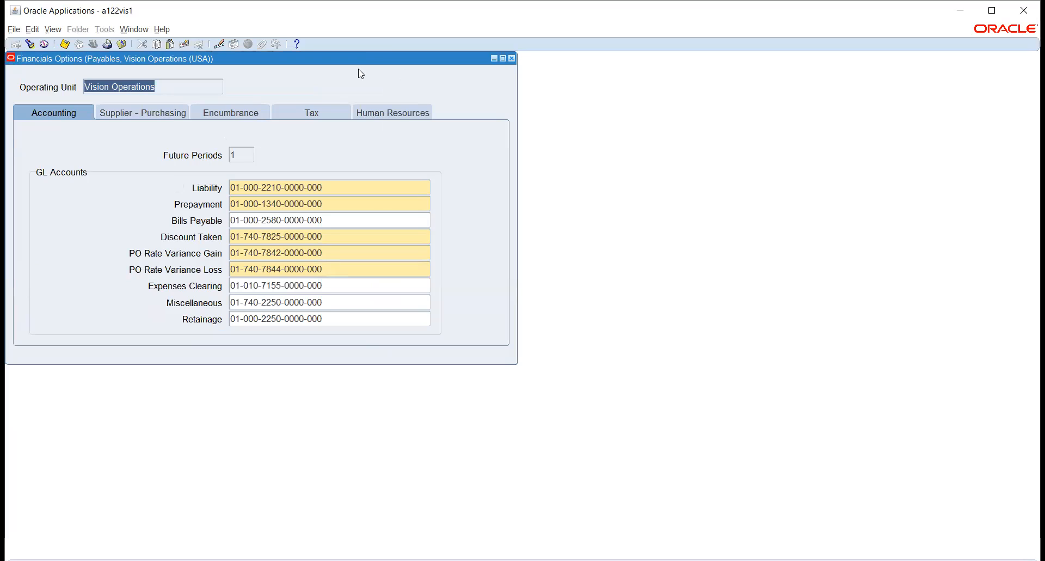
{"action": "left_click", "coordinate": [511, 58]}
Switch to the Human Resources, Vision Enterprises responsibility and open the organization description form
{"action": "left_click", "coordinate": [93, 44]}
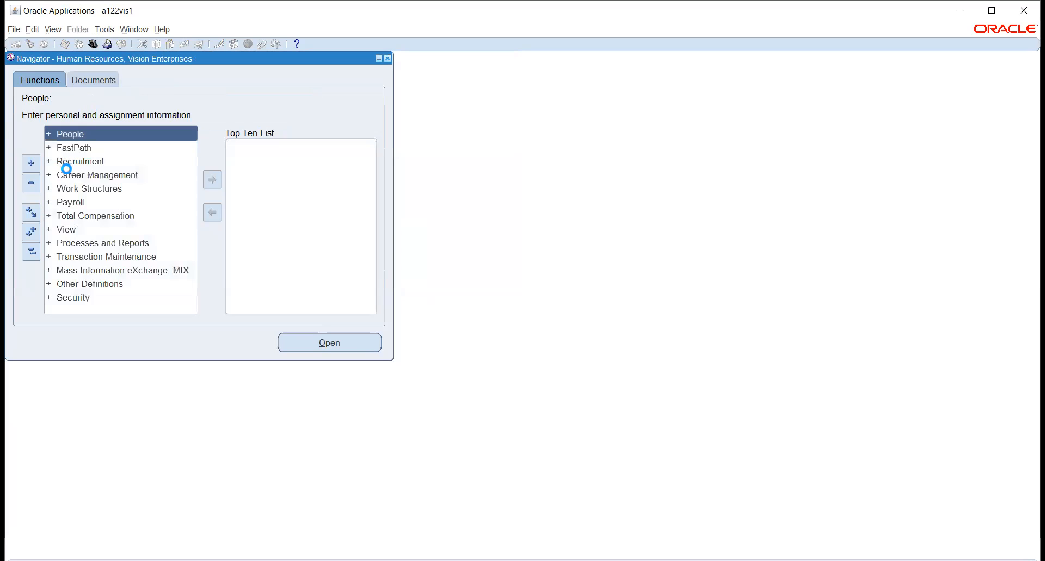
{"action": "left_click", "coordinate": [68, 187]}
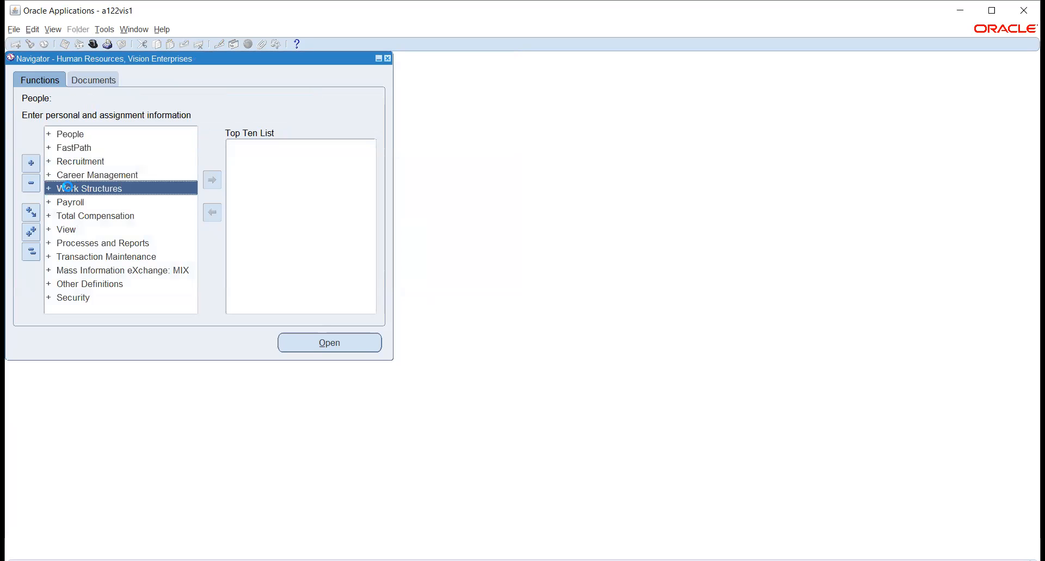
{"action": "double_click", "coordinate": [75, 214]}
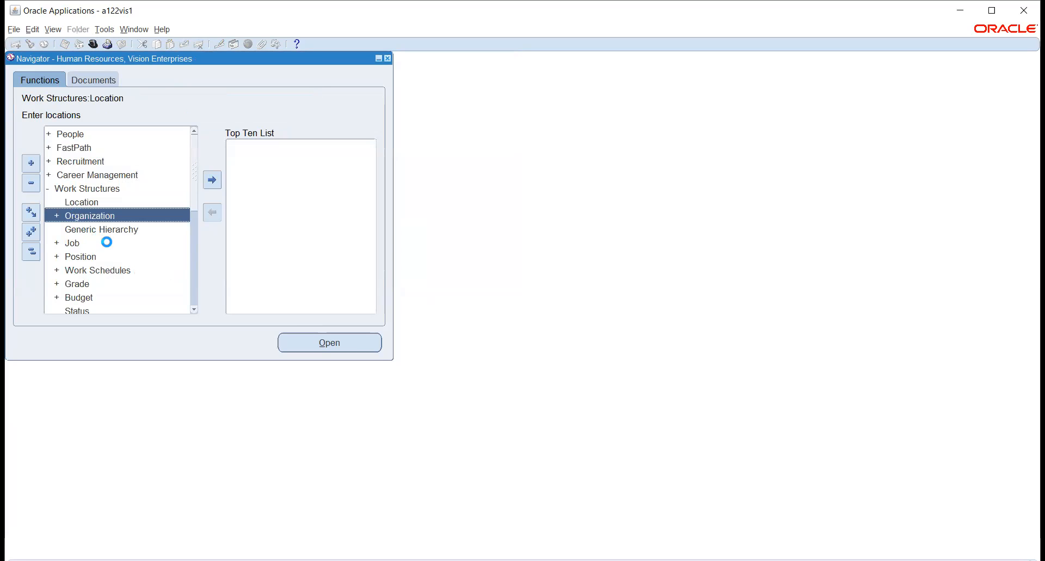
{"action": "double_click", "coordinate": [93, 232]}
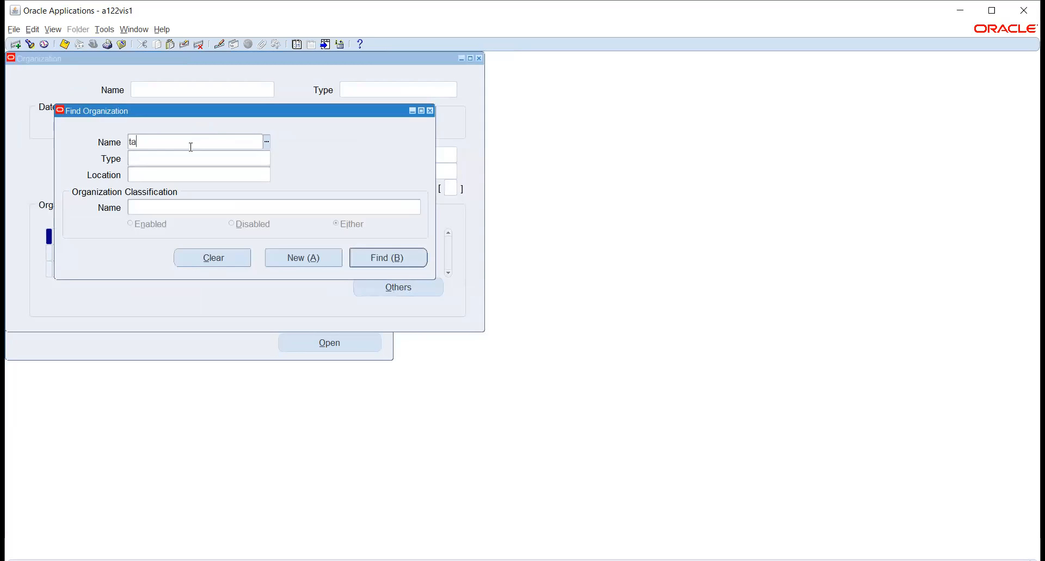
Find the TATA_AUTO_03 organization, view its operating unit details, and close the form
{"action": "key", "text": "BackSpace"}
{"action": "key", "text": "BackSpace"}
{"action": "key", "text": "BackSpace"}
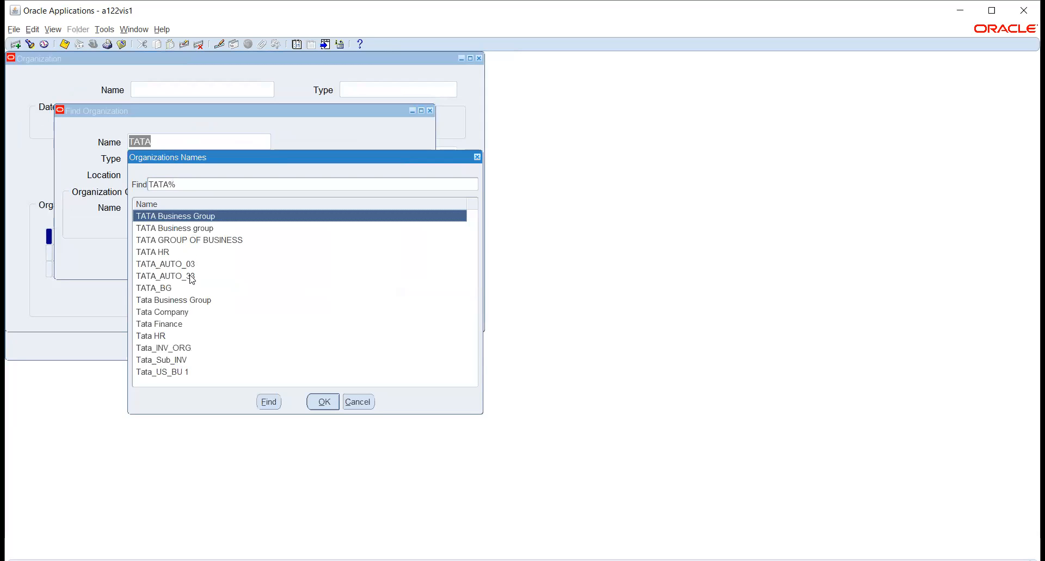
{"action": "left_click", "coordinate": [165, 265]}
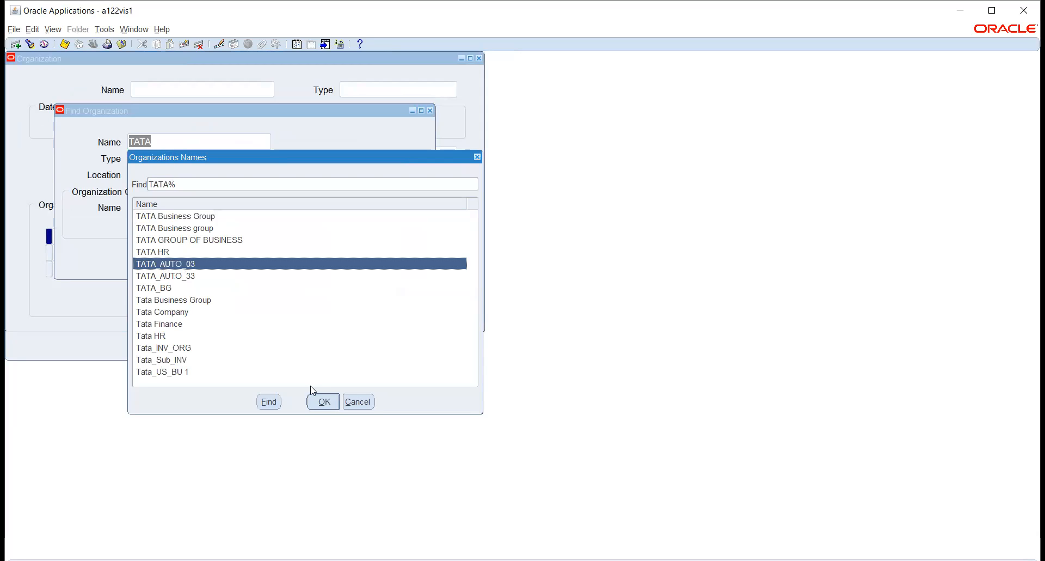
{"action": "left_click", "coordinate": [323, 402]}
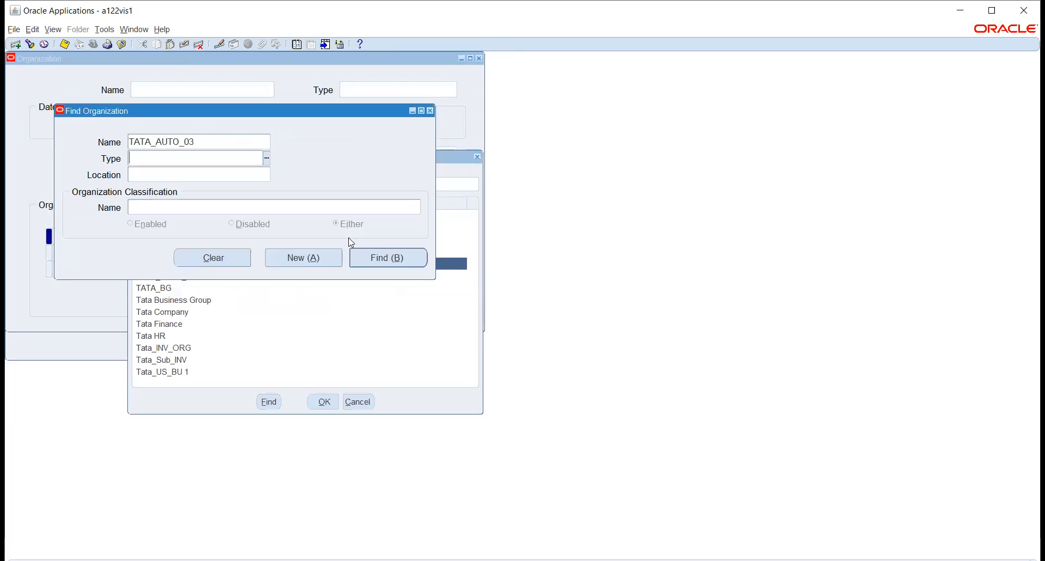
{"action": "left_click", "coordinate": [383, 259]}
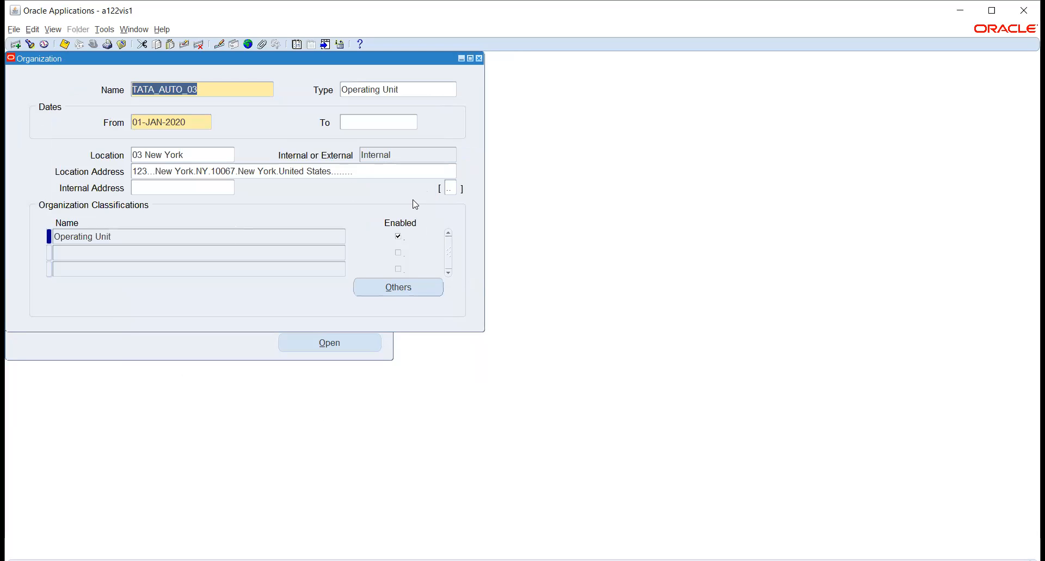
{"action": "key", "text": "F4"}
Switch to the System Administrator Vision responsibility, open the system profile values search, and close it without searching
{"action": "left_click", "coordinate": [93, 45]}
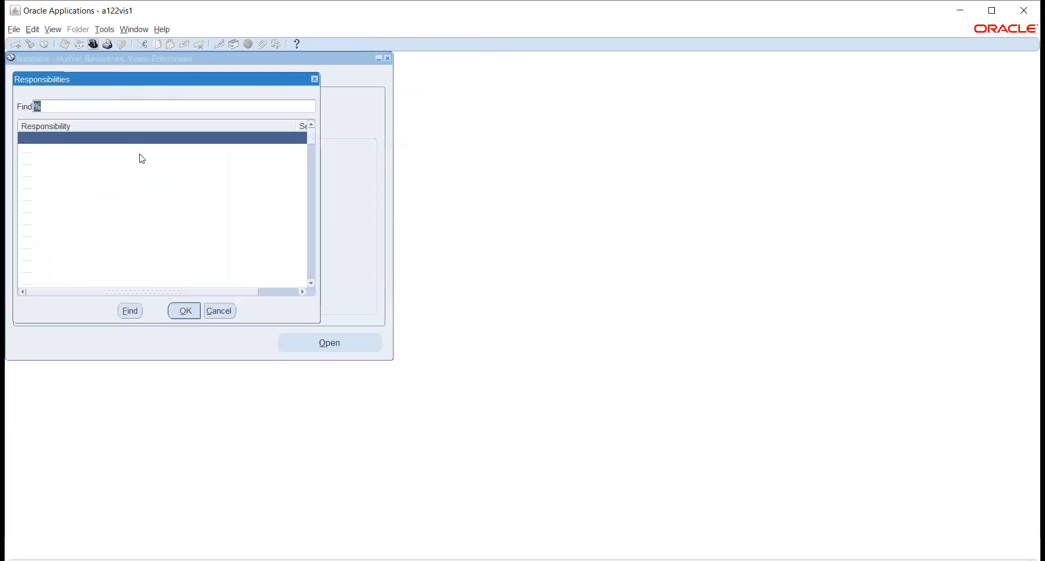
{"action": "key", "text": "Escape"}
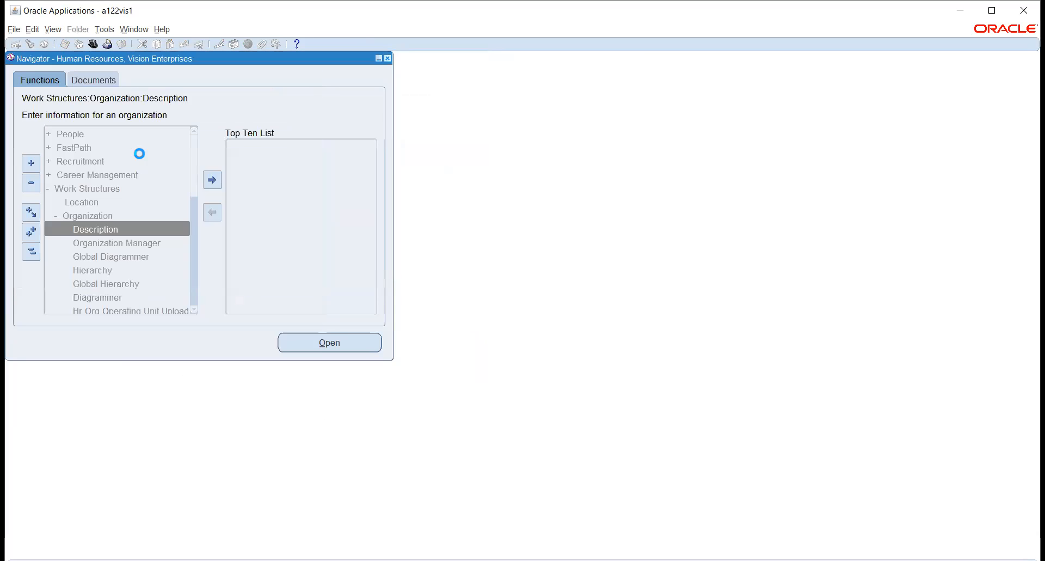
{"action": "left_click", "coordinate": [139, 153]}
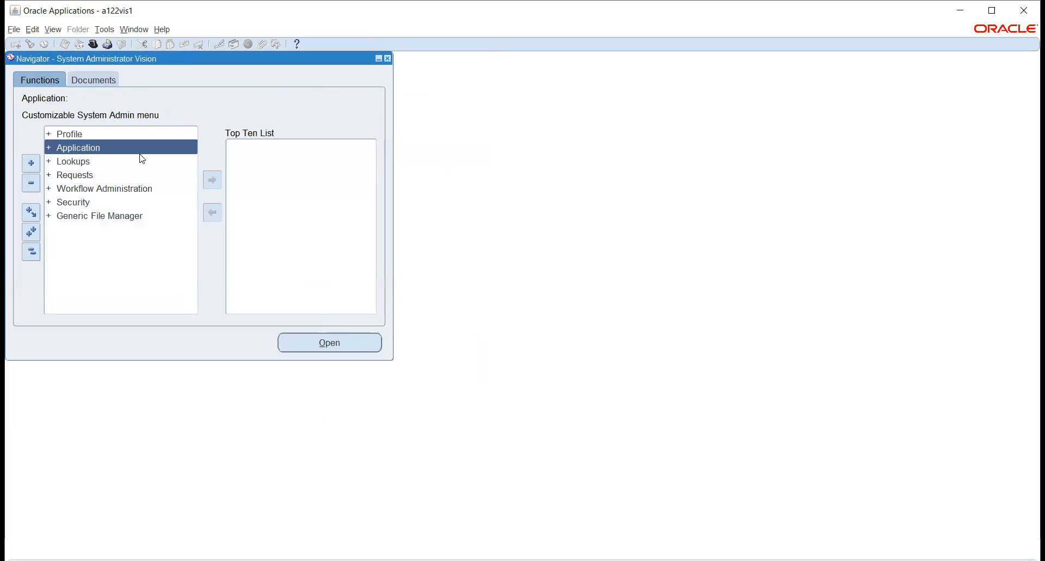
{"action": "key", "text": "Up"}
{"action": "key", "text": "Return"}
{"action": "key", "text": "Return"}
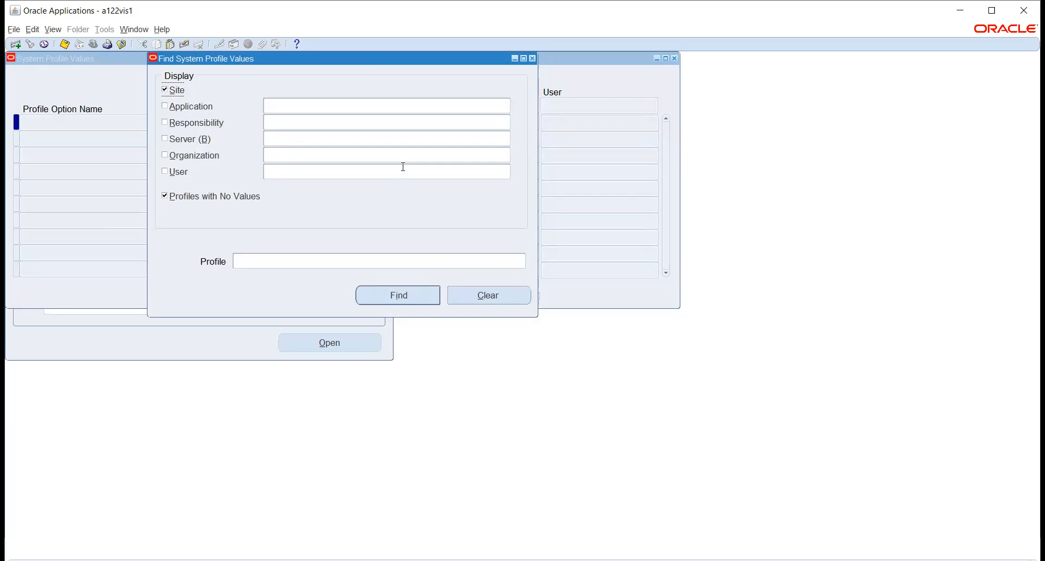
{"action": "key", "text": "F4"}
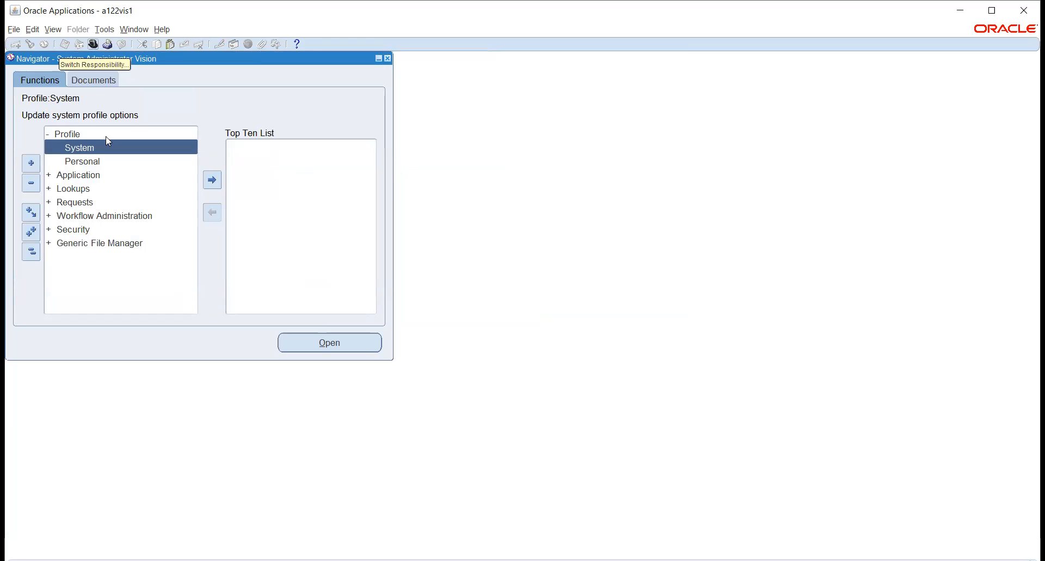
Open the responsibility definition form under Security and start a search of the existing responsibilities
{"action": "left_click", "coordinate": [86, 228]}
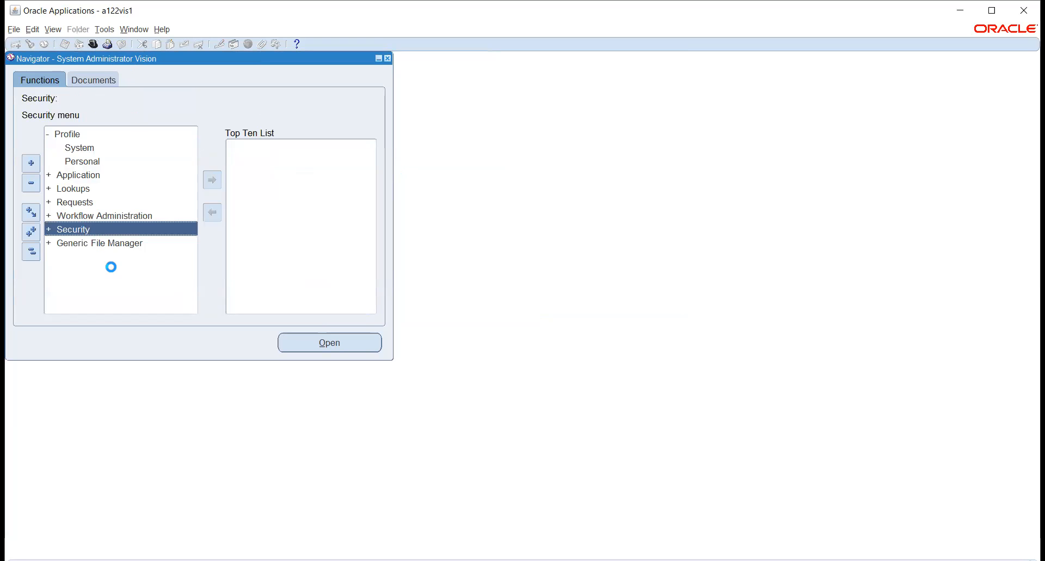
{"action": "left_click", "coordinate": [92, 256]}
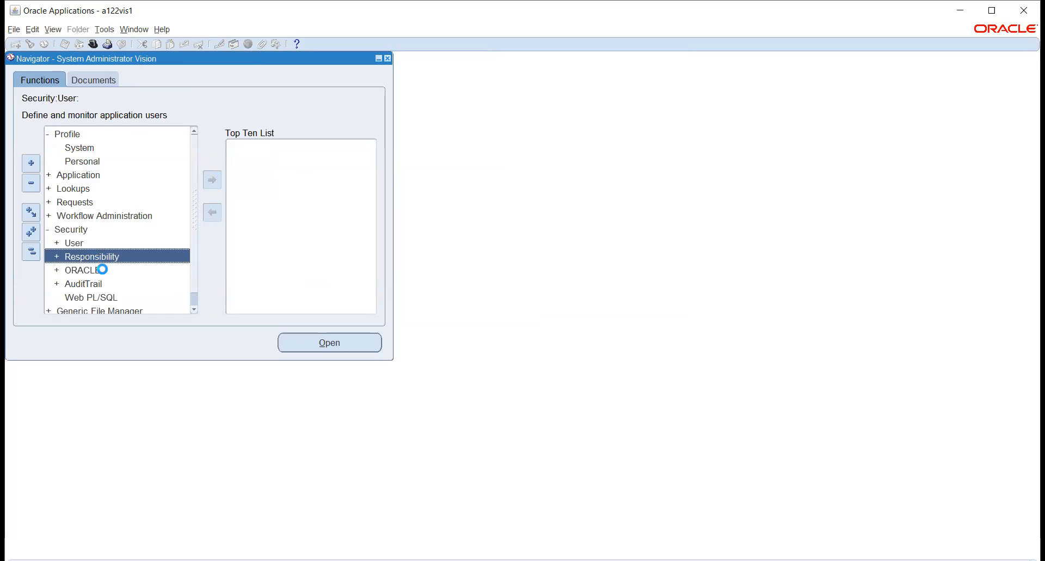
{"action": "left_click", "coordinate": [102, 269]}
{"action": "double_click", "coordinate": [94, 270]}
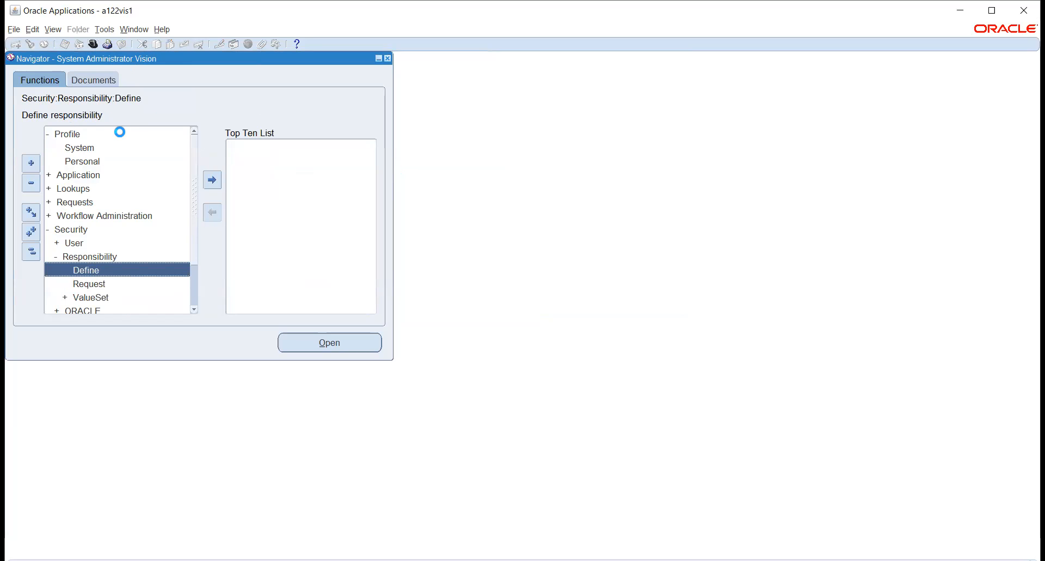
{"action": "left_click", "coordinate": [29, 44]}
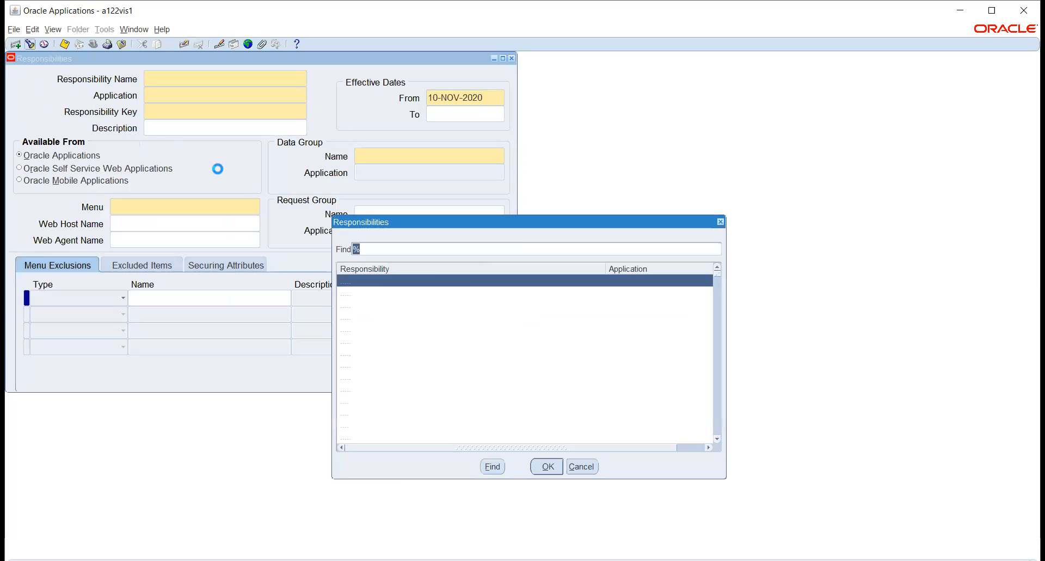
Find and load the Payables, Vision Operations (USA) responsibility with the search text payaBL, and copy its menu name
{"action": "type", "text": "ayaBL"}
{"action": "key", "text": "Return"}
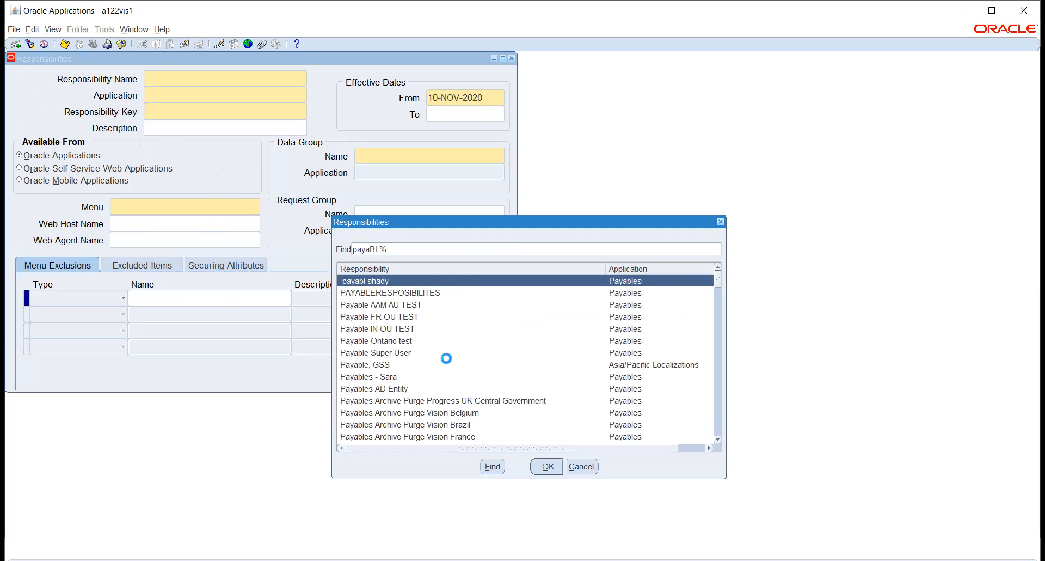
{"action": "scroll", "coordinate": [443, 356], "scroll_direction": "down", "scroll_amount": 5}
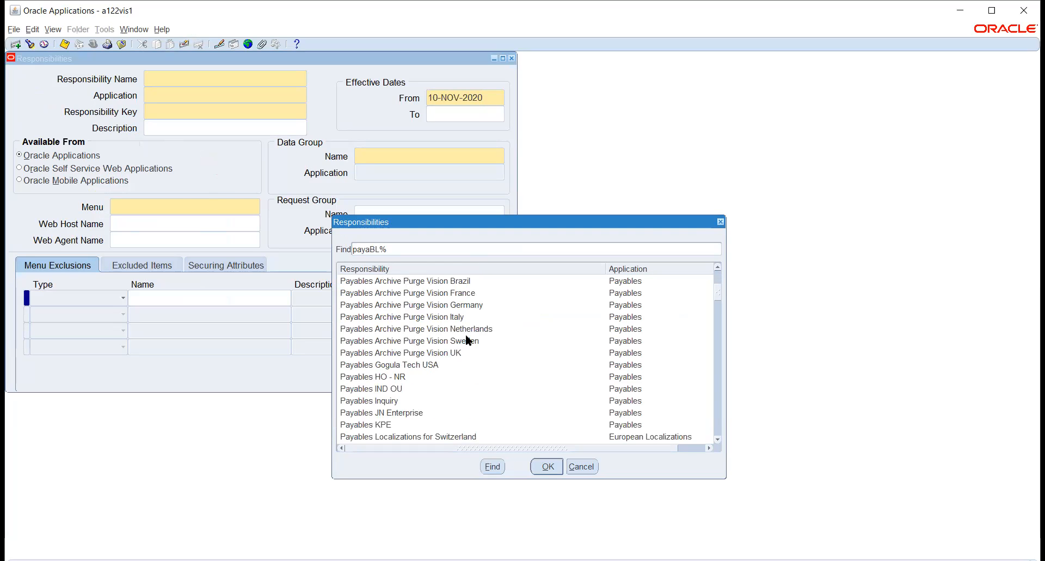
{"action": "scroll", "coordinate": [468, 339], "scroll_direction": "down", "scroll_amount": 6}
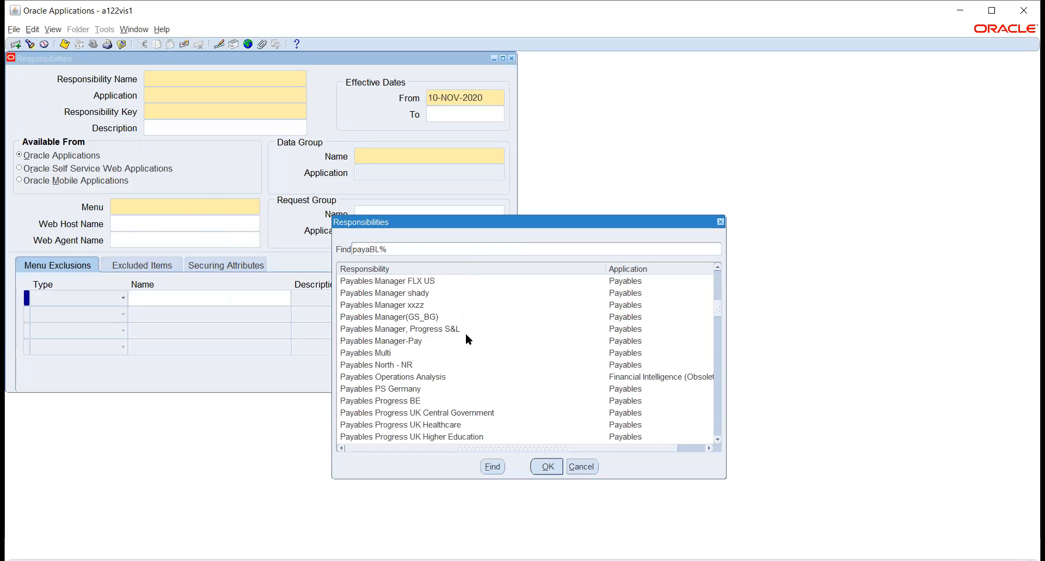
{"action": "scroll", "coordinate": [466, 335], "scroll_direction": "down", "scroll_amount": 4}
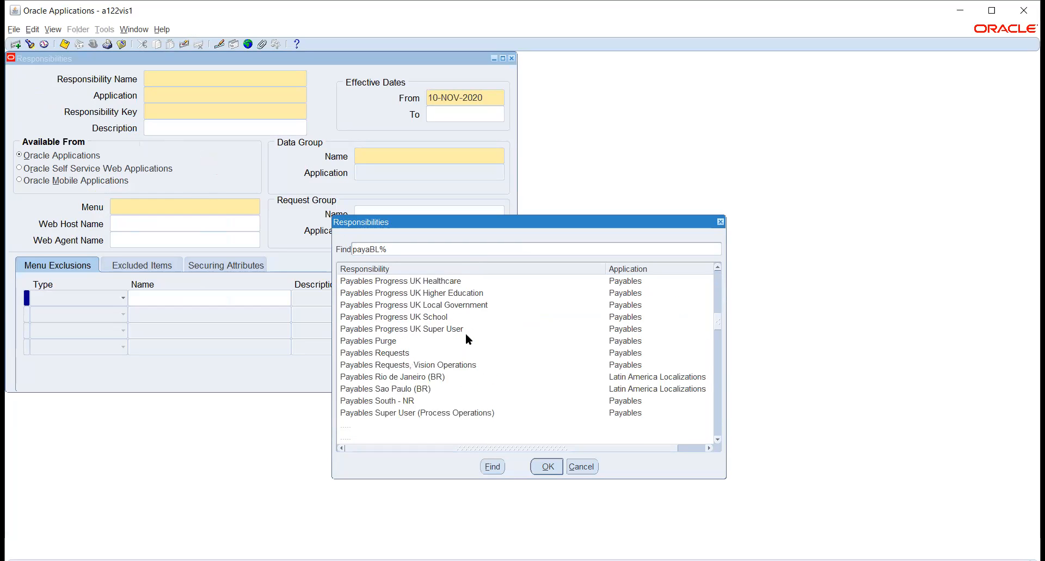
{"action": "scroll", "coordinate": [466, 334], "scroll_direction": "down", "scroll_amount": 5}
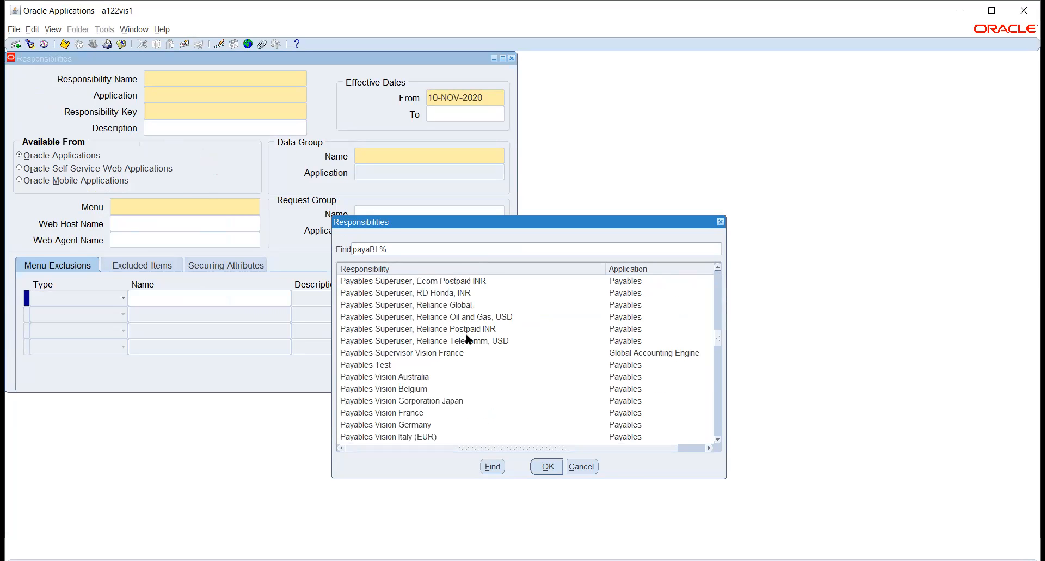
{"action": "scroll", "coordinate": [465, 338], "scroll_direction": "down", "scroll_amount": 2}
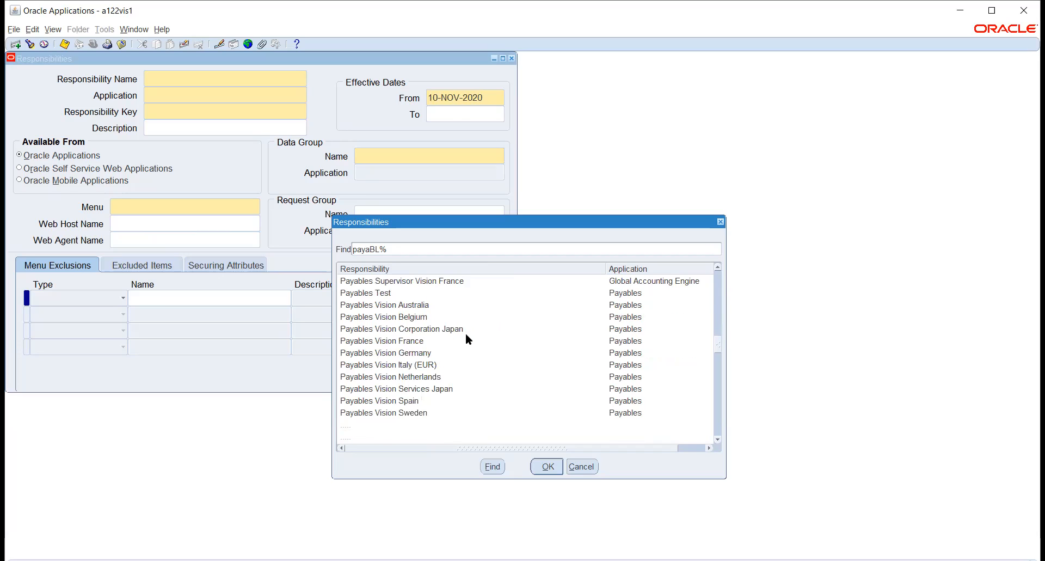
{"action": "scroll", "coordinate": [465, 334], "scroll_direction": "down", "scroll_amount": 5}
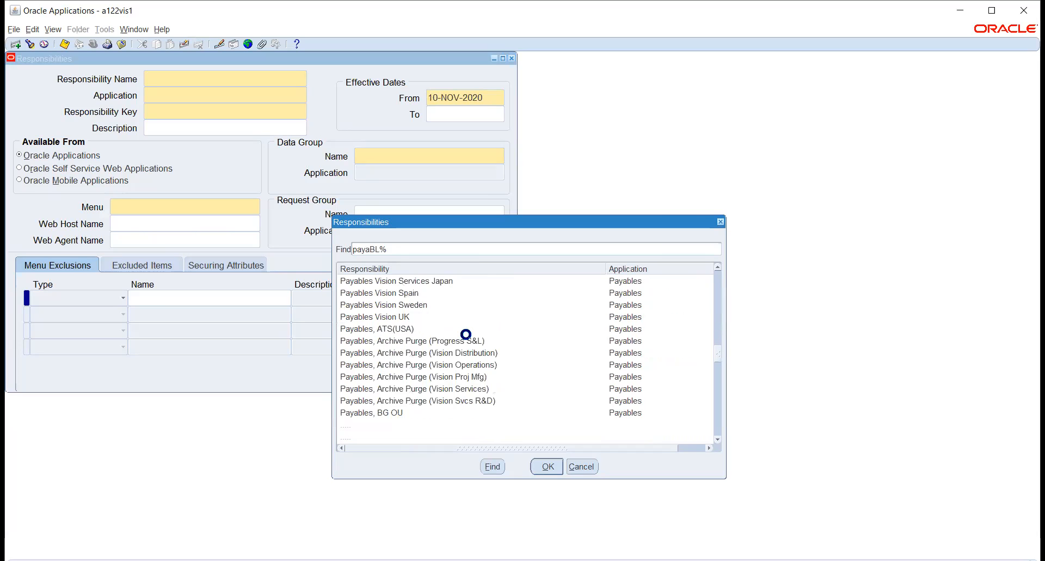
{"action": "scroll", "coordinate": [466, 333], "scroll_direction": "down", "scroll_amount": 2}
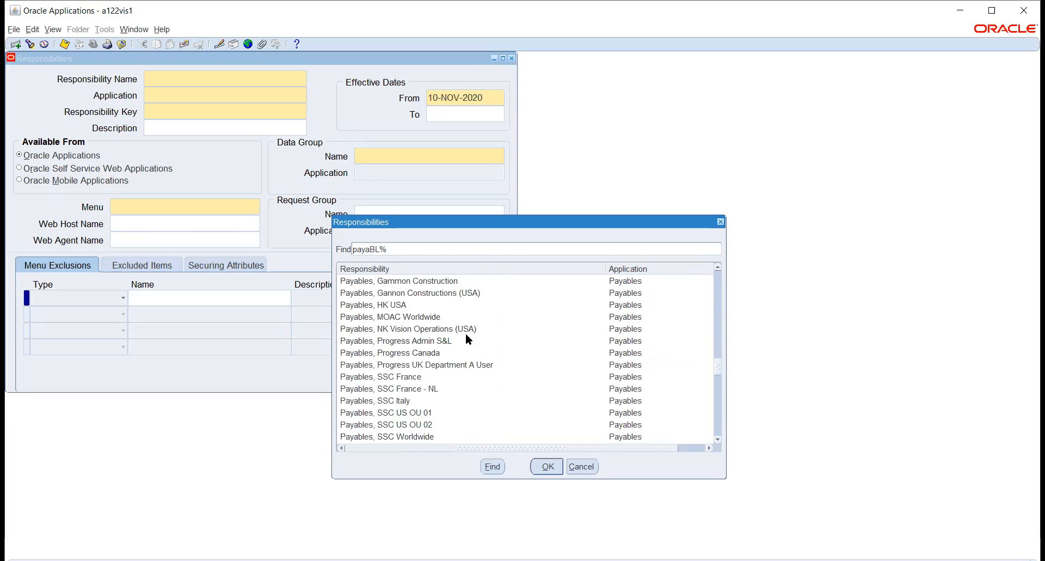
{"action": "scroll", "coordinate": [466, 335], "scroll_direction": "down", "scroll_amount": 2}
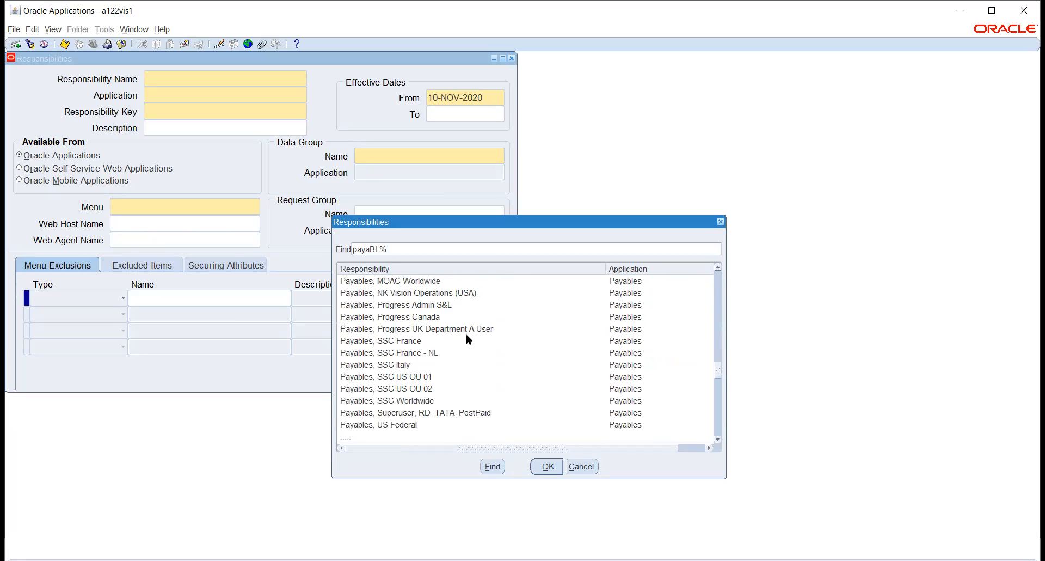
{"action": "scroll", "coordinate": [466, 335], "scroll_direction": "down", "scroll_amount": 3}
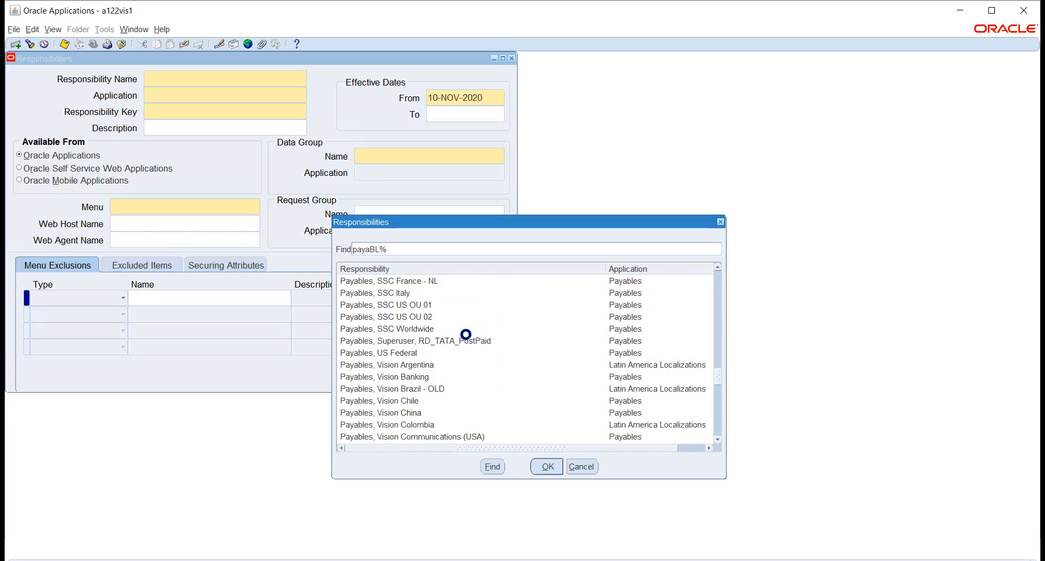
{"action": "scroll", "coordinate": [465, 334], "scroll_direction": "down", "scroll_amount": 3}
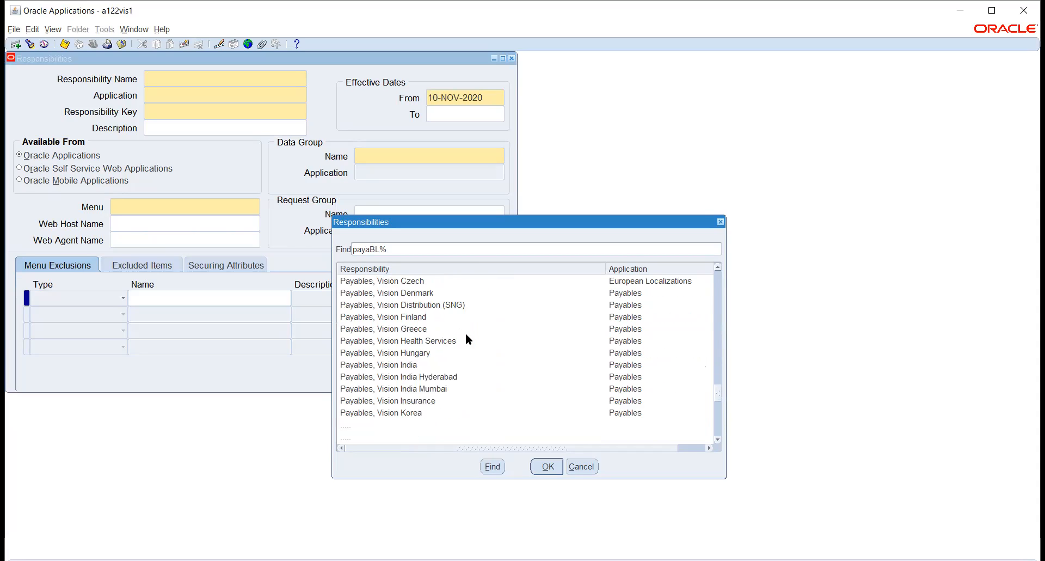
{"action": "scroll", "coordinate": [466, 335], "scroll_direction": "down", "scroll_amount": 1}
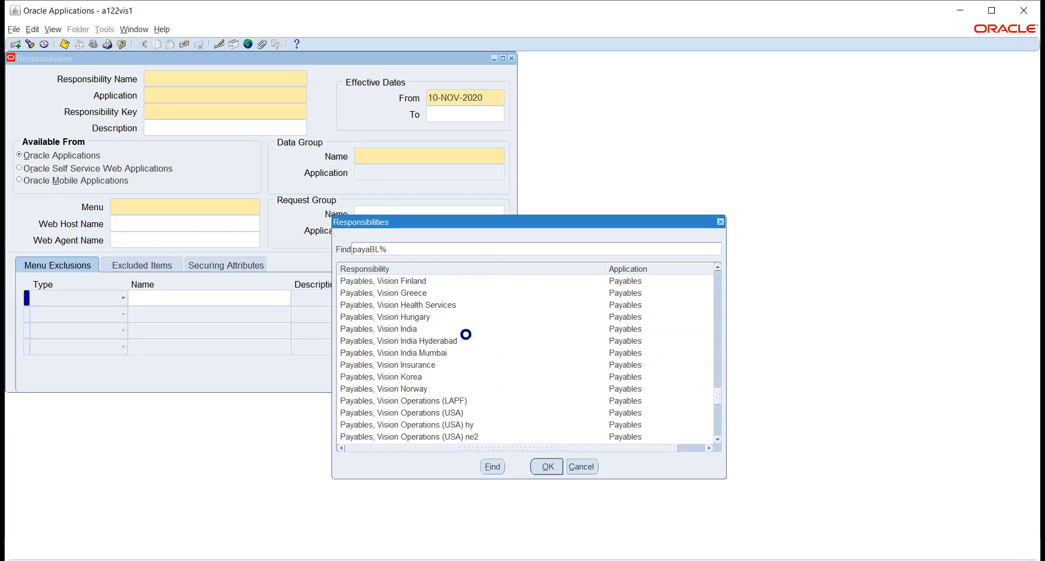
{"action": "scroll", "coordinate": [466, 335], "scroll_direction": "down", "scroll_amount": 2}
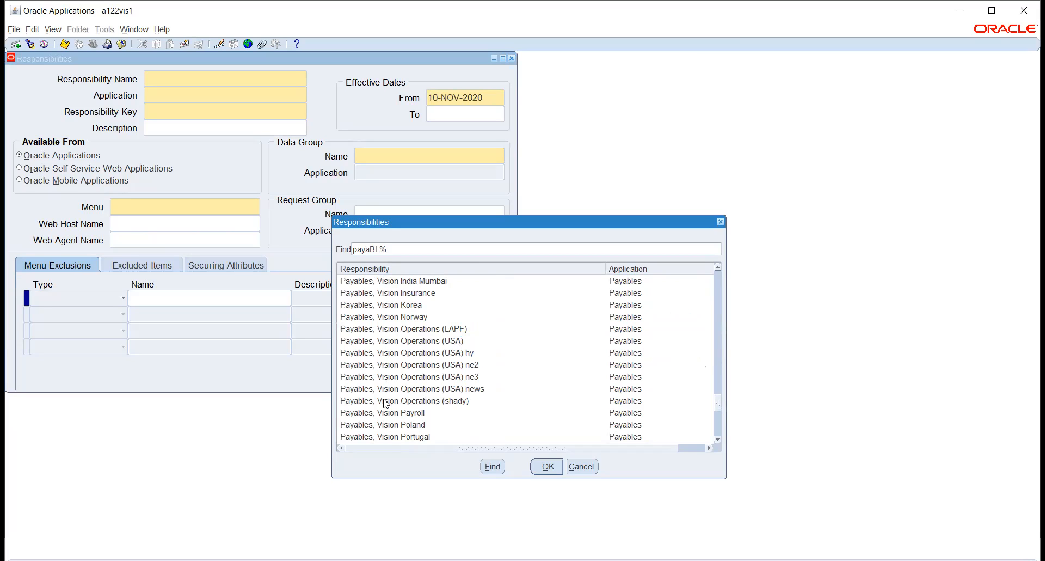
{"action": "left_click", "coordinate": [390, 342]}
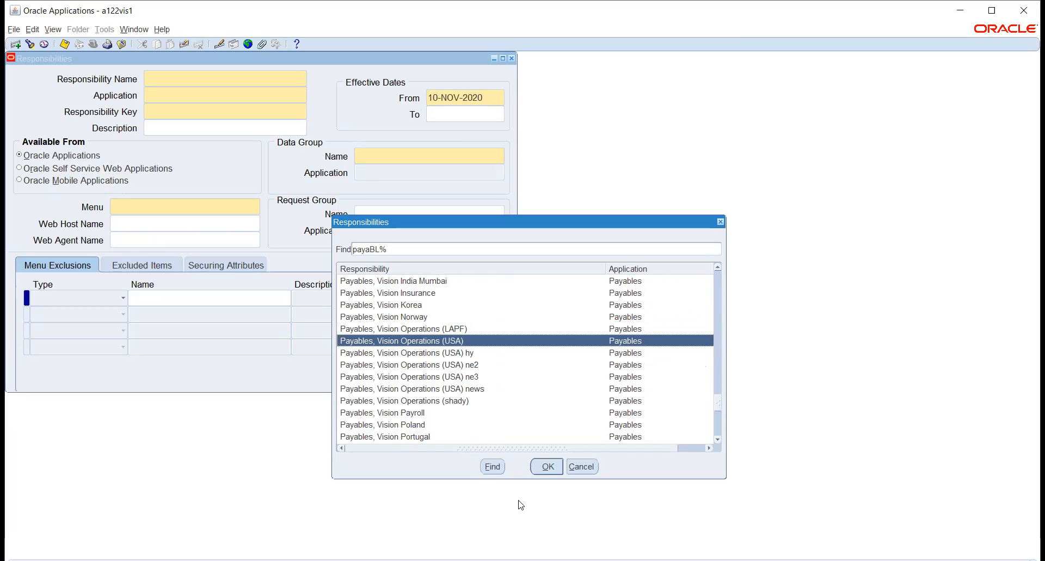
{"action": "left_click", "coordinate": [544, 466]}
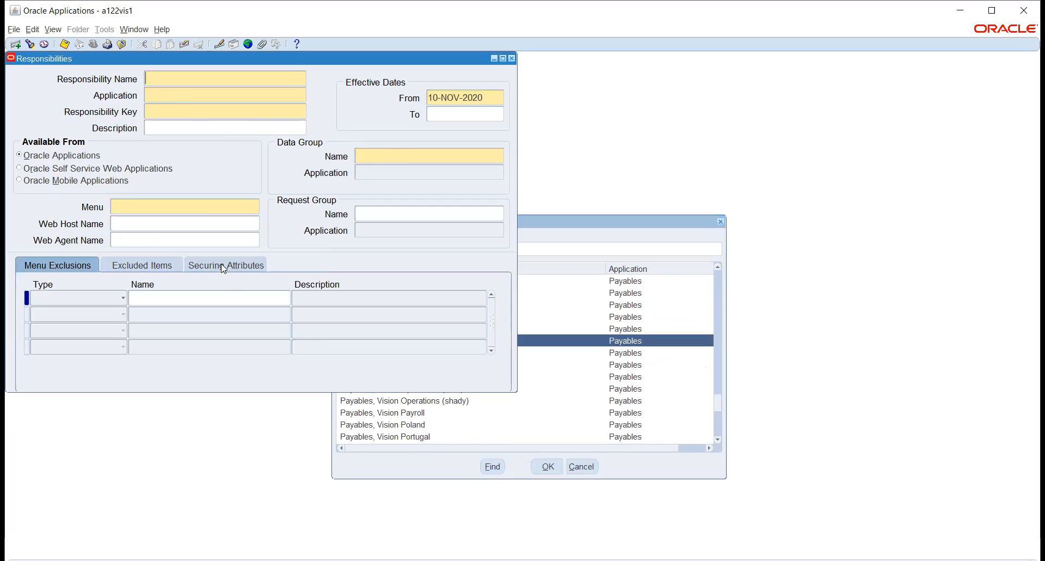
{"action": "left_click", "coordinate": [223, 210]}
{"action": "key", "text": "ctrl+c"}
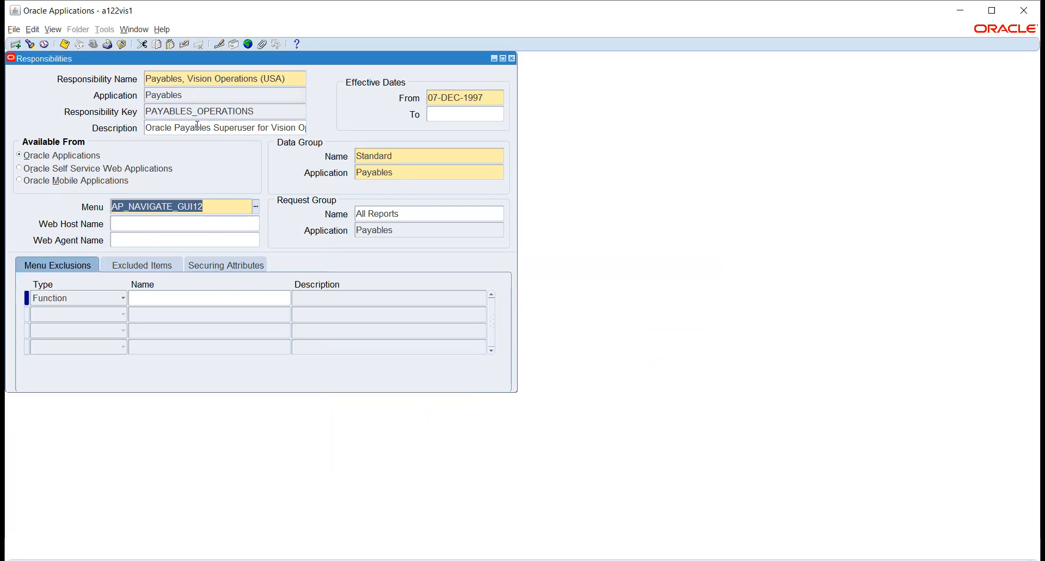
Start a new responsibility named TATA_PAYABLE for the Payables application with responsibility key TATA_PAYABLE
{"action": "left_click_drag", "start_coordinate": [197, 80], "coordinate": [71, 77]}
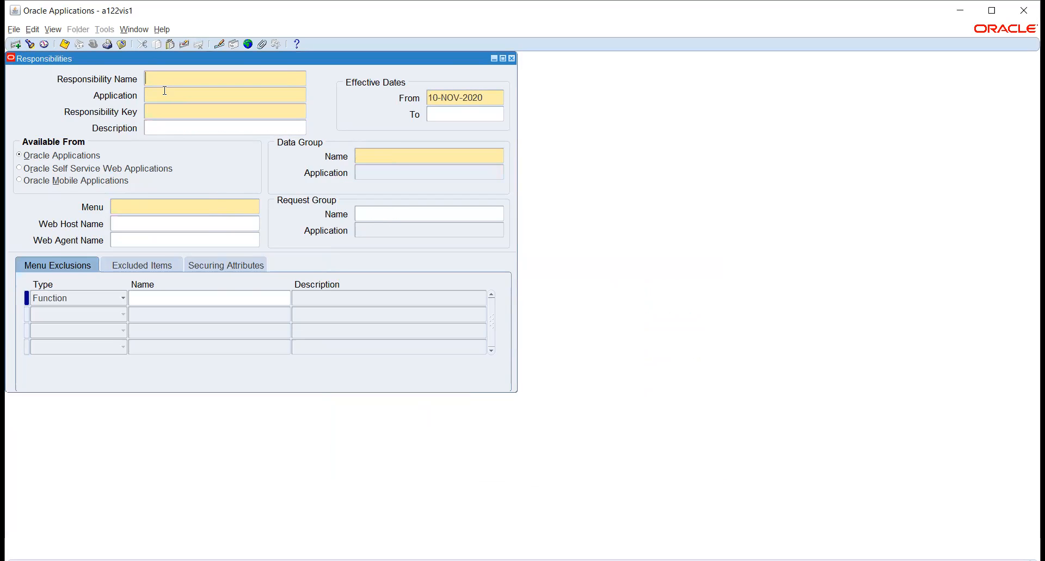
{"action": "type", "text": "TATA_PAYA"}
{"action": "key", "text": "Tab"}
{"action": "type", "text": "PAYA"}
{"action": "key", "text": "Tab"}
{"action": "type", "text": "TATA_PAYABLE"}
{"action": "key", "text": "Tab"}
Set the data group to Standard with the Payables application and paste AP_NAVIGATE_GUI12 as the menu
{"action": "left_click", "coordinate": [457, 161]}
{"action": "type", "text": "STA"}
{"action": "key", "text": "Tab"}
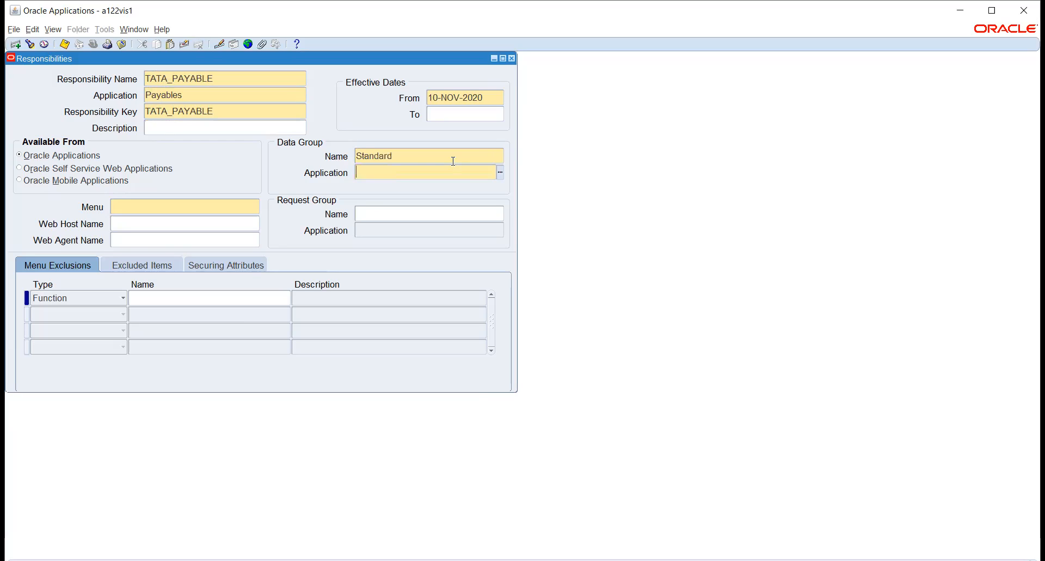
{"action": "type", "text": "PAYA"}
{"action": "key", "text": "Tab"}
{"action": "key", "text": "ctrl+v"}
{"action": "key", "text": "Tab"}
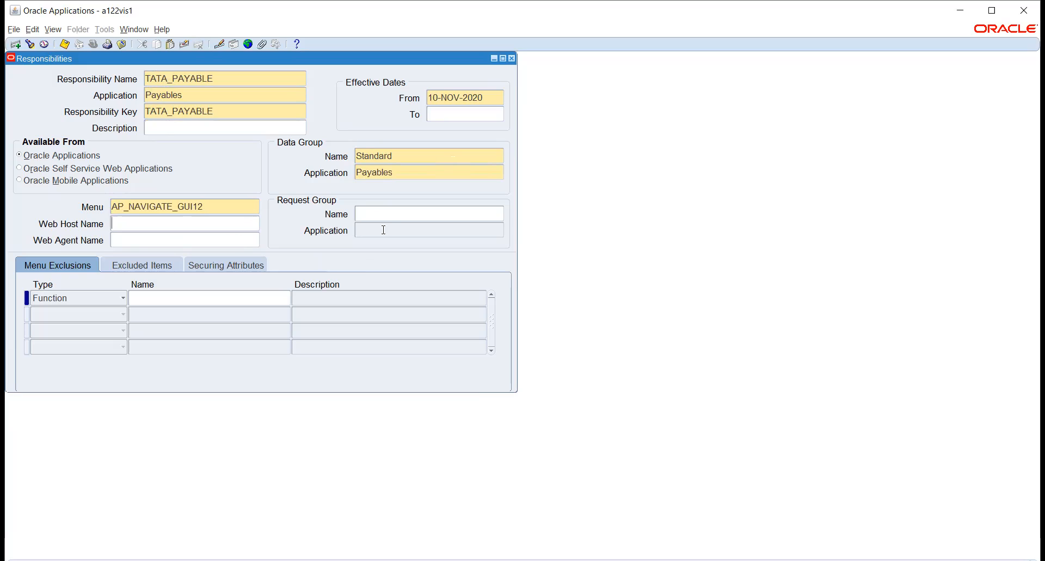
Assign the All Reports request group of the Payables application to the TATA_PAYABLE responsibility
{"action": "type", "text": "ALL REP"}
{"action": "key", "text": "Tab"}
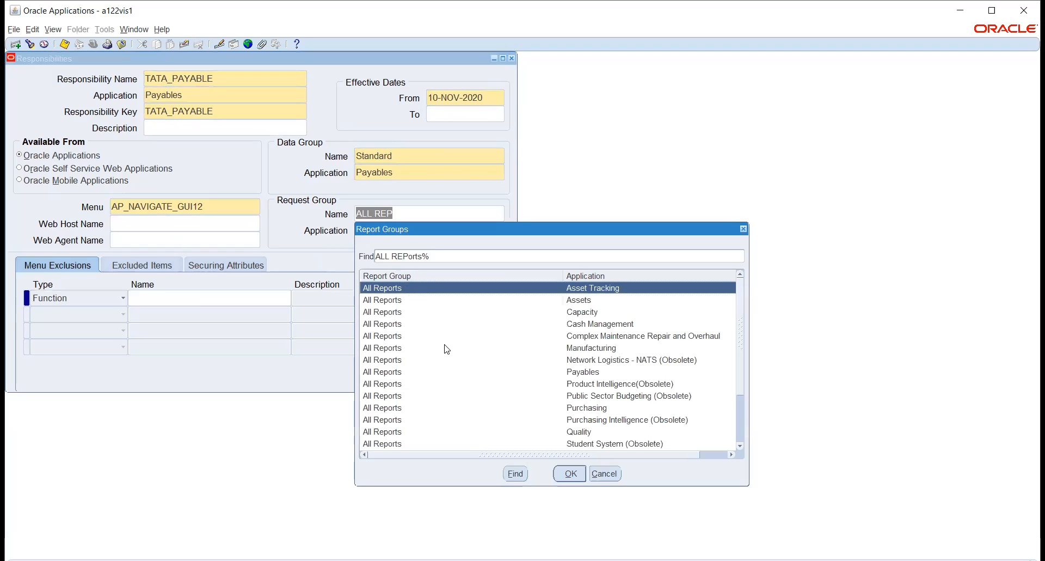
{"action": "left_click", "coordinate": [576, 372]}
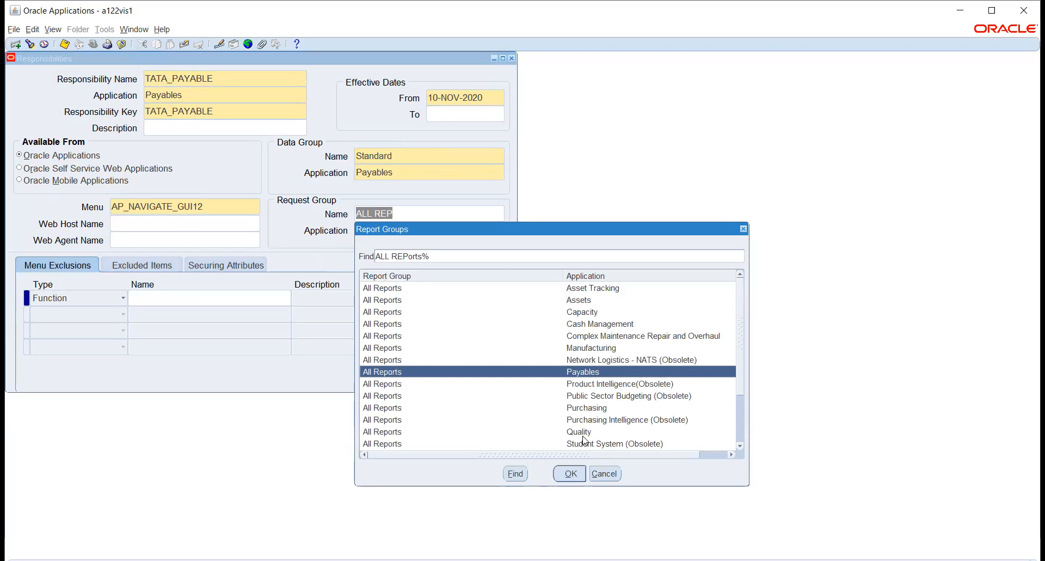
{"action": "left_click", "coordinate": [570, 474]}
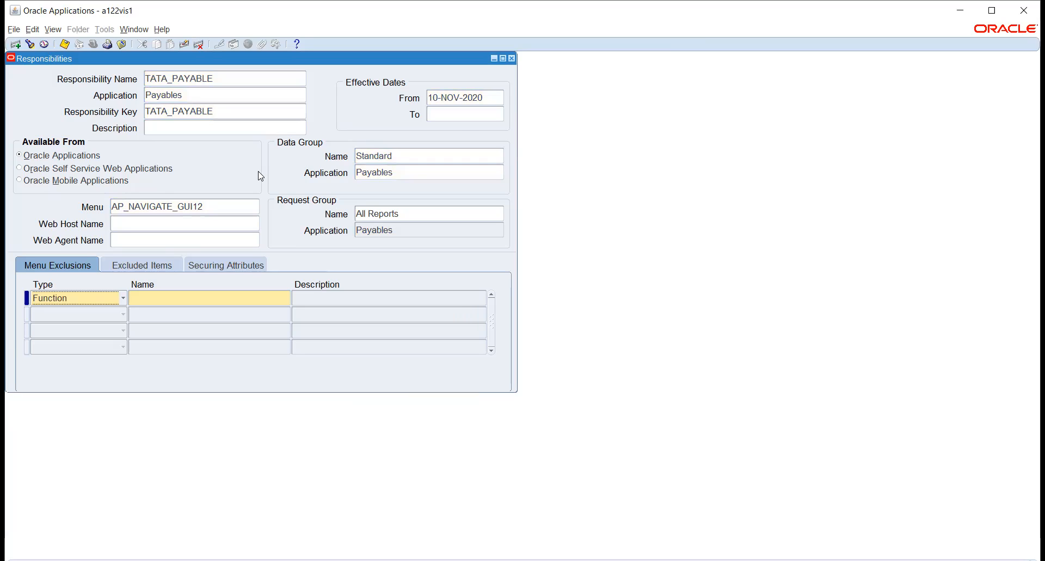
Set the responsibility's effective start date to 01-JAN-2020 and close the form
{"action": "left_click", "coordinate": [490, 95]}
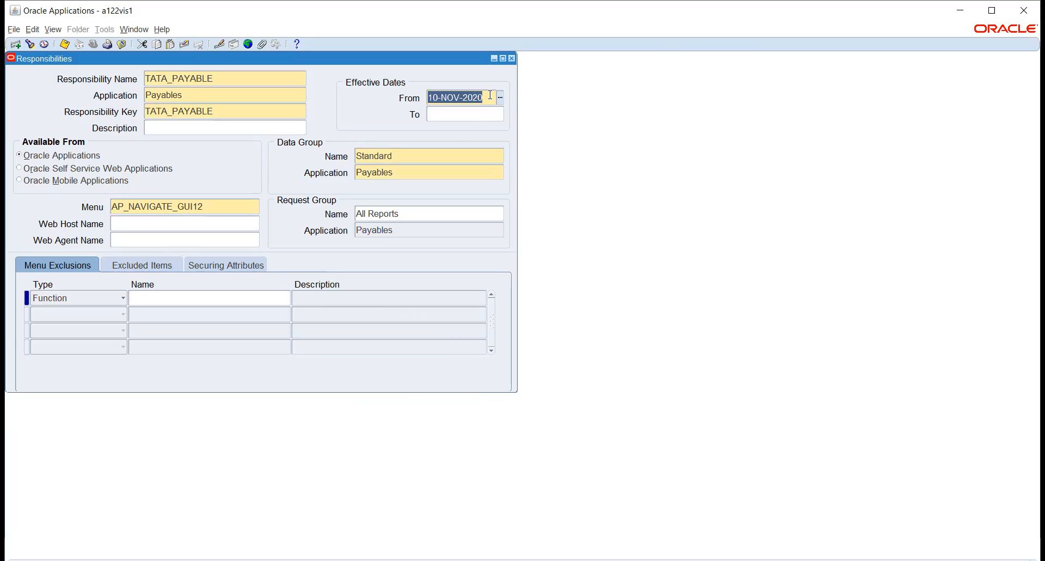
{"action": "type", "text": "1JAN20"}
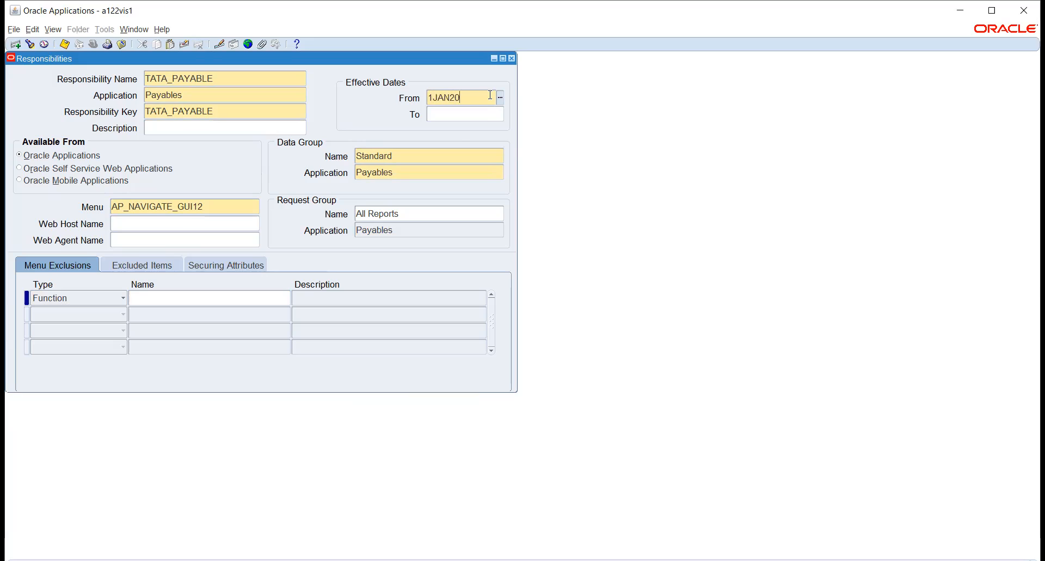
{"action": "key", "text": "Tab"}
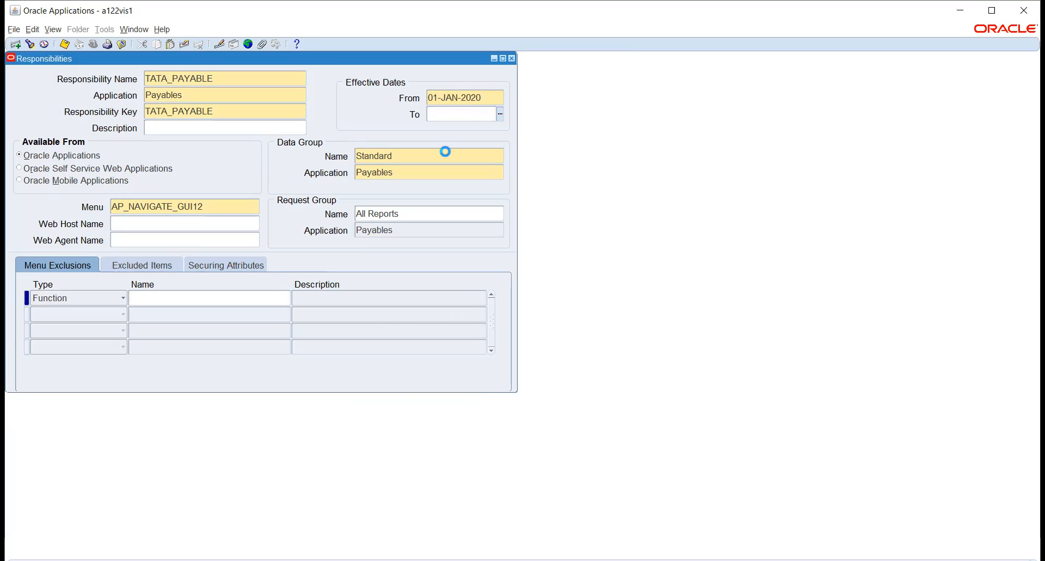
{"action": "left_click", "coordinate": [511, 58]}
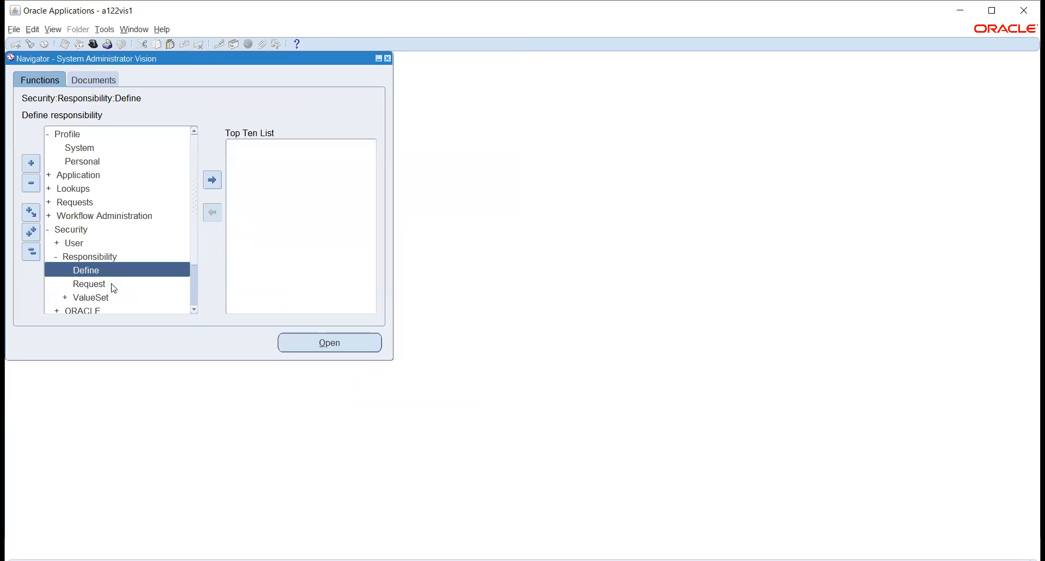
Open the Users form, query the account by its user name, and go to its direct responsibilities list
{"action": "left_click", "coordinate": [80, 241]}
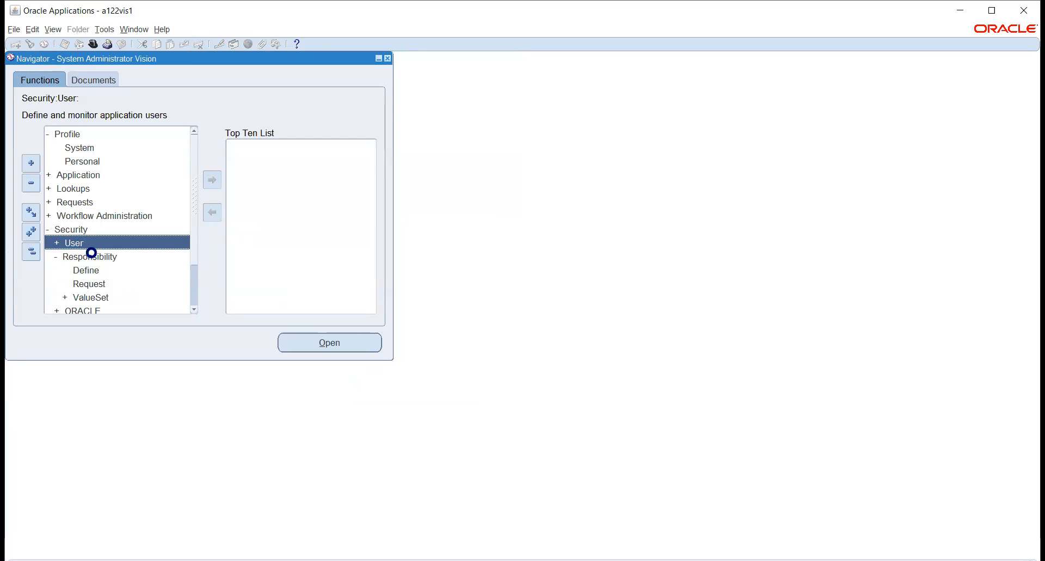
{"action": "double_click", "coordinate": [94, 257]}
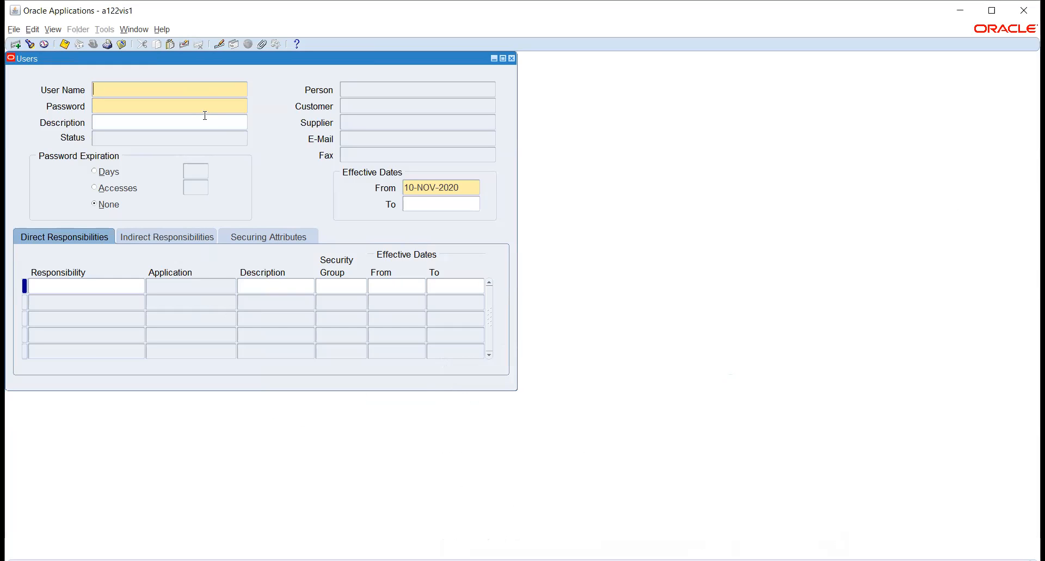
{"action": "key", "text": "F11"}
{"action": "type", "text": "ARUN.D1123"}
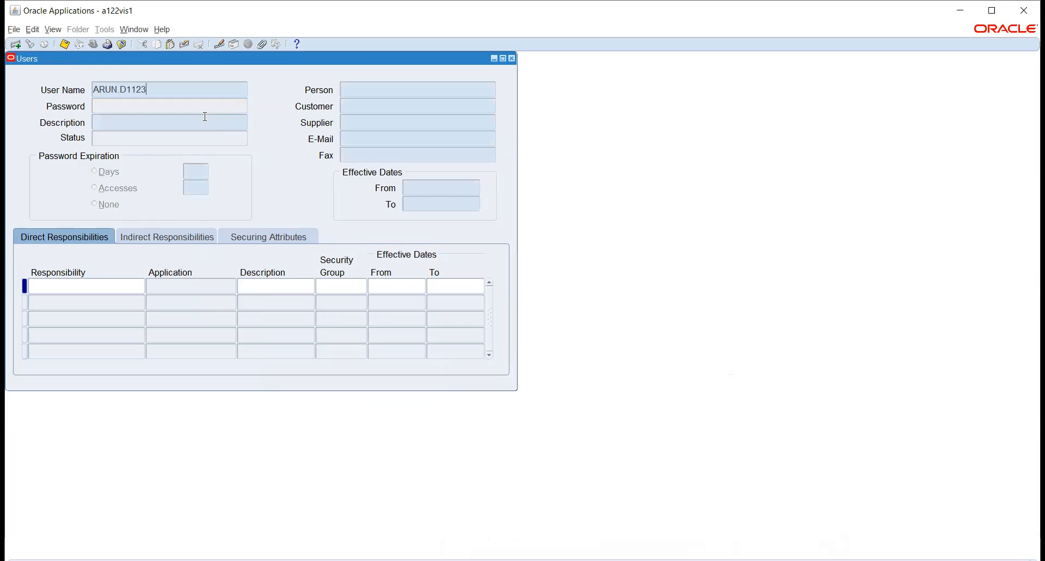
{"action": "key", "text": "ctrl+F11"}
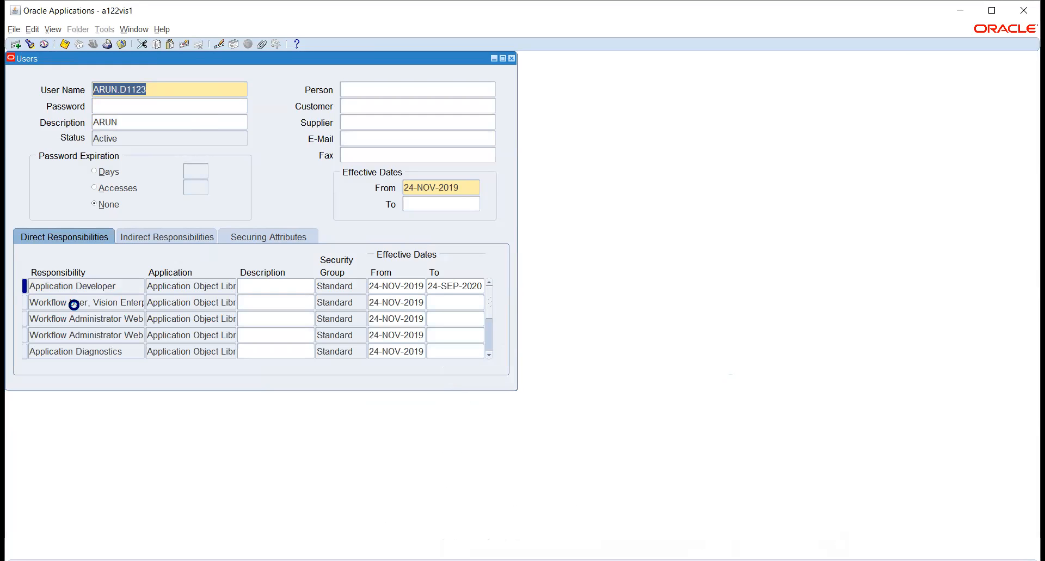
{"action": "double_click", "coordinate": [73, 305]}
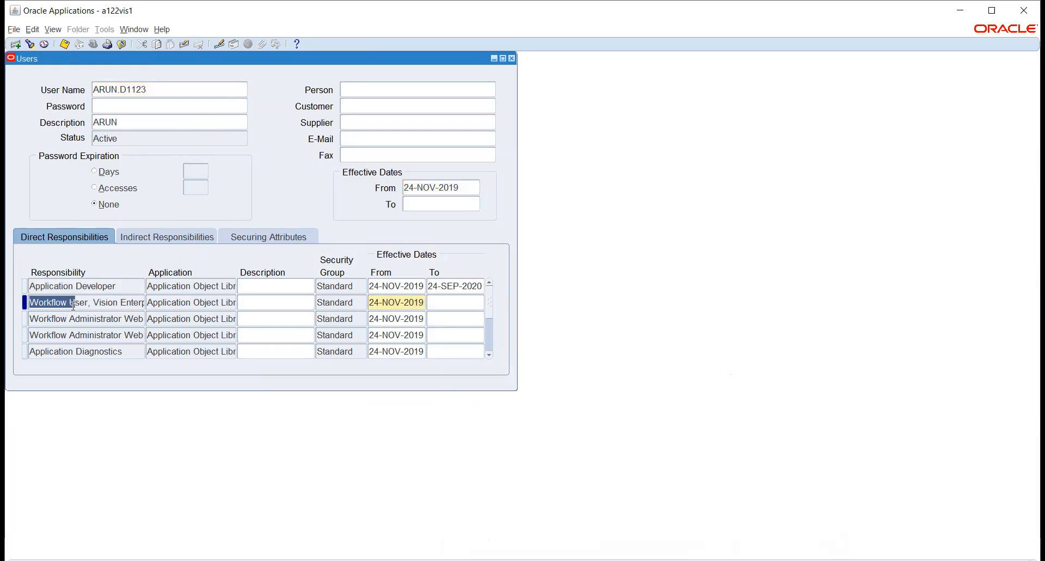
Add the TATA_PAYABLE responsibility of the Payables application in a new row of the user's direct responsibilities
{"action": "key", "text": "ctrl+Down"}
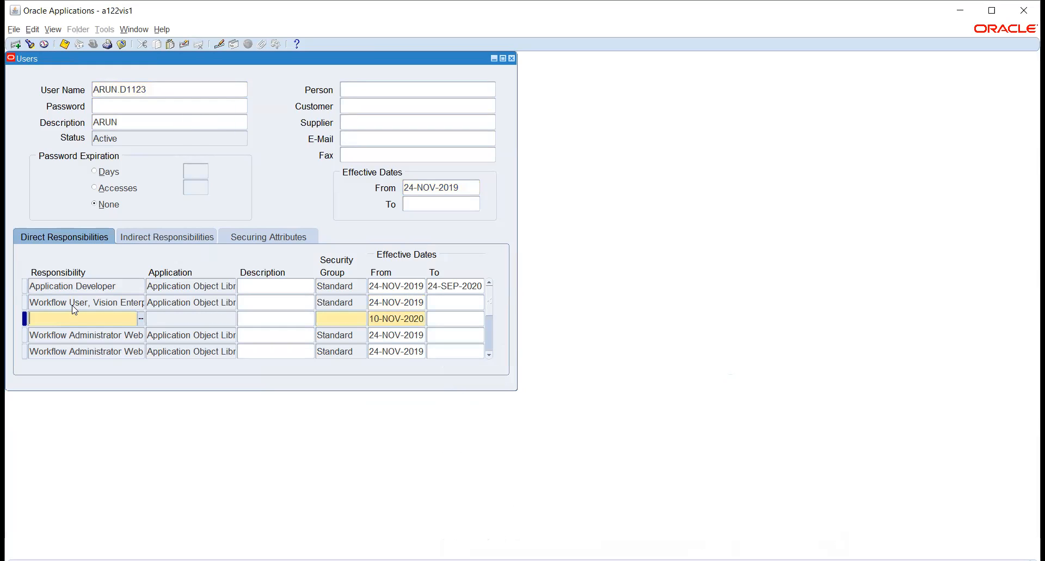
{"action": "key", "text": "ctrl+l"}
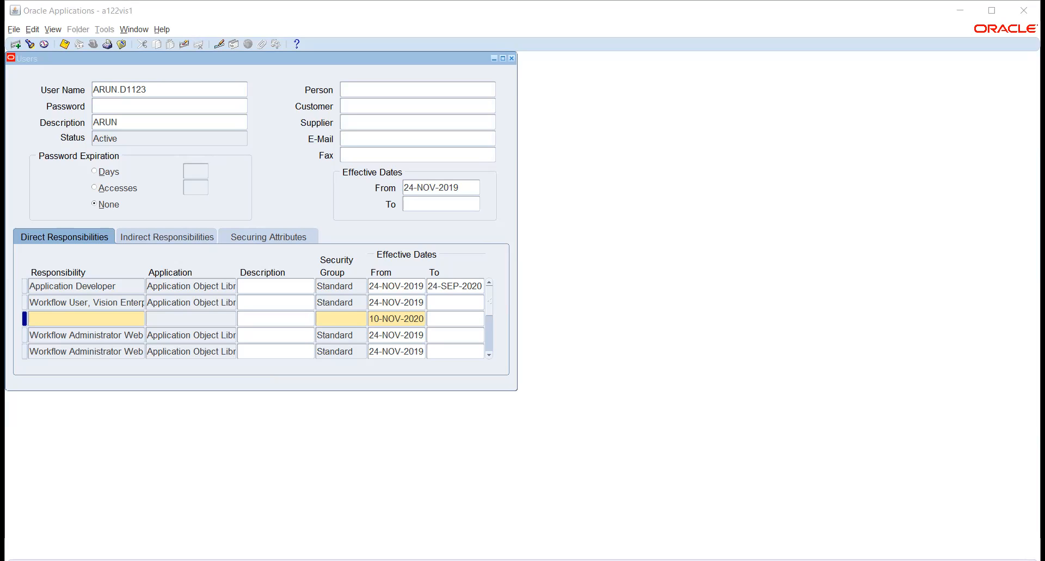
{"action": "left_click", "coordinate": [140, 264]}
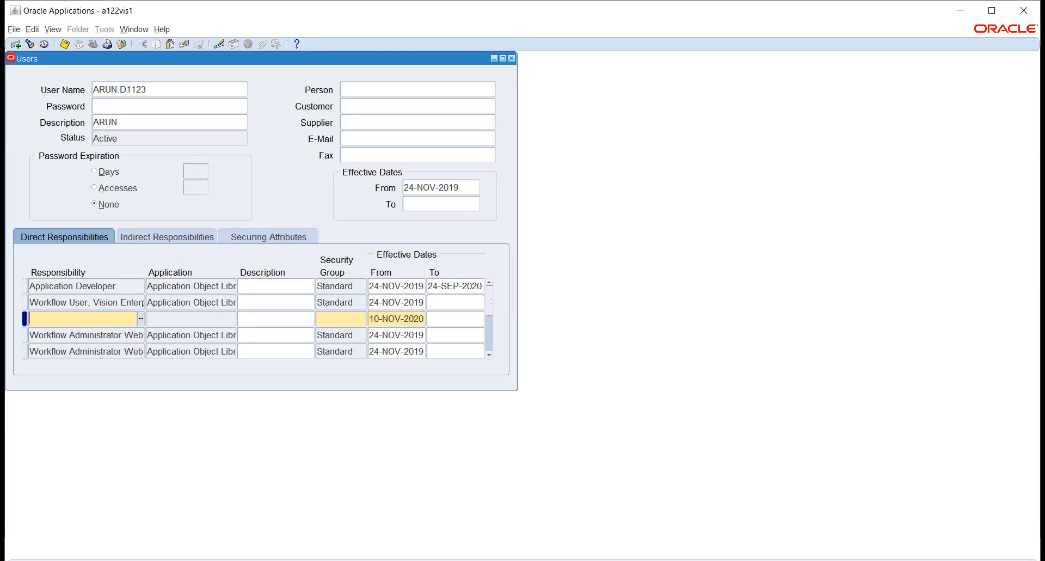
{"action": "type", "text": "TATA"}
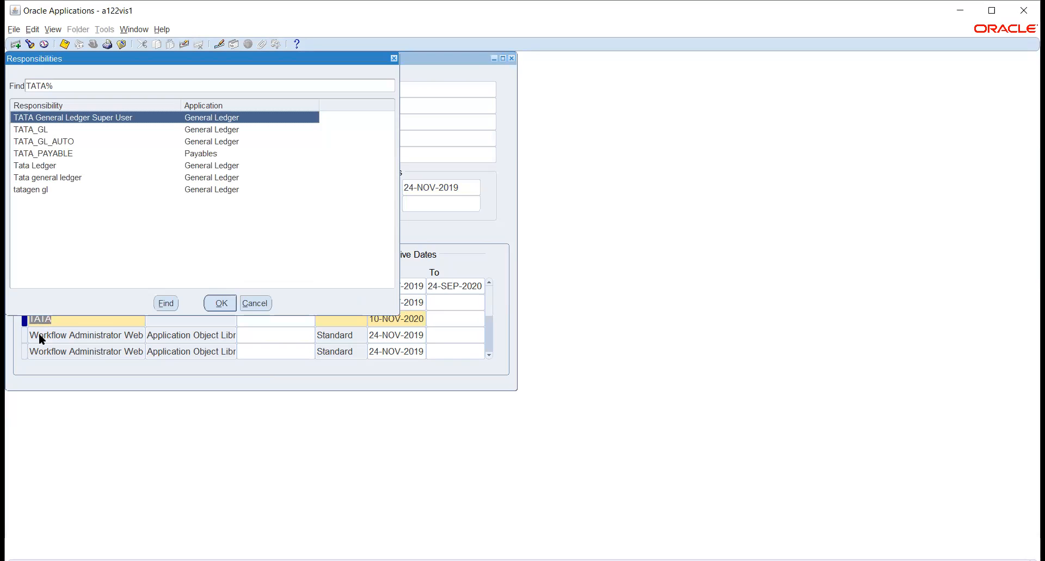
{"action": "left_click", "coordinate": [43, 153]}
{"action": "double_click", "coordinate": [42, 157]}
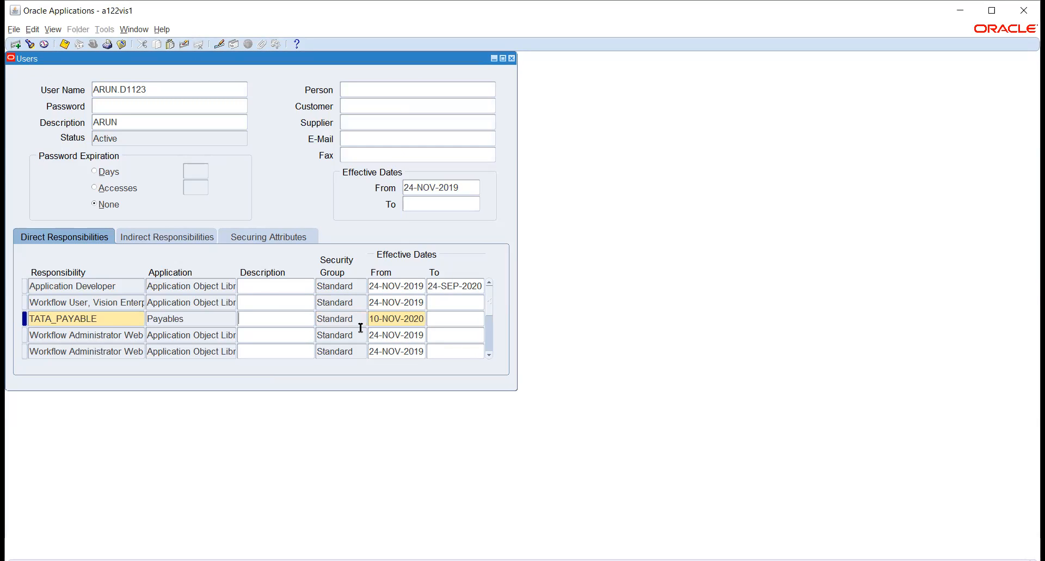
Set the effective start date of the user's TATA_PAYABLE assignment to 1JAN20 and close the Users form
{"action": "left_click", "coordinate": [387, 319]}
{"action": "double_click", "coordinate": [387, 318]}
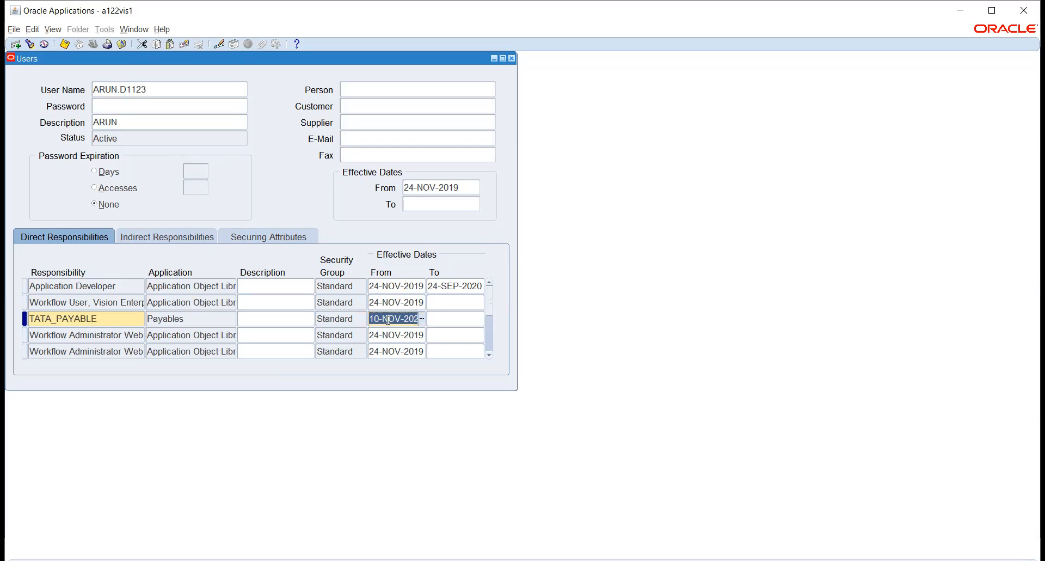
{"action": "type", "text": "1JAN20"}
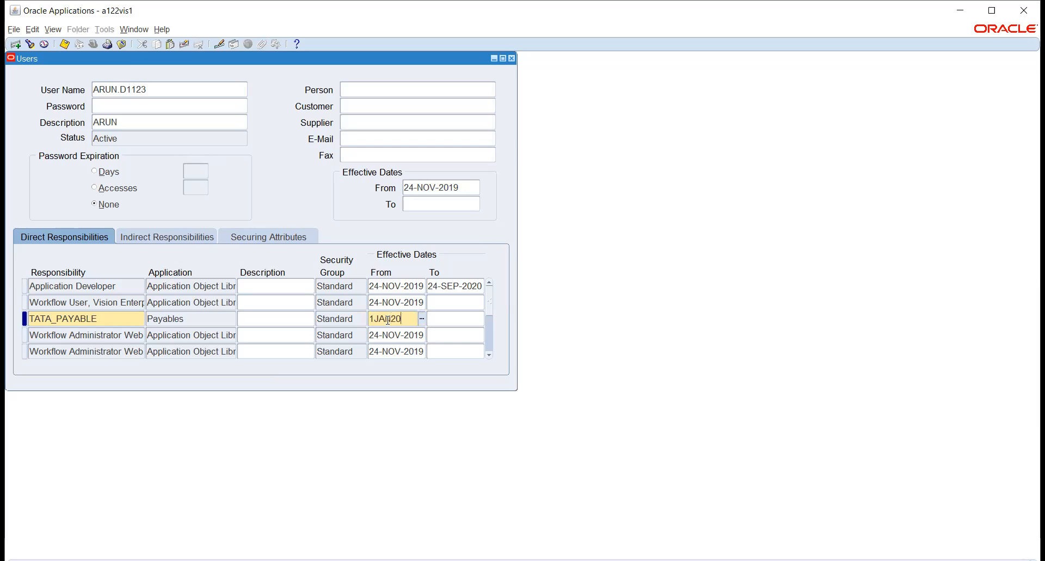
{"action": "key", "text": "Tab"}
{"action": "left_click", "coordinate": [512, 58]}
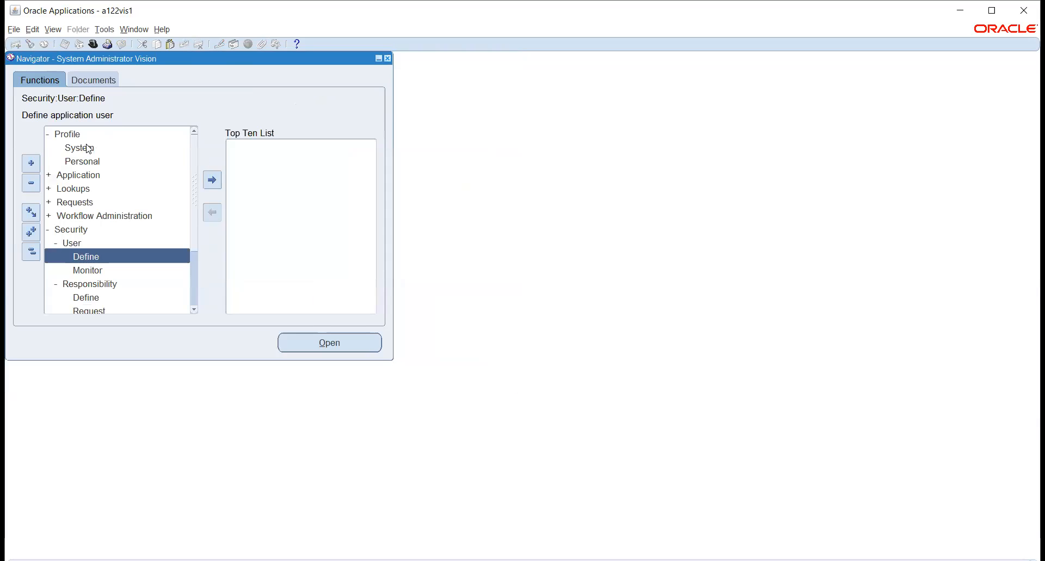
{"action": "double_click", "coordinate": [88, 149]}
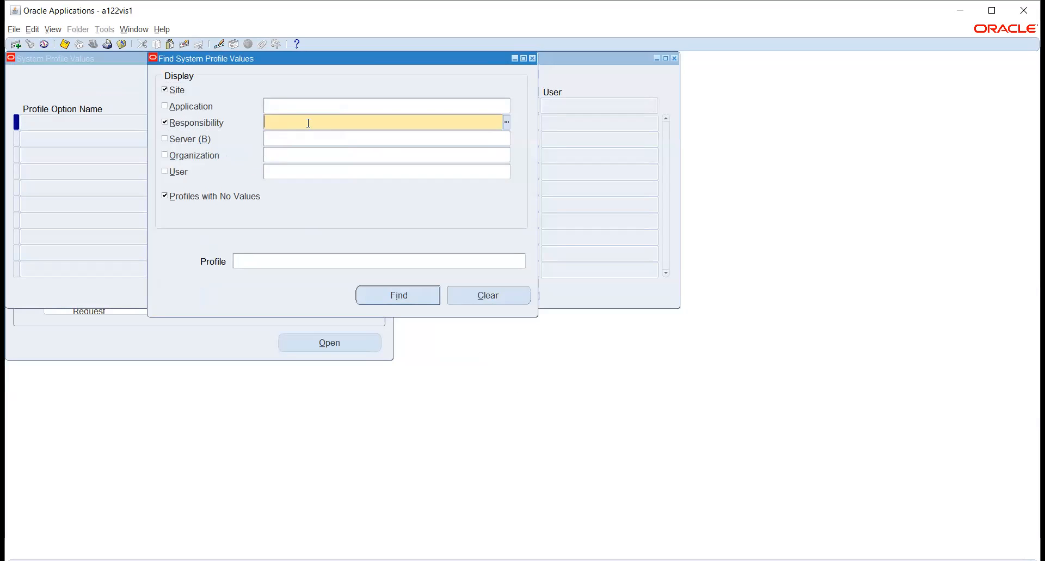
{"action": "type", "text": "TATA PA"}
{"action": "key", "text": "Tab"}
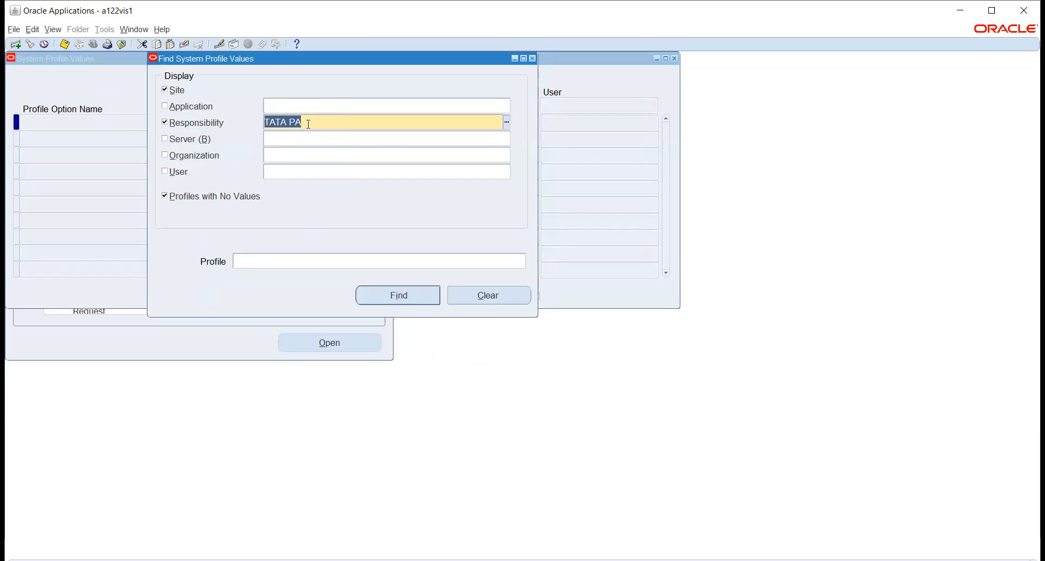
{"action": "key", "text": "BackSpace"}
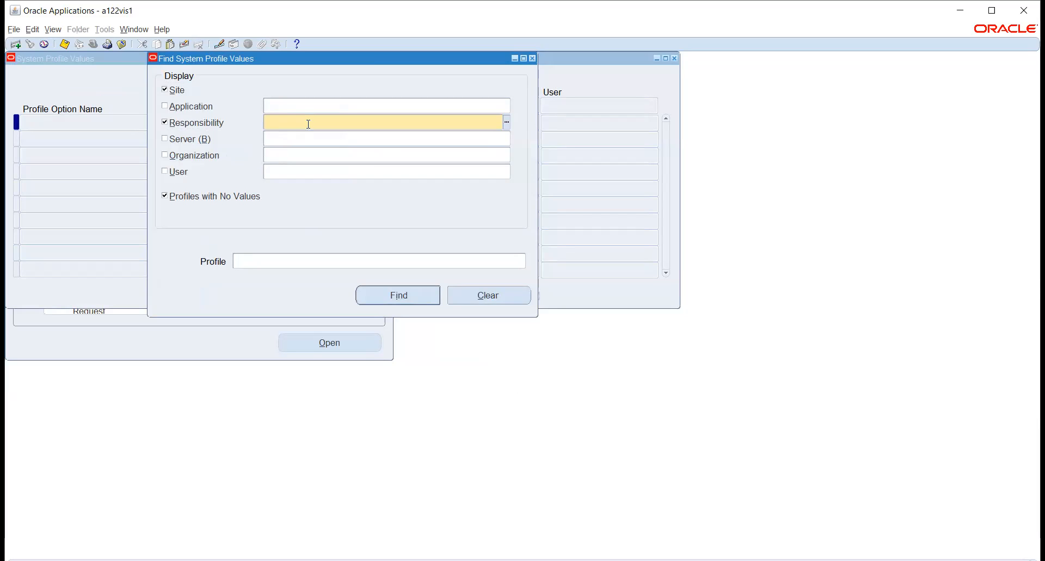
{"action": "type", "text": "TATA"}
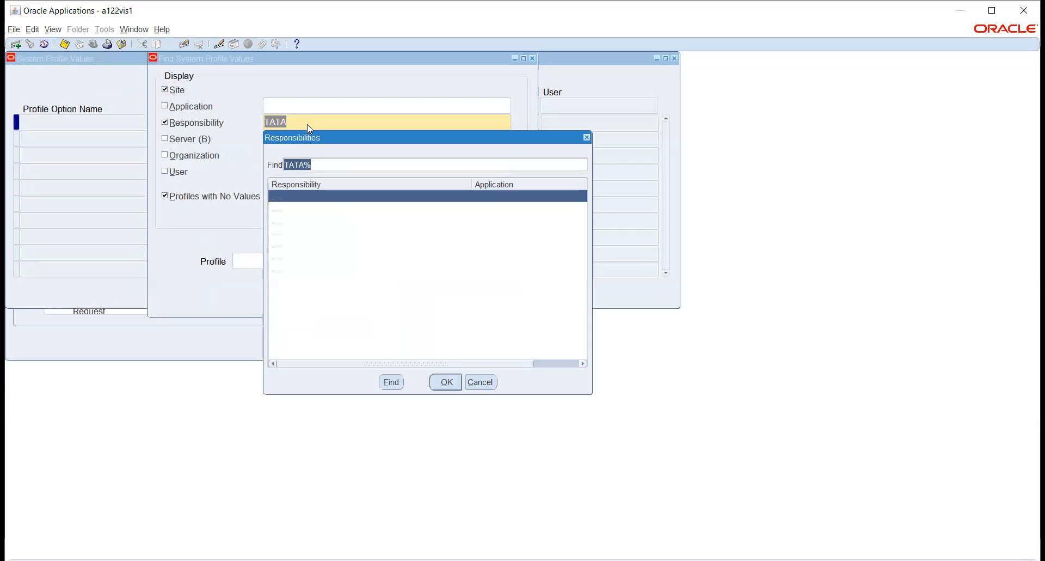
{"action": "key", "text": "Down"}
{"action": "key", "text": "Down"}
{"action": "key", "text": "Down"}
{"action": "key", "text": "Return"}
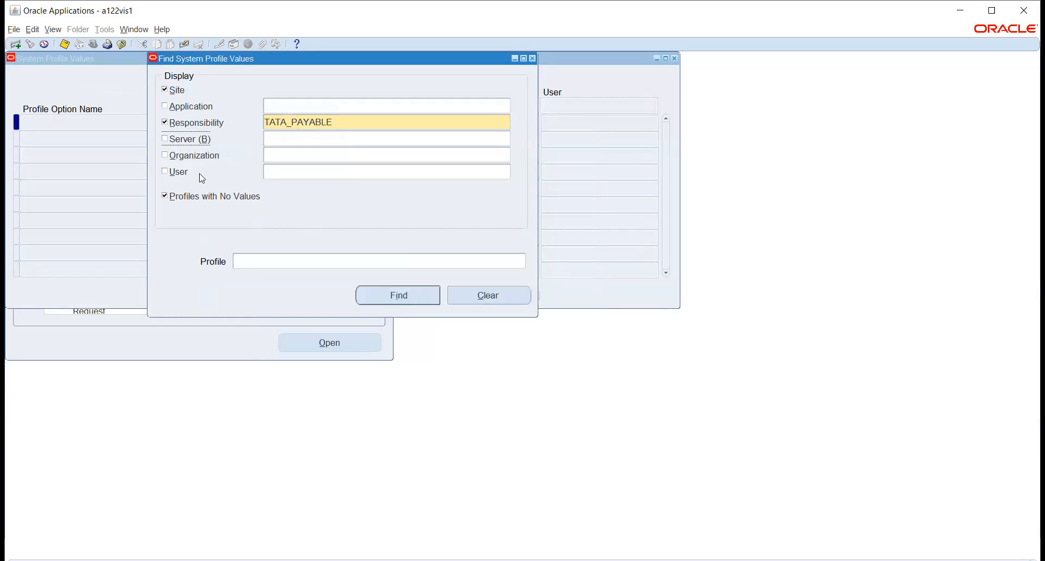
{"action": "left_click", "coordinate": [461, 259]}
{"action": "left_click", "coordinate": [533, 58]}
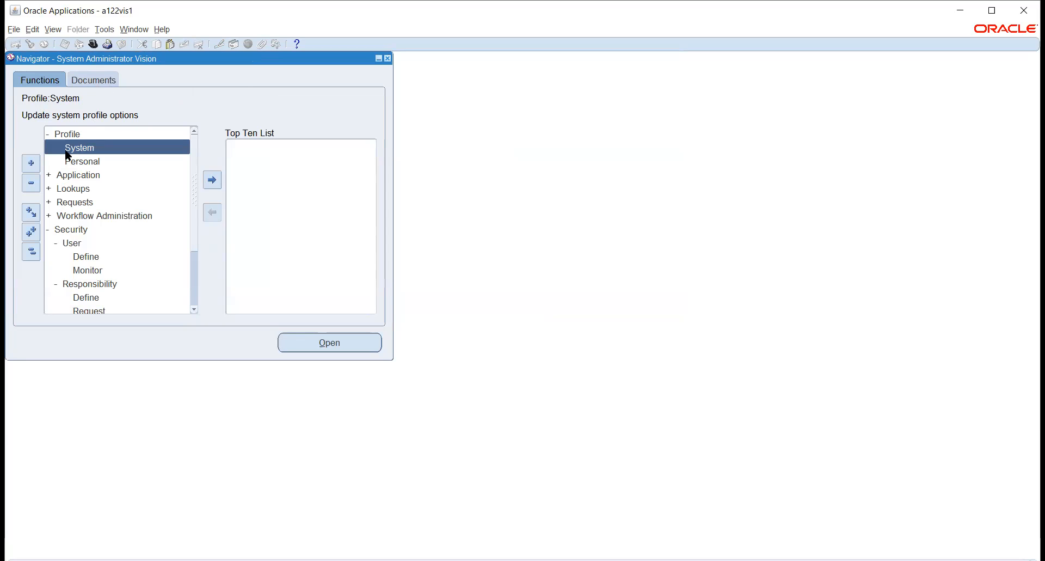
Open the System Profile Values search and restrict it to the TATA_PAYABLE responsibility
{"action": "left_click", "coordinate": [31, 251]}
{"action": "double_click", "coordinate": [69, 134]}
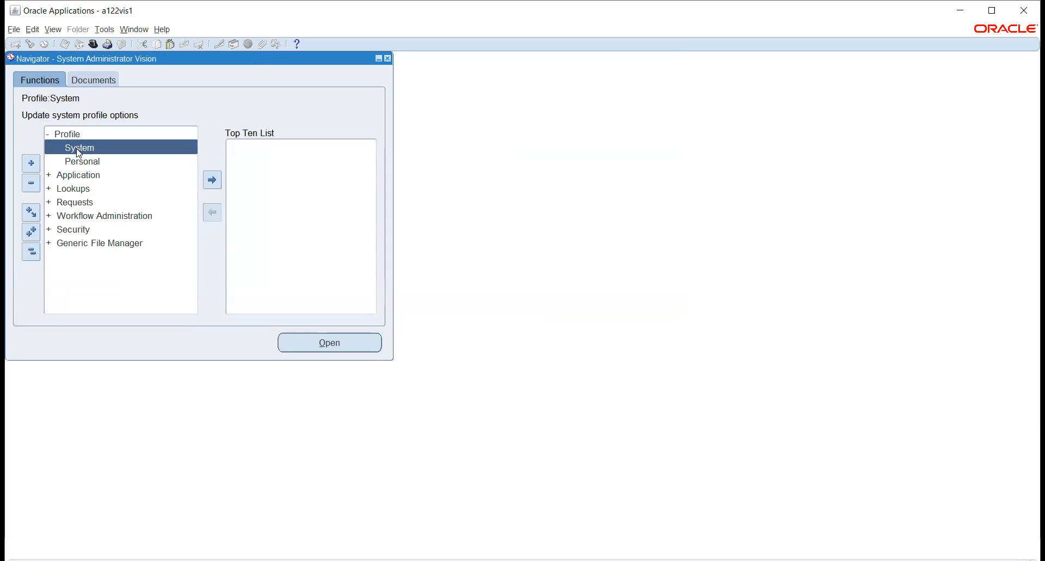
{"action": "double_click", "coordinate": [76, 147]}
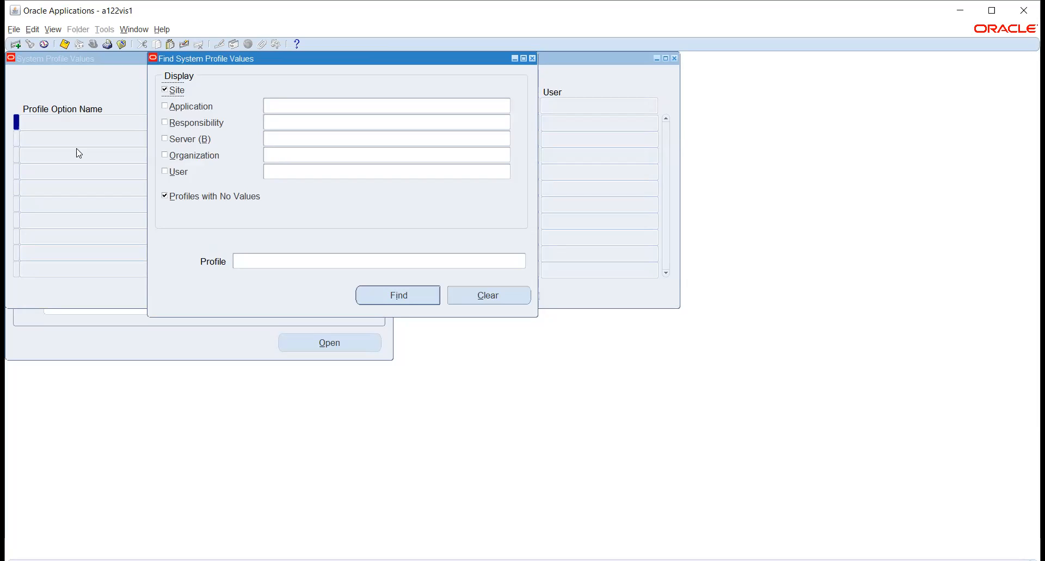
{"action": "left_click", "coordinate": [179, 123]}
{"action": "type", "text": "TATA"}
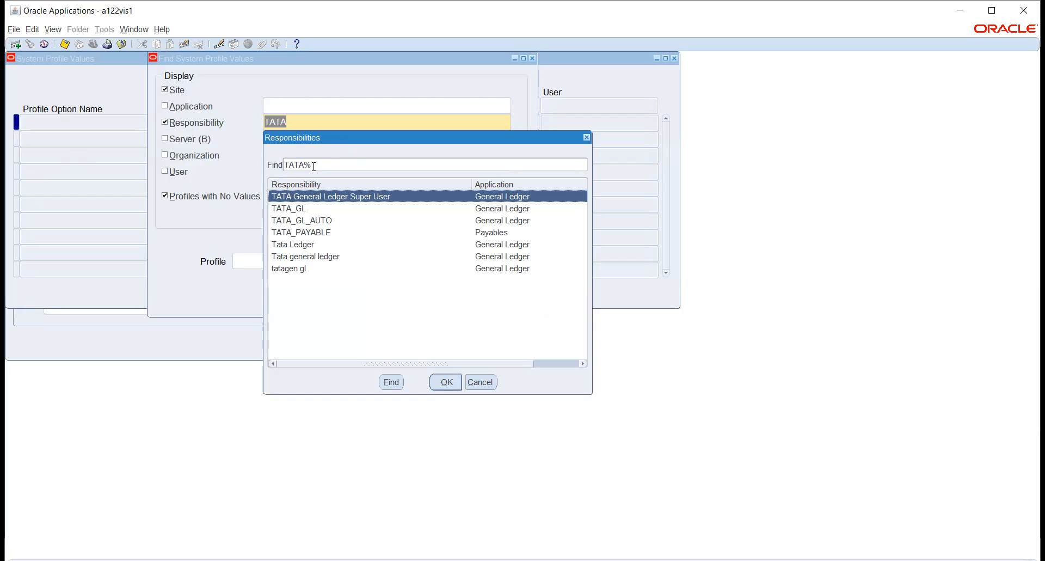
{"action": "left_click", "coordinate": [321, 233]}
{"action": "left_click", "coordinate": [446, 381]}
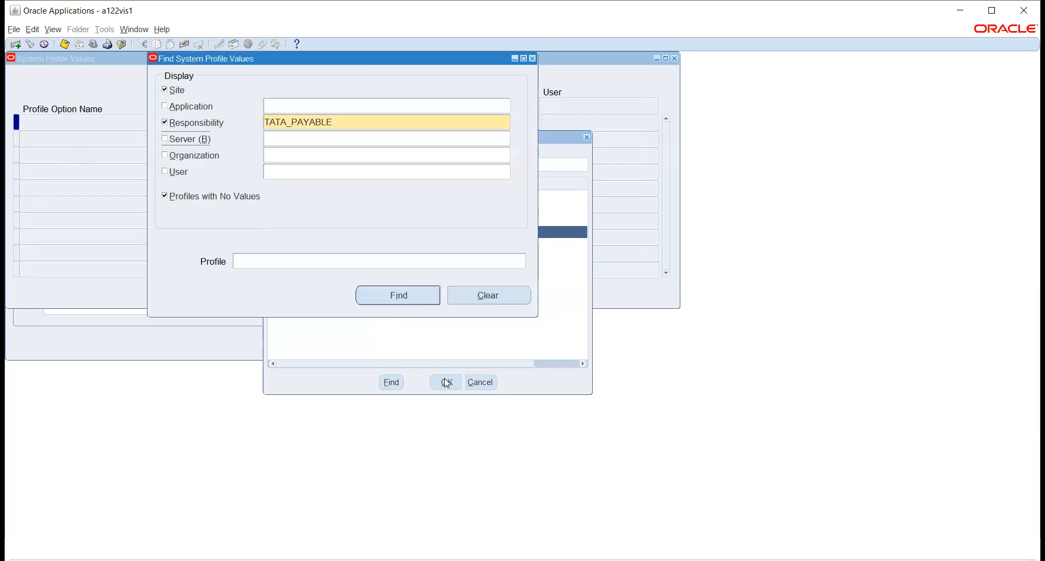
Look up profiles matching %mo%OPER%, choose MO: Operating Unit and run the profile search
{"action": "left_click", "coordinate": [357, 260]}
{"action": "left_click", "coordinate": [522, 261]}
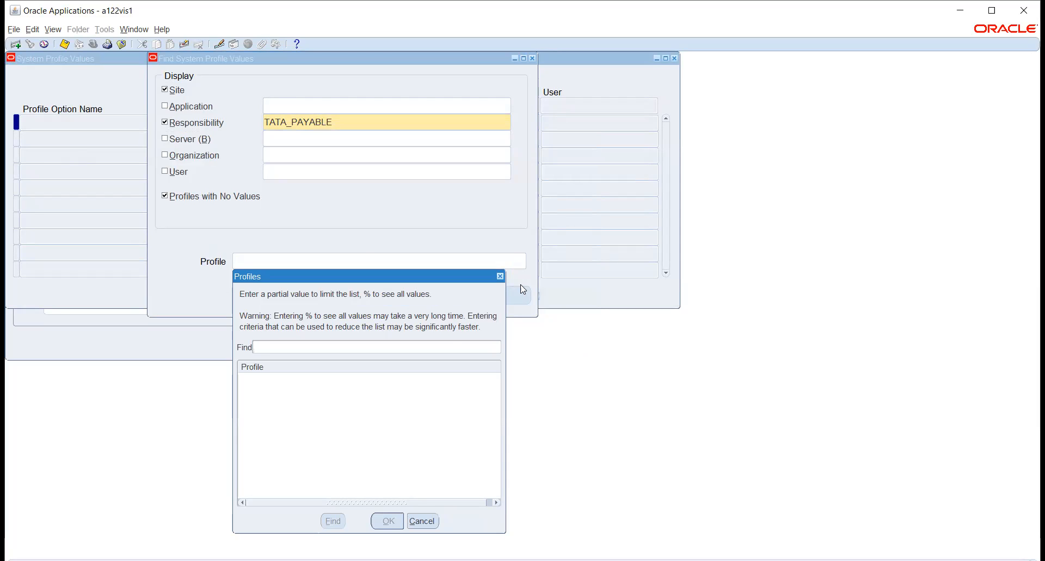
{"action": "type", "text": "%mo%OPER%"}
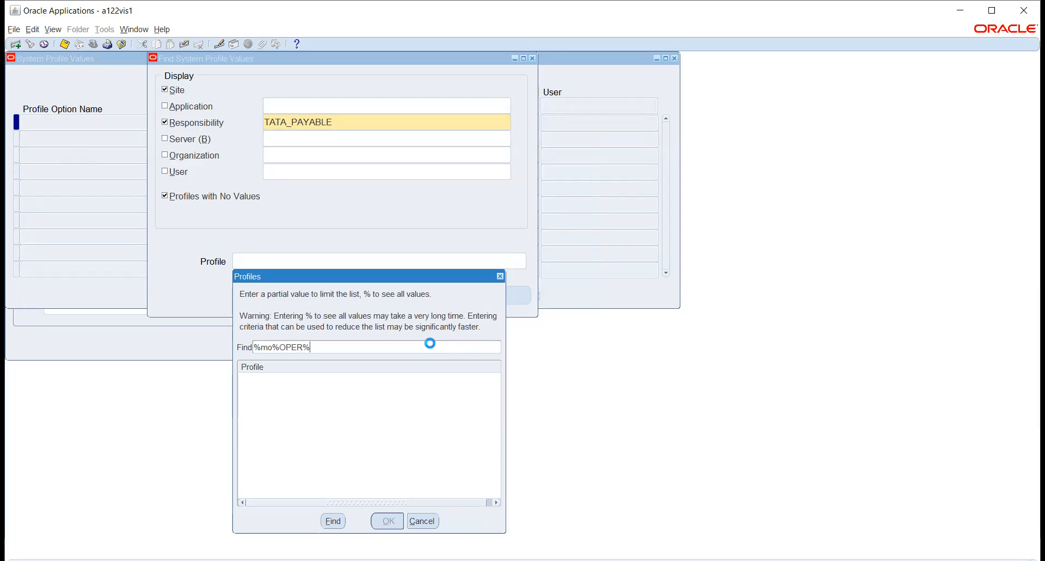
{"action": "key", "text": "Return"}
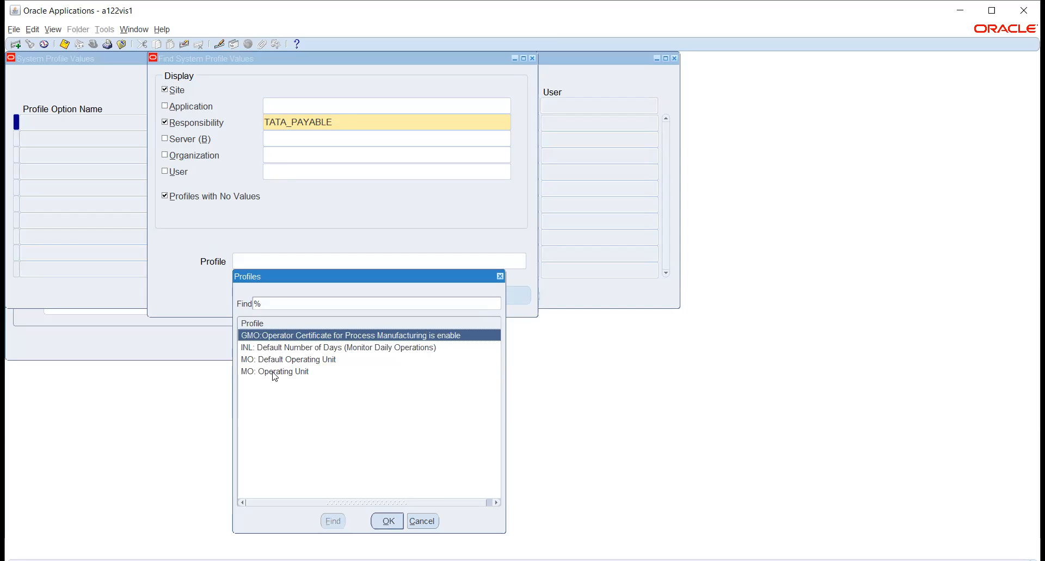
{"action": "left_click", "coordinate": [292, 371]}
{"action": "left_click", "coordinate": [388, 521]}
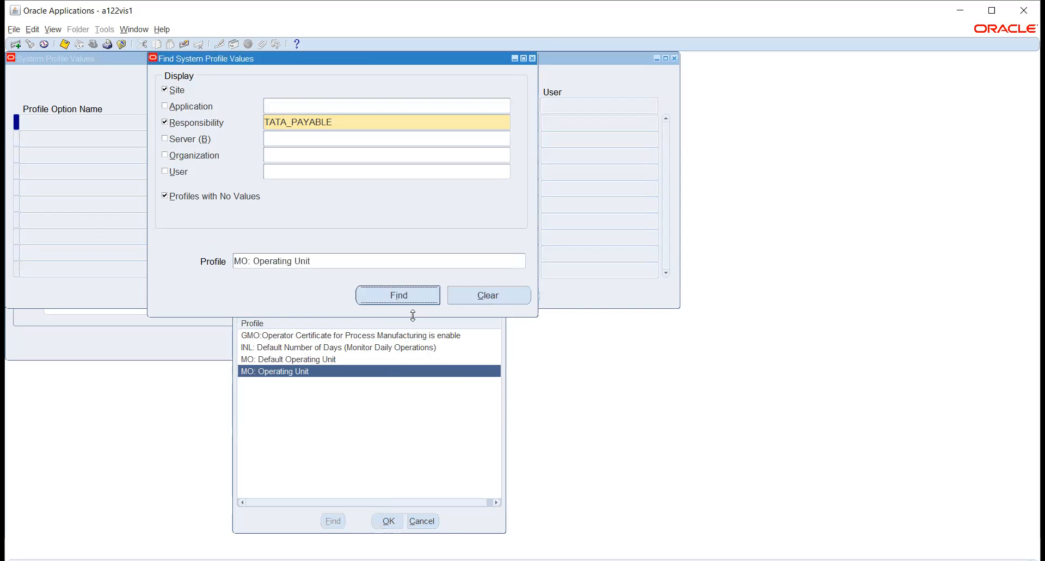
{"action": "left_click", "coordinate": [387, 287]}
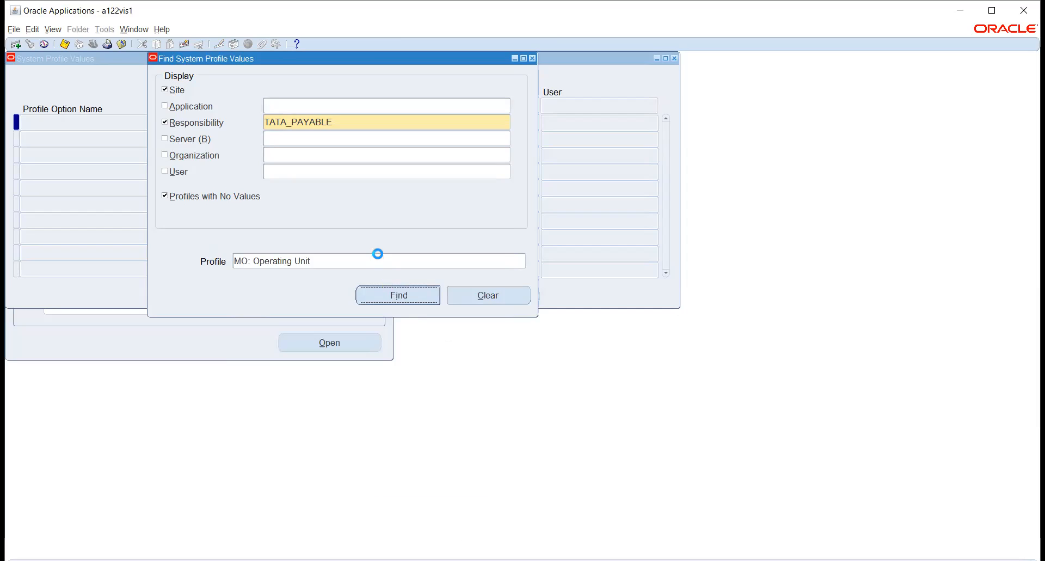
Set MO: Operating Unit to TATA_AUTO_03 at the responsibility level for TATA_PAYABLE
{"action": "left_click", "coordinate": [467, 121]}
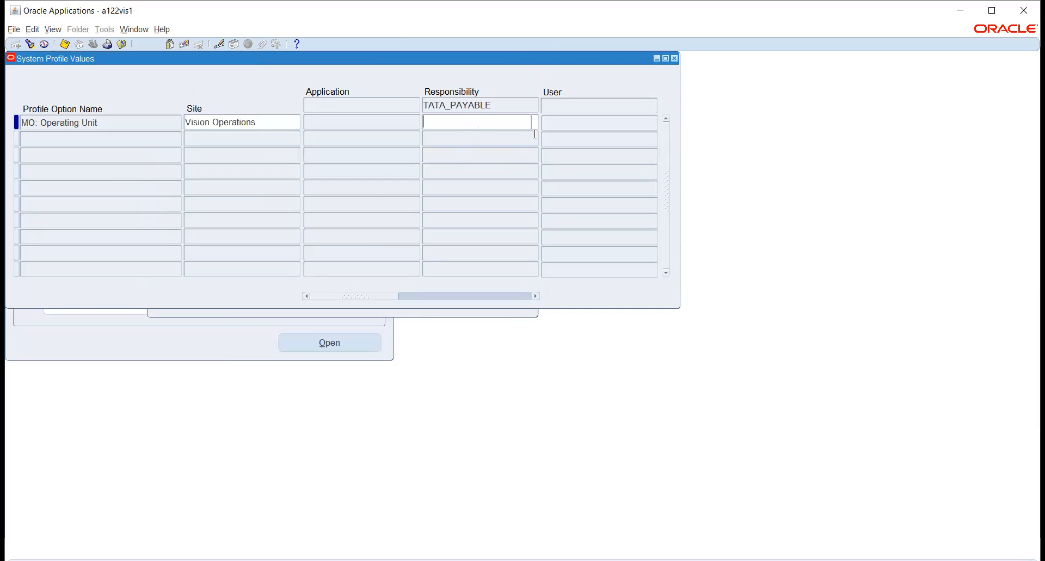
{"action": "left_click", "coordinate": [535, 122]}
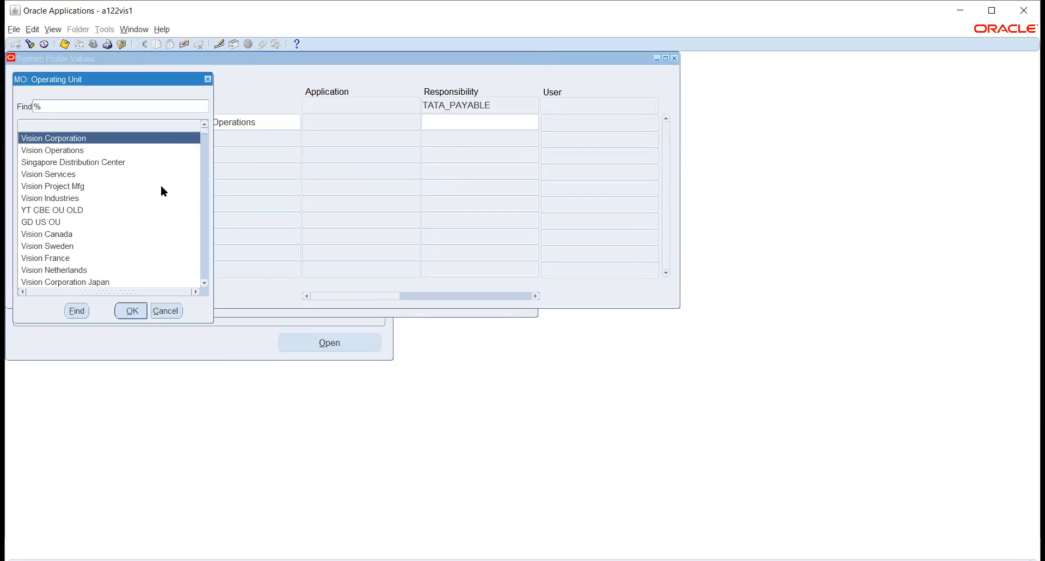
{"action": "type", "text": "t"}
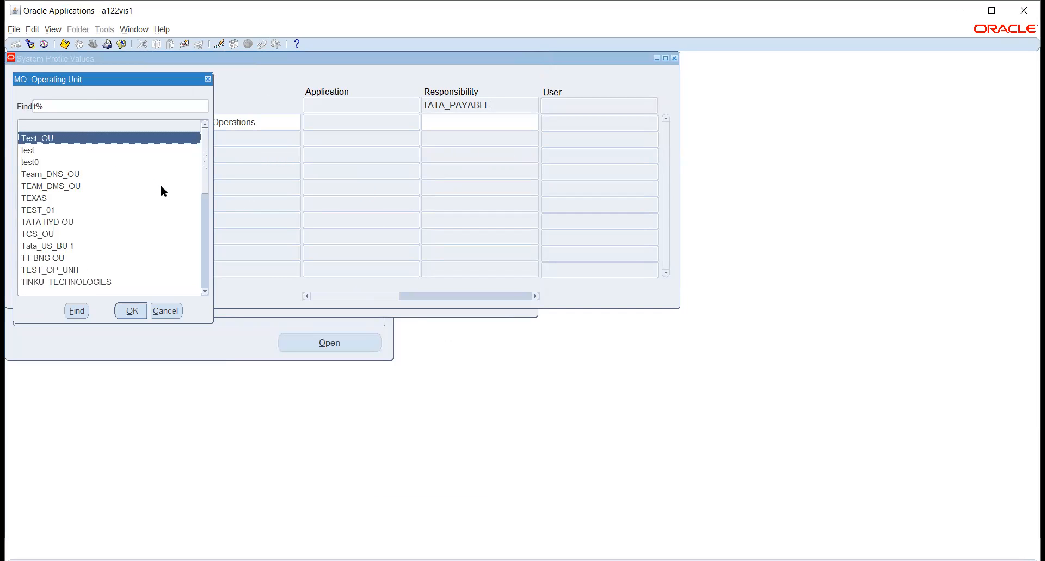
{"action": "type", "text": "a"}
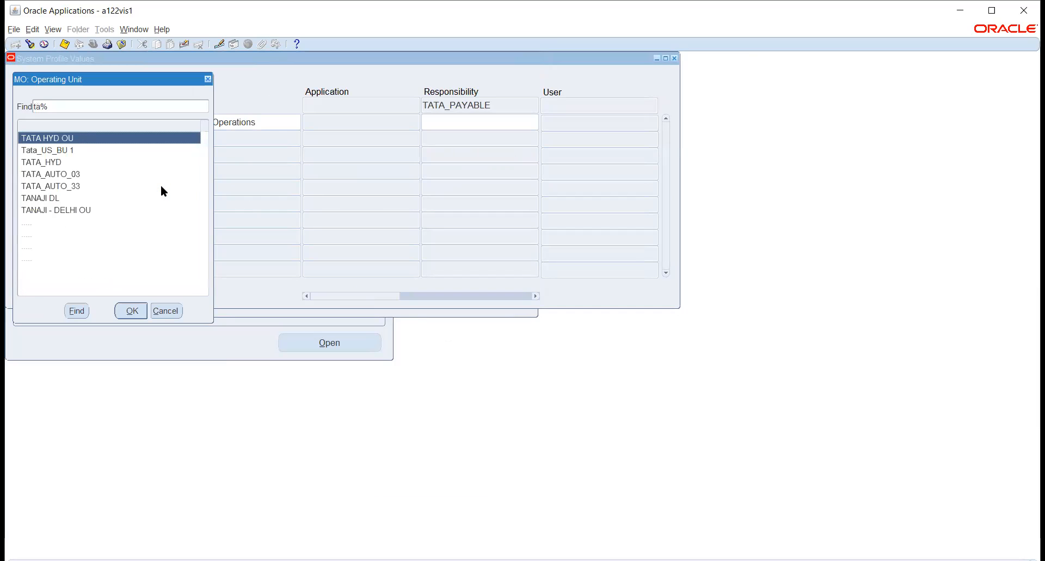
{"action": "key", "text": "Down"}
{"action": "key", "text": "Down"}
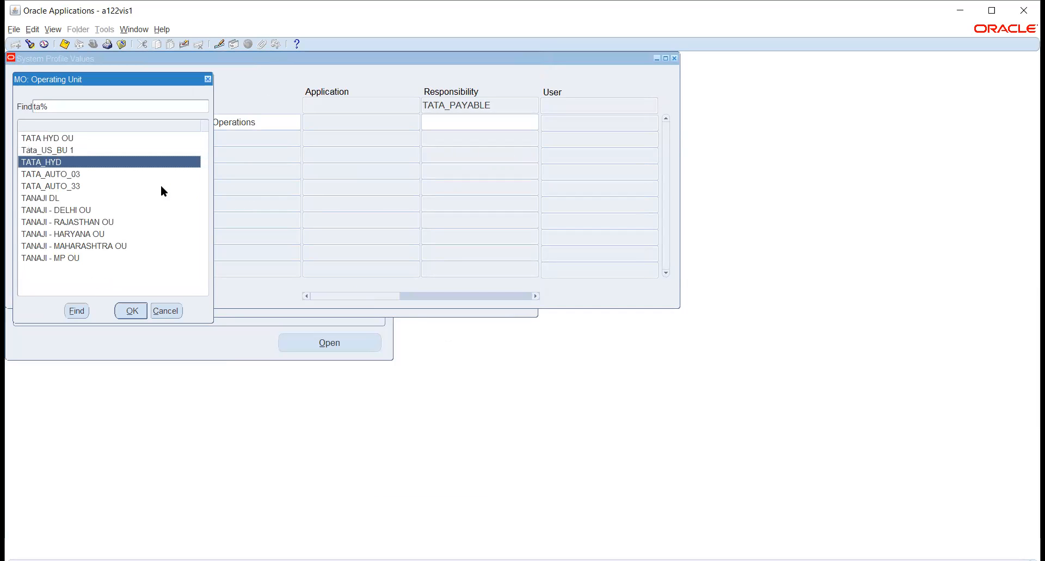
{"action": "key", "text": "Down"}
{"action": "key", "text": "Return"}
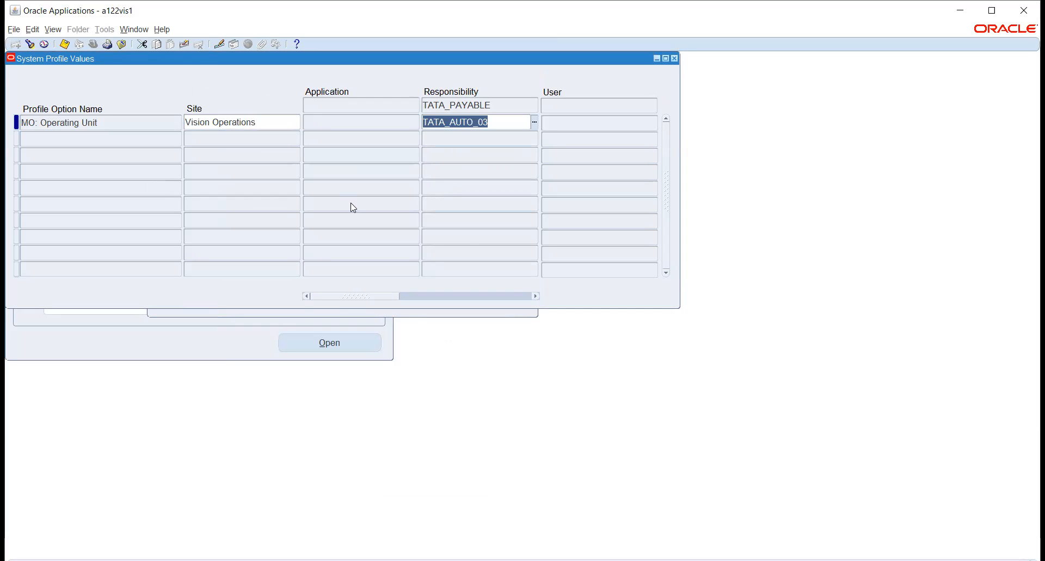
Look up profiles matching %MO%OPE%, choose MO: Default Operating Unit and run the profile search for TATA_PAYABLE
{"action": "left_click", "coordinate": [417, 313]}
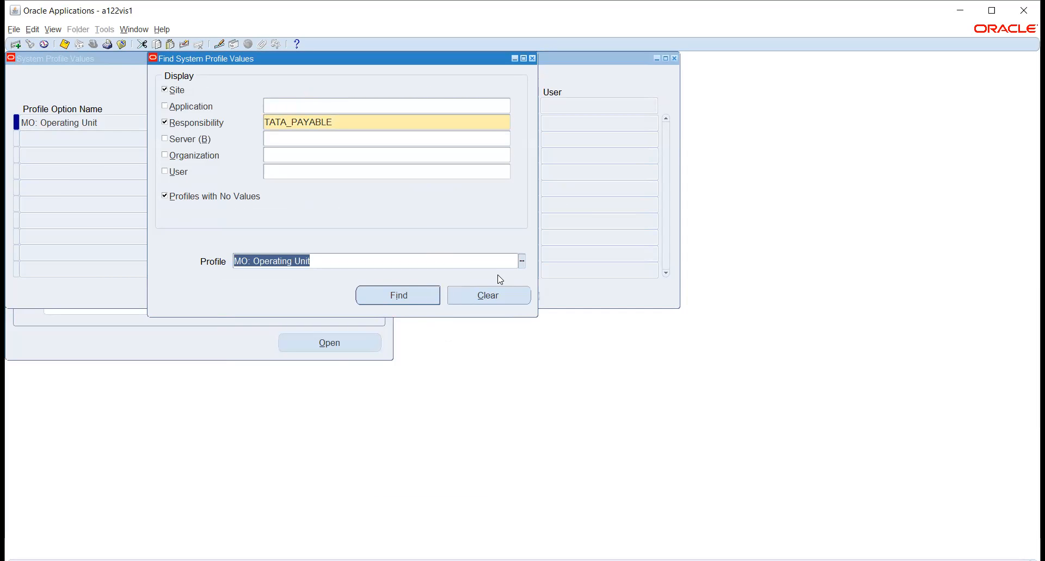
{"action": "left_click", "coordinate": [521, 262]}
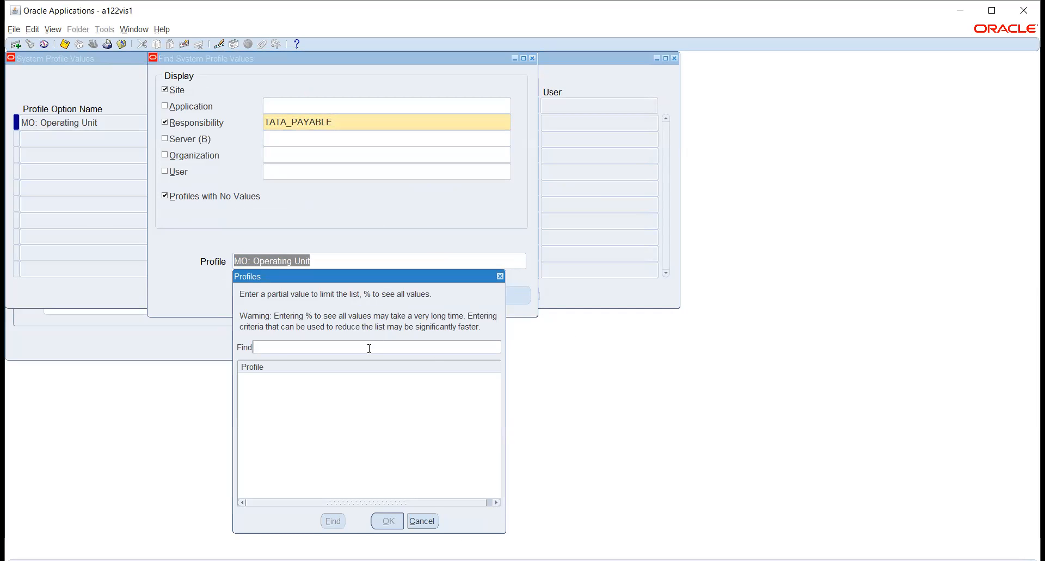
{"action": "type", "text": "%MO%OPE%"}
{"action": "key", "text": "Return"}
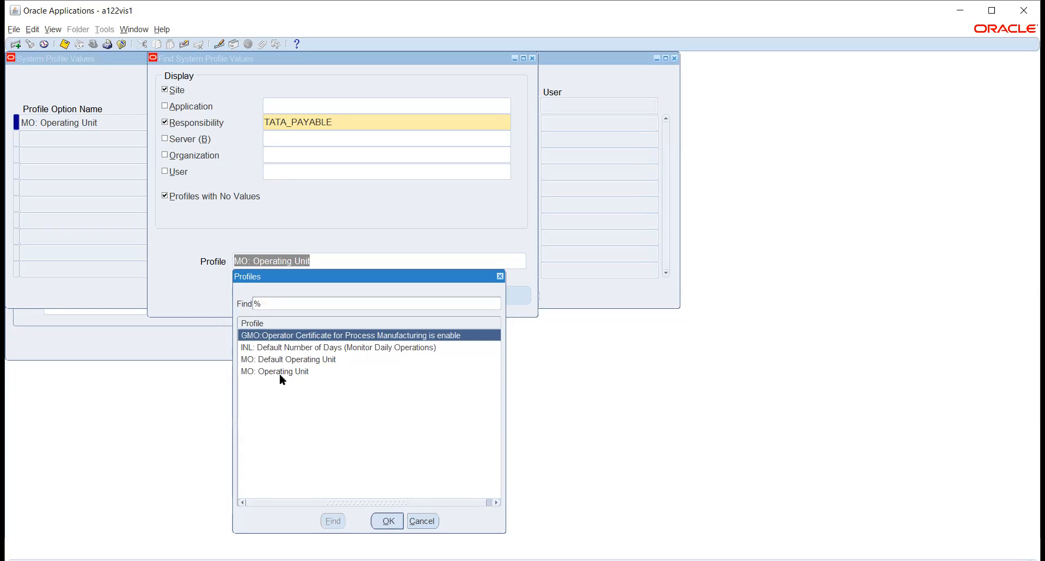
{"action": "left_click", "coordinate": [276, 362]}
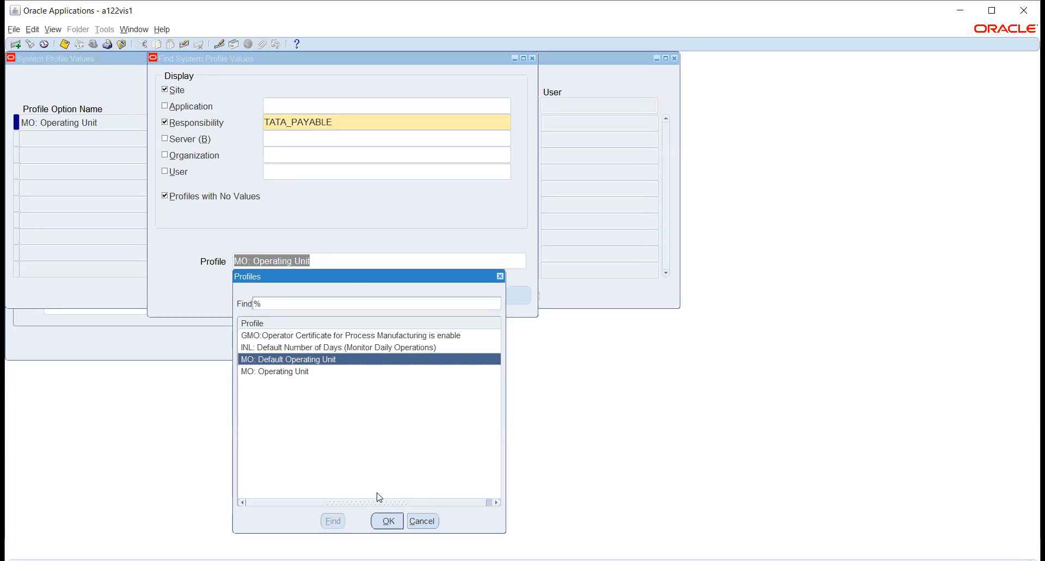
{"action": "left_click", "coordinate": [388, 520]}
{"action": "left_click", "coordinate": [379, 301]}
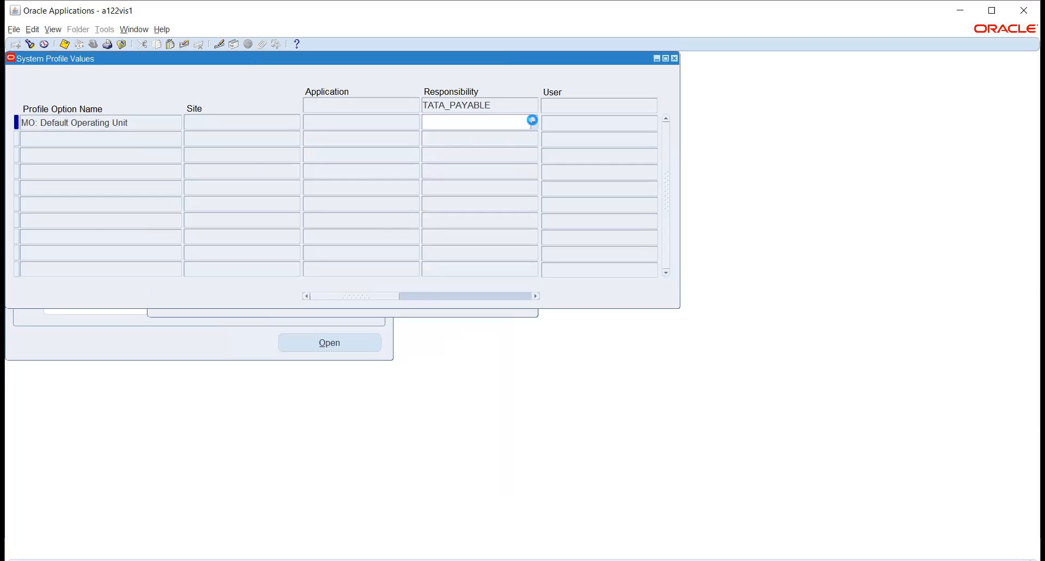
Set MO: Default Operating Unit to TATA_AUTO_03 at the responsibility level for TATA_PAYABLE and close the System Profile Values form
{"action": "key", "text": "ctrl+l"}
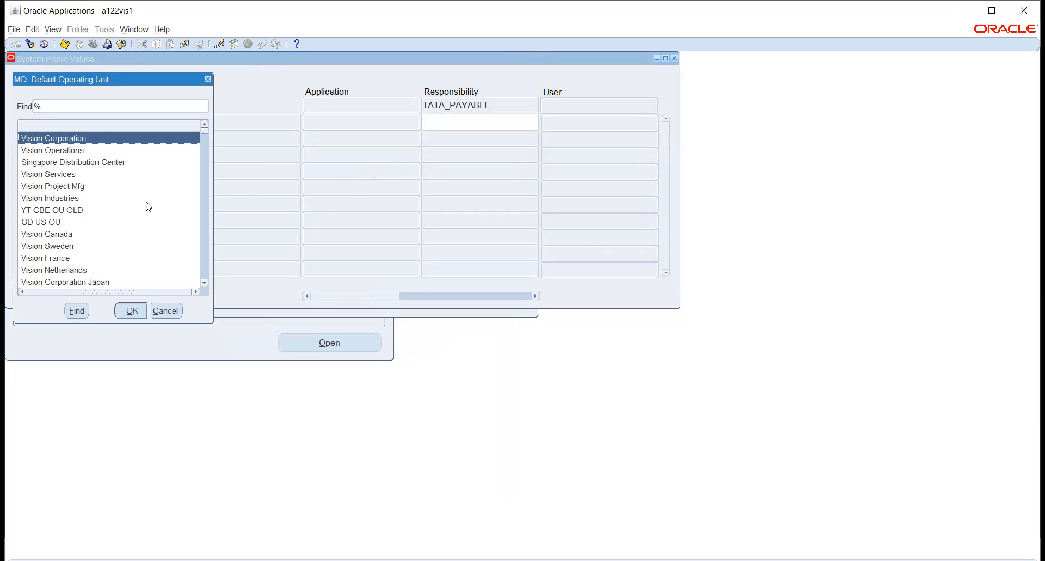
{"action": "type", "text": "m"}
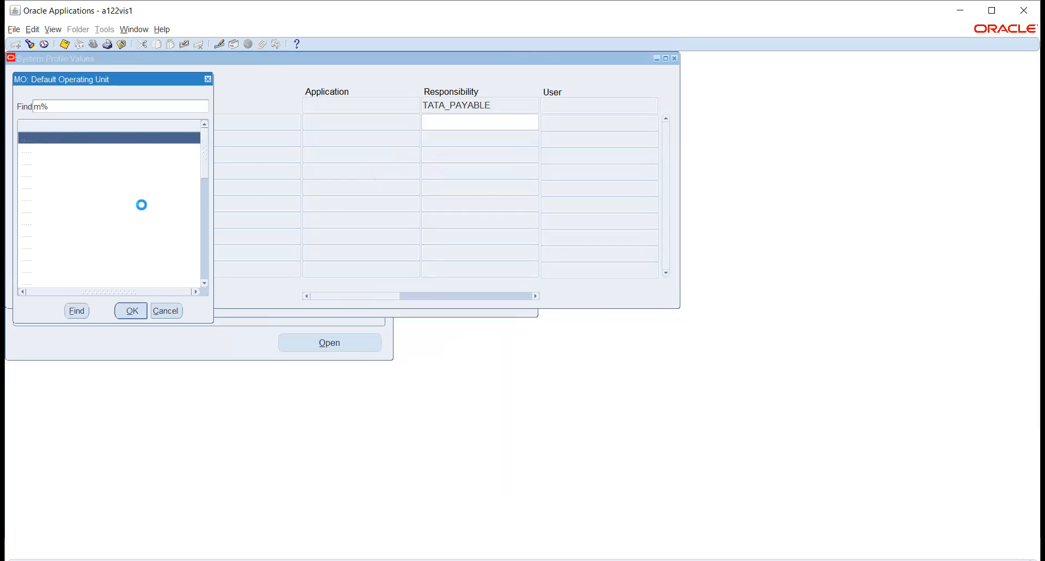
{"action": "key", "text": "BackSpace"}
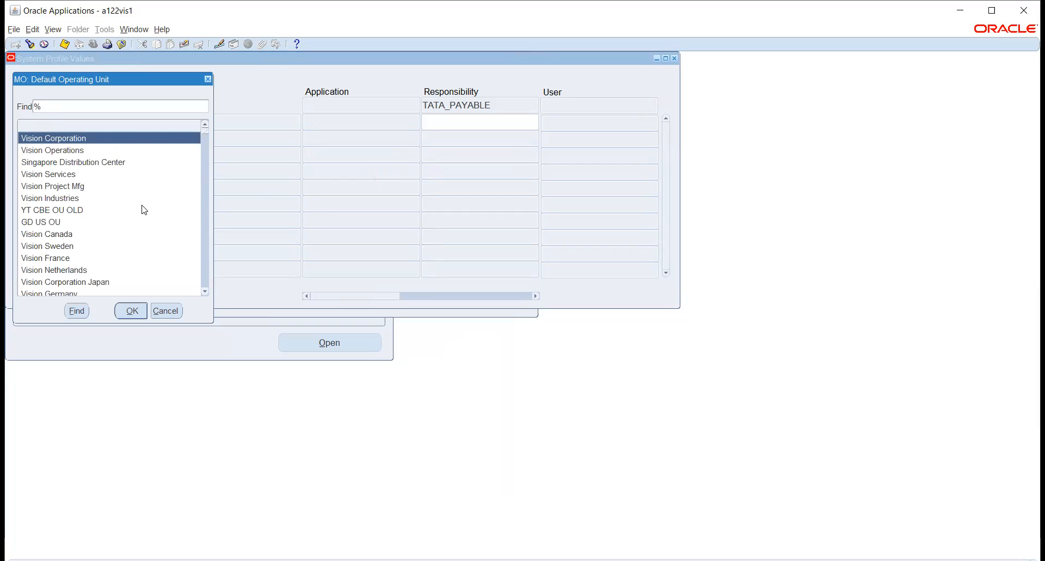
{"action": "type", "text": "ta"}
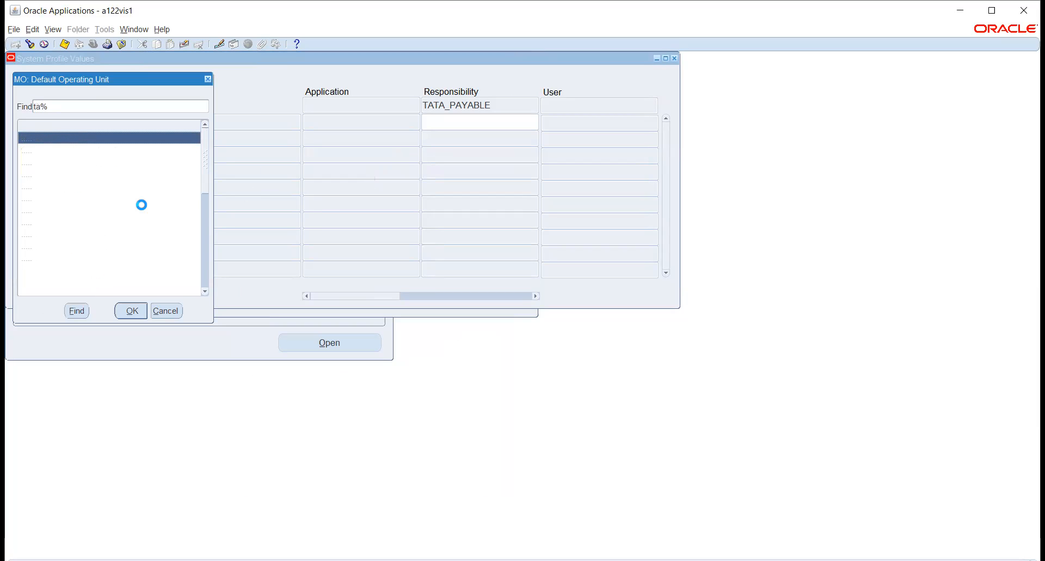
{"action": "key", "text": "Down"}
{"action": "key", "text": "Down"}
{"action": "key", "text": "Down"}
{"action": "key", "text": "Return"}
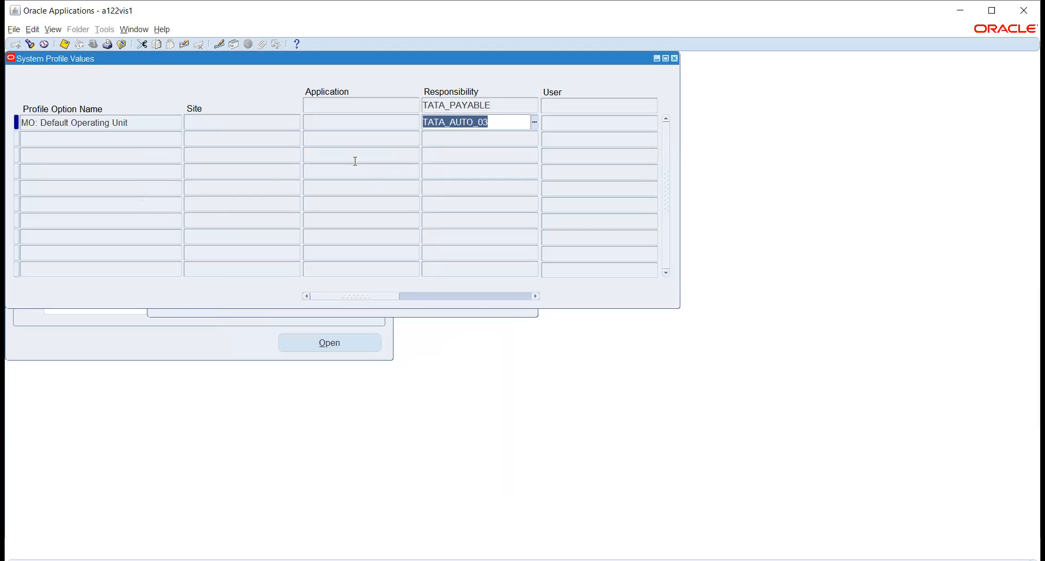
{"action": "left_click", "coordinate": [674, 58]}
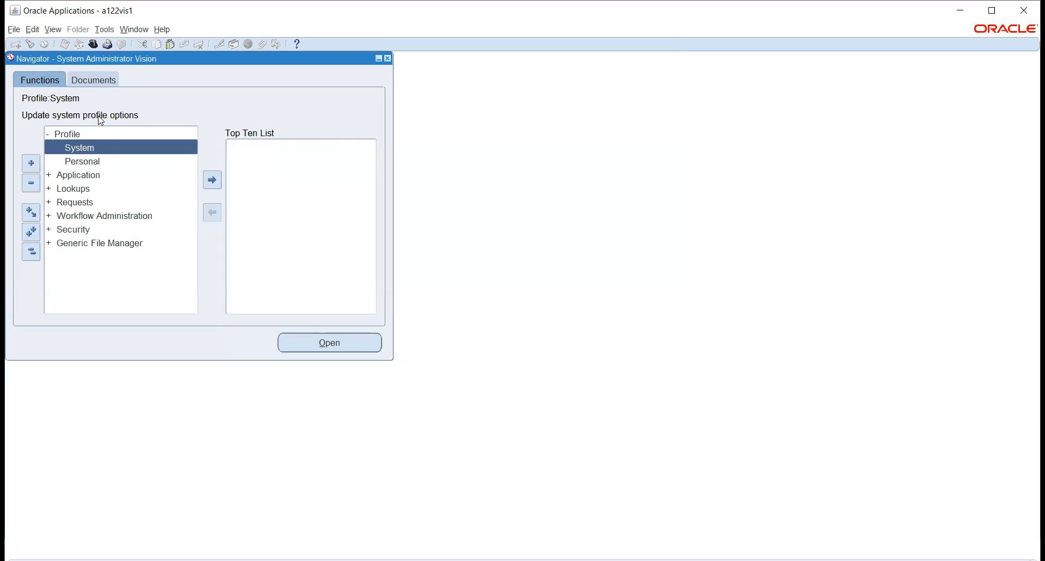
Switch to the TATA_PAYABLE responsibility
{"action": "left_click", "coordinate": [94, 45]}
{"action": "type", "text": "t%"}
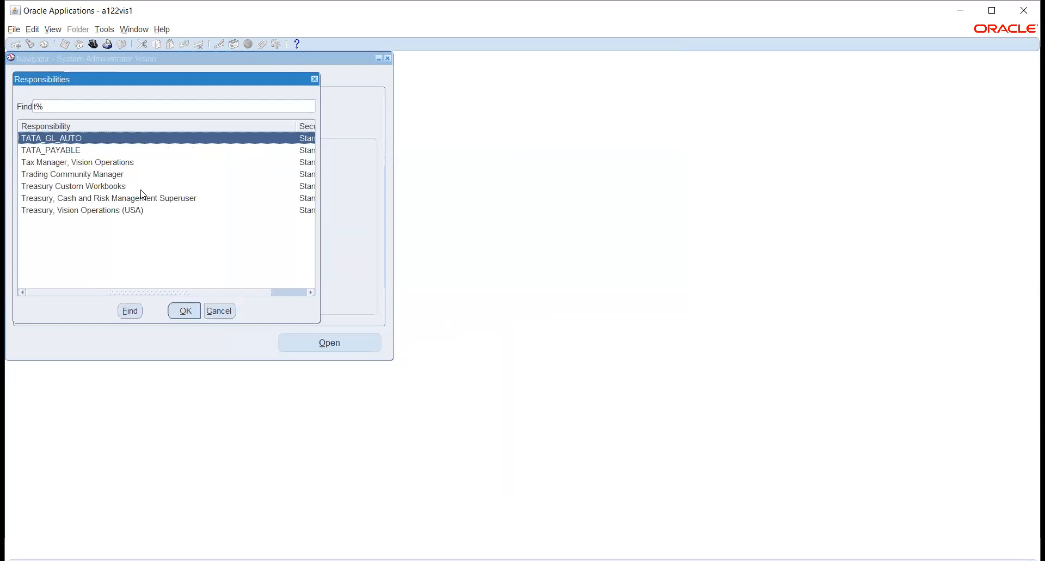
{"action": "left_click", "coordinate": [70, 152]}
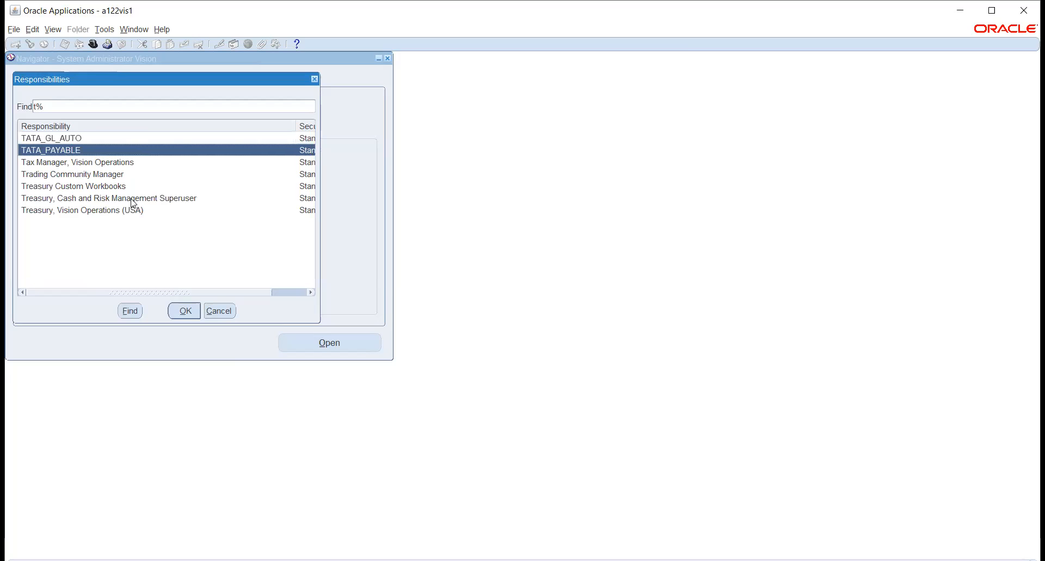
{"action": "left_click", "coordinate": [186, 311]}
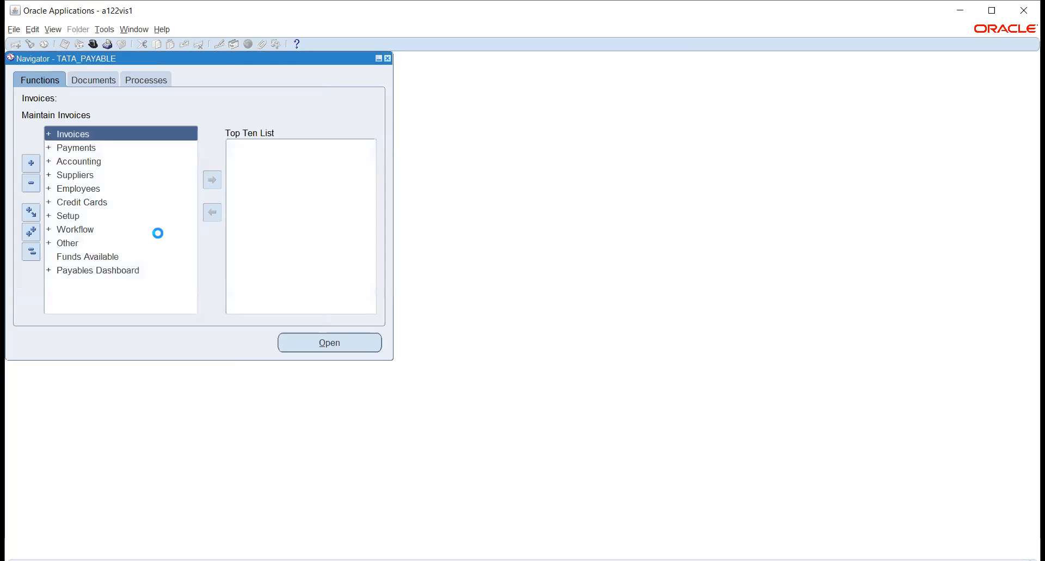
Open the Financials Options form from the Setup options of TATA_PAYABLE
{"action": "double_click", "coordinate": [66, 217]}
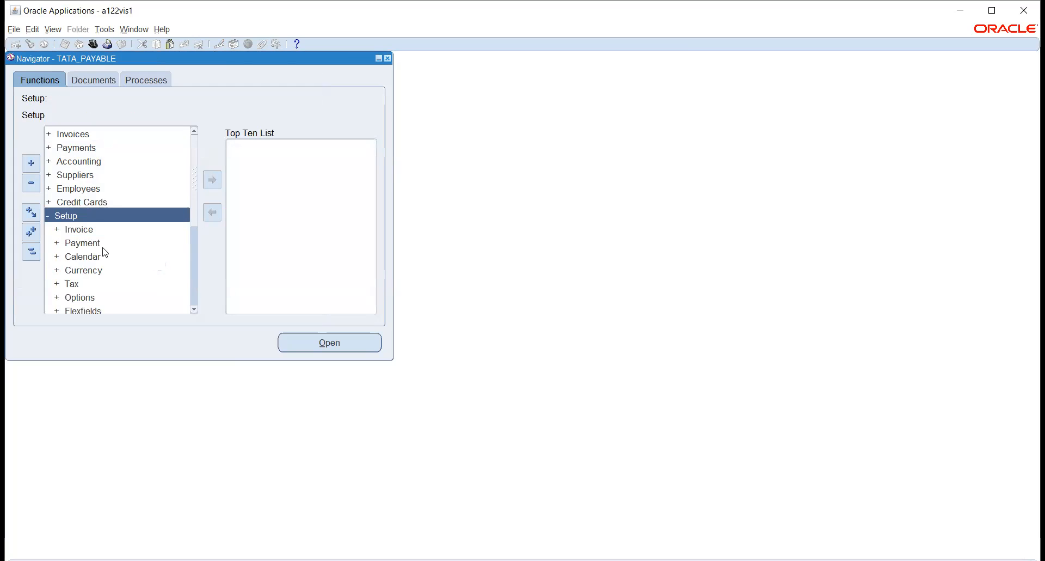
{"action": "scroll", "coordinate": [103, 252], "scroll_direction": "down", "scroll_amount": 1}
{"action": "left_click", "coordinate": [85, 258]}
{"action": "double_click", "coordinate": [85, 258]}
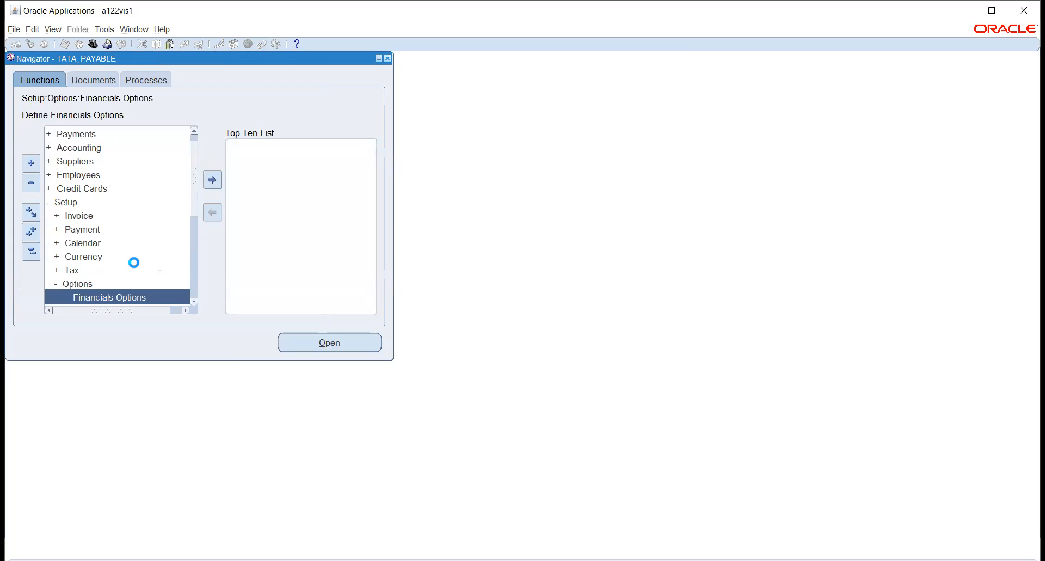
{"action": "scroll", "coordinate": [131, 265], "scroll_direction": "down", "scroll_amount": 1}
{"action": "double_click", "coordinate": [114, 255]}
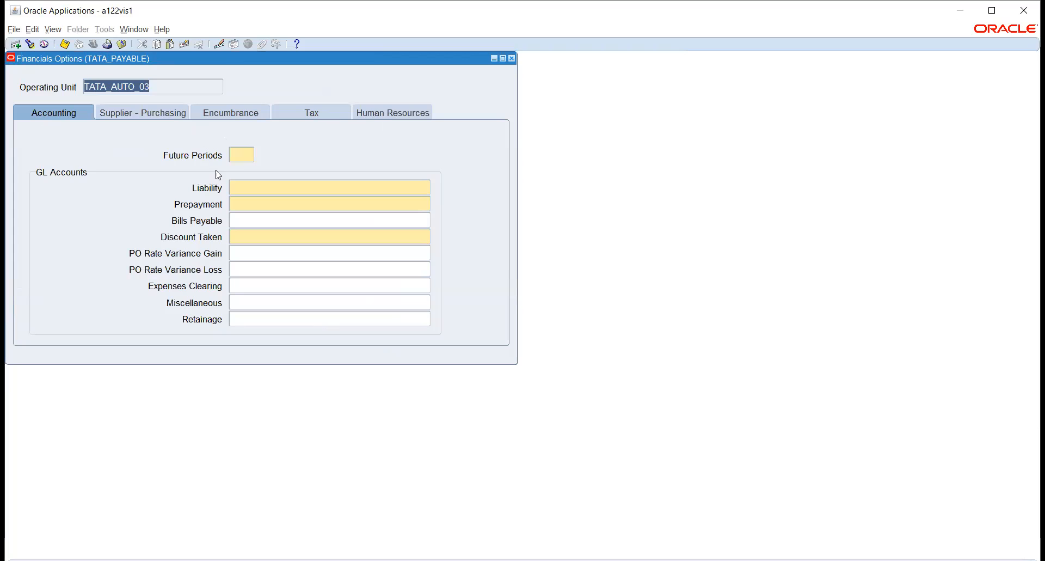
{"action": "left_click", "coordinate": [242, 155]}
{"action": "type", "text": "1"}
{"action": "key", "text": "Tab"}
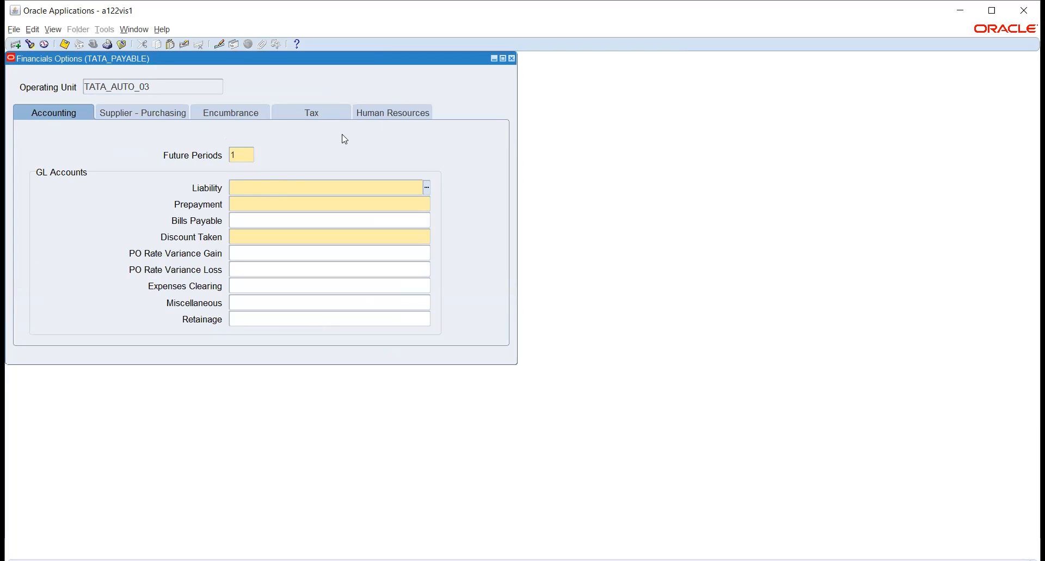
{"action": "left_click", "coordinate": [512, 59]}
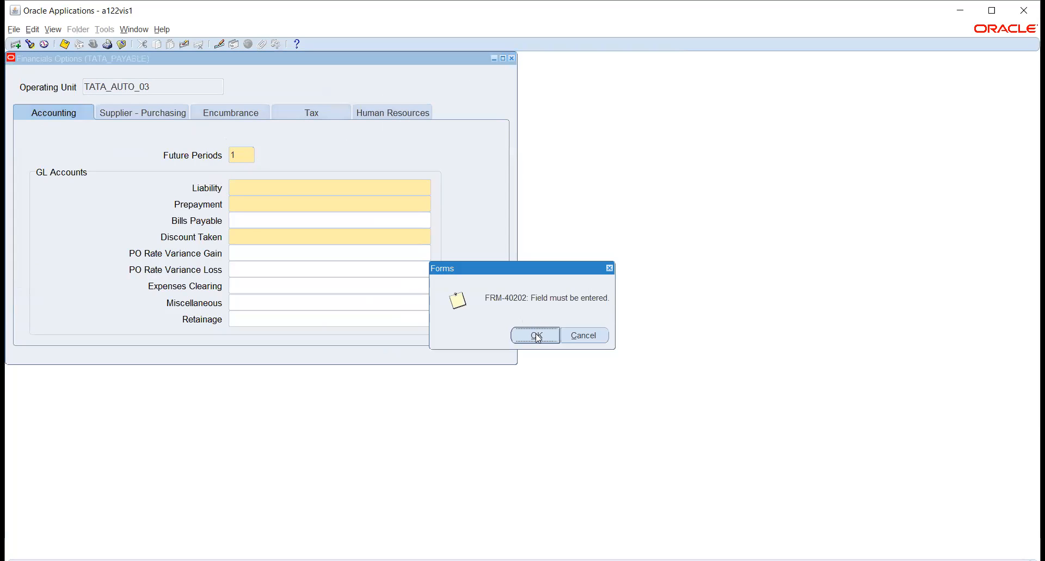
{"action": "left_click", "coordinate": [536, 333]}
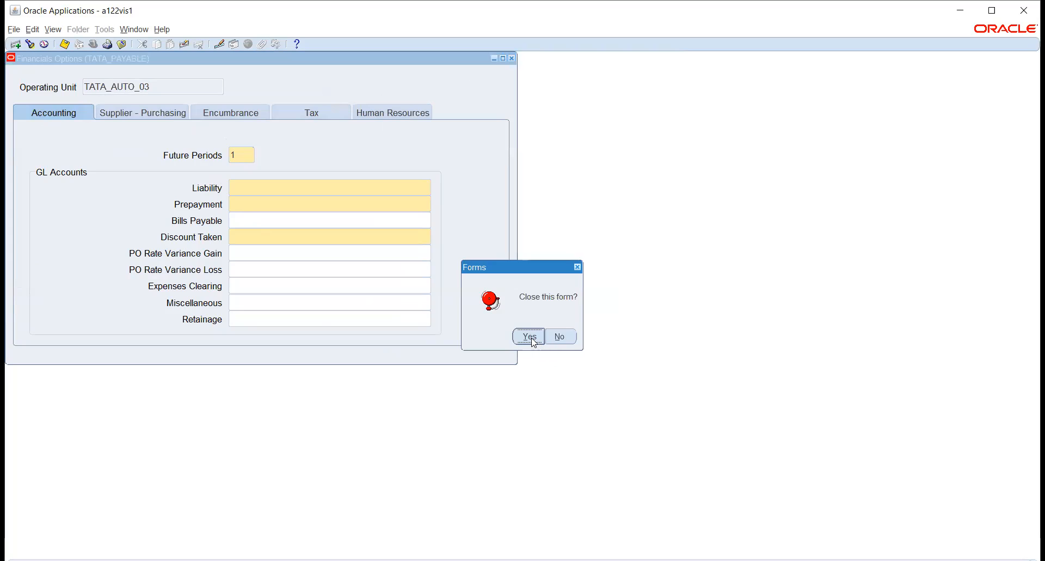
{"action": "left_click", "coordinate": [531, 337]}
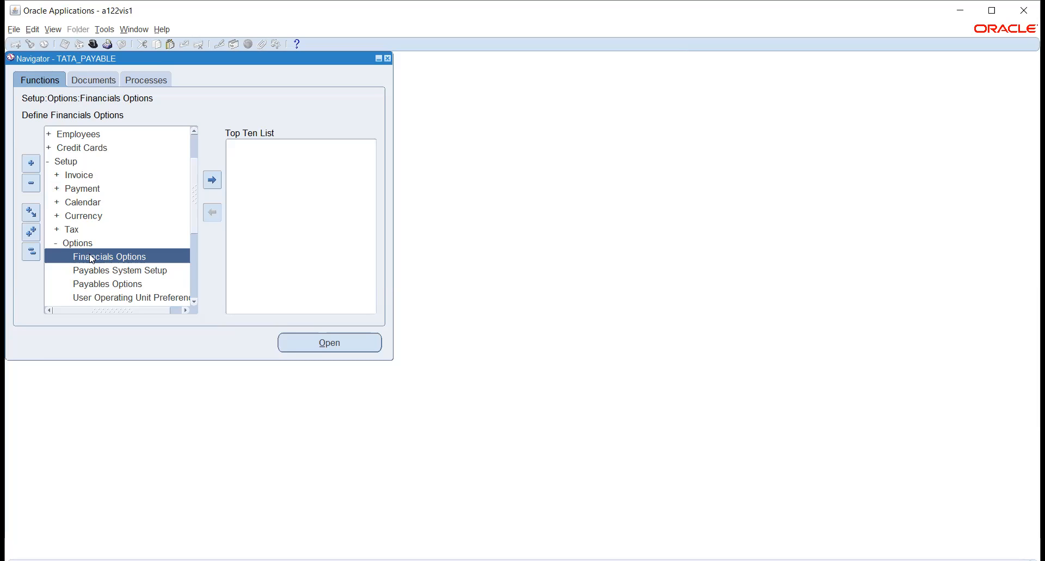
Reopen the Financials Options form for TATA_AUTO_03 and set Future Periods to 1
{"action": "left_click", "coordinate": [322, 343]}
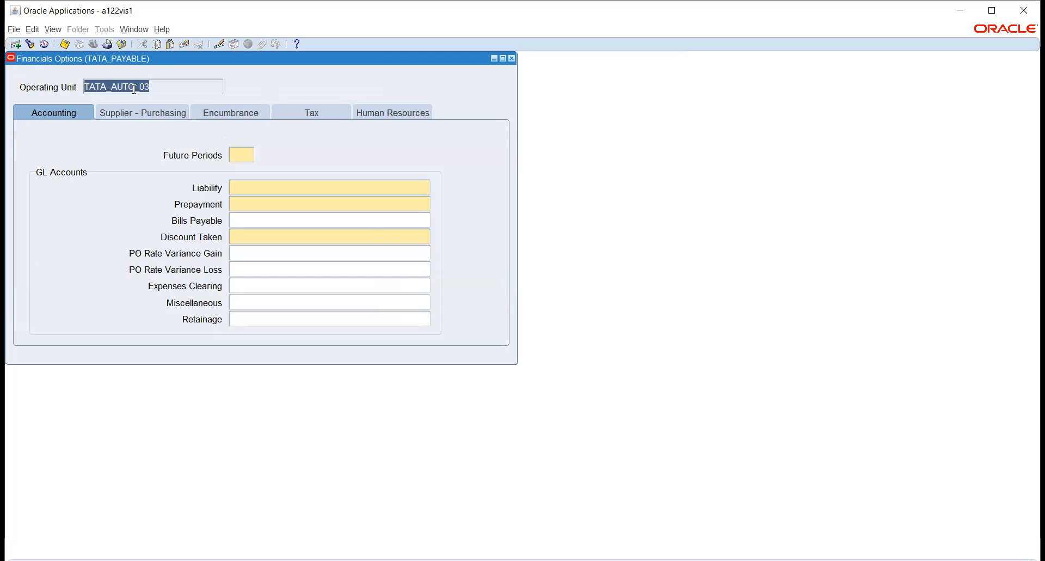
{"action": "left_click", "coordinate": [241, 156]}
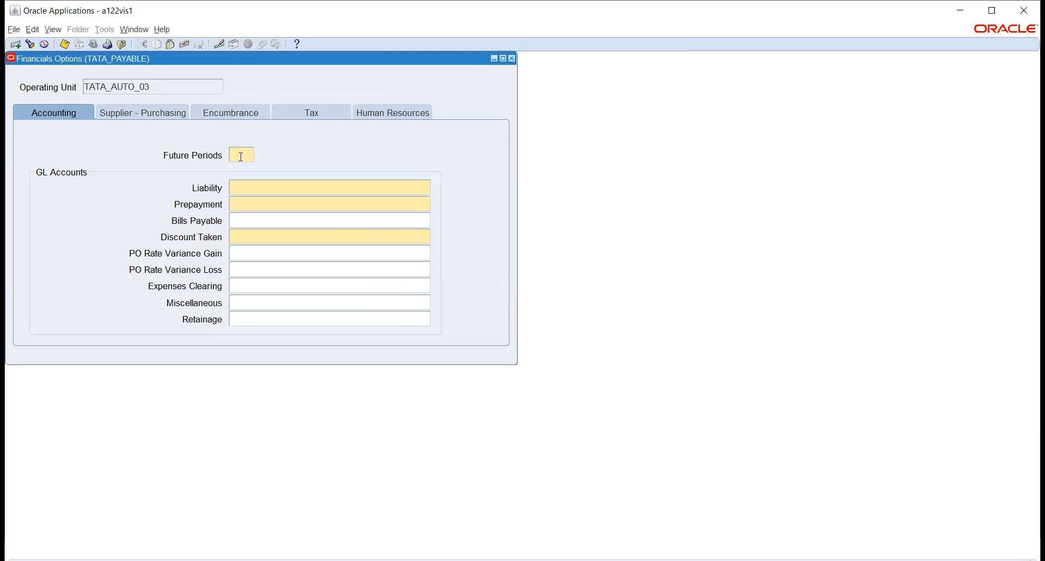
{"action": "key", "text": "Tab"}
Set the Liability account to company 03, location 100 CHENNAI, account 2208 New- Supplier Liability Account and intercompany 03
{"action": "left_click", "coordinate": [427, 187]}
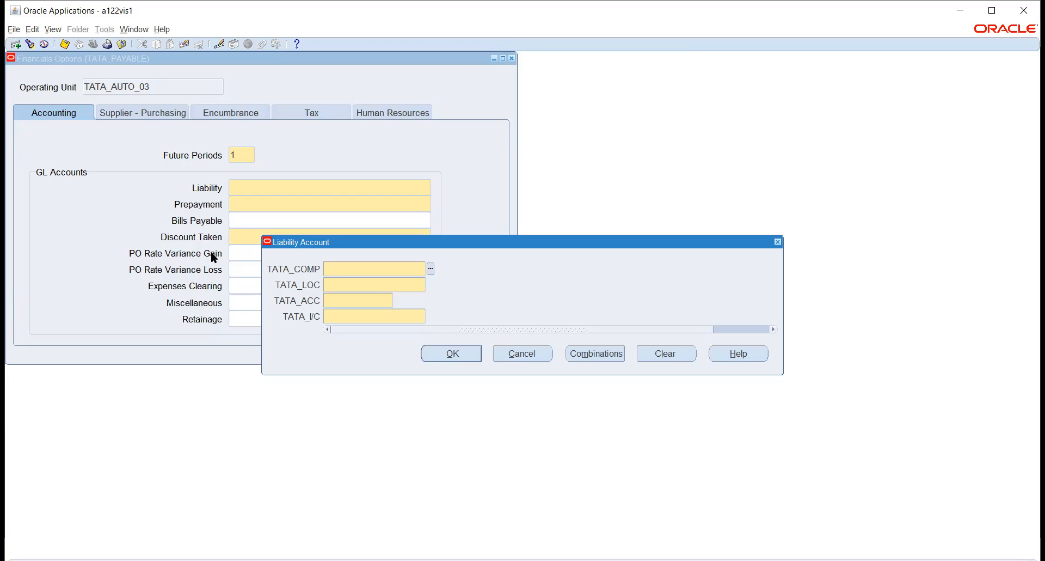
{"action": "left_click", "coordinate": [431, 269]}
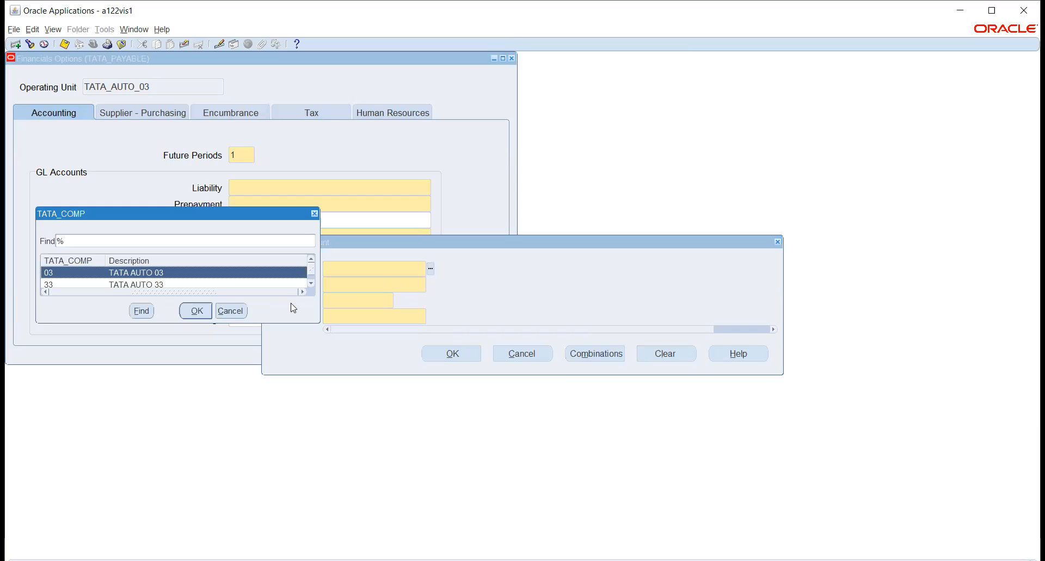
{"action": "left_click", "coordinate": [192, 311]}
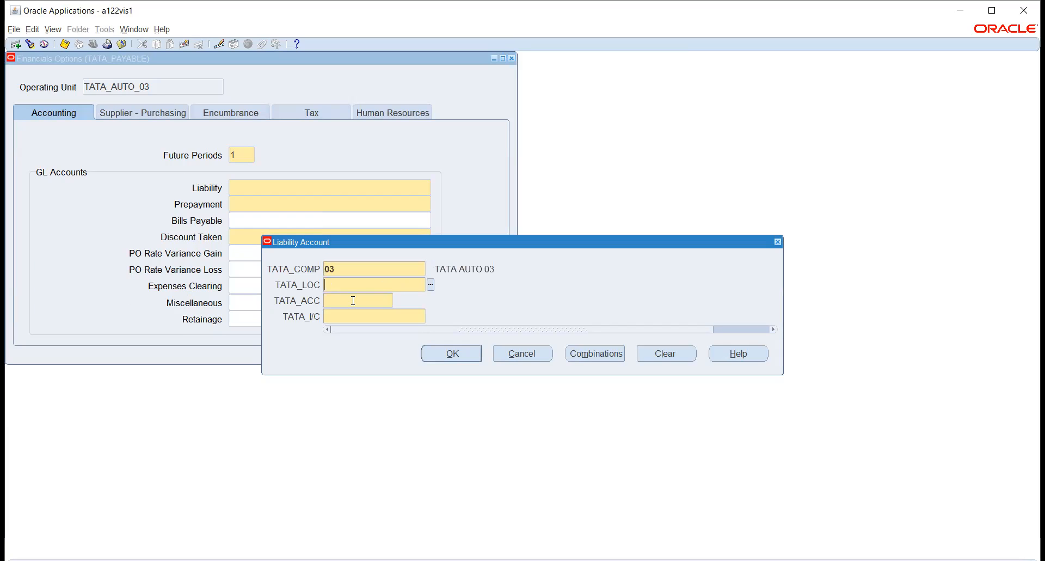
{"action": "left_click", "coordinate": [432, 286]}
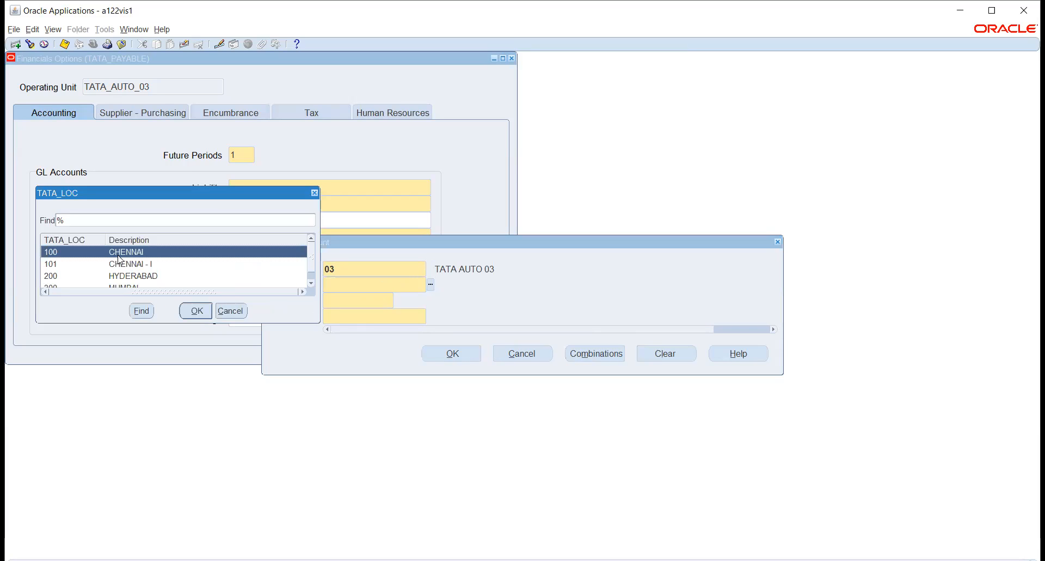
{"action": "left_click", "coordinate": [188, 313]}
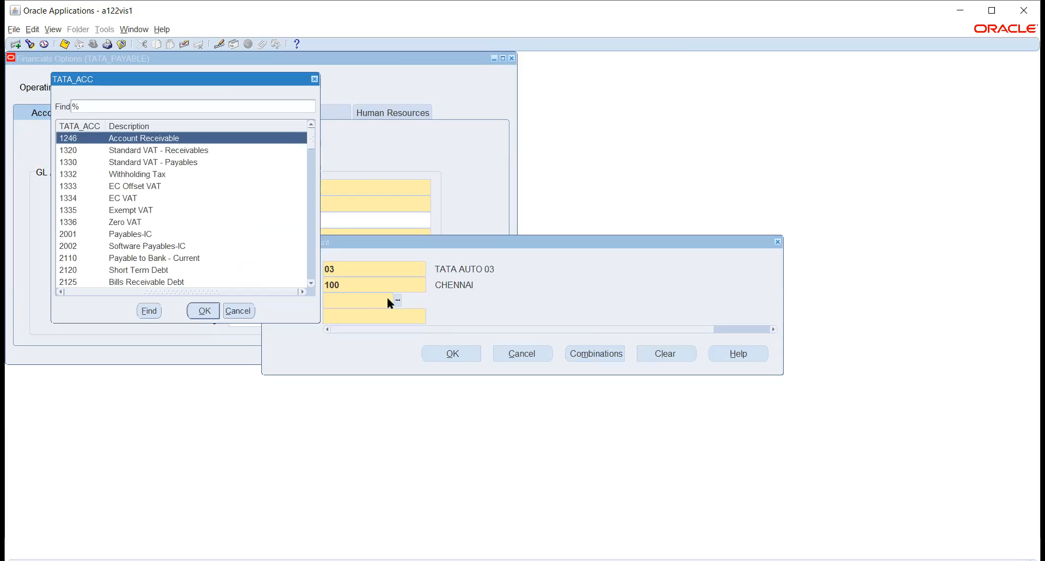
{"action": "left_click", "coordinate": [172, 111]}
{"action": "type", "text": "LIAB"}
{"action": "key", "text": "Return"}
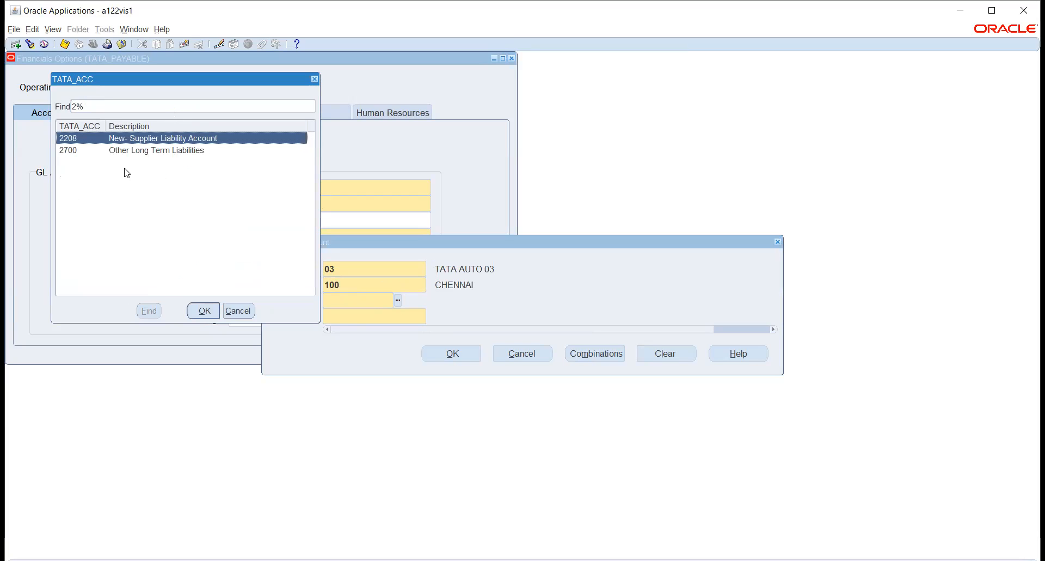
{"action": "left_click", "coordinate": [198, 312]}
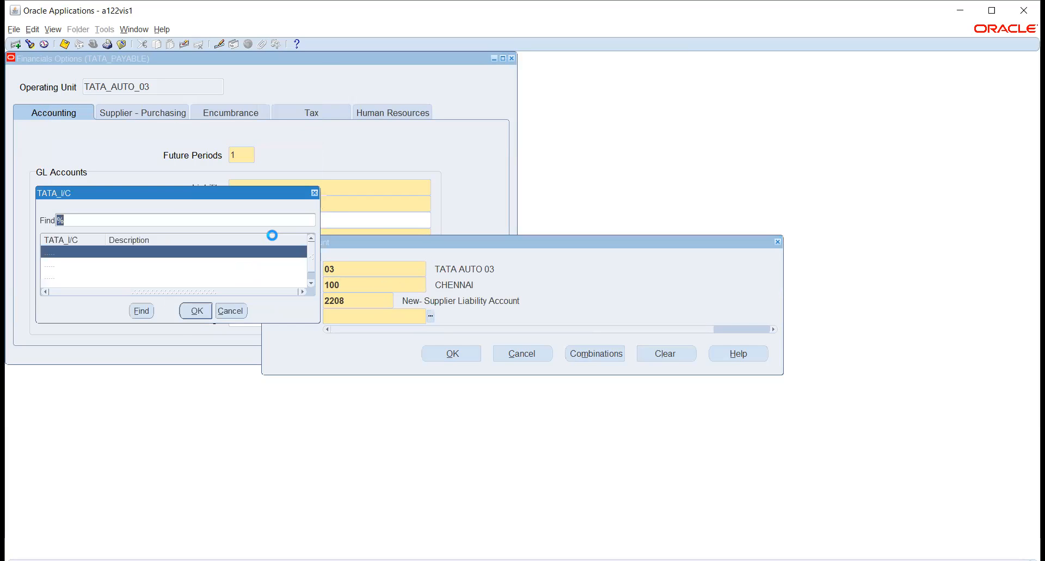
{"action": "left_click", "coordinate": [187, 311]}
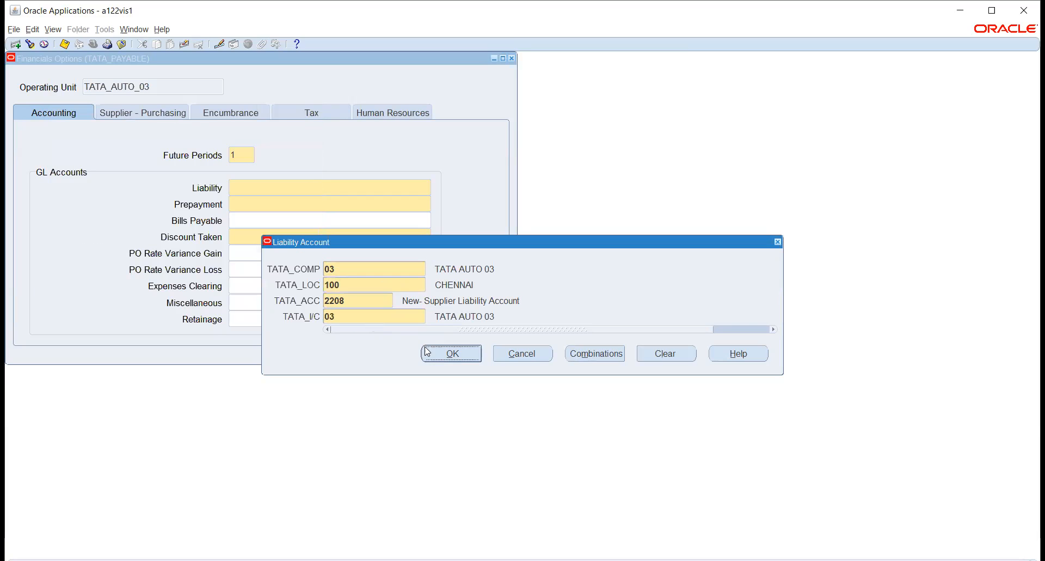
{"action": "key", "text": "Return"}
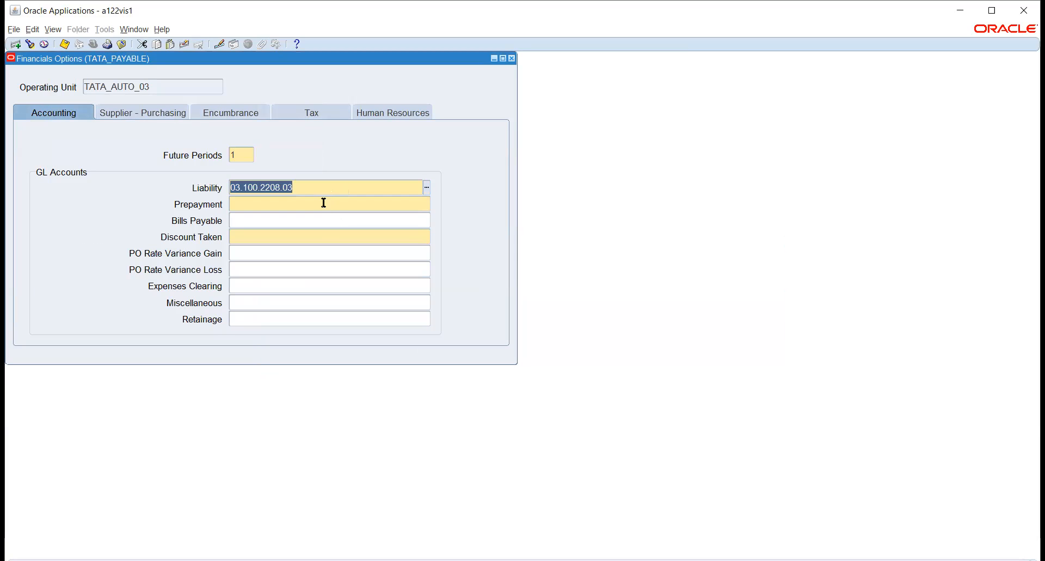
Set the Prepayment account to company 03, location 100 CHENNAI, account 1340 Prepaid Advance and intercompany 03
{"action": "left_click", "coordinate": [323, 204]}
{"action": "type", "text": "03.100.2208.03"}
{"action": "left_click", "coordinate": [427, 204]}
{"action": "left_click", "coordinate": [367, 300]}
{"action": "left_click", "coordinate": [398, 300]}
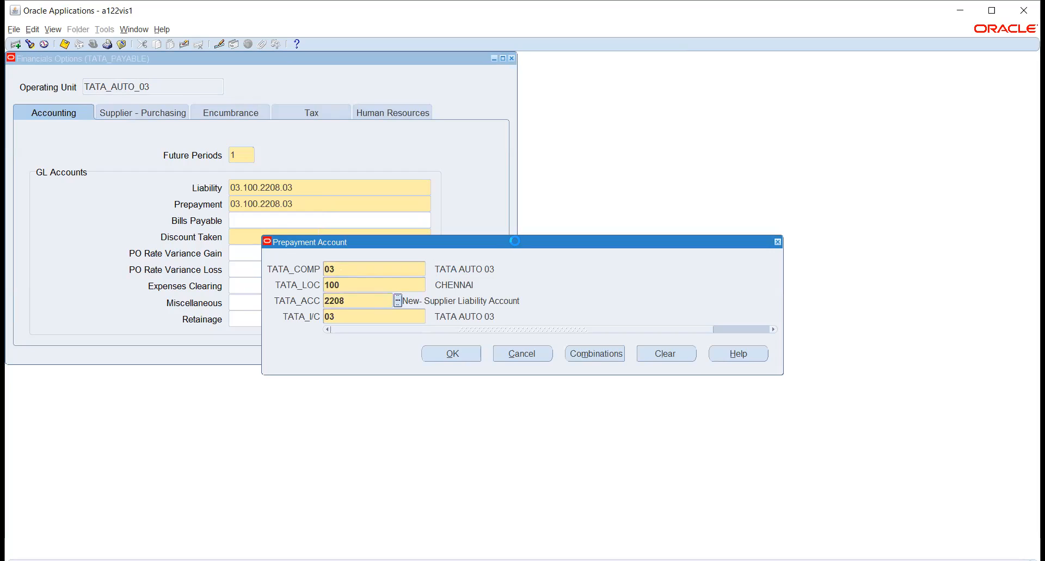
{"action": "left_click", "coordinate": [166, 106]}
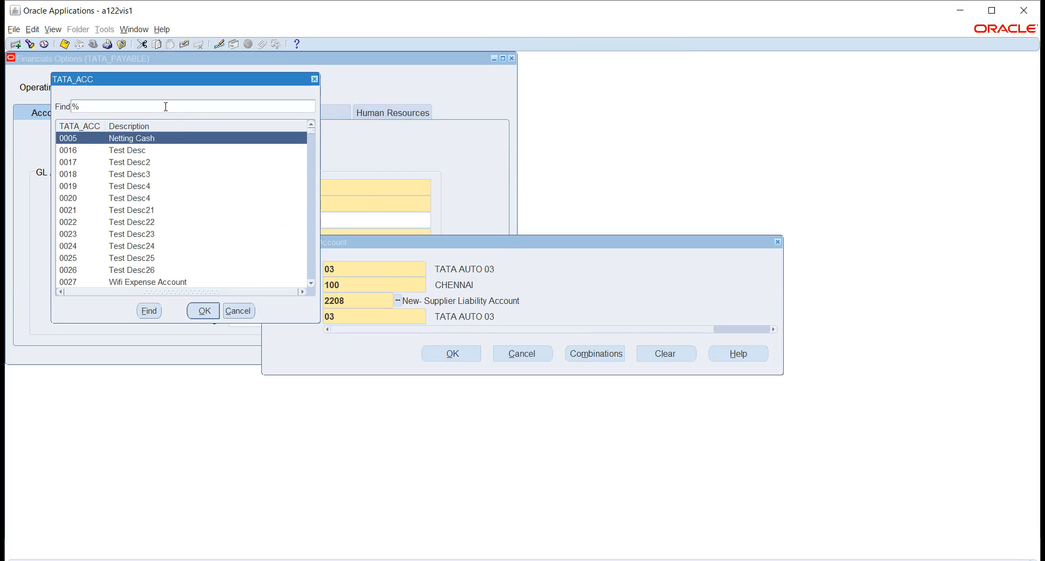
{"action": "type", "text": "PREP"}
{"action": "type", "text": "A"}
{"action": "key", "text": "Return"}
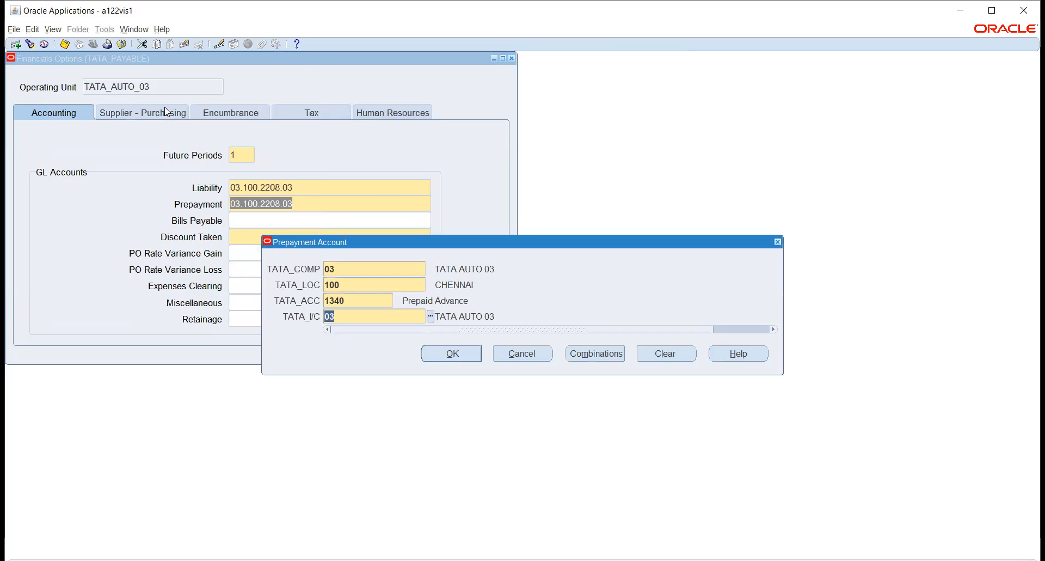
{"action": "left_click", "coordinate": [456, 349]}
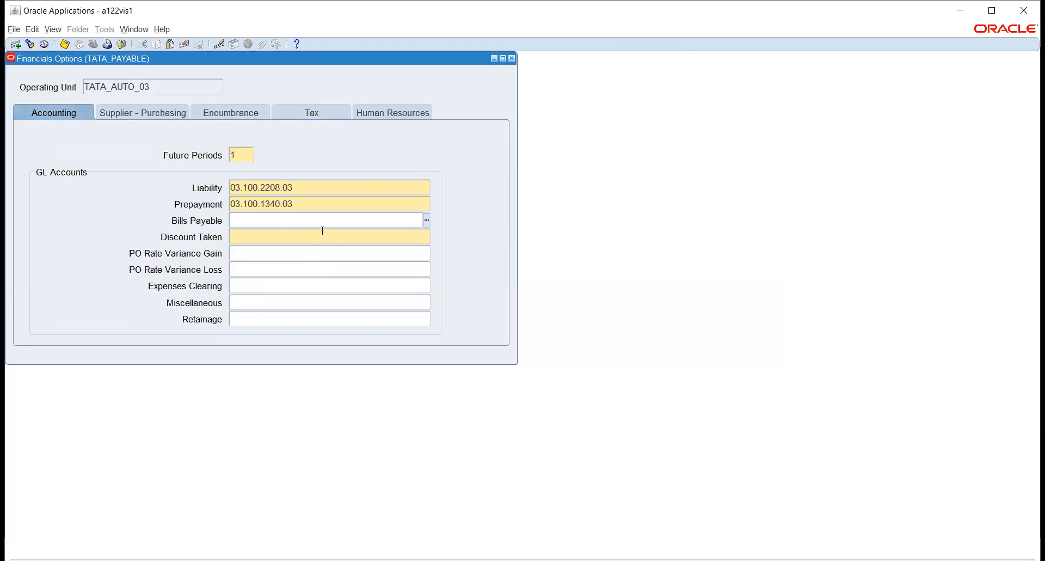
Set the Discount Taken account to company 03, location 100 CHENNAI, account 4170 Payment Discount and intercompany 03
{"action": "left_click", "coordinate": [326, 236]}
{"action": "type", "text": "03.100.2208.03"}
{"action": "left_click", "coordinate": [427, 238]}
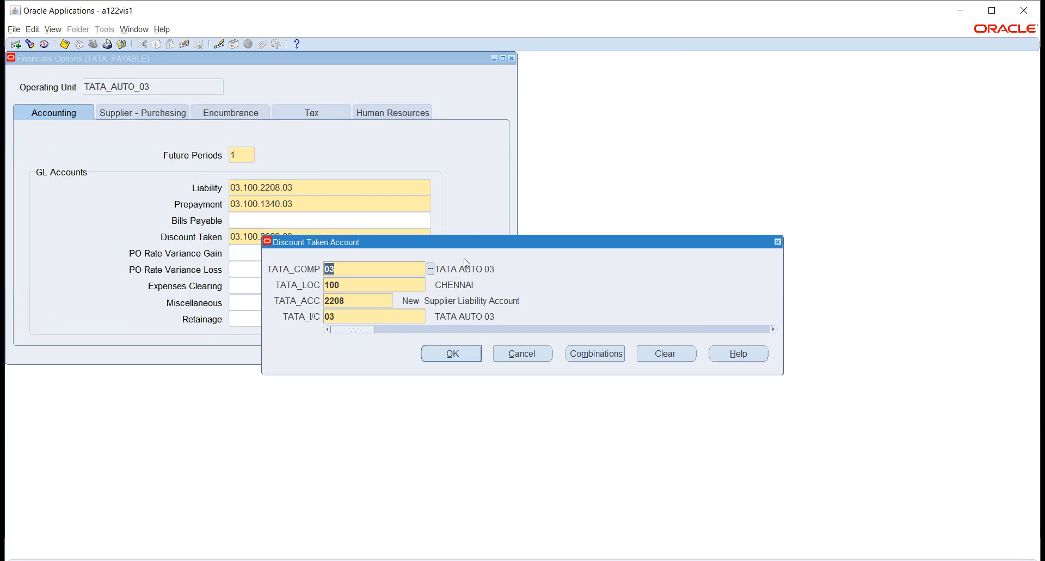
{"action": "left_click", "coordinate": [372, 300]}
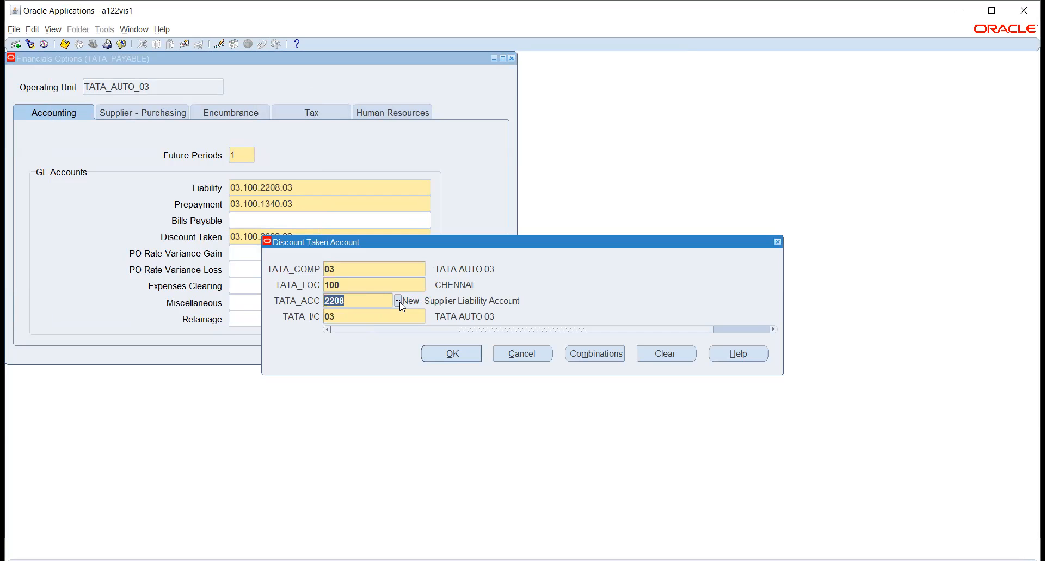
{"action": "left_click", "coordinate": [399, 300]}
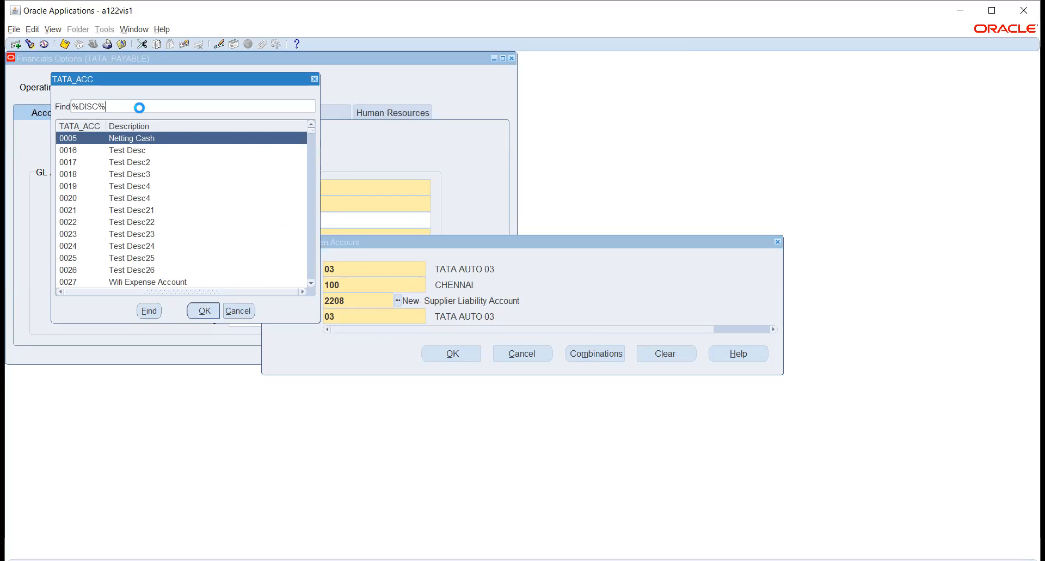
{"action": "key", "text": "Return"}
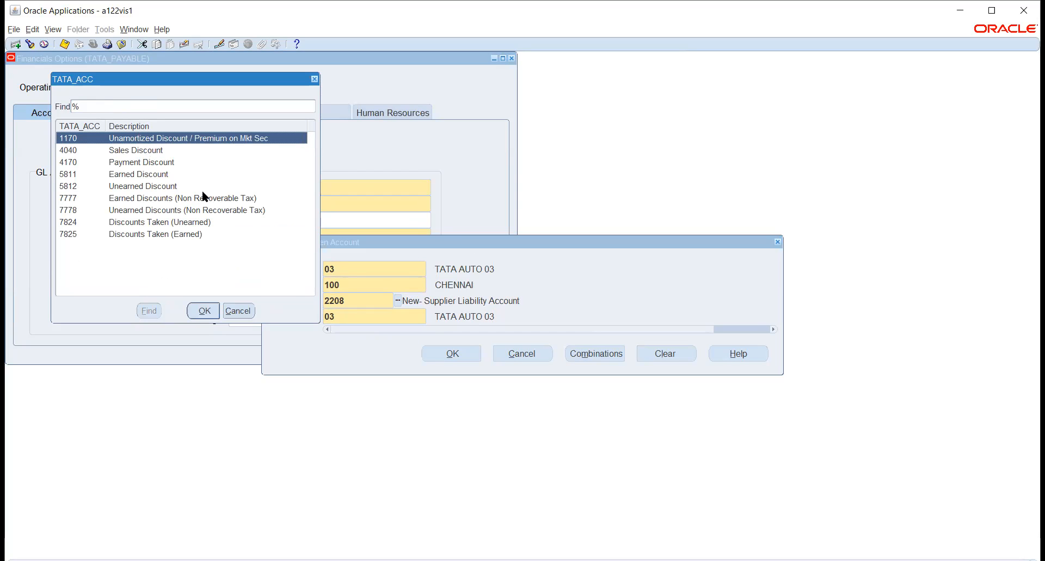
{"action": "left_click", "coordinate": [196, 165]}
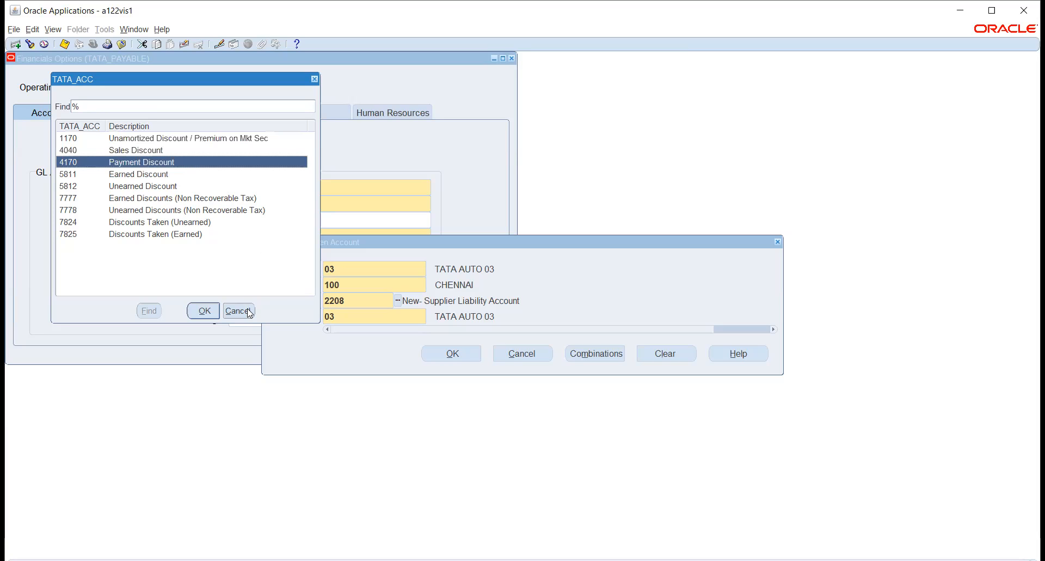
{"action": "left_click", "coordinate": [207, 310]}
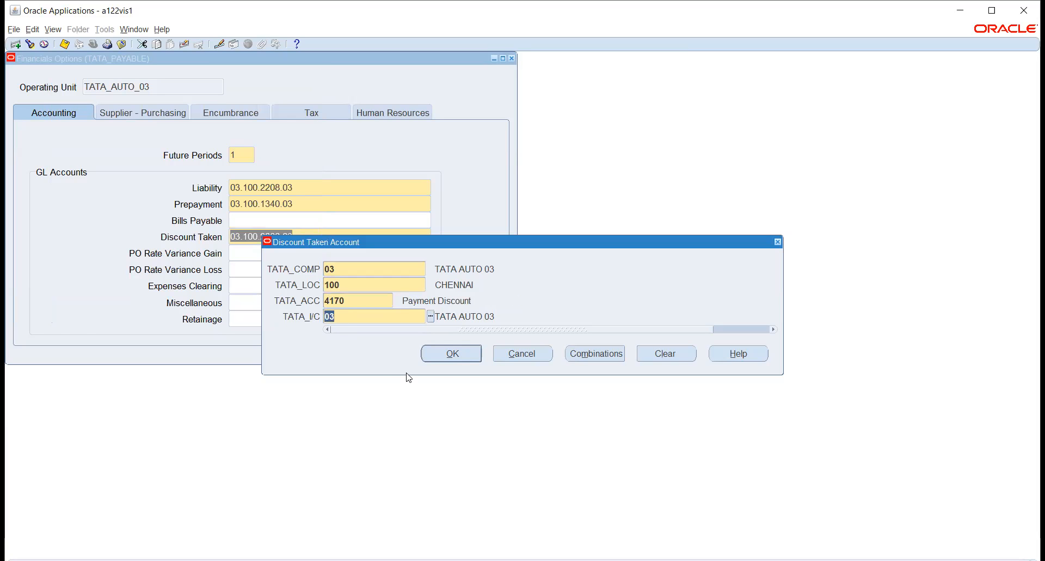
{"action": "left_click", "coordinate": [466, 355]}
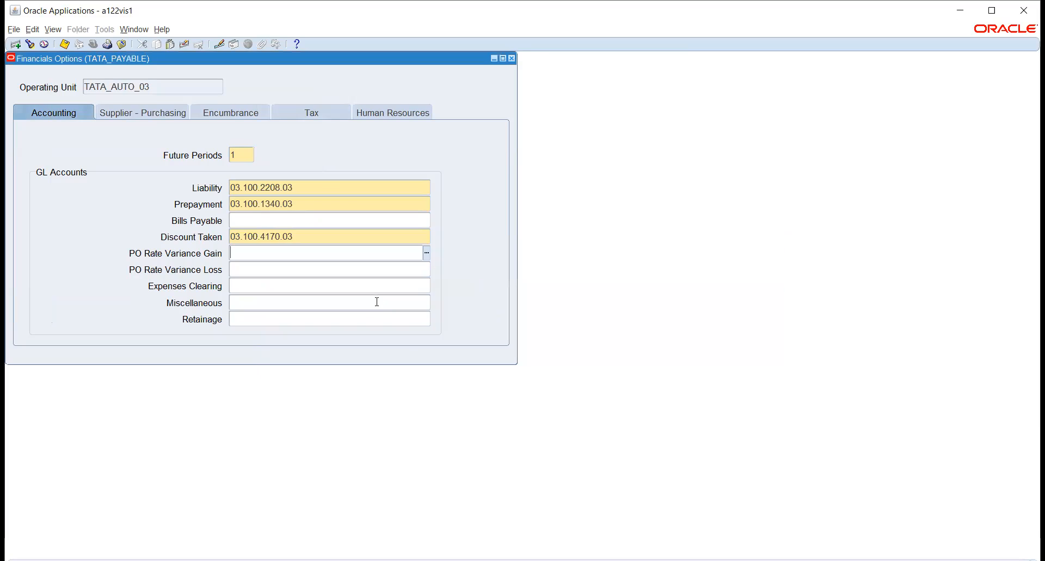
Try to save the TATA_AUTO_03 financials options and go to the required Inventory Organization entry in the Supplier - Purchasing settings
{"action": "left_click", "coordinate": [376, 301]}
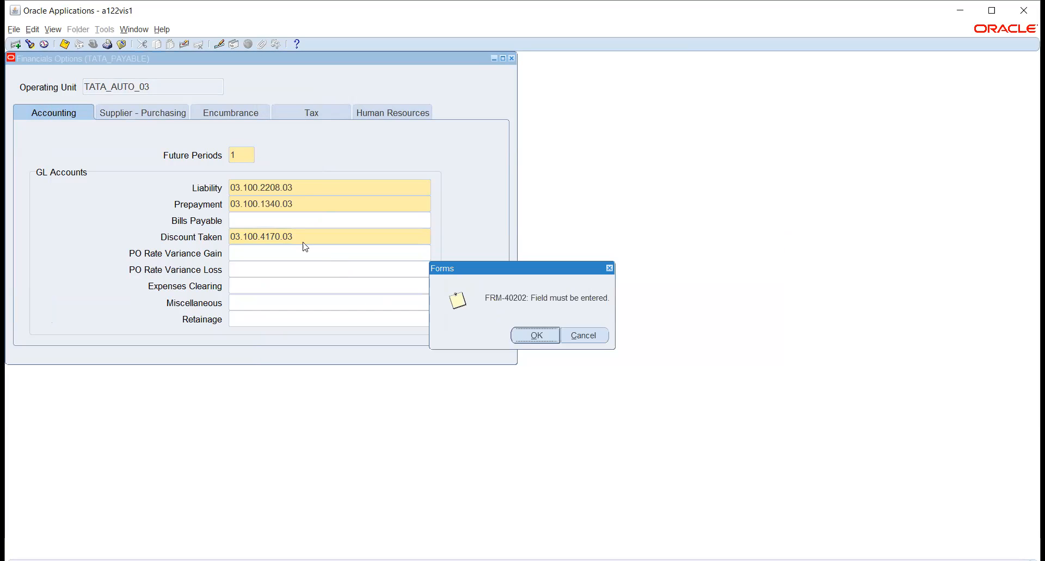
{"action": "left_click", "coordinate": [535, 335]}
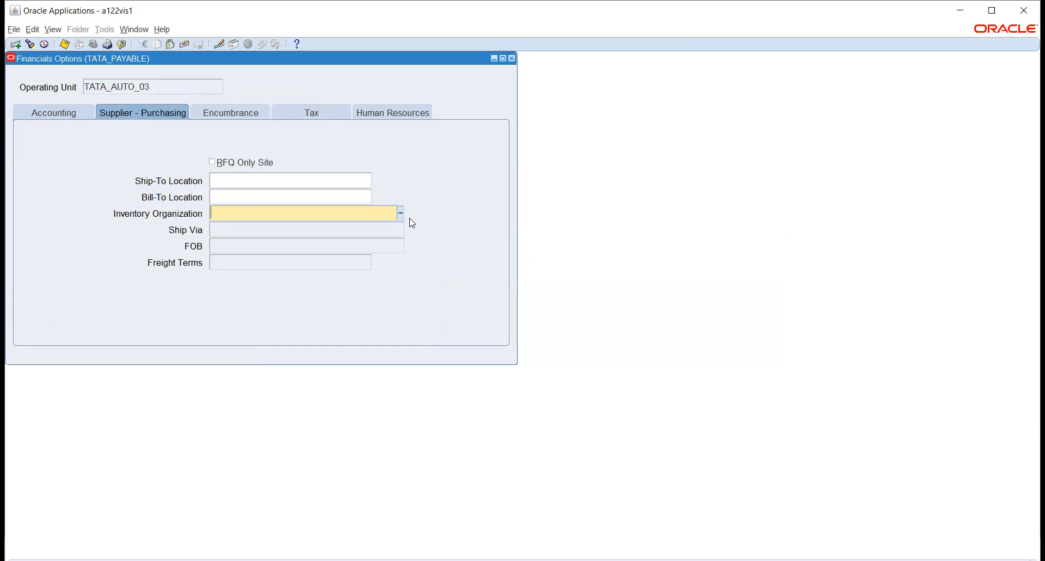
Look up the available inventory organizations for the TATA_AUTO_03 operating unit, then close the Financials Options form
{"action": "left_click", "coordinate": [402, 213]}
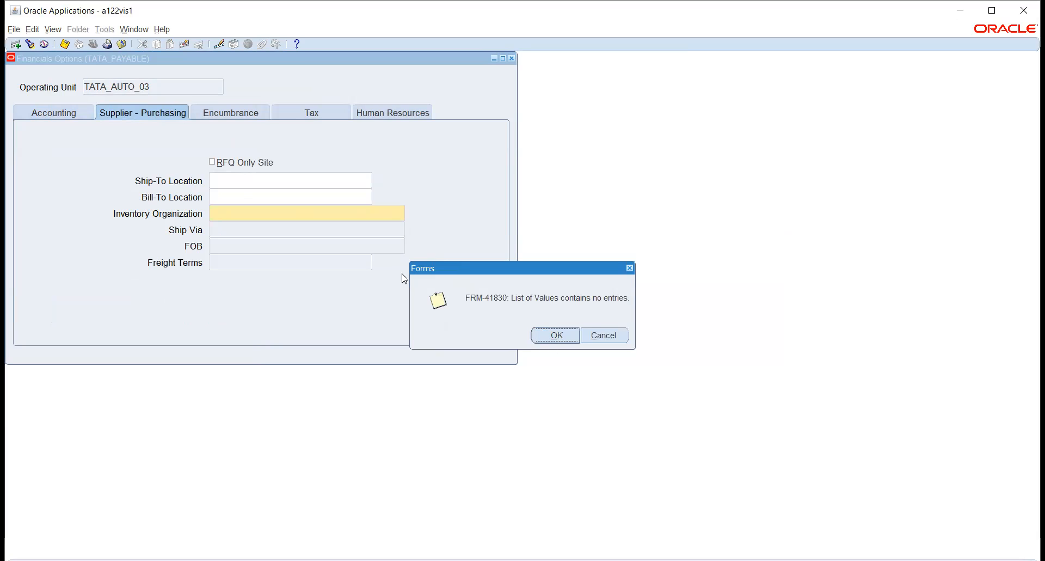
{"action": "left_click", "coordinate": [552, 335]}
{"action": "left_click", "coordinate": [511, 58]}
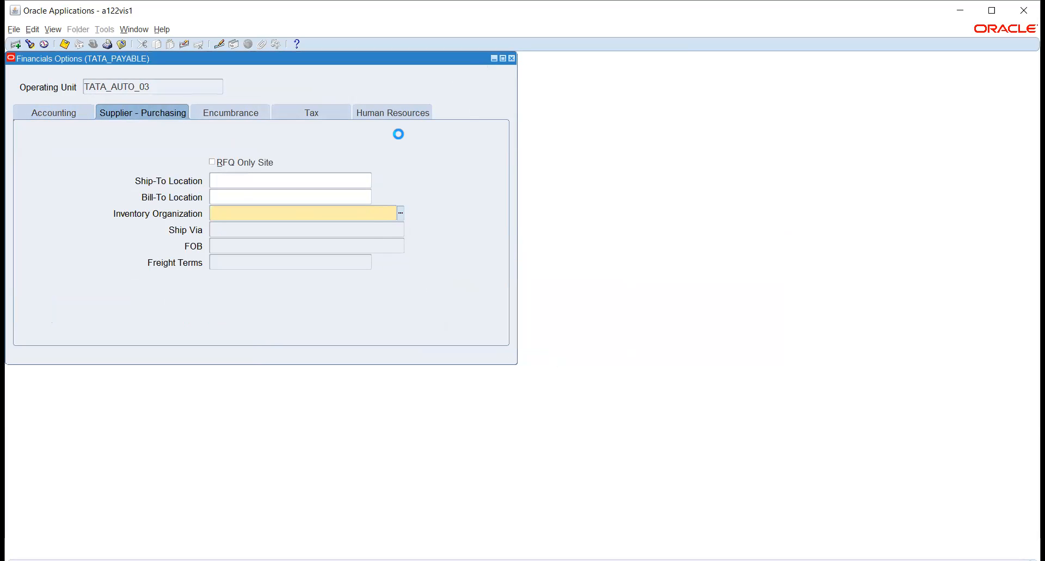
{"action": "left_click", "coordinate": [524, 336]}
{"action": "left_click", "coordinate": [531, 335]}
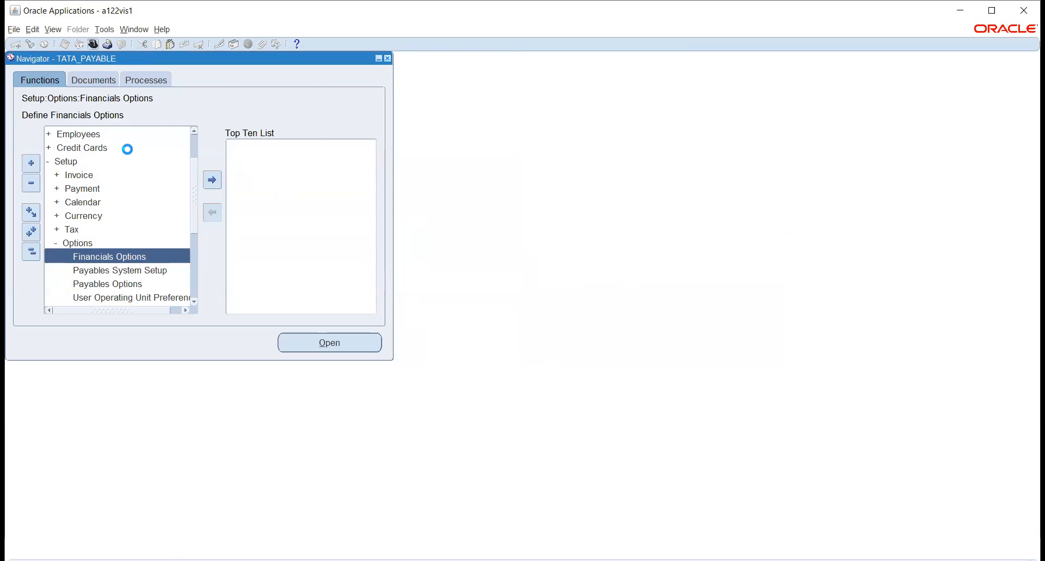
{"action": "type", "text": "inv"}
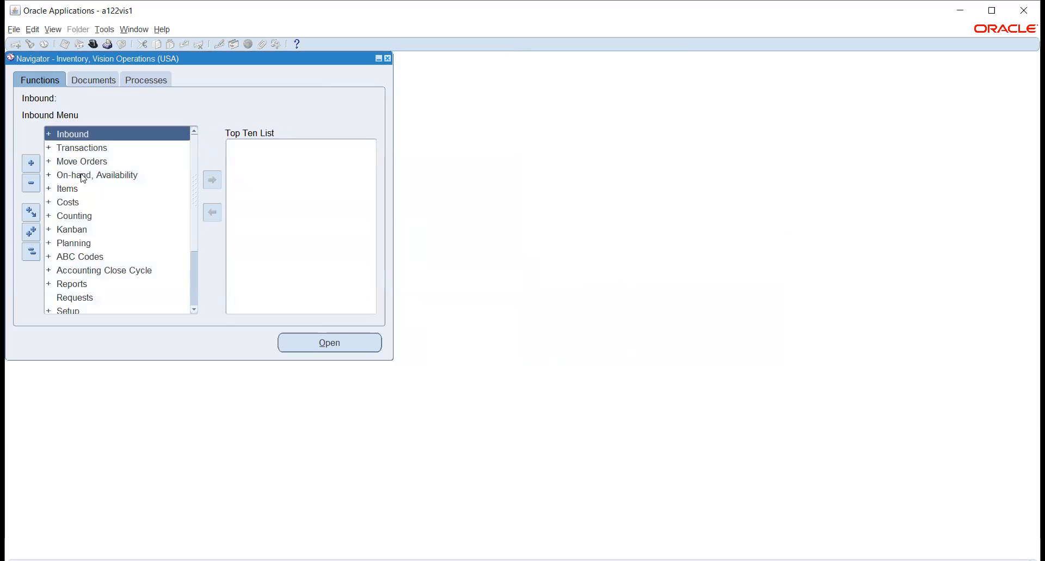
{"action": "scroll", "coordinate": [80, 184], "scroll_direction": "down", "scroll_amount": 2}
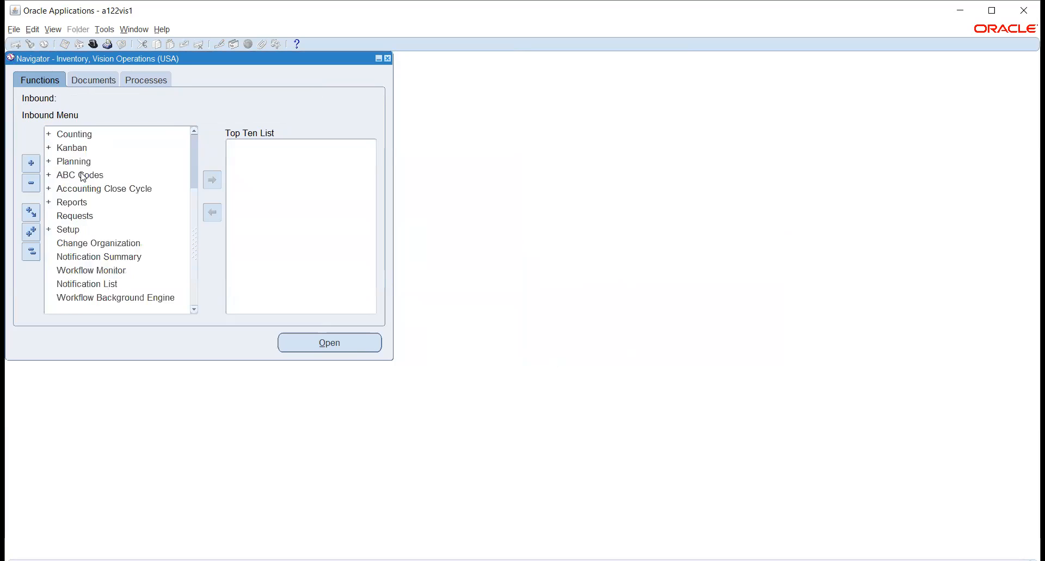
{"action": "left_click", "coordinate": [68, 229]}
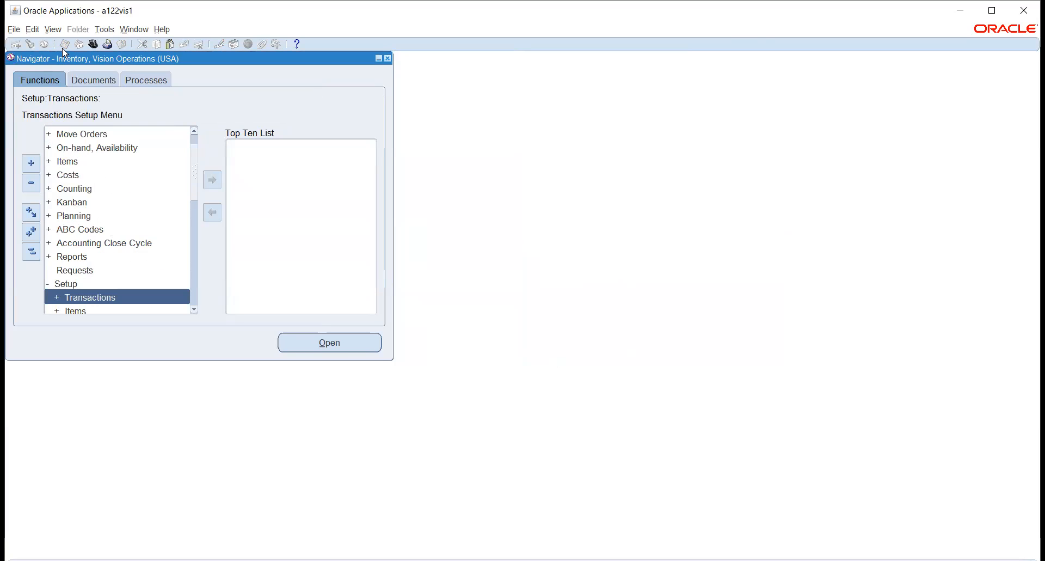
Switch to the Human Resources, Vision Enterprises responsibility and start a new organization record under Work Structures
{"action": "left_click", "coordinate": [92, 46]}
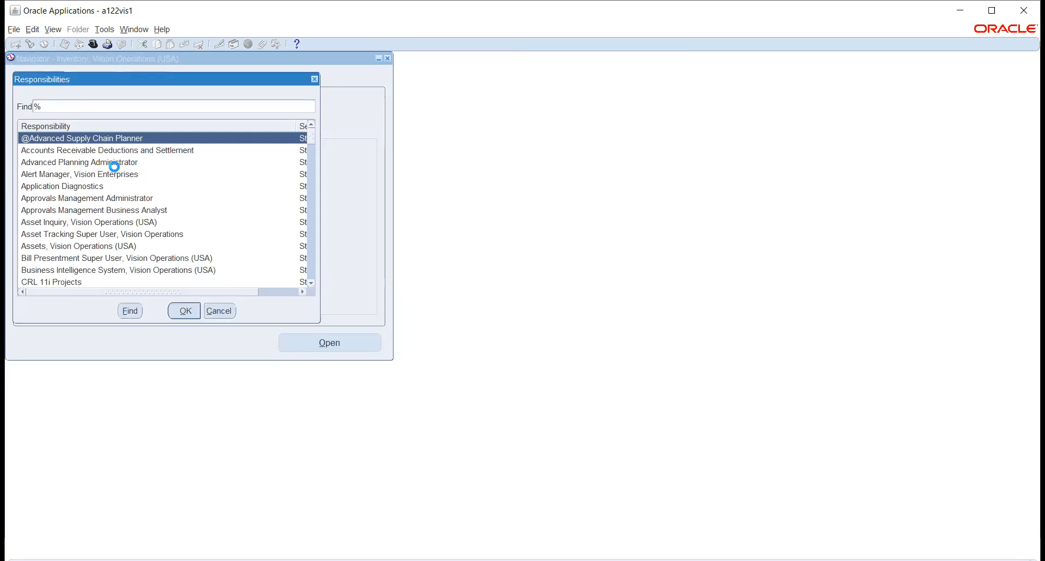
{"action": "double_click", "coordinate": [115, 172]}
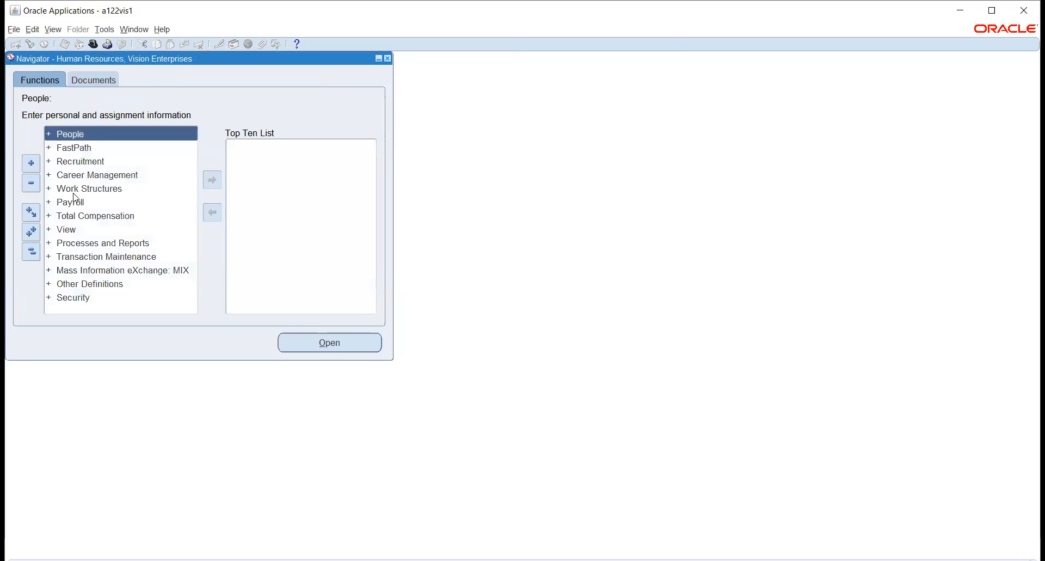
{"action": "left_click", "coordinate": [72, 189]}
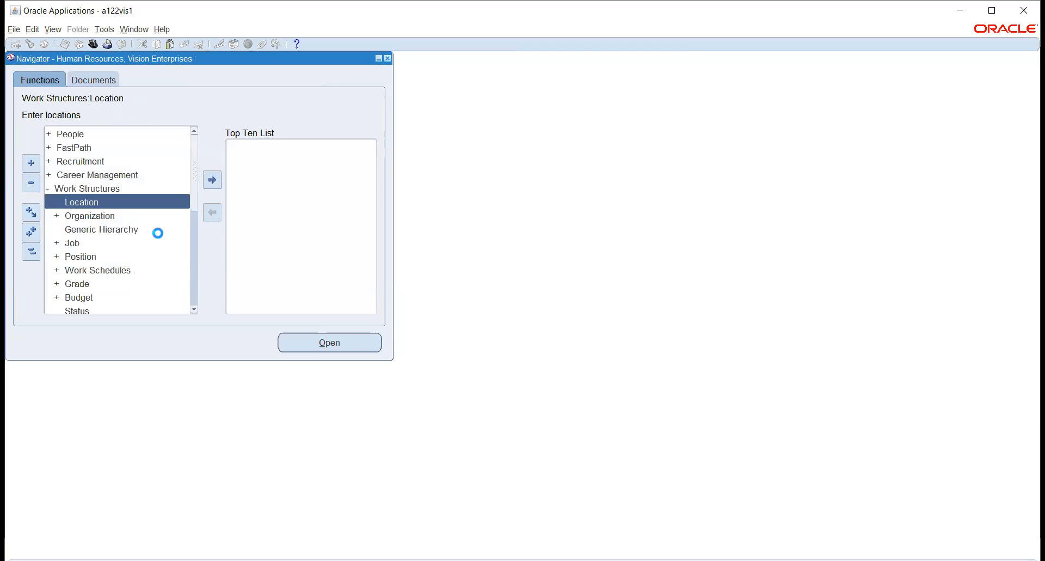
{"action": "double_click", "coordinate": [88, 217]}
{"action": "left_click", "coordinate": [95, 229]}
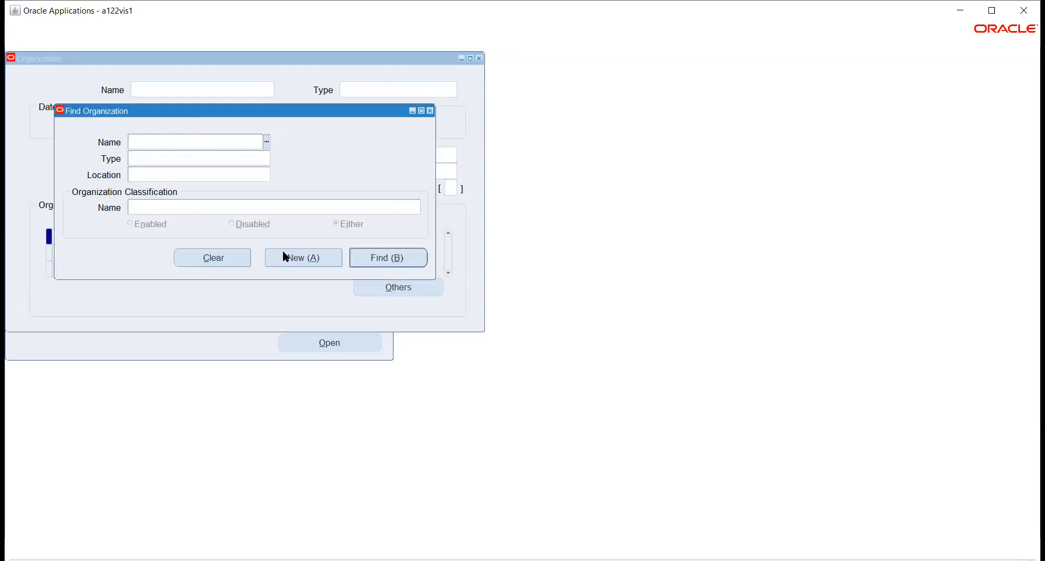
{"action": "left_click", "coordinate": [302, 258]}
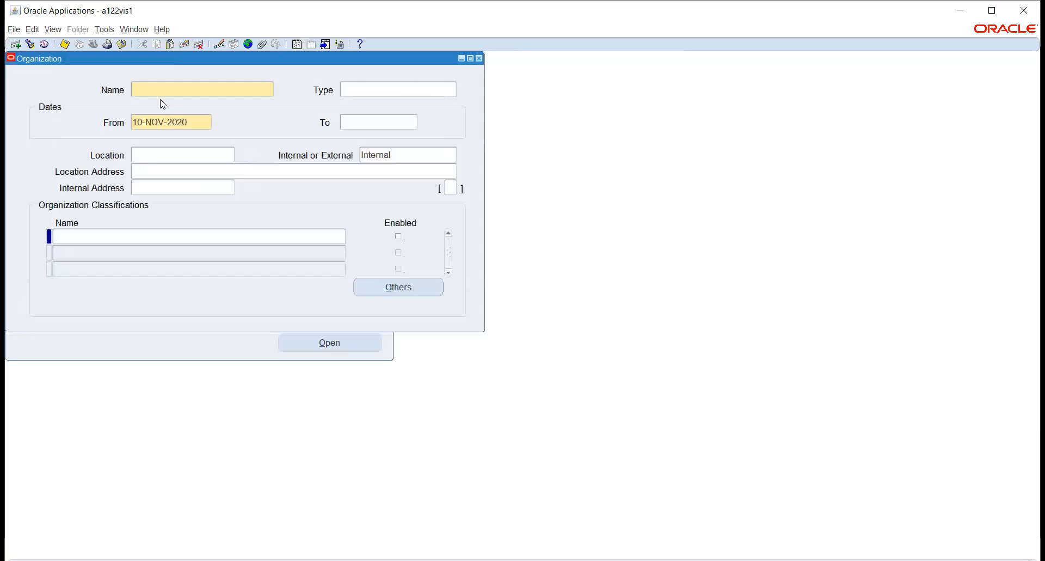
Name the organization TATA_AUTO_INV with type Inventory Organization and a start date of 01-JAN-2020
{"action": "type", "text": "TATA_AUTO_INV"}
{"action": "key", "text": "Tab"}
{"action": "left_click", "coordinate": [186, 118]}
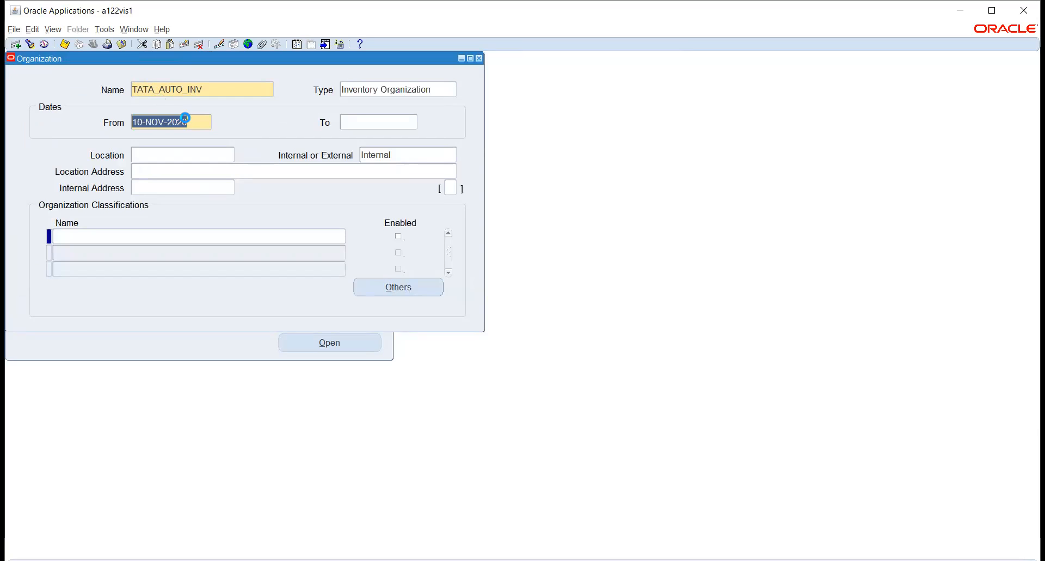
{"action": "type", "text": "1-"}
{"action": "type", "text": "JAN-2020"}
{"action": "key", "text": "Tab"}
Set the organization's location to 03 New York
{"action": "left_click", "coordinate": [202, 150]}
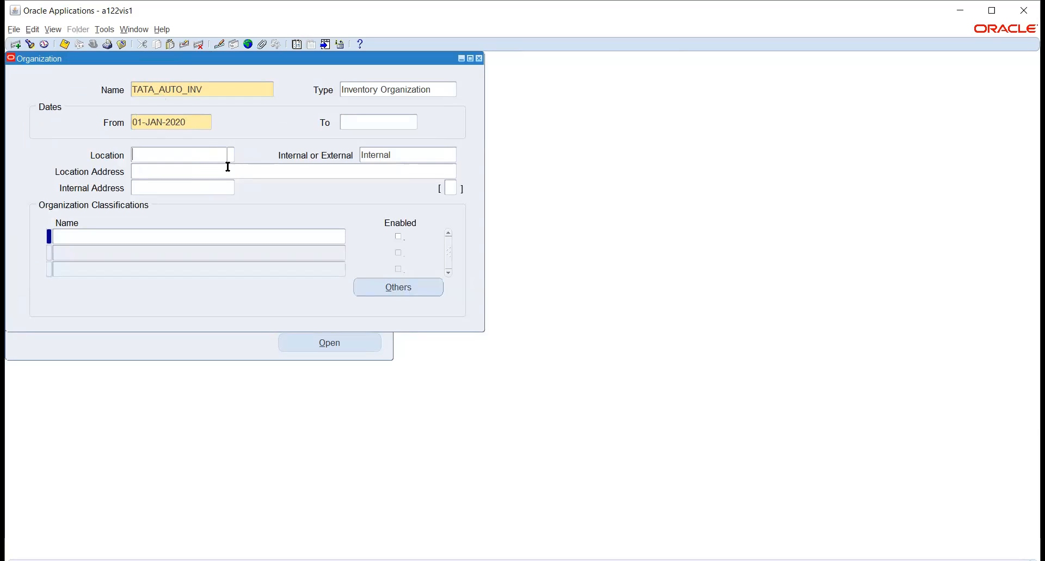
{"action": "left_click", "coordinate": [231, 155]}
{"action": "type", "text": "%"}
{"action": "key", "text": "Return"}
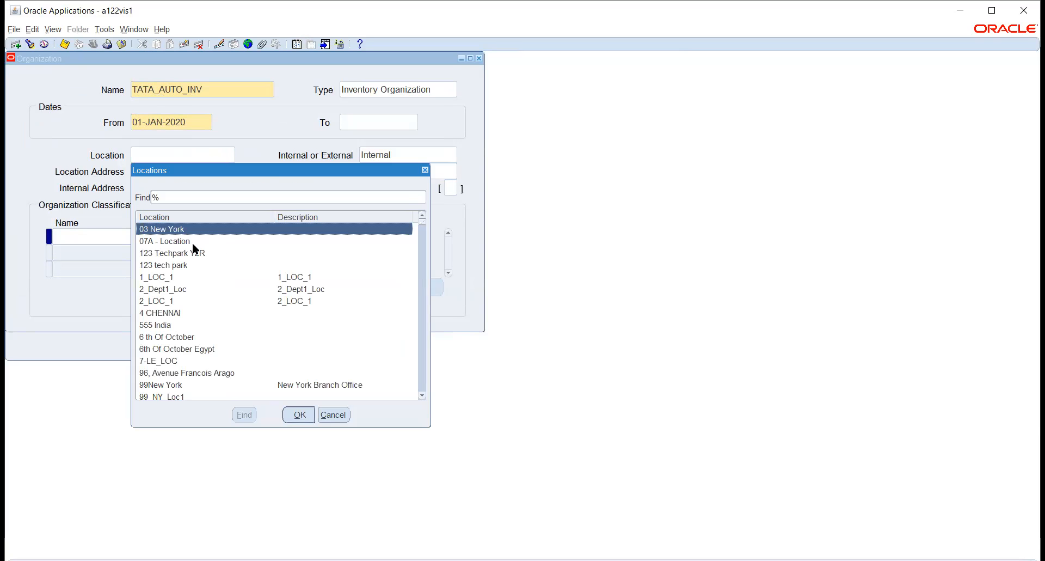
{"action": "left_click", "coordinate": [299, 415]}
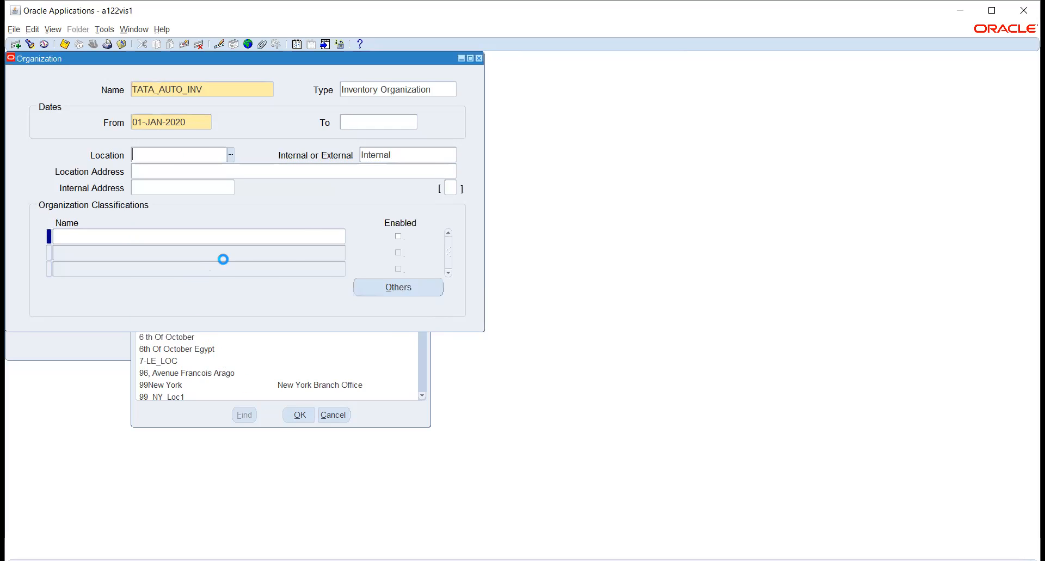
Save the organization record and add the Inventory Organization classification to it as enabled
{"action": "left_click", "coordinate": [299, 236]}
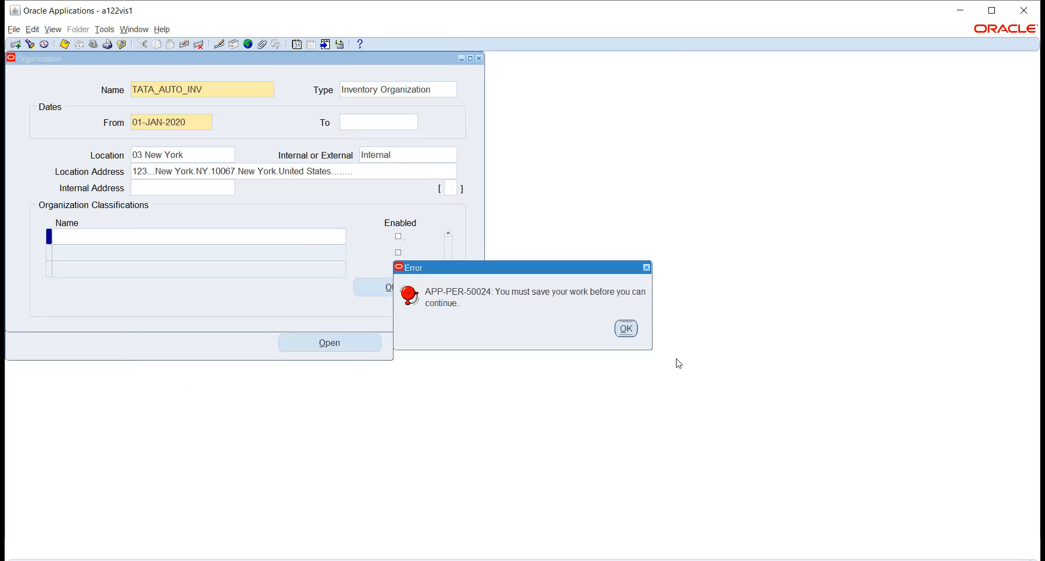
{"action": "left_click", "coordinate": [626, 328]}
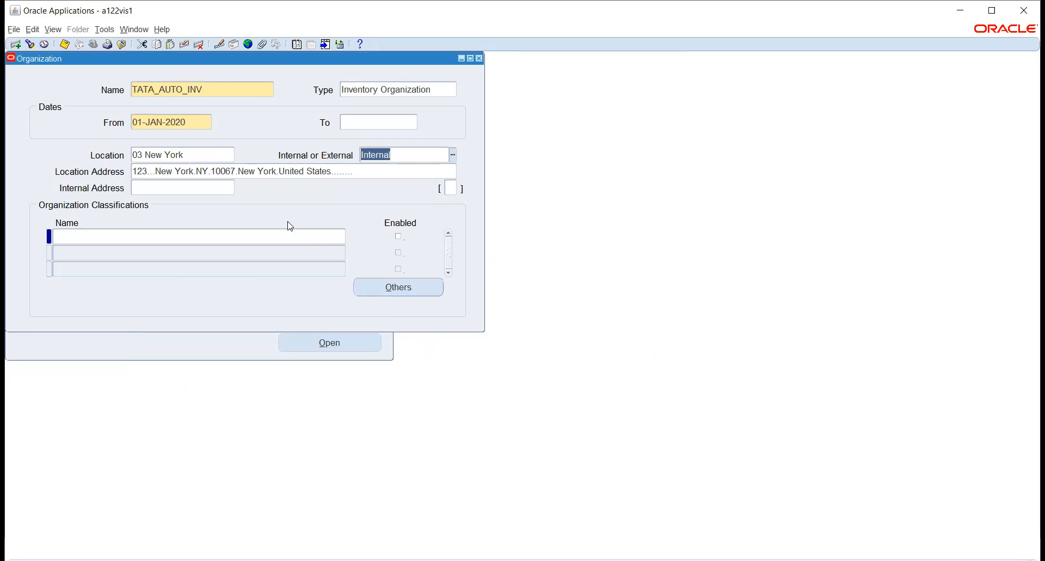
{"action": "left_click", "coordinate": [272, 236]}
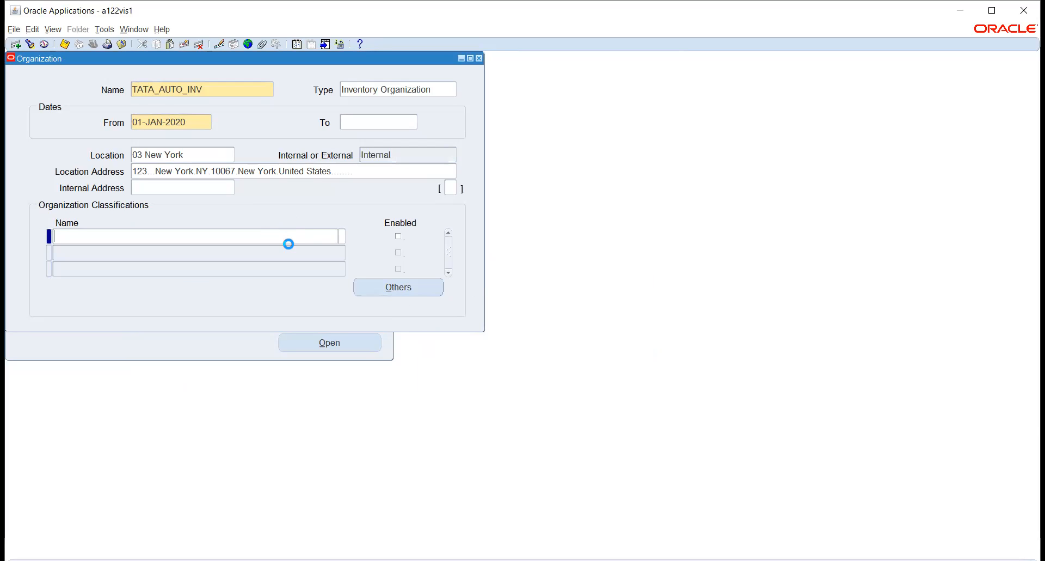
{"action": "key", "text": "Tab"}
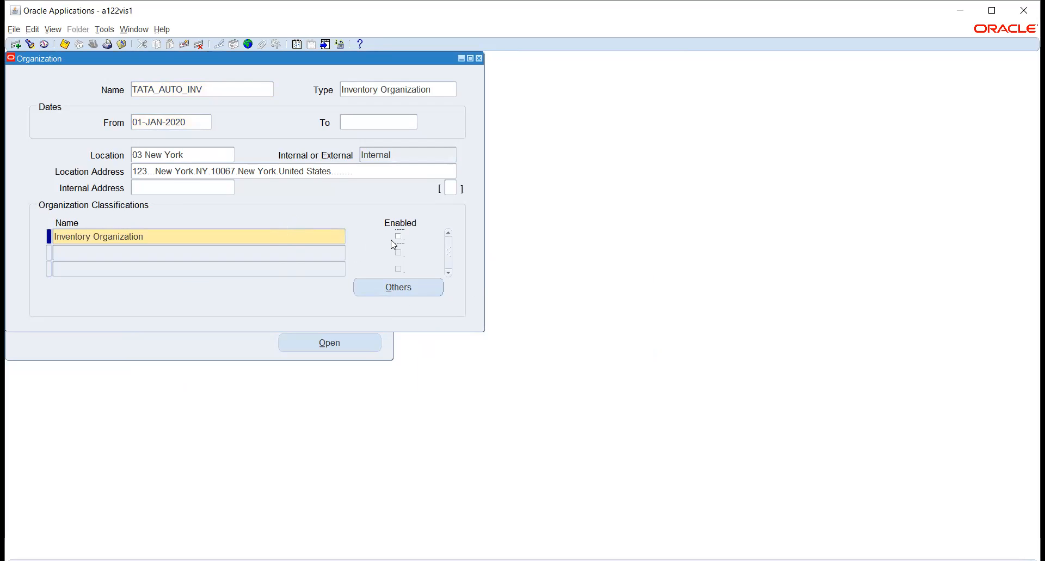
{"action": "left_click", "coordinate": [399, 237]}
Open the organization's Accounting Information and set the primary ledger to TATA_AUTO_13817(USD)
{"action": "left_click", "coordinate": [392, 288]}
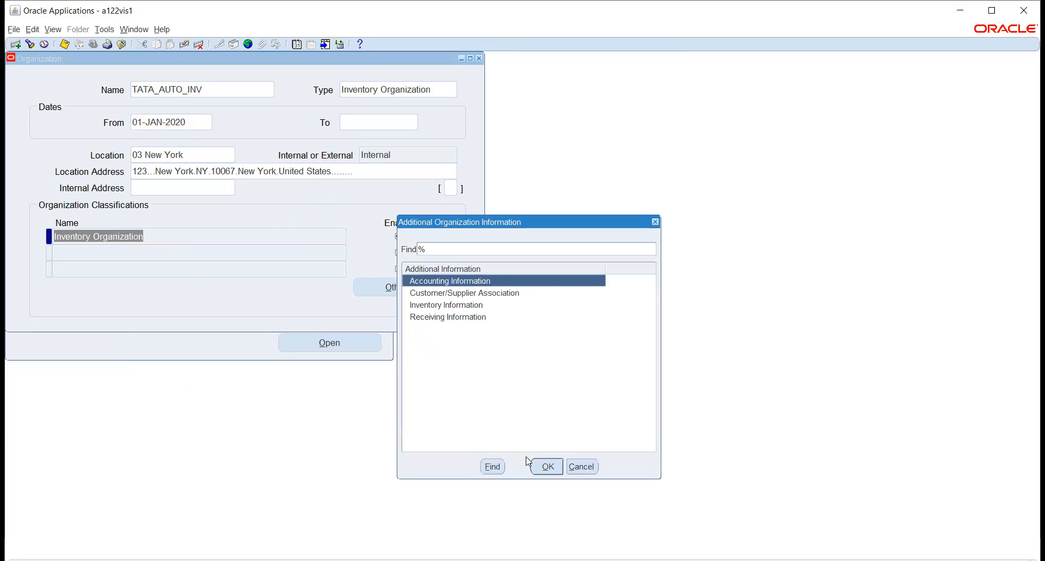
{"action": "left_click", "coordinate": [545, 468]}
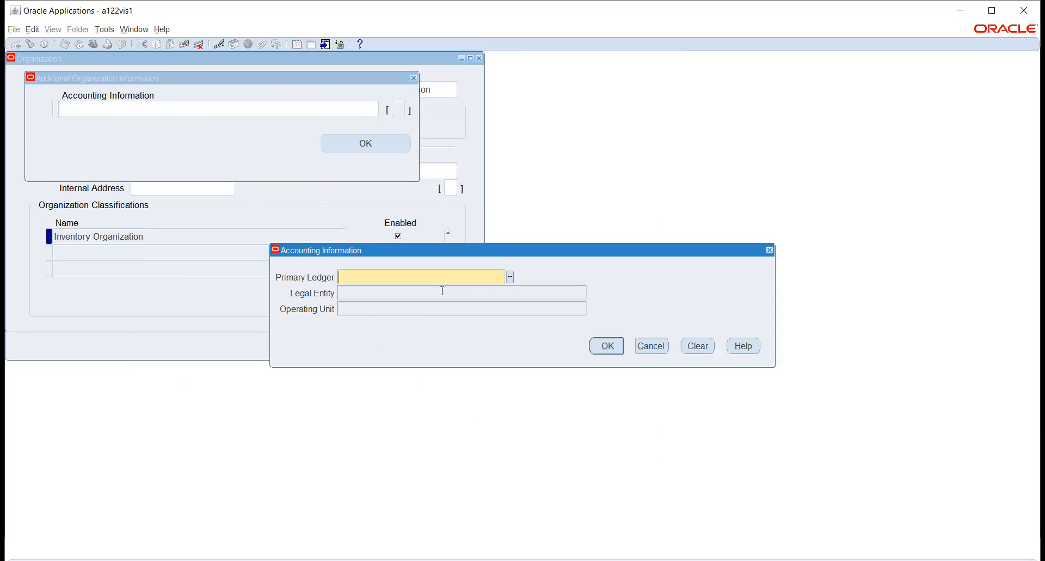
{"action": "left_click", "coordinate": [509, 277]}
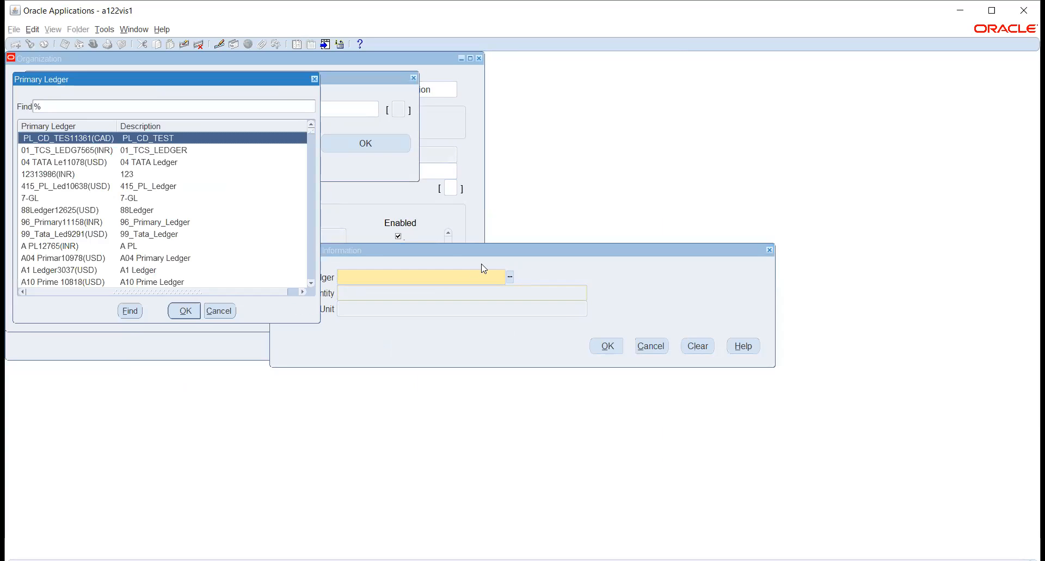
{"action": "type", "text": "ta"}
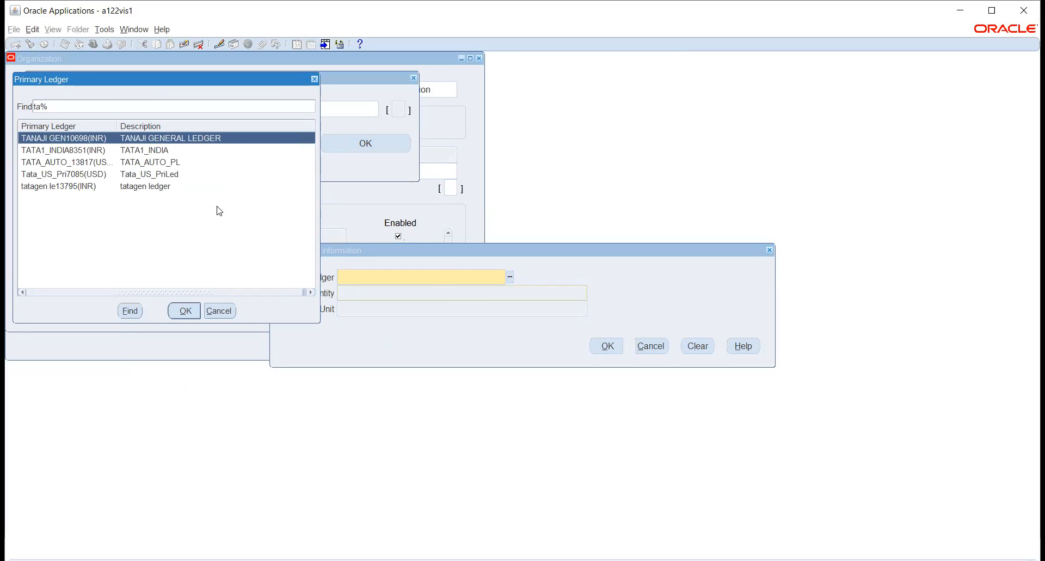
{"action": "left_click", "coordinate": [48, 163]}
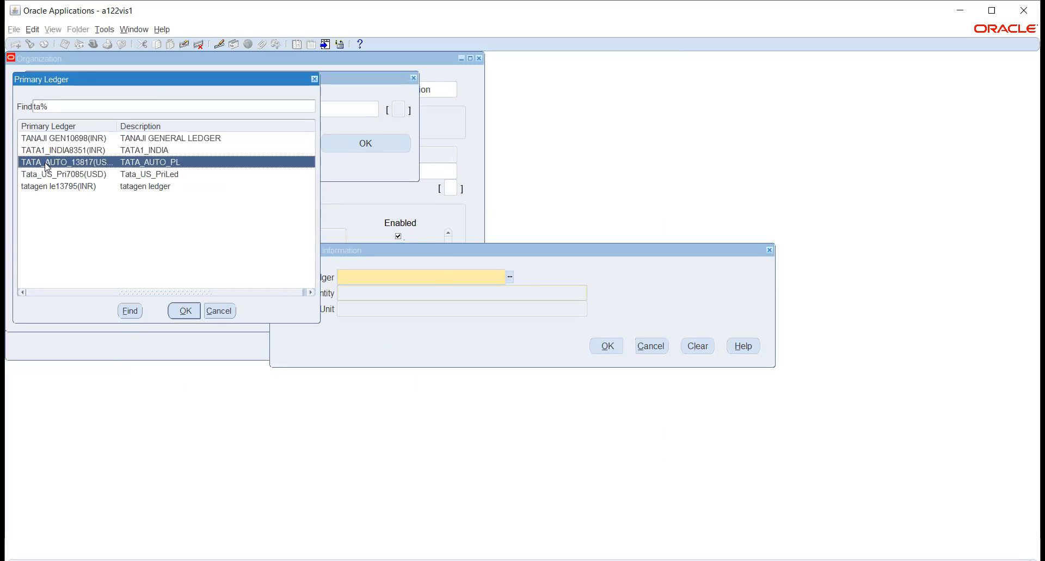
{"action": "left_click", "coordinate": [178, 311]}
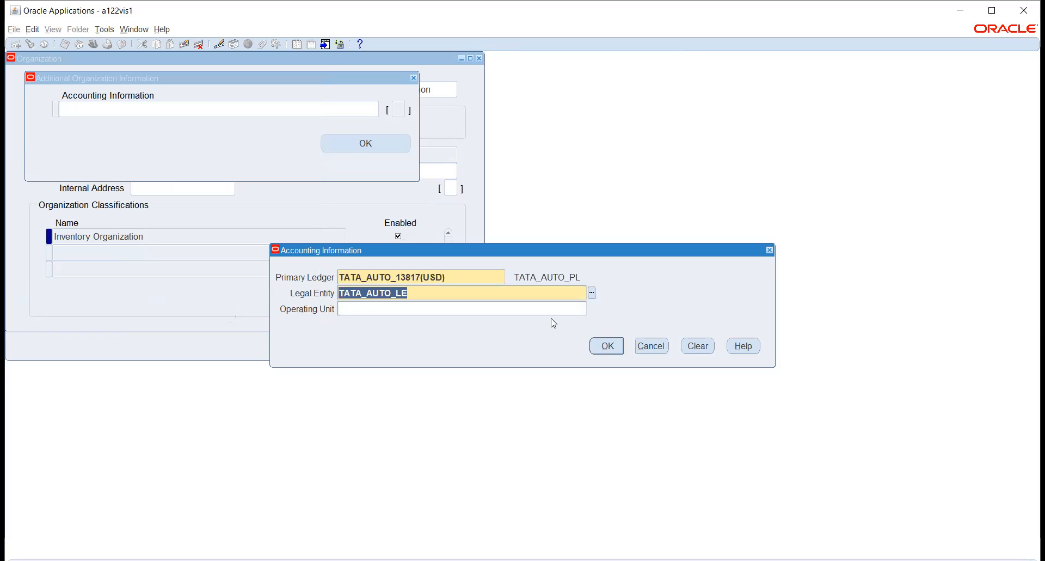
Set the operating unit to TATA_AUTO_03 and save the accounting information
{"action": "left_click", "coordinate": [551, 310]}
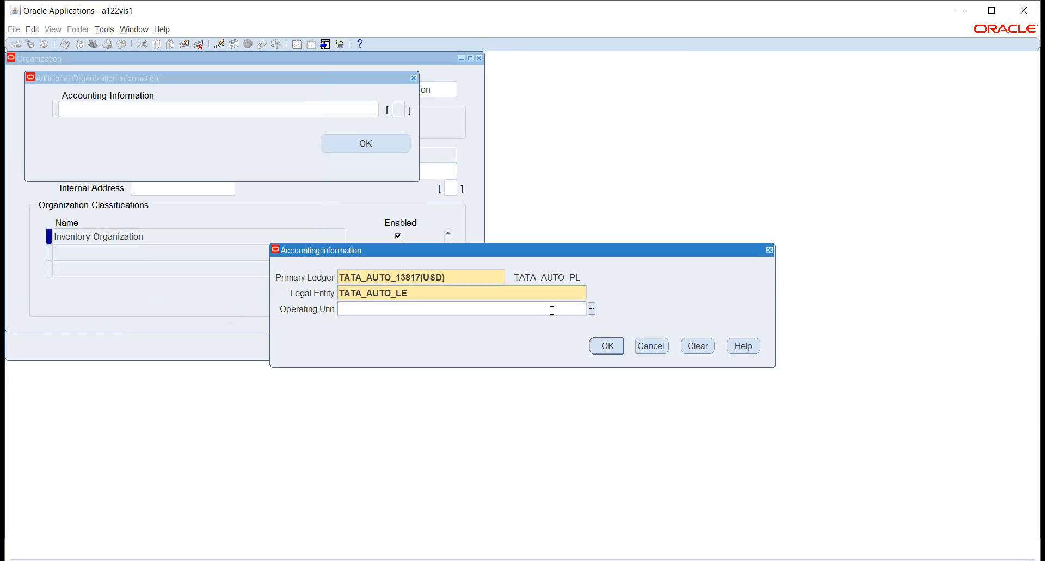
{"action": "left_click", "coordinate": [592, 311]}
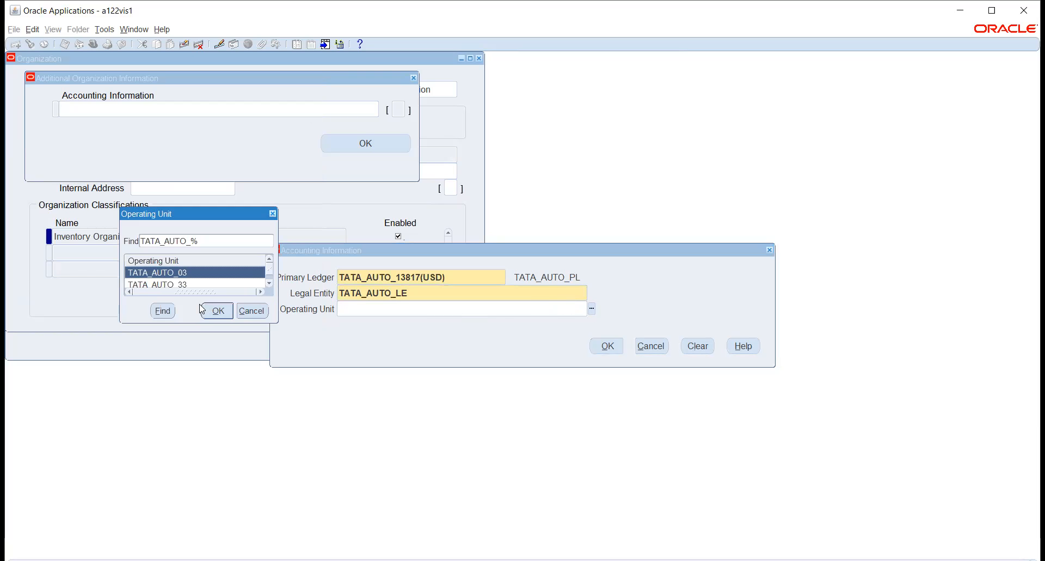
{"action": "left_click", "coordinate": [216, 311]}
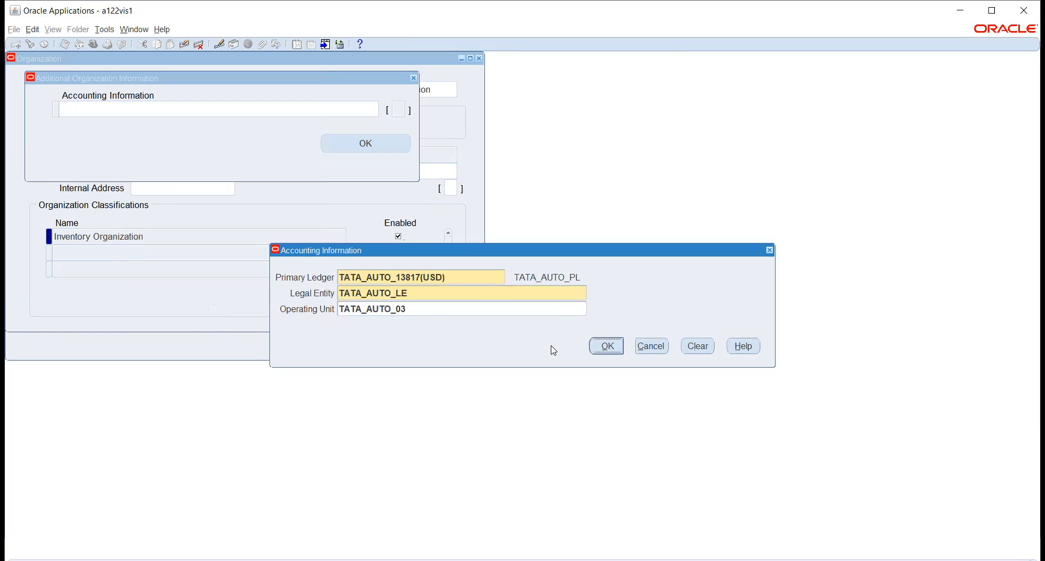
{"action": "left_click", "coordinate": [604, 347]}
{"action": "left_click", "coordinate": [341, 144]}
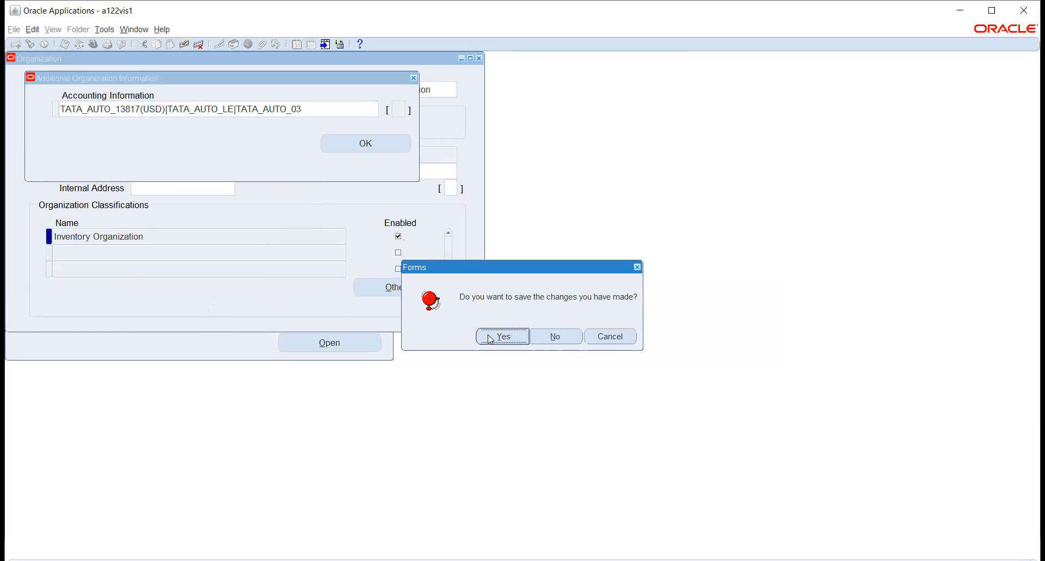
{"action": "left_click", "coordinate": [488, 334]}
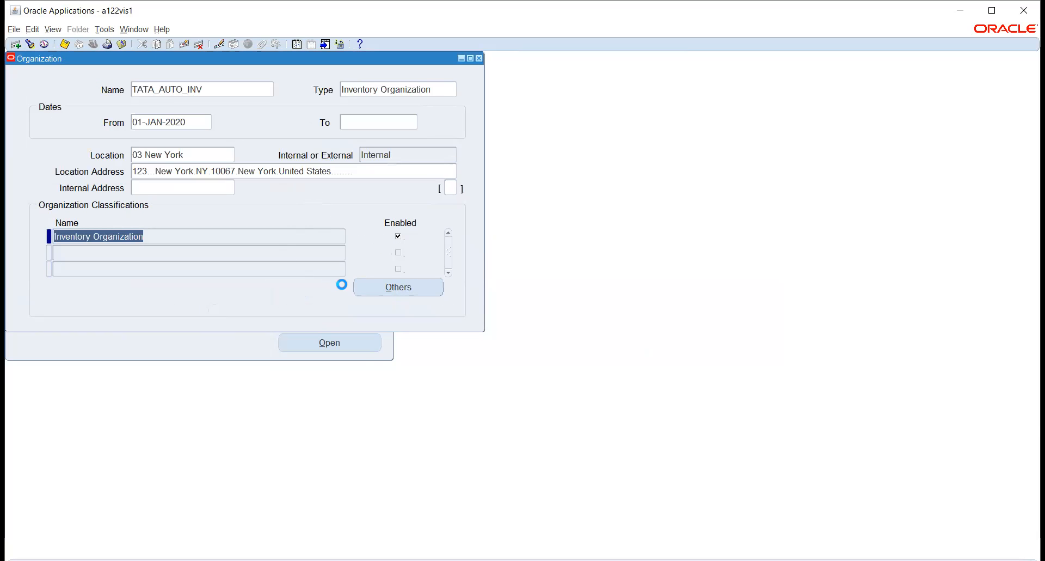
Check the additional information types offered for the Inventory Organization classification and close the Organization form
{"action": "left_click", "coordinate": [364, 290]}
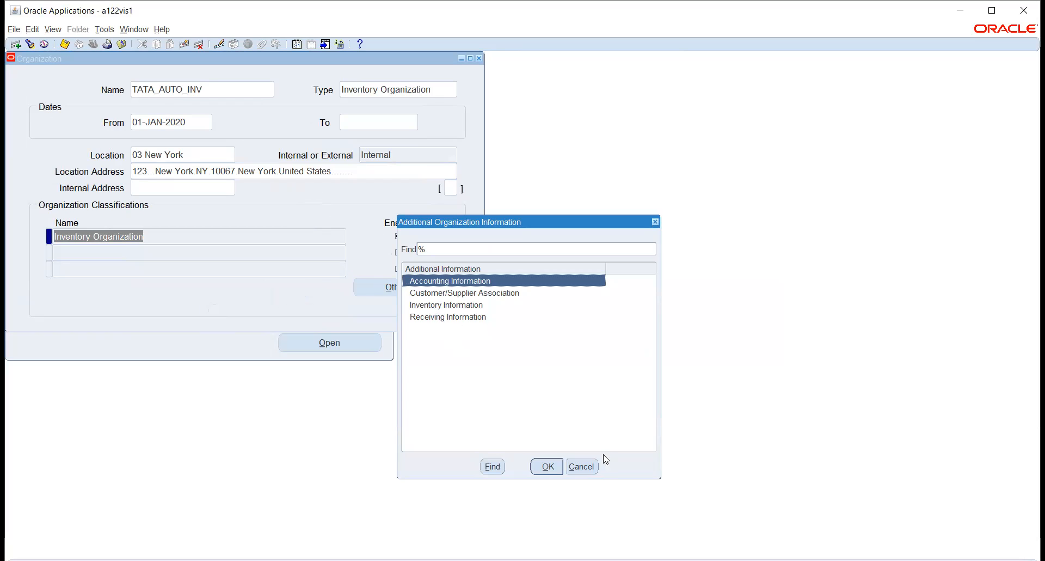
{"action": "left_click", "coordinate": [584, 466]}
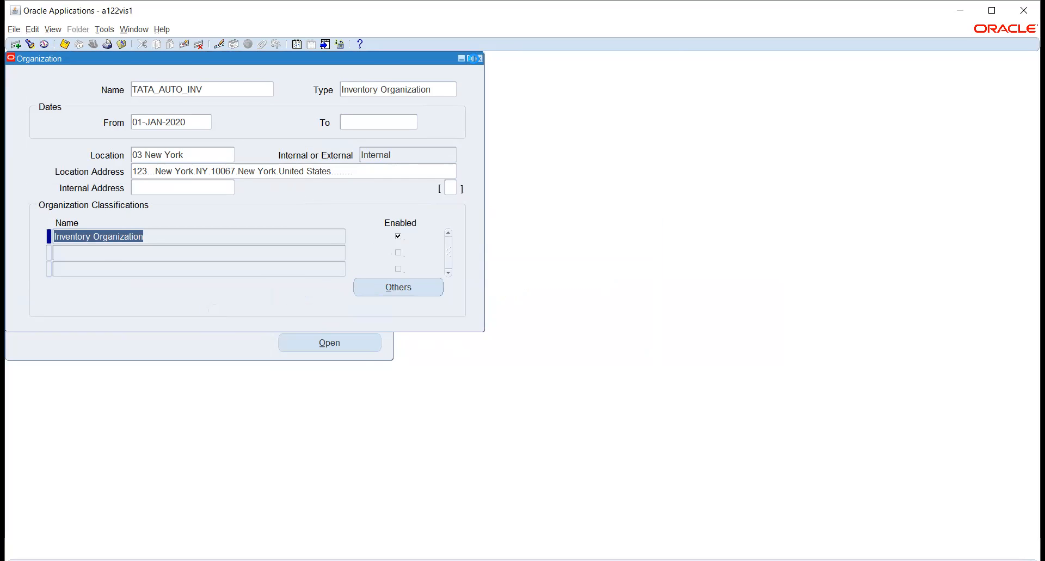
{"action": "left_click", "coordinate": [480, 59]}
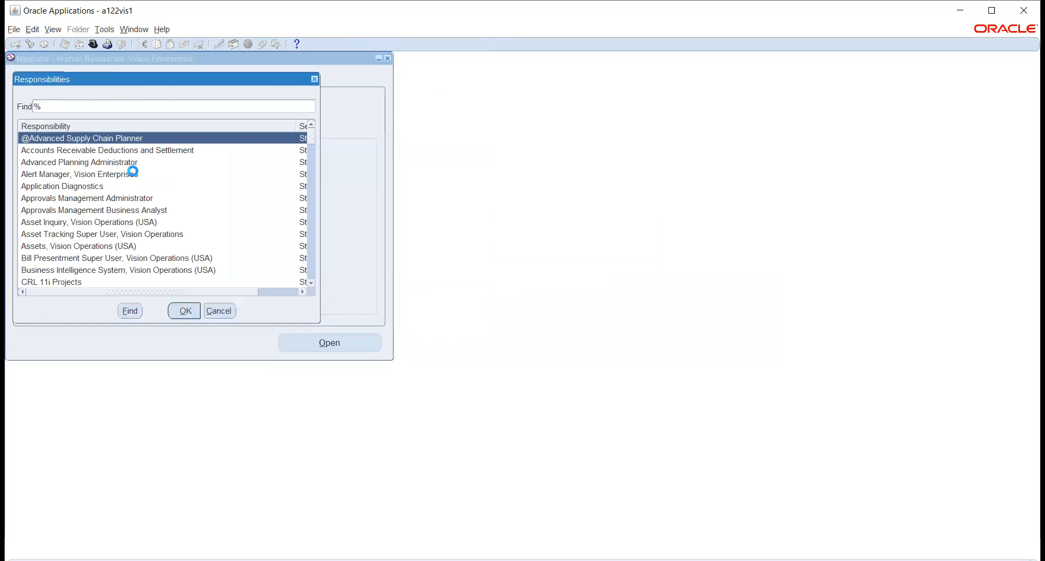
Switch to the TATA_PAYABLE responsibility and open the Financials Options for operating unit TATA_AUTO_03
{"action": "type", "text": "t"}
{"action": "key", "text": "Down"}
{"action": "key", "text": "Return"}
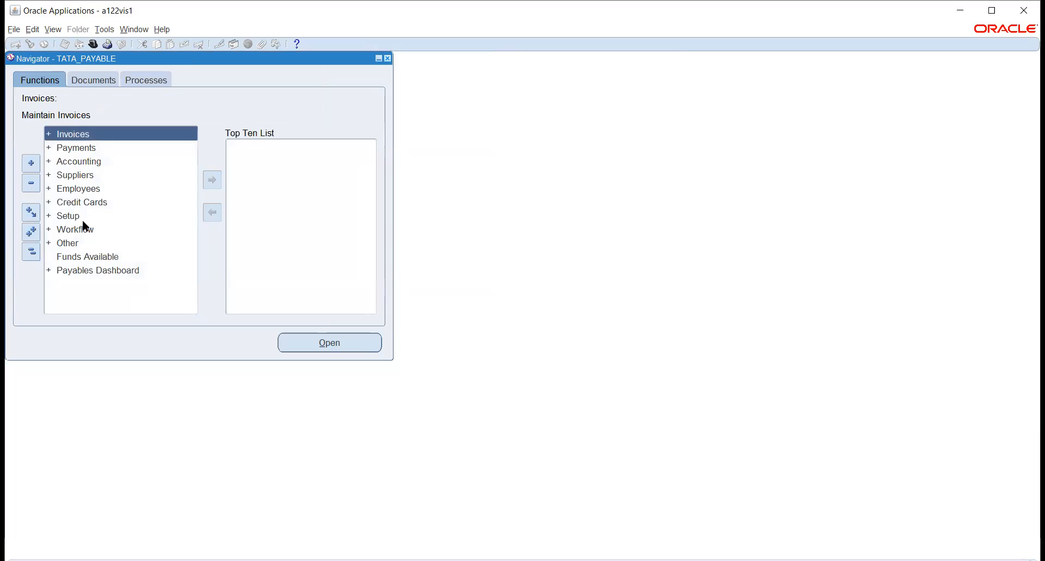
{"action": "left_click", "coordinate": [72, 215]}
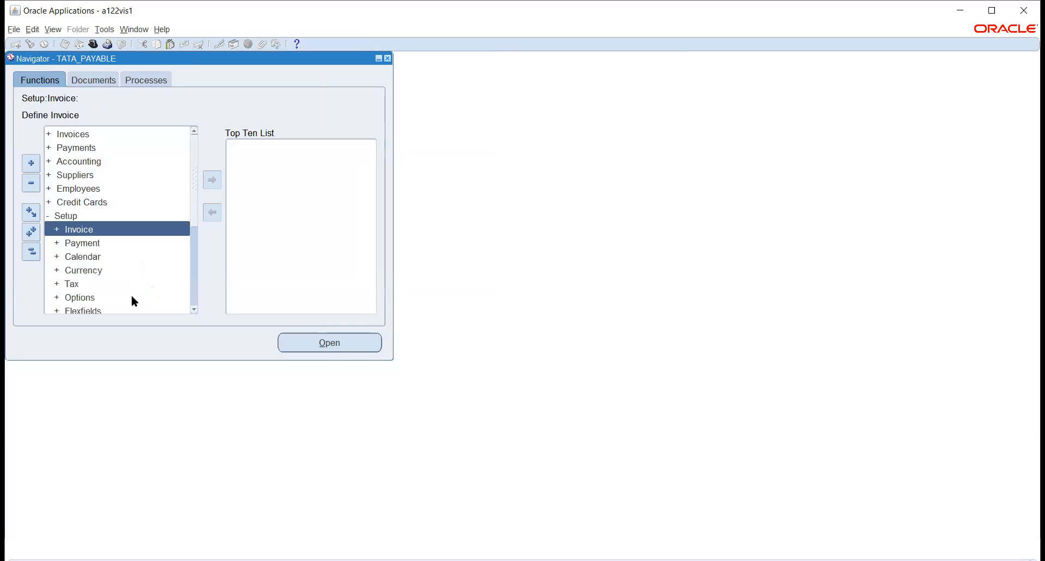
{"action": "left_click", "coordinate": [74, 297]}
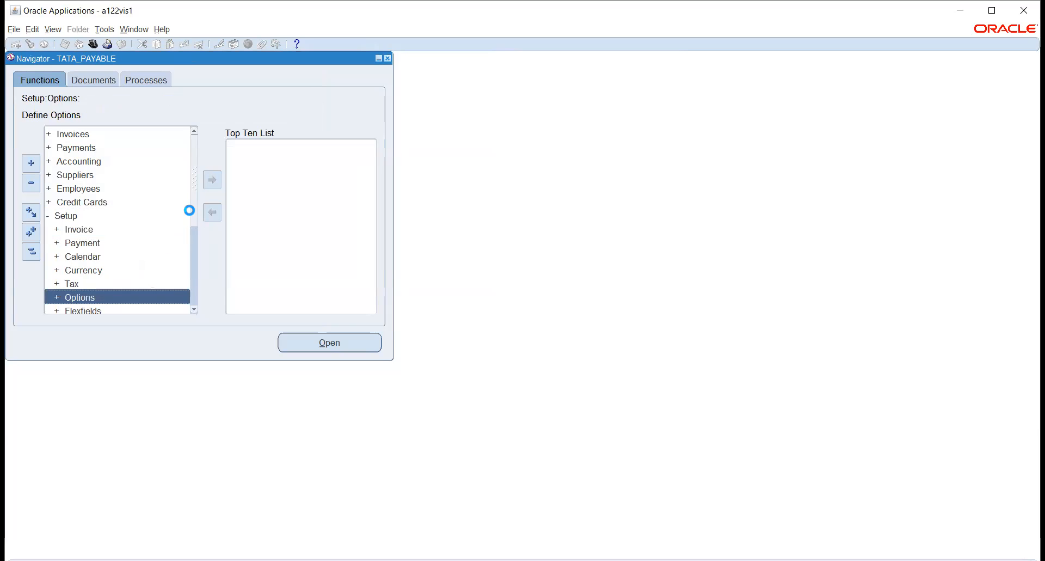
{"action": "scroll", "coordinate": [131, 223], "scroll_direction": "down", "scroll_amount": 1}
{"action": "key", "text": "Return"}
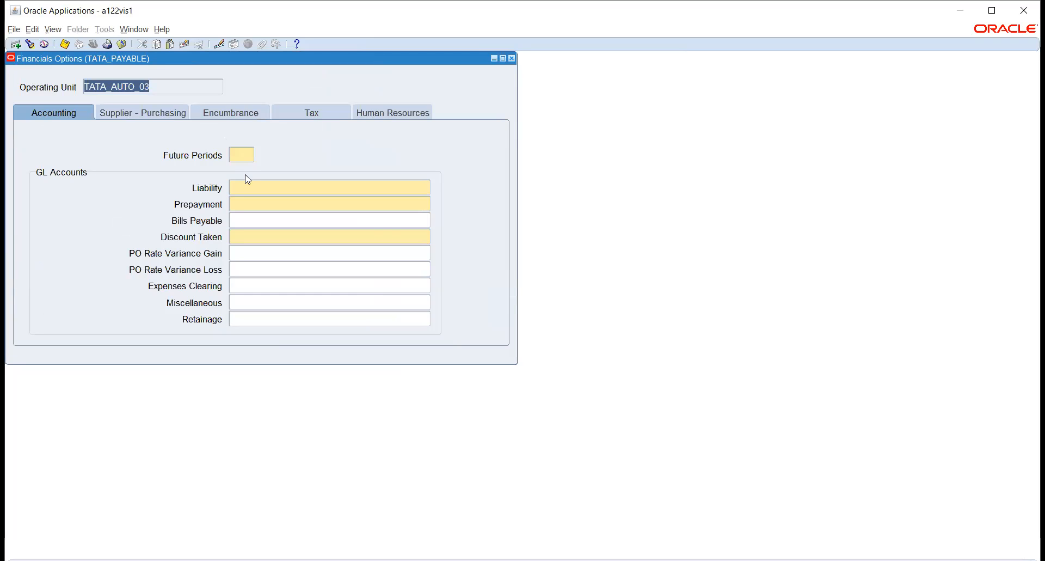
Check the values offered for Inventory Organization in the Supplier - Purchasing options and close the Financials Options form
{"action": "left_click", "coordinate": [153, 112]}
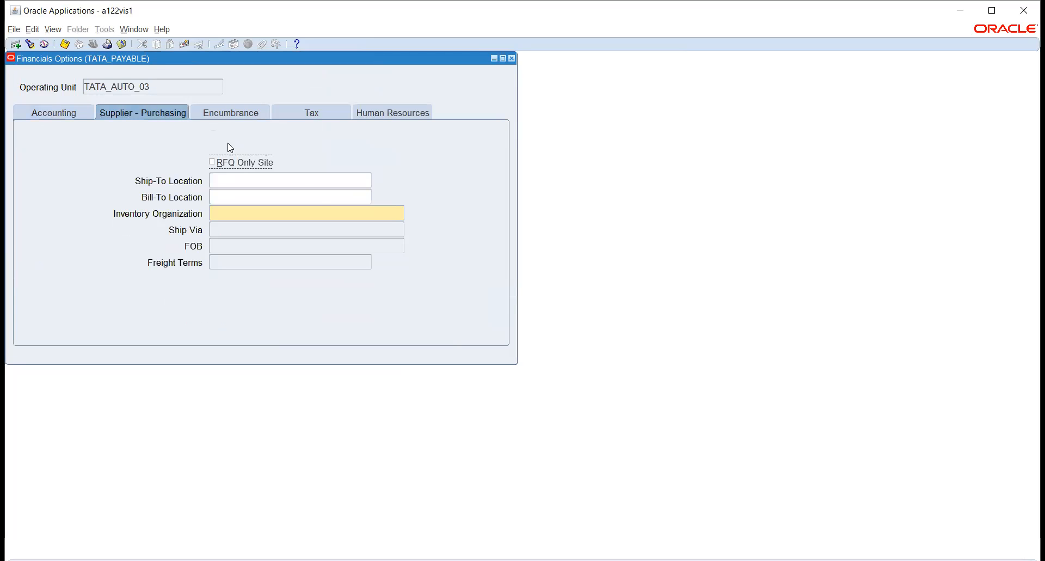
{"action": "left_click", "coordinate": [322, 213]}
{"action": "left_click", "coordinate": [401, 214]}
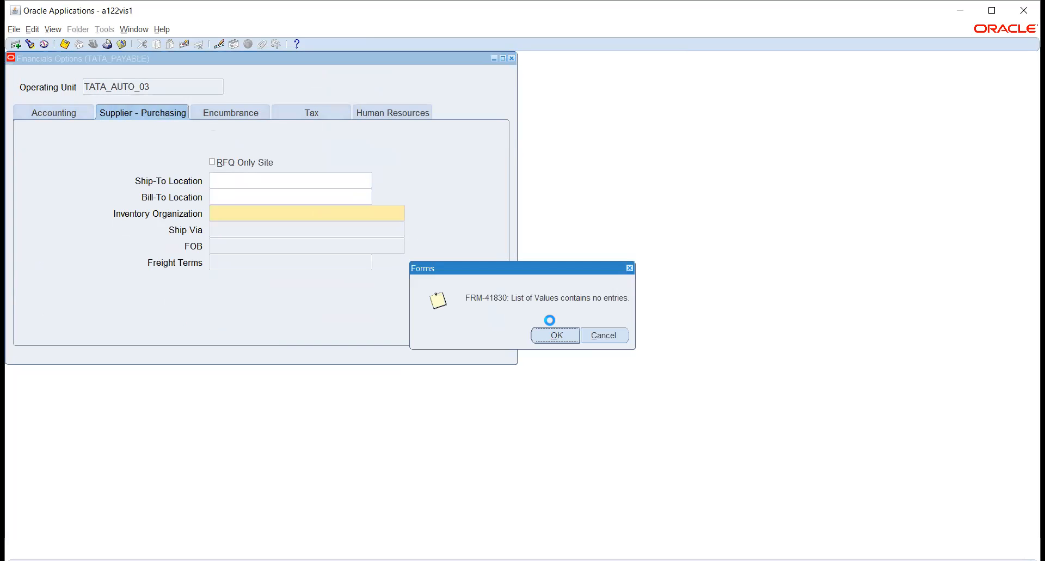
{"action": "left_click", "coordinate": [557, 335]}
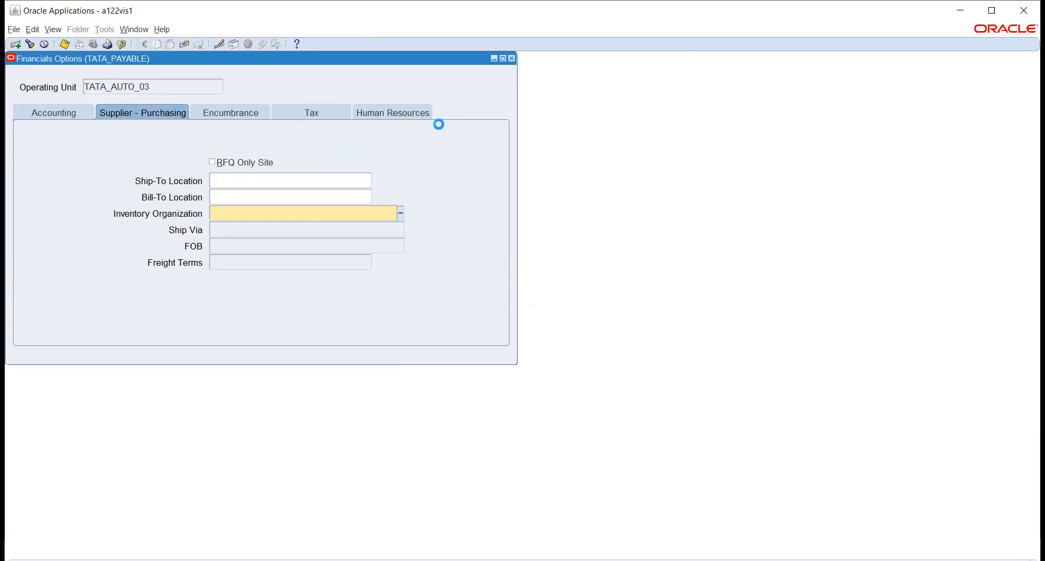
{"action": "left_click", "coordinate": [287, 178]}
{"action": "left_click", "coordinate": [538, 335]}
{"action": "left_click", "coordinate": [530, 337]}
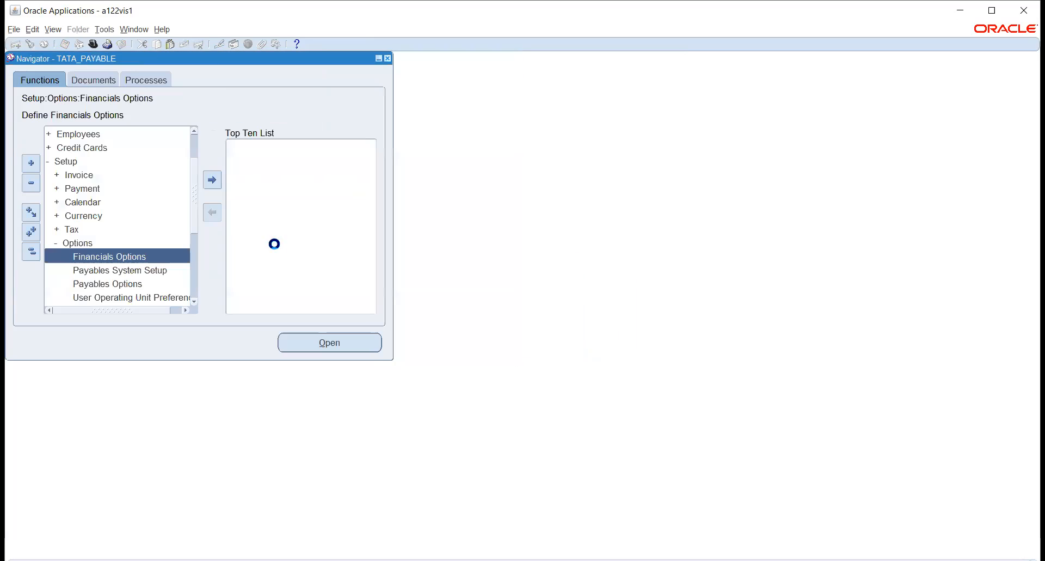
Switch to the Human Resources, Vision Enterprises responsibility and find the organization TATA_AUTO_INV
{"action": "left_click", "coordinate": [92, 48]}
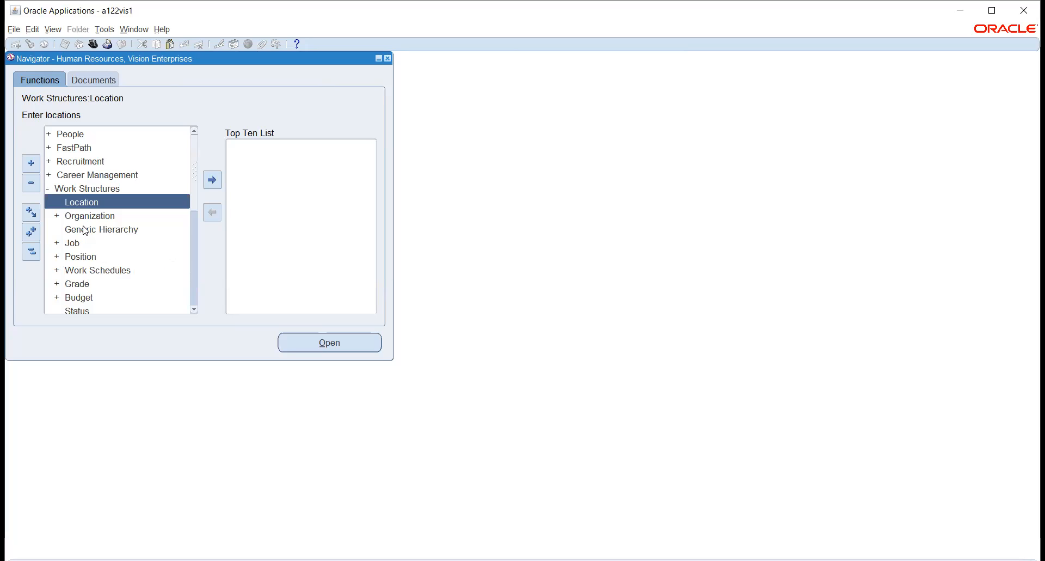
{"action": "left_click", "coordinate": [81, 218]}
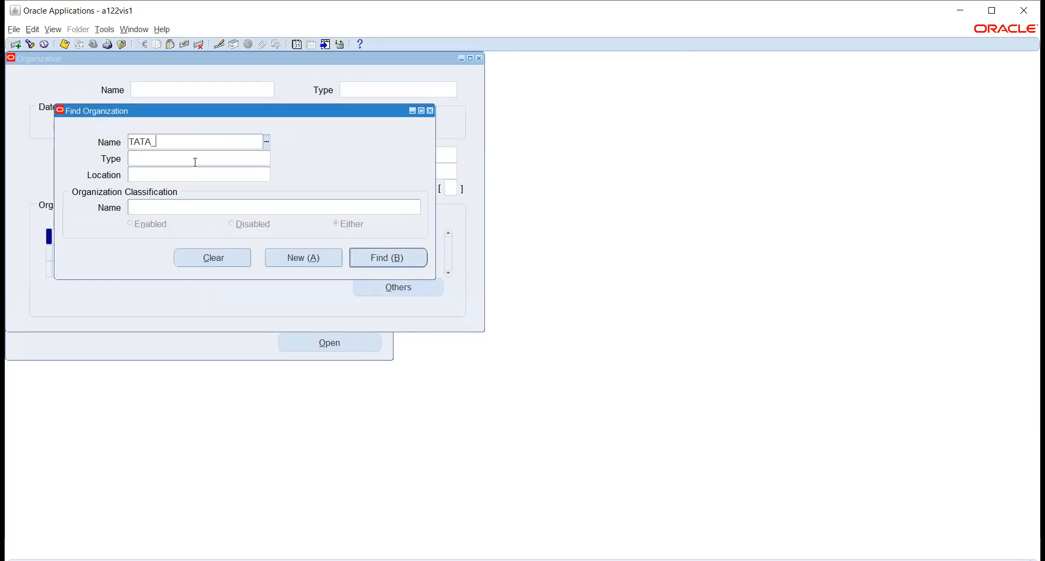
{"action": "type", "text": "TO_INV"}
{"action": "left_click", "coordinate": [195, 161]}
{"action": "left_click", "coordinate": [362, 259]}
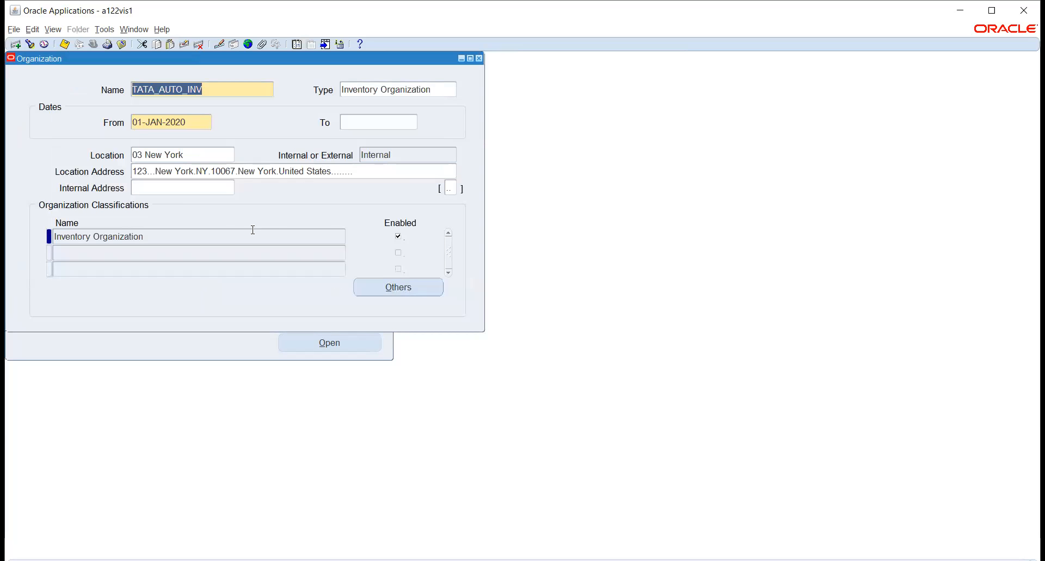
Open the Inventory Information of the Inventory Organization classification and set the organization code to AUT
{"action": "left_click", "coordinate": [392, 287]}
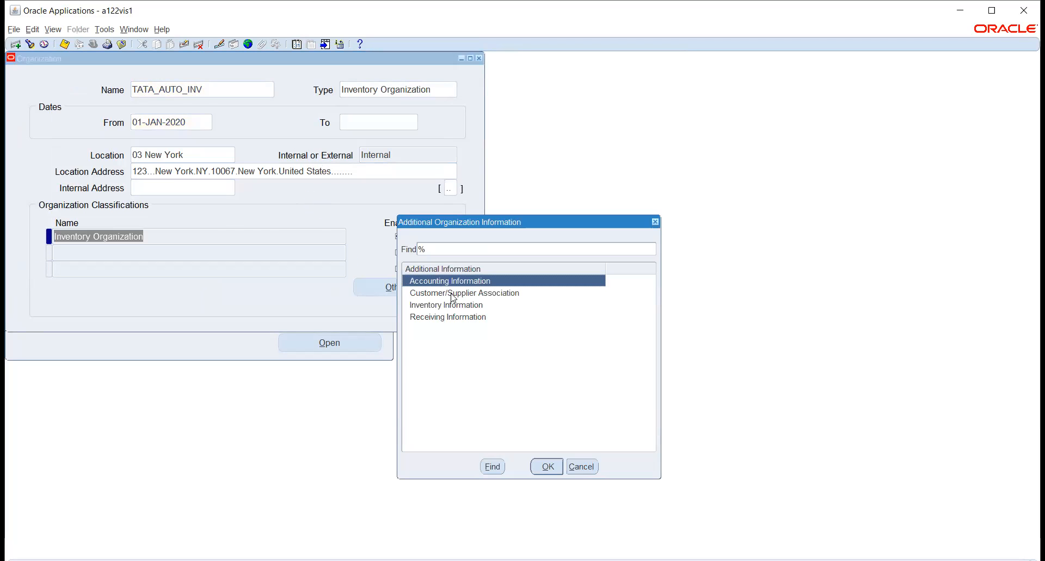
{"action": "left_click", "coordinate": [446, 306]}
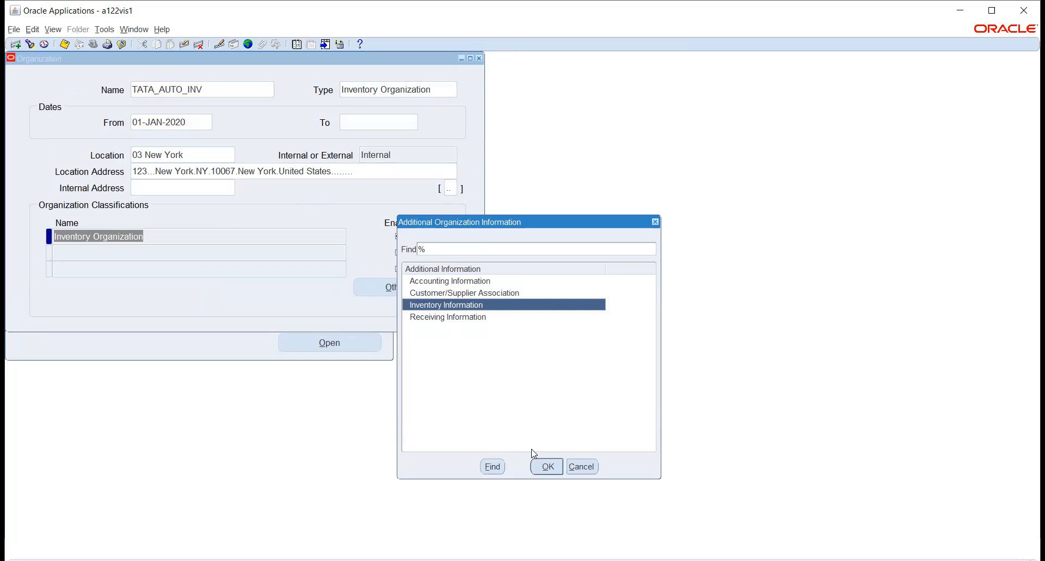
{"action": "left_click", "coordinate": [547, 467]}
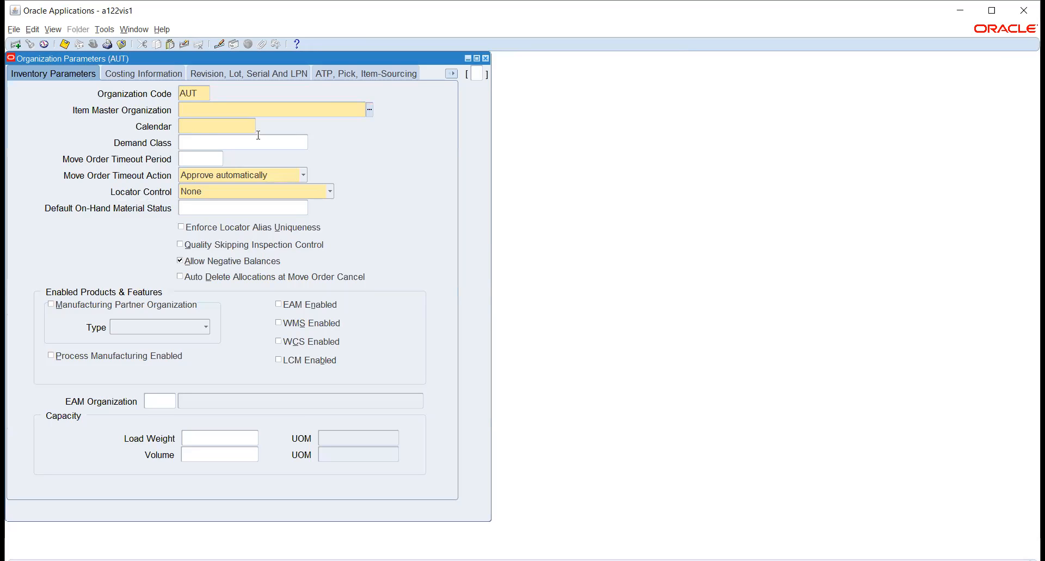
Set the item master organization to TATA_AUTO_INV and the calendar to ASN_WDC in the inventory parameters
{"action": "left_click", "coordinate": [370, 112]}
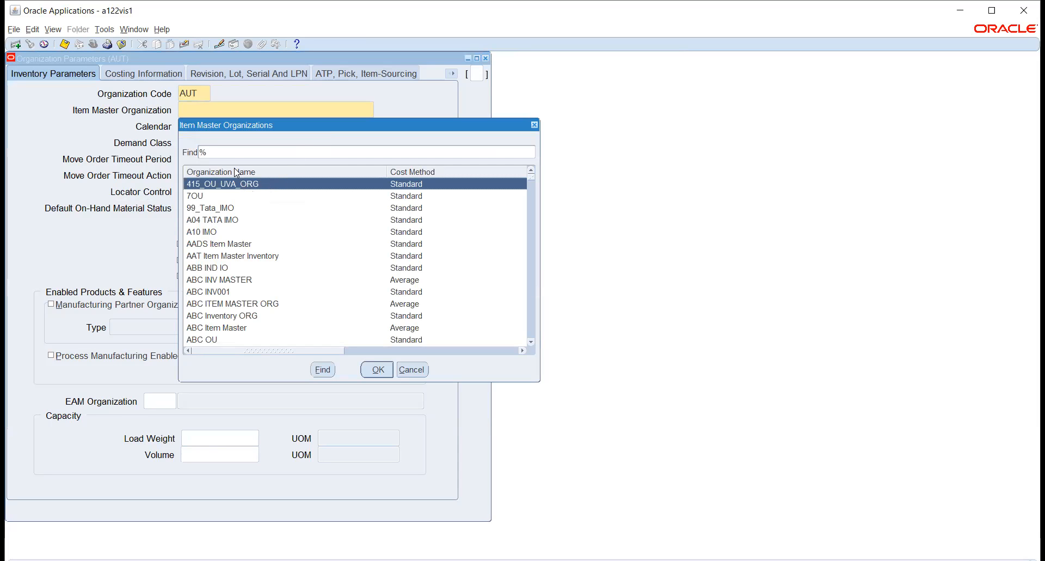
{"action": "type", "text": "t"}
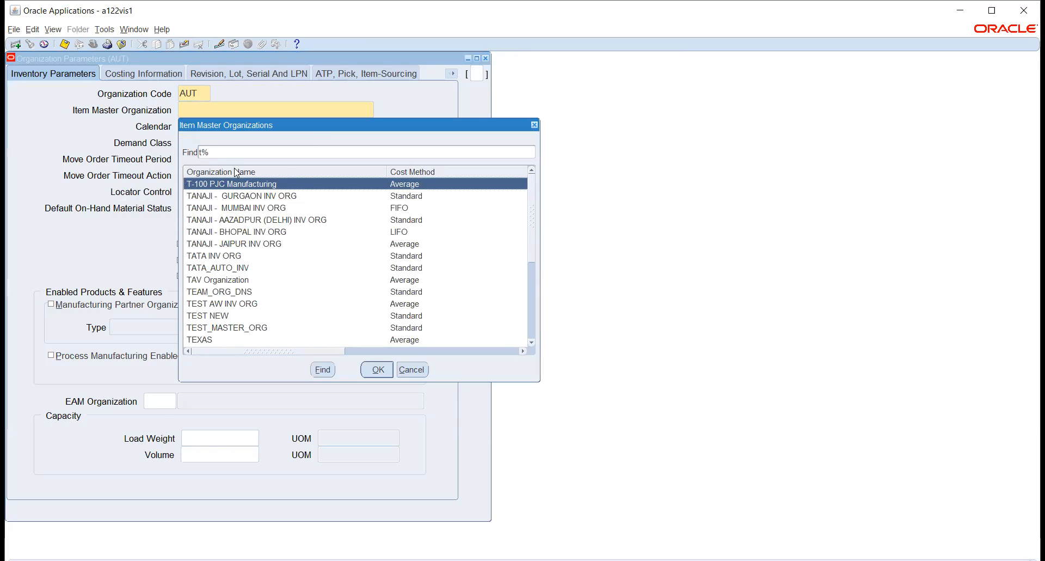
{"action": "type", "text": "a"}
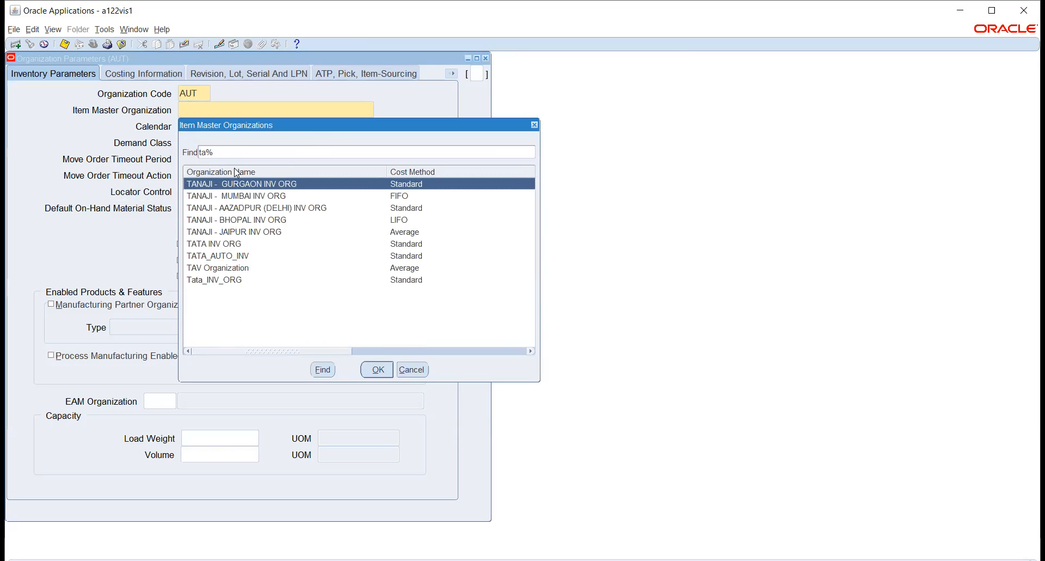
{"action": "left_click", "coordinate": [209, 256]}
{"action": "left_click", "coordinate": [372, 369]}
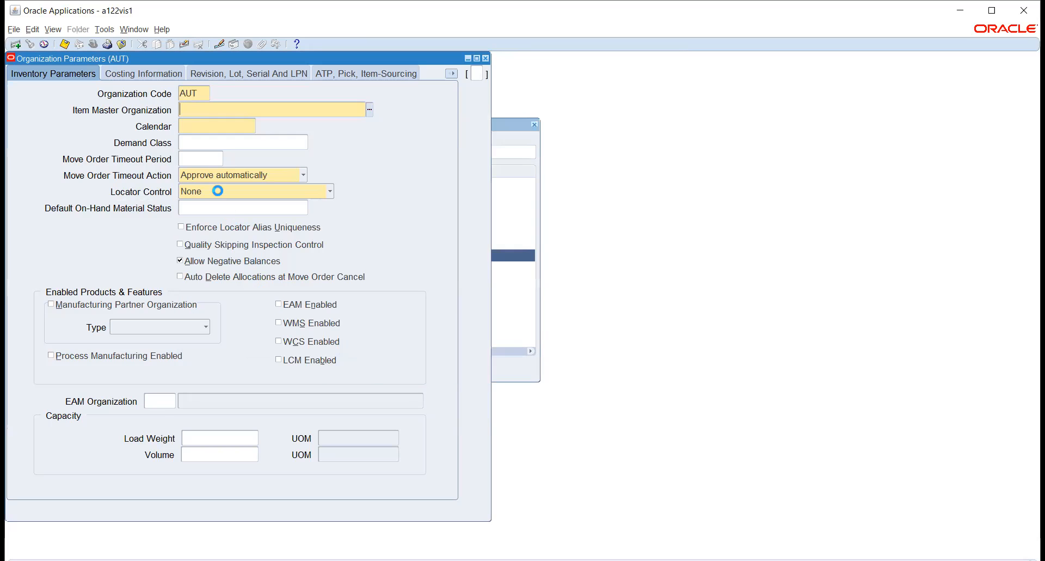
{"action": "left_click", "coordinate": [252, 126]}
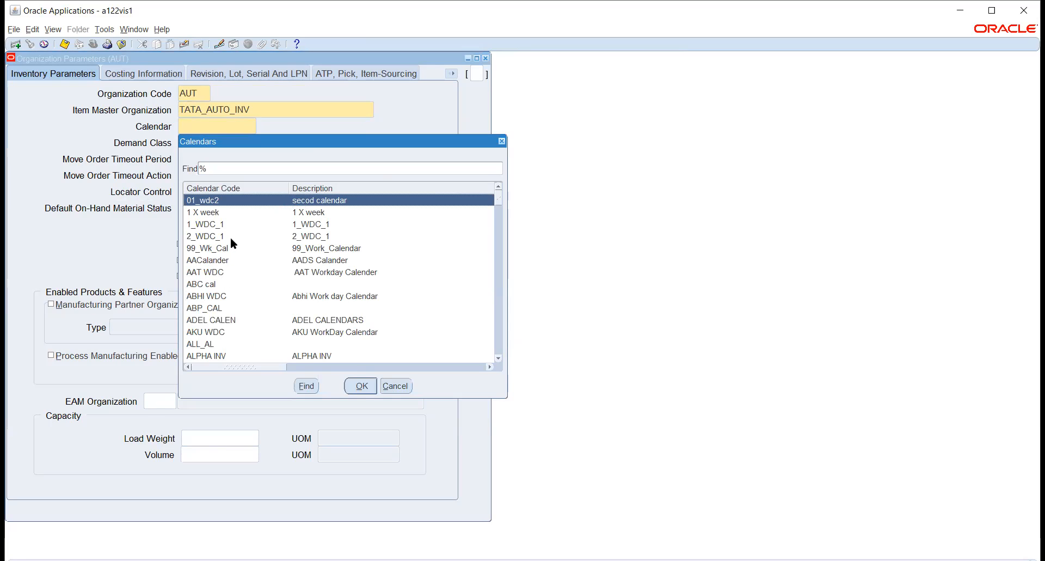
{"action": "scroll", "coordinate": [231, 238], "scroll_direction": "down", "scroll_amount": 2}
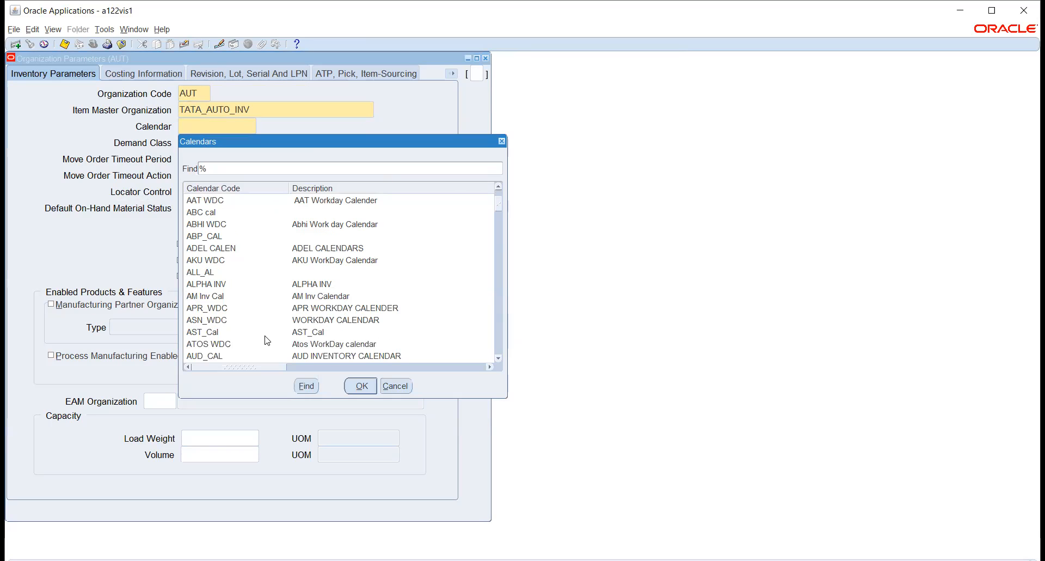
{"action": "left_click", "coordinate": [227, 321]}
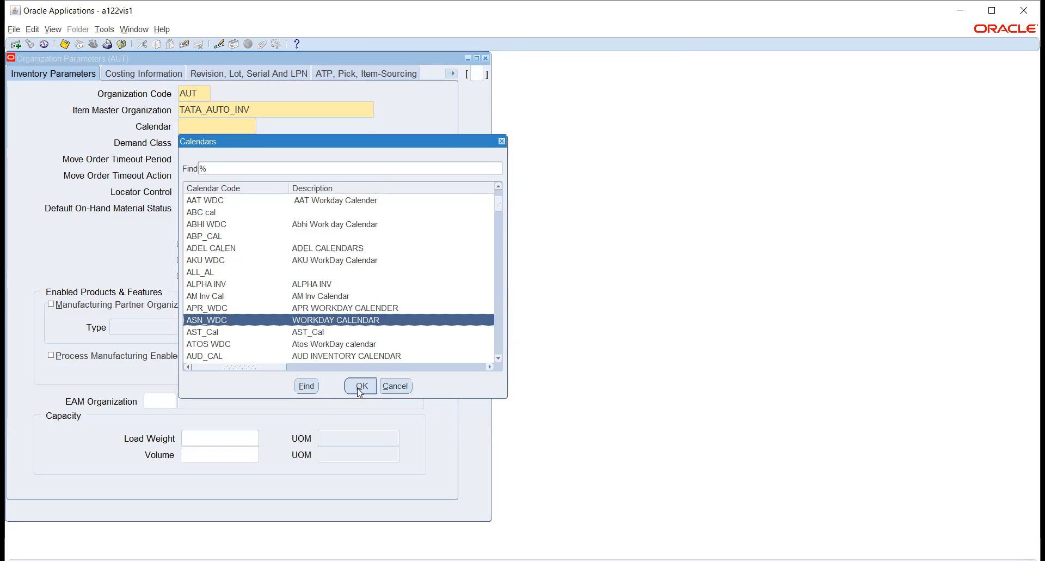
{"action": "left_click", "coordinate": [359, 387]}
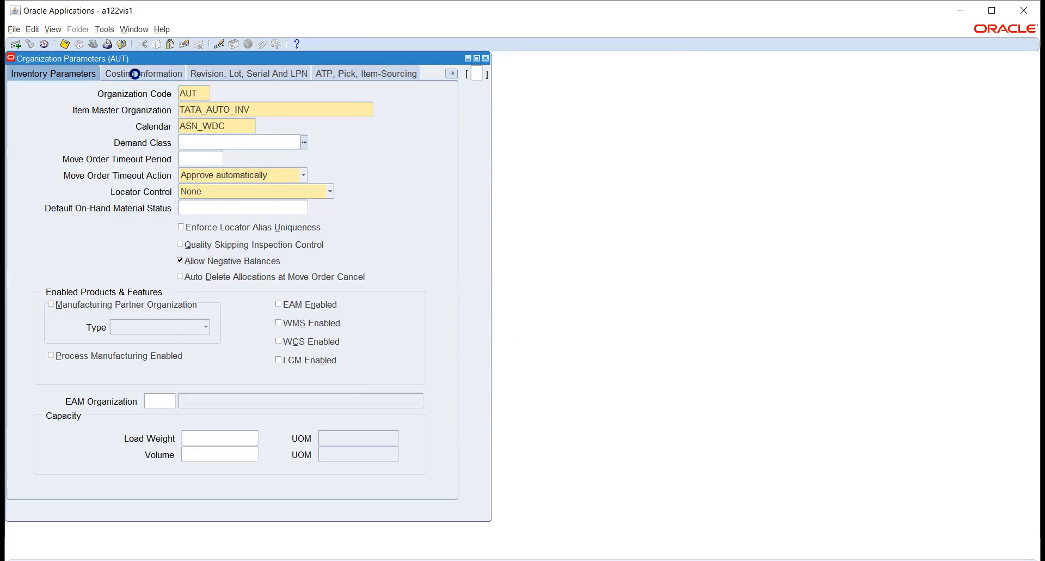
Set the costing method to Standard in the organization's Costing Information
{"action": "left_click", "coordinate": [276, 116]}
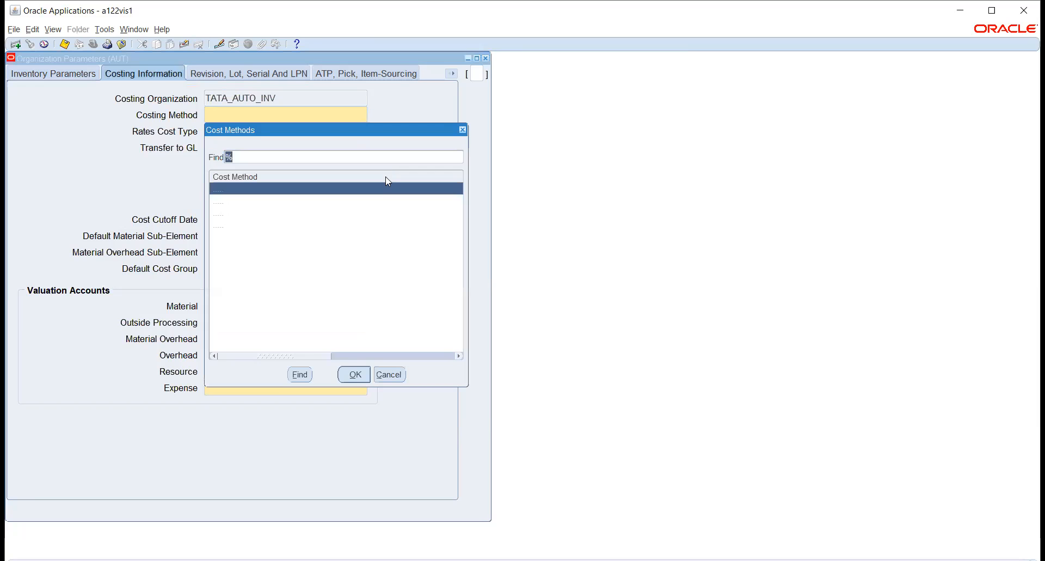
{"action": "left_click", "coordinate": [354, 375]}
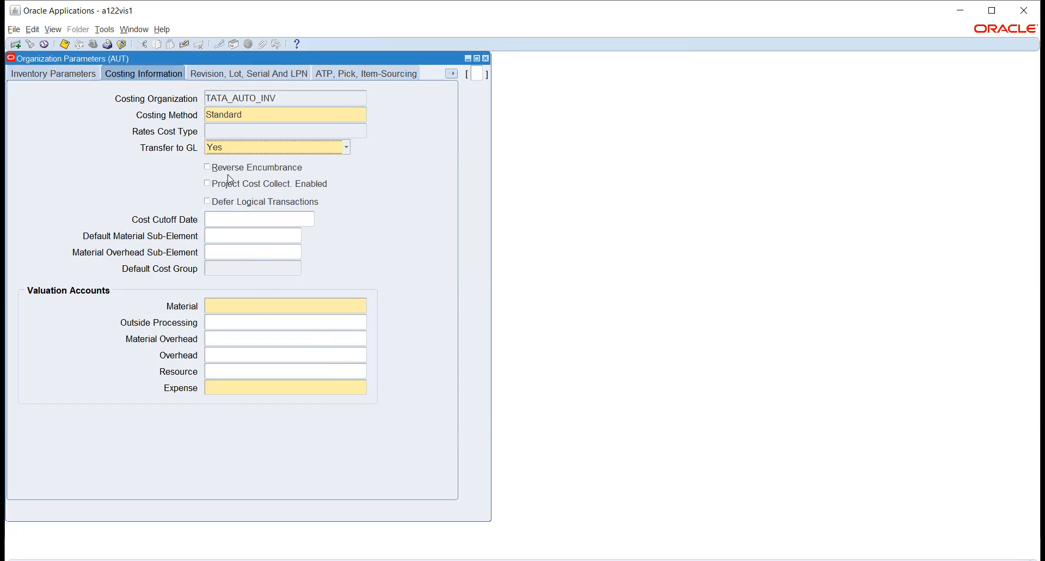
{"action": "left_click", "coordinate": [52, 73]}
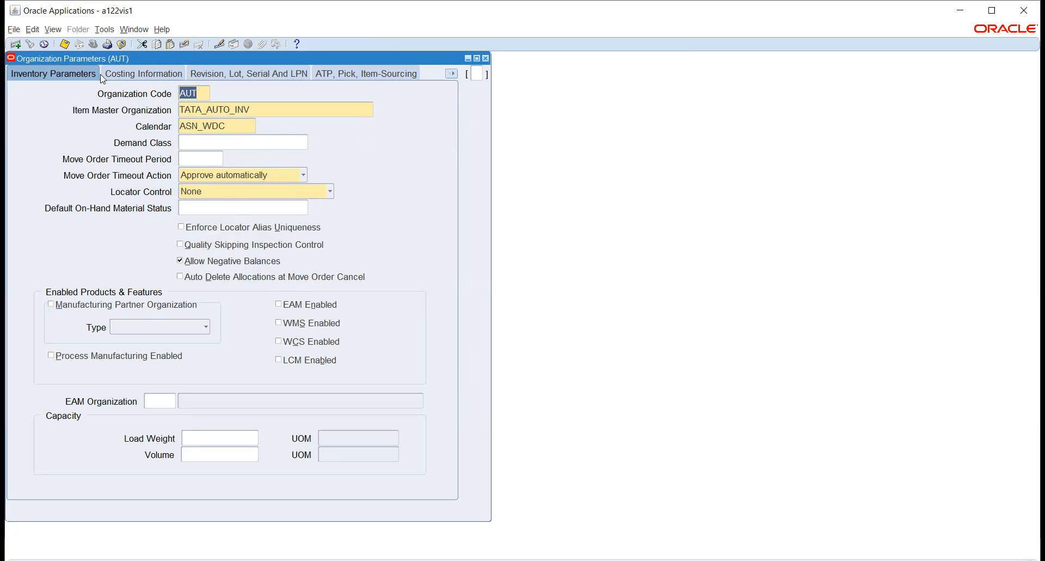
{"action": "left_click", "coordinate": [130, 74]}
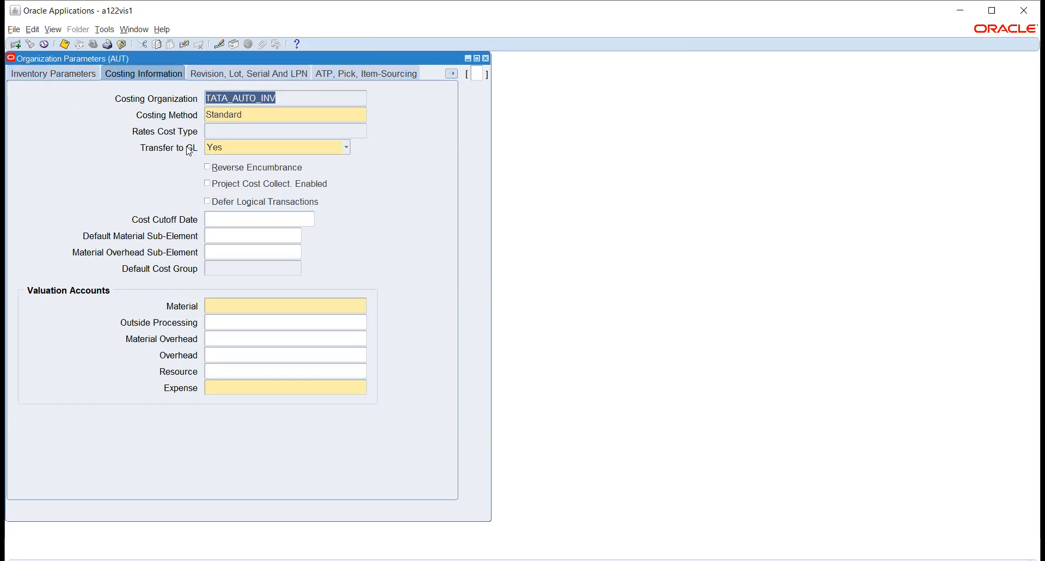
Open the Material valuation account and set its TATA_COMP segment to 03 and its TATA_LOC segment to 100 (CHENNAI)
{"action": "left_click", "coordinate": [313, 305]}
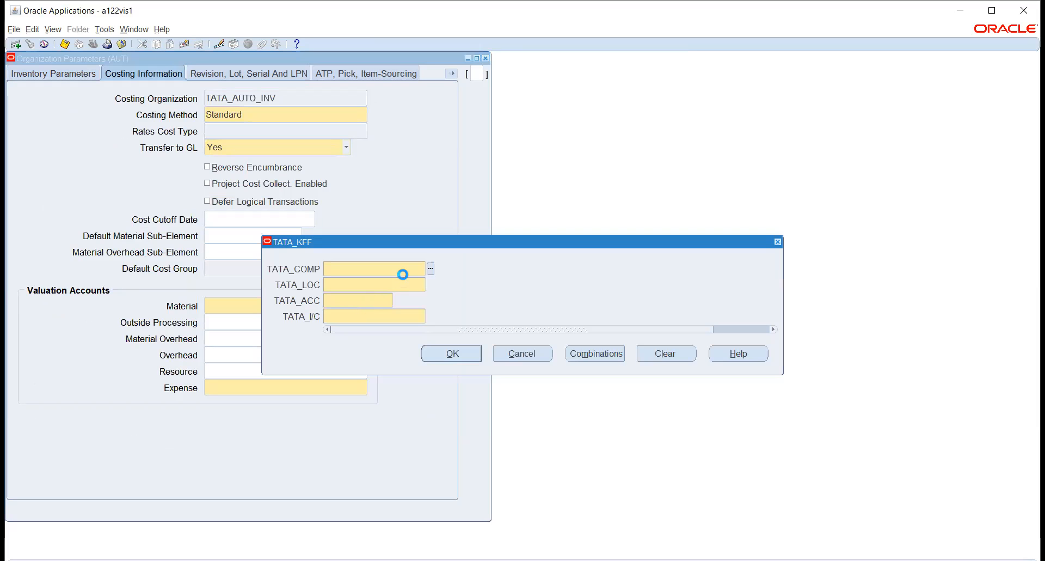
{"action": "left_click", "coordinate": [431, 269]}
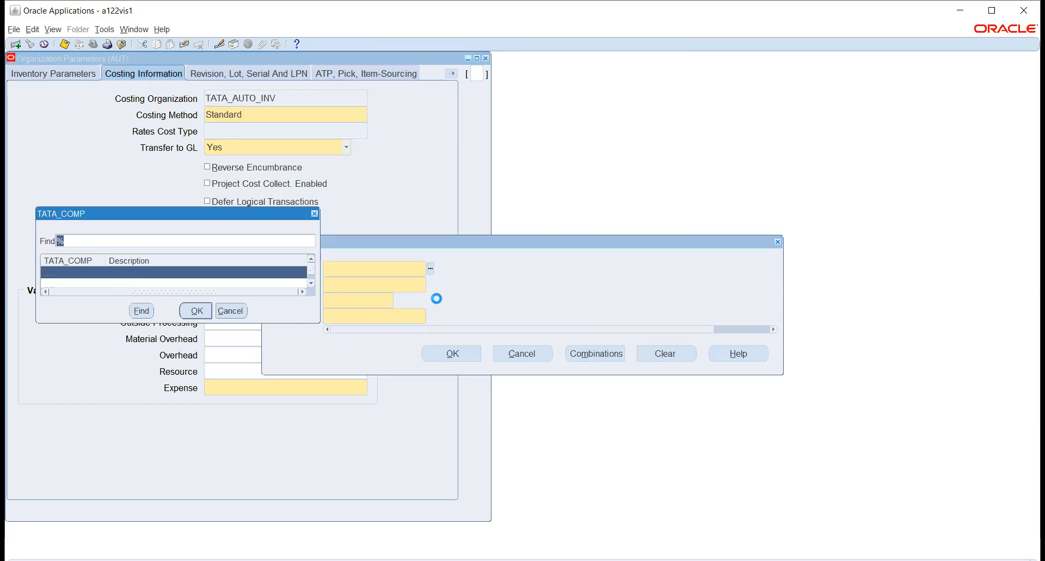
{"action": "left_click", "coordinate": [197, 311]}
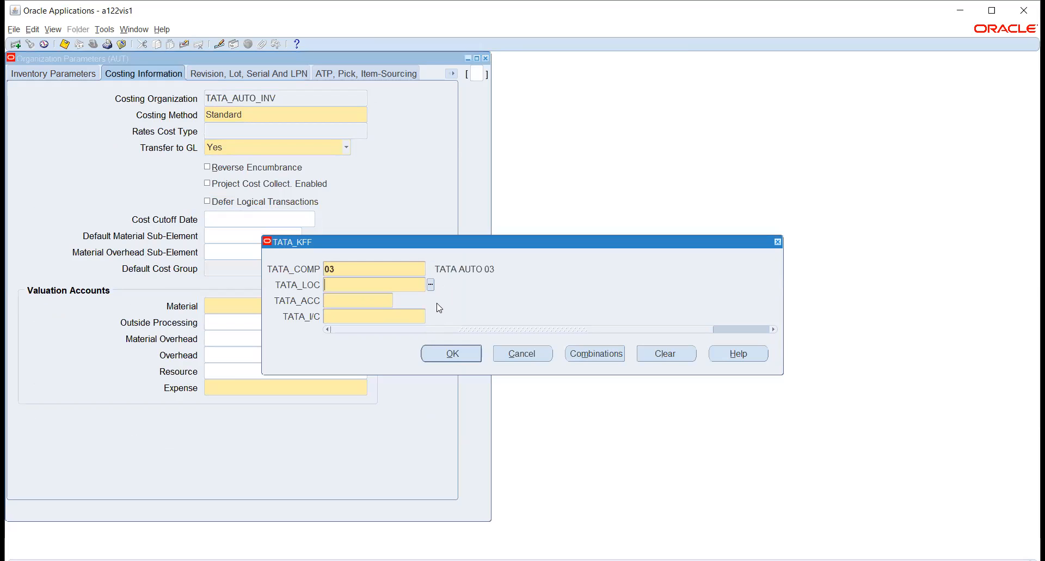
{"action": "left_click", "coordinate": [430, 284]}
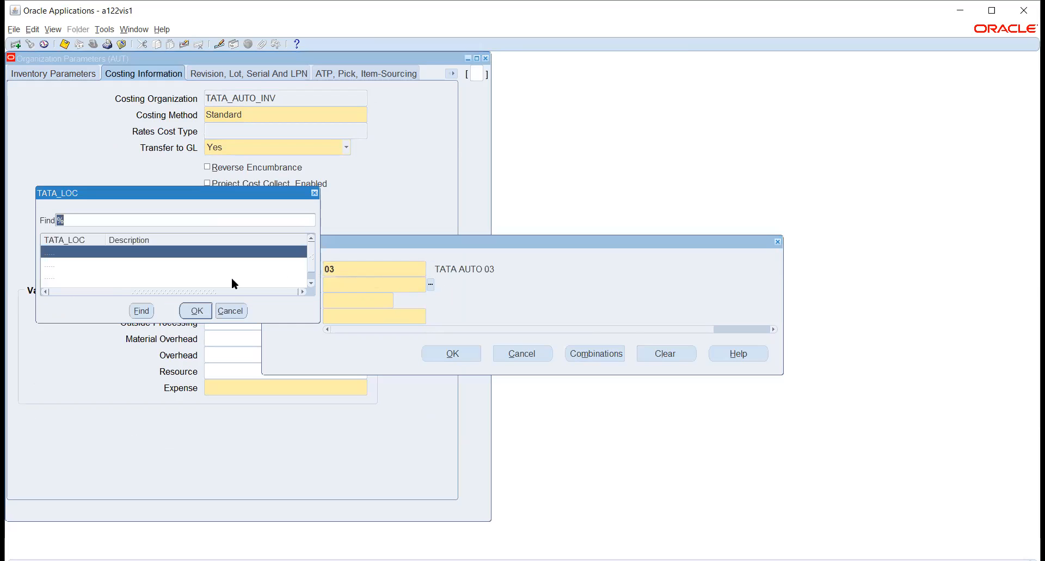
{"action": "left_click", "coordinate": [197, 311]}
Complete the Material valuation account with TATA_ACC 100 (Material) and TATA_I/C 03, and accept the combination
{"action": "left_click", "coordinate": [398, 300]}
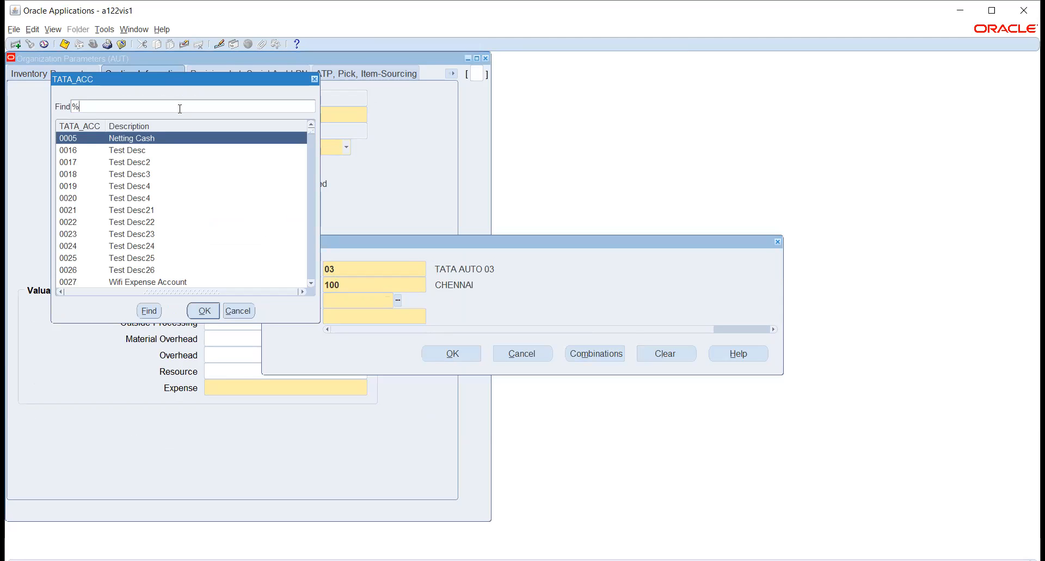
{"action": "left_click_drag", "start_coordinate": [180, 78], "coordinate": [610, 141]}
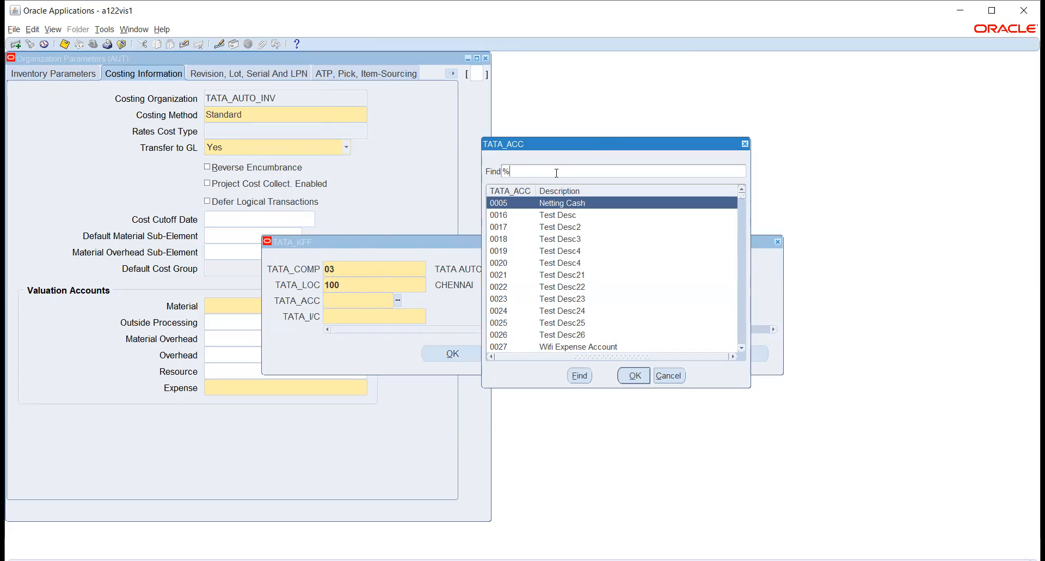
{"action": "type", "text": "%"}
{"action": "key", "text": "Return"}
{"action": "left_click", "coordinate": [633, 375]}
{"action": "left_click", "coordinate": [430, 315]}
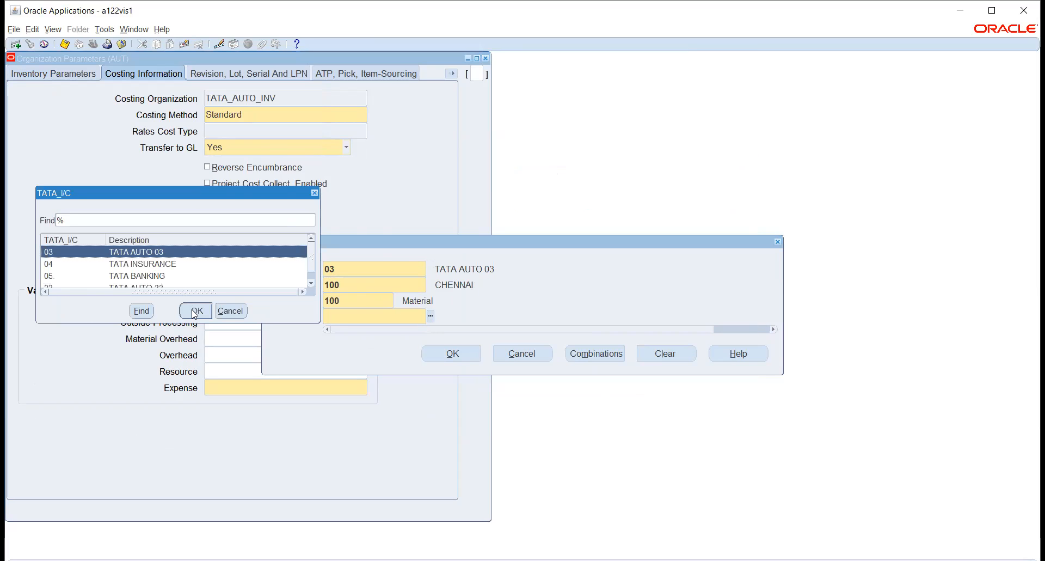
{"action": "left_click", "coordinate": [197, 306]}
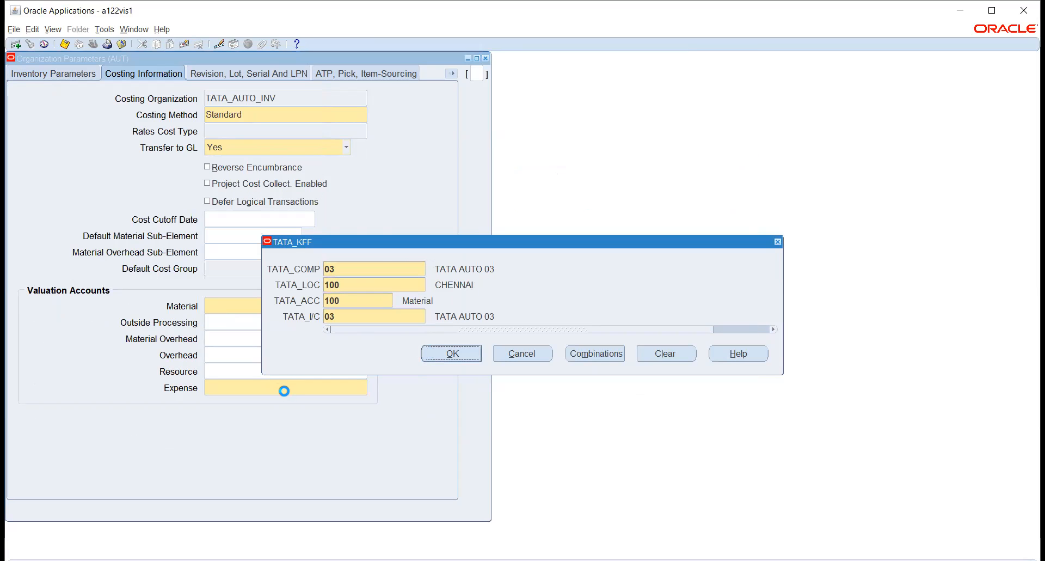
{"action": "key", "text": "Return"}
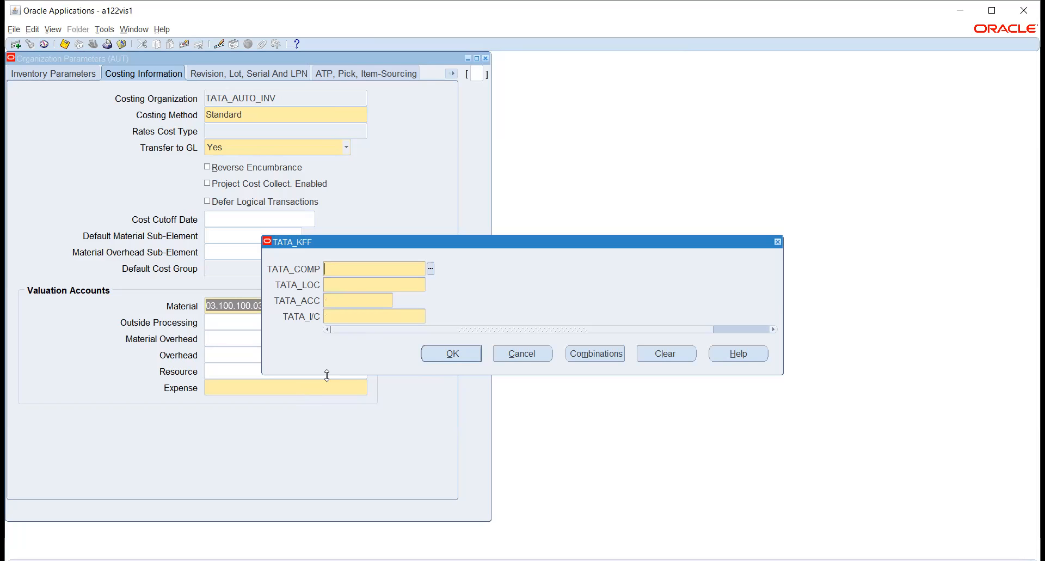
In the Outside Processing valuation account, set the TATA_COMP segment to 03 and TATA_LOC to 100 (CHENNAI)
{"action": "left_click_drag", "start_coordinate": [407, 243], "coordinate": [560, 251]}
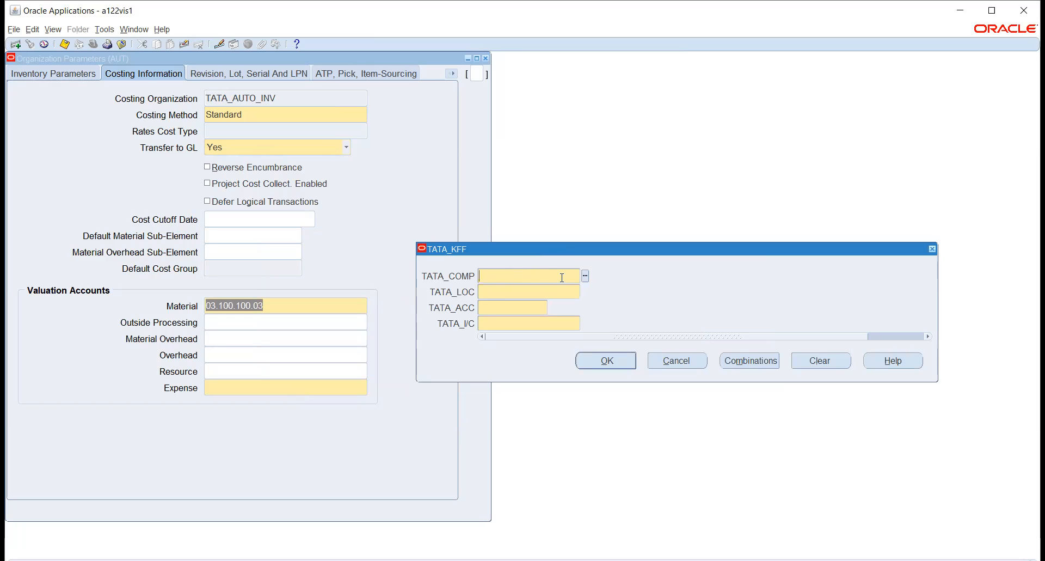
{"action": "left_click", "coordinate": [586, 278]}
{"action": "left_click", "coordinate": [197, 310]}
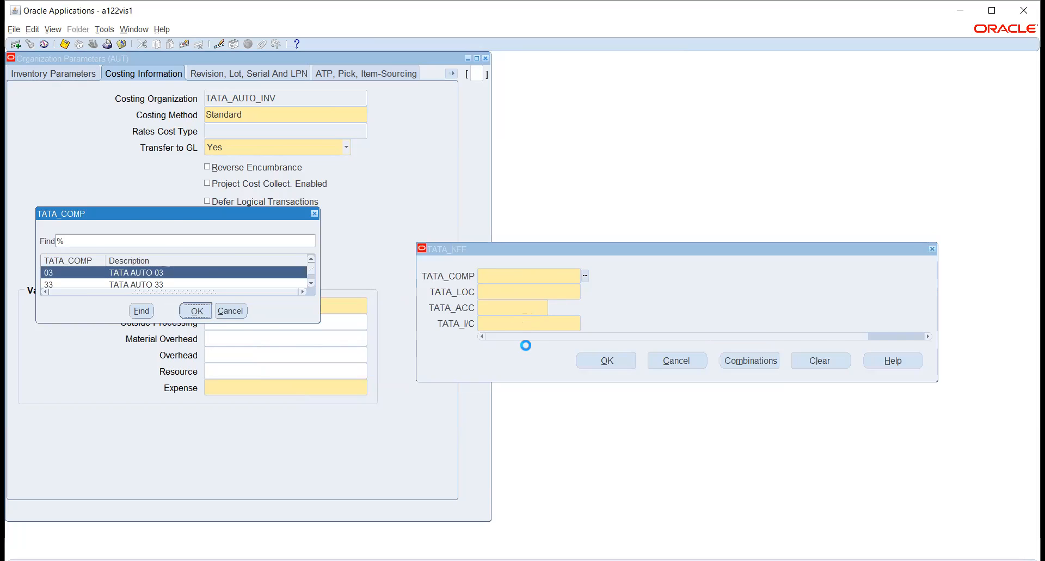
{"action": "left_click", "coordinate": [583, 291]}
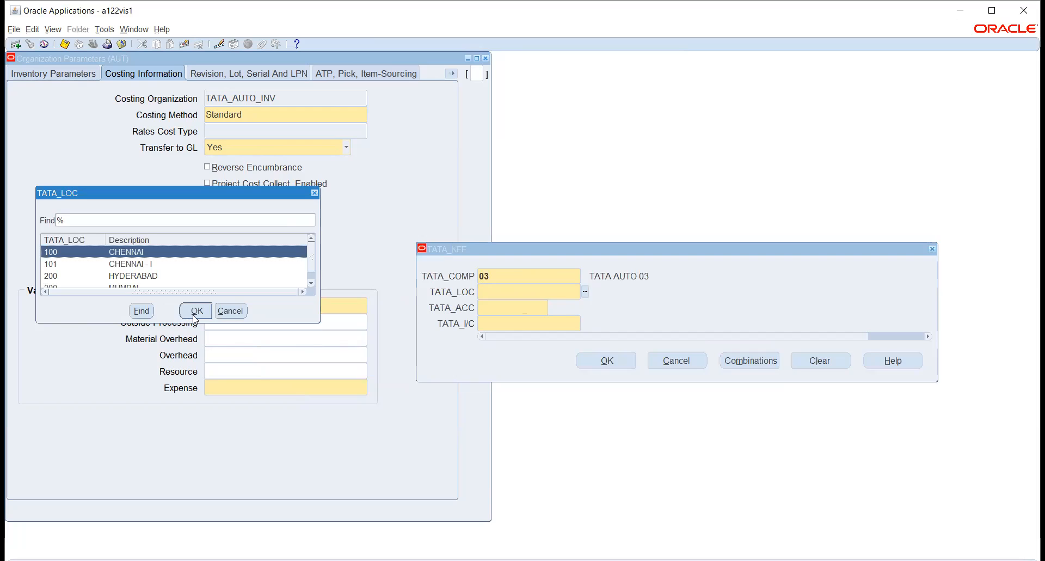
{"action": "left_click", "coordinate": [193, 314]}
Complete the Outside Processing account with TATA_ACC 1420 (Inventory Material Overhead Value) and TATA_I/C 03, and accept the combination
{"action": "left_click", "coordinate": [552, 308]}
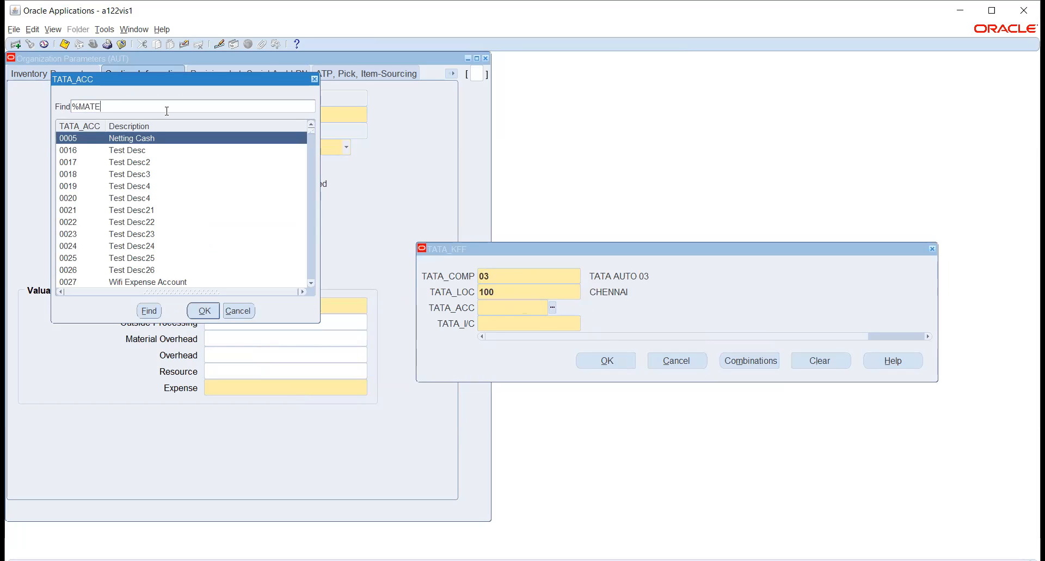
{"action": "type", "text": "MATERIAL%"}
{"action": "key", "text": "Return"}
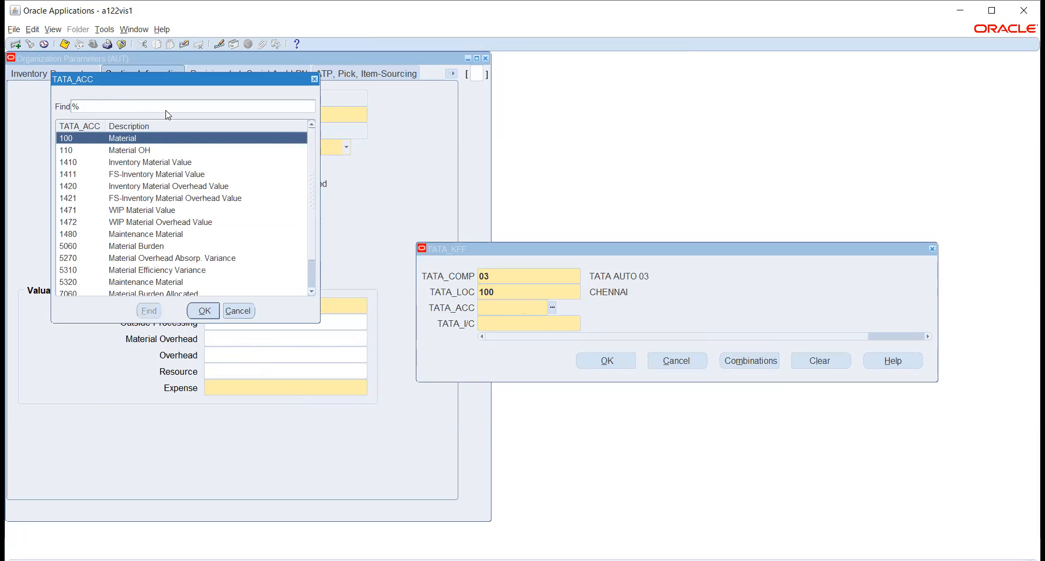
{"action": "key", "text": "Down"}
{"action": "key", "text": "Down"}
{"action": "key", "text": "Down"}
{"action": "key", "text": "Down"}
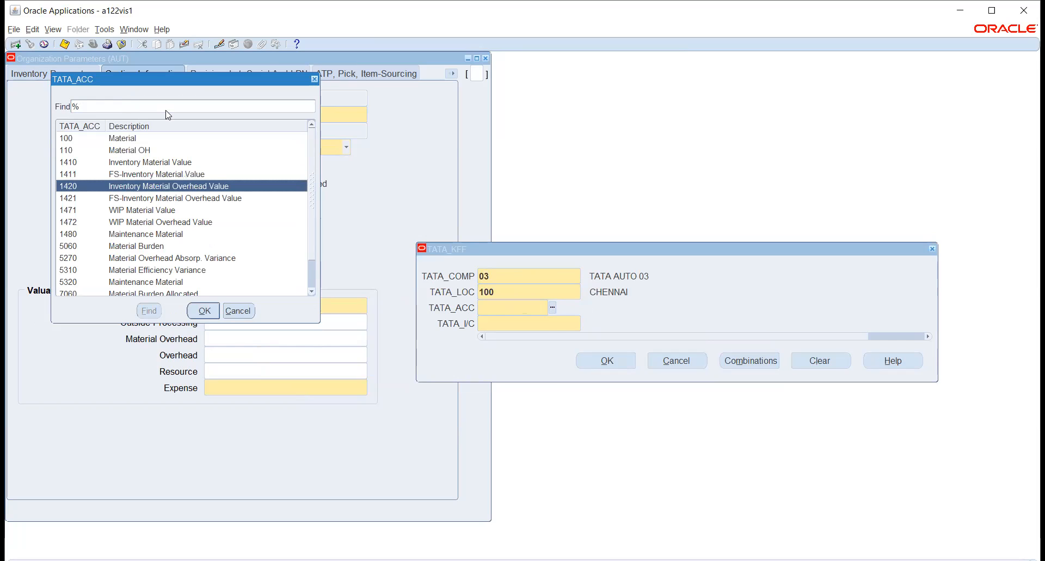
{"action": "key", "text": "Return"}
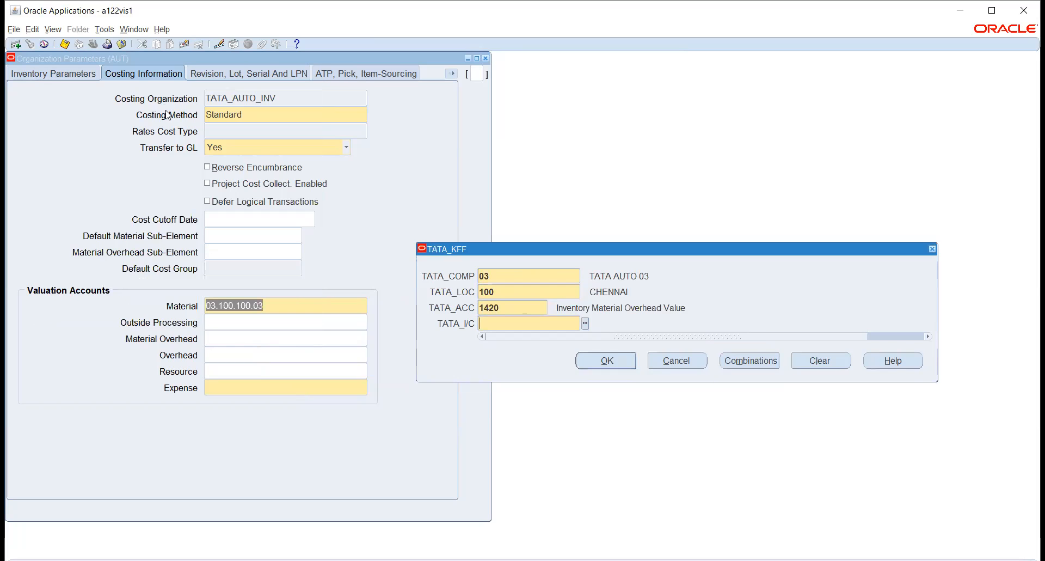
{"action": "left_click", "coordinate": [586, 324]}
{"action": "left_click", "coordinate": [211, 312]}
{"action": "key", "text": "Return"}
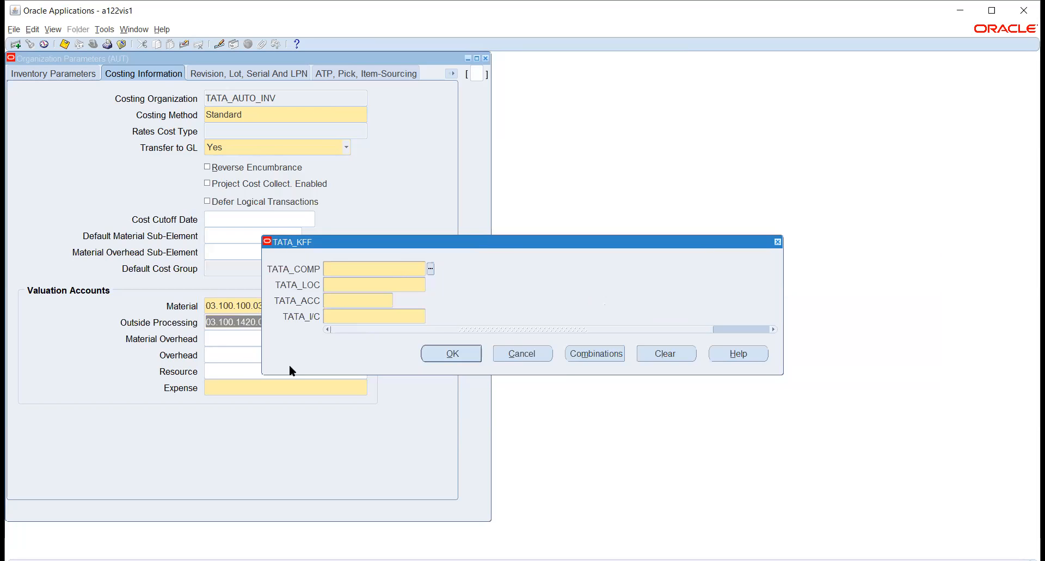
Open the Expense valuation account and set its TATA_COMP segment to 03 and its TATA_LOC segment to 100 (CHENNAI)
{"action": "left_click", "coordinate": [521, 354]}
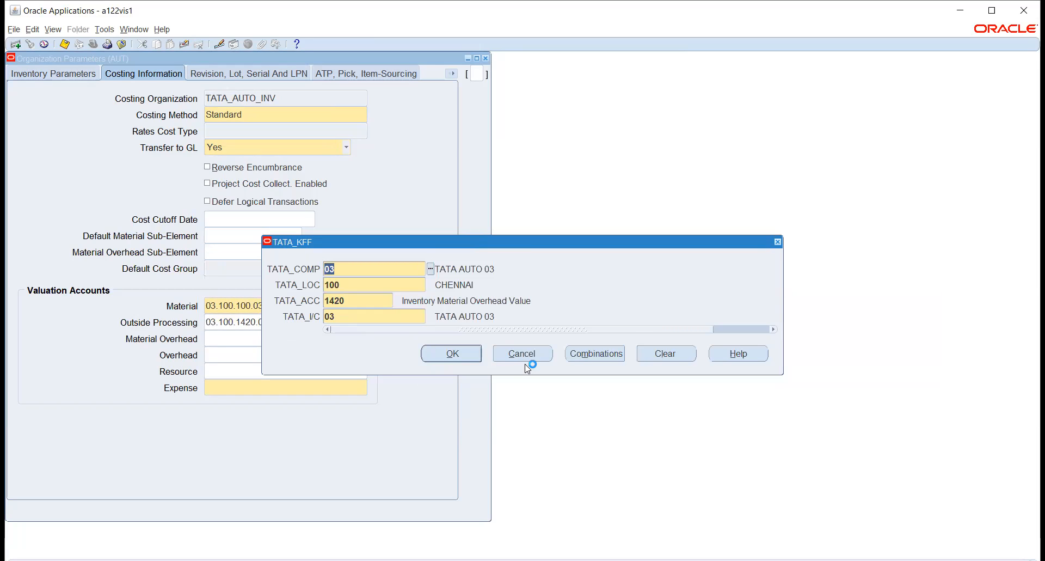
{"action": "left_click", "coordinate": [456, 356]}
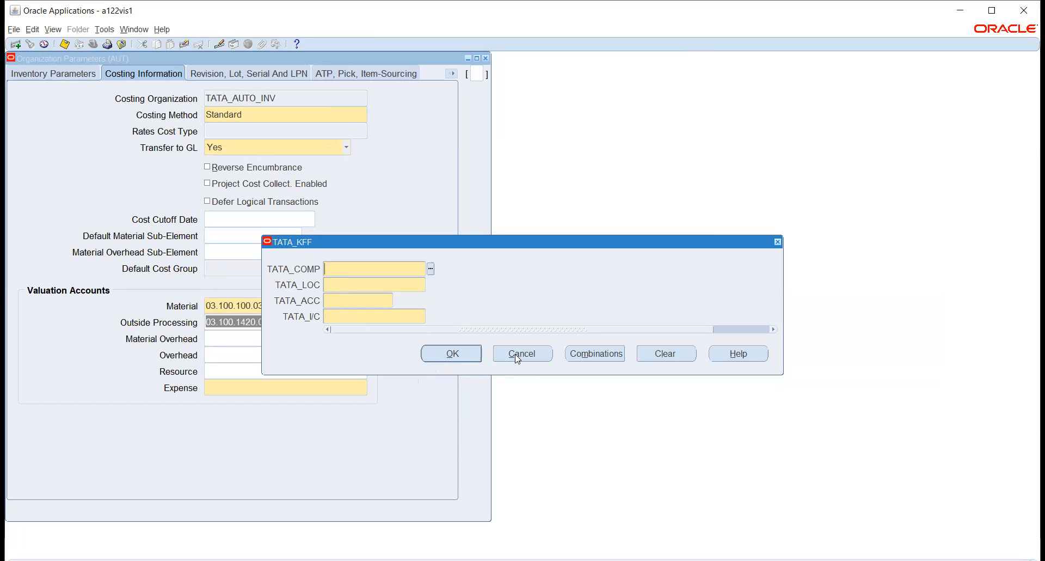
{"action": "left_click", "coordinate": [267, 385]}
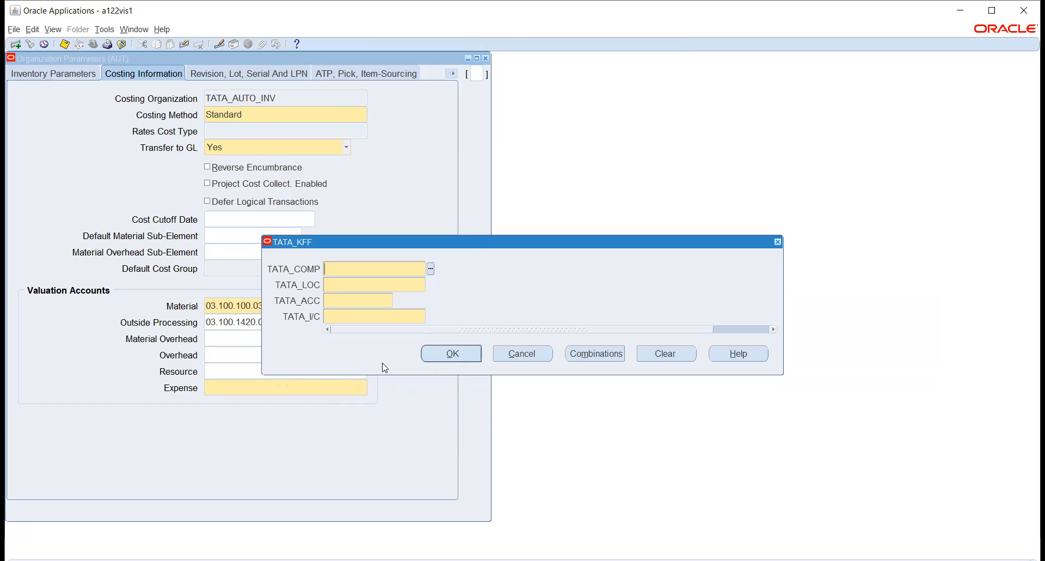
{"action": "left_click", "coordinate": [431, 268]}
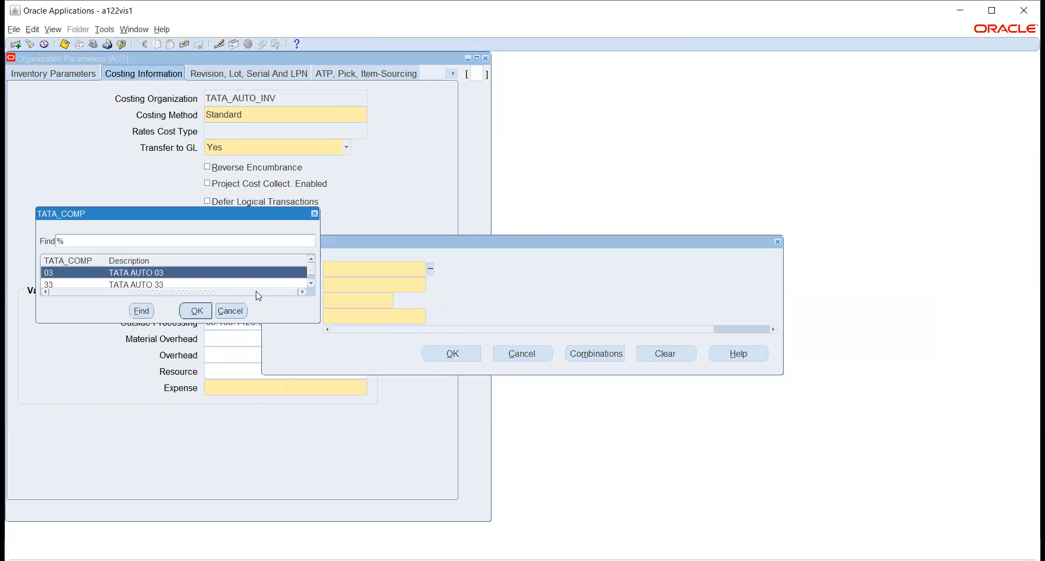
{"action": "left_click", "coordinate": [198, 311]}
{"action": "left_click", "coordinate": [431, 285]}
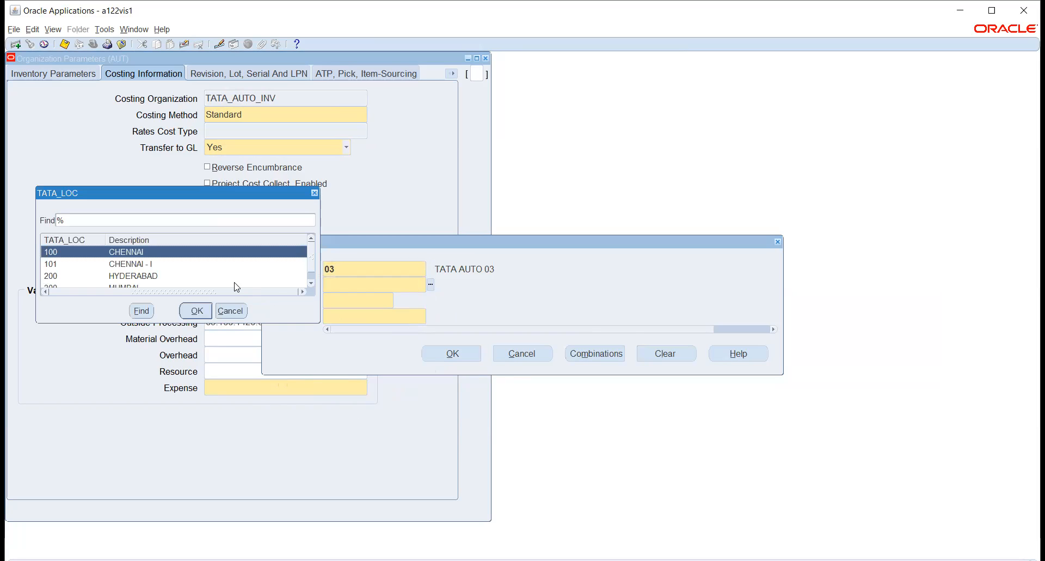
{"action": "left_click", "coordinate": [197, 311]}
Complete the Expense account with TATA_ACC 1480 (Maintenance Material) and TATA_I/C 03, and accept the combination
{"action": "left_click", "coordinate": [398, 300]}
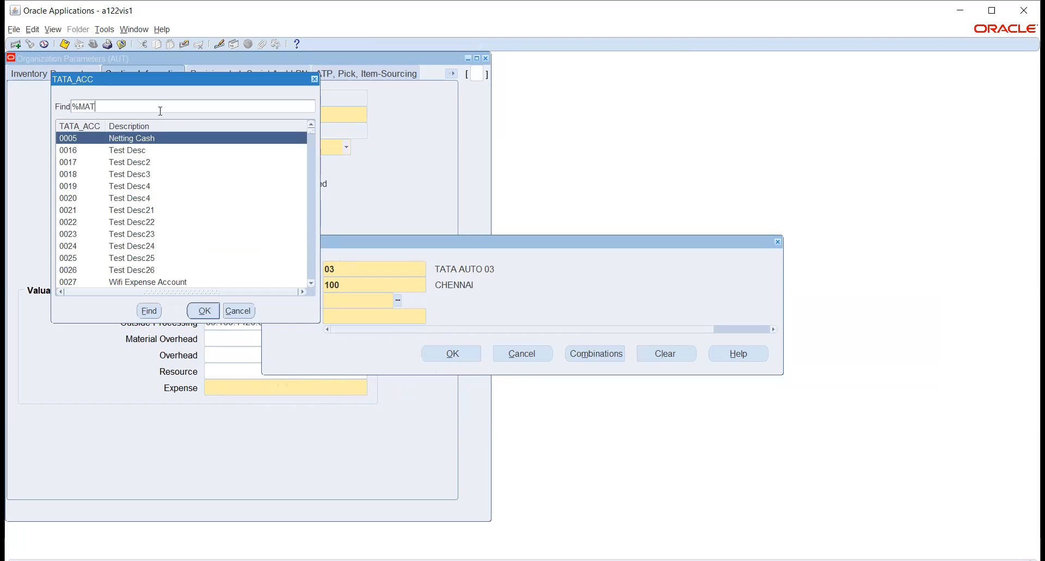
{"action": "type", "text": "MATERIAL%"}
{"action": "key", "text": "Return"}
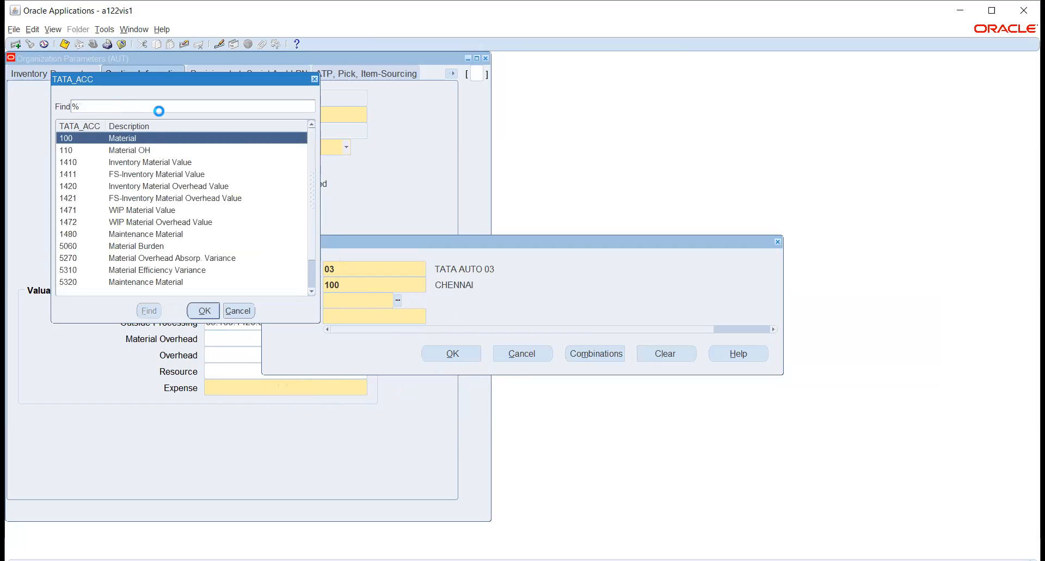
{"action": "left_click", "coordinate": [166, 236]}
{"action": "left_click", "coordinate": [204, 310]}
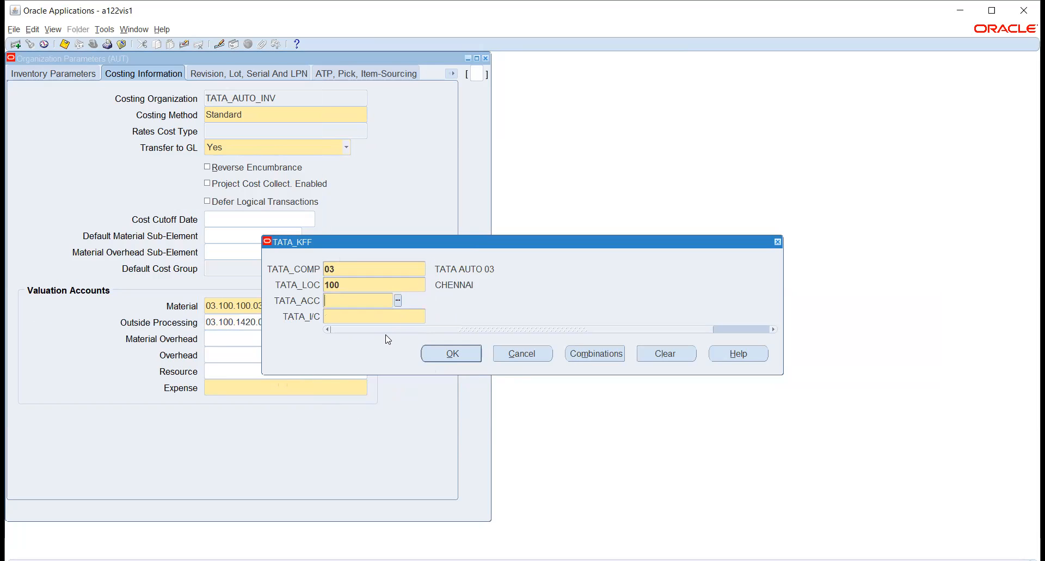
{"action": "left_click", "coordinate": [431, 316]}
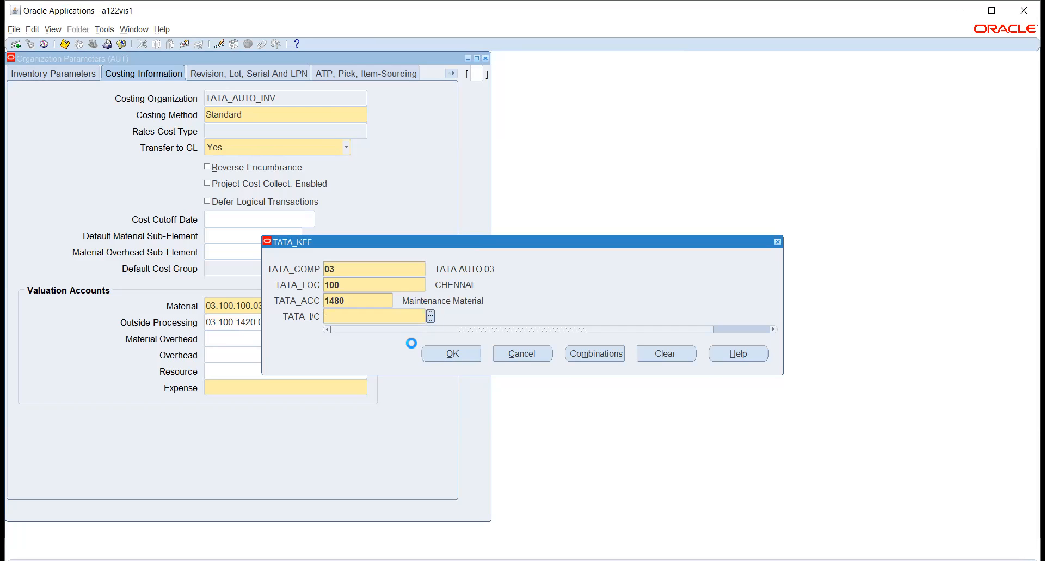
{"action": "left_click", "coordinate": [207, 311]}
{"action": "left_click", "coordinate": [437, 355]}
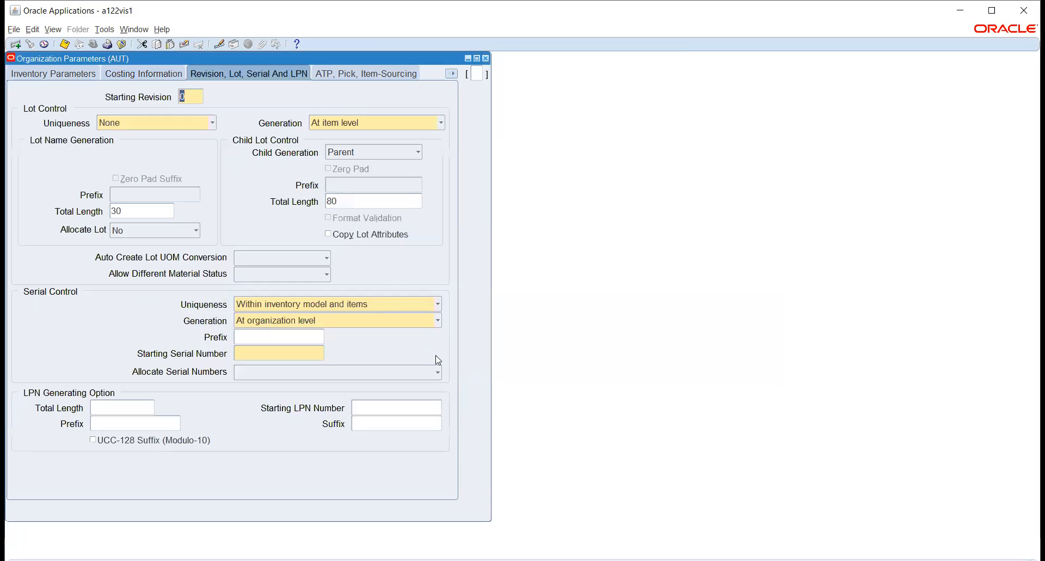
Set the Starting Serial Number to 1 and bring up the organization's Other Accounts parameters
{"action": "left_click", "coordinate": [272, 353]}
{"action": "key", "text": "Tab"}
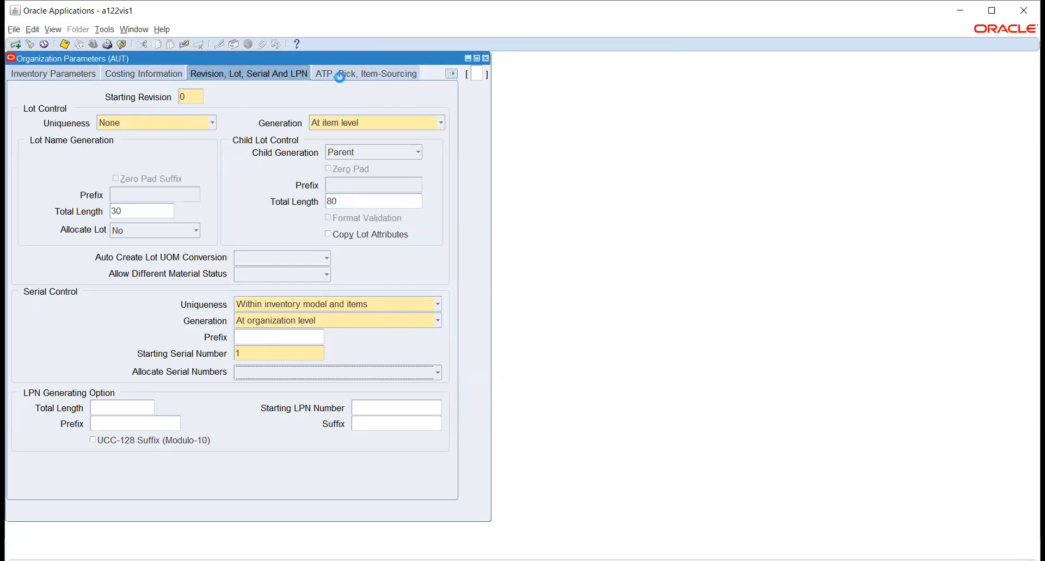
{"action": "left_click", "coordinate": [358, 76]}
{"action": "left_click", "coordinate": [452, 75]}
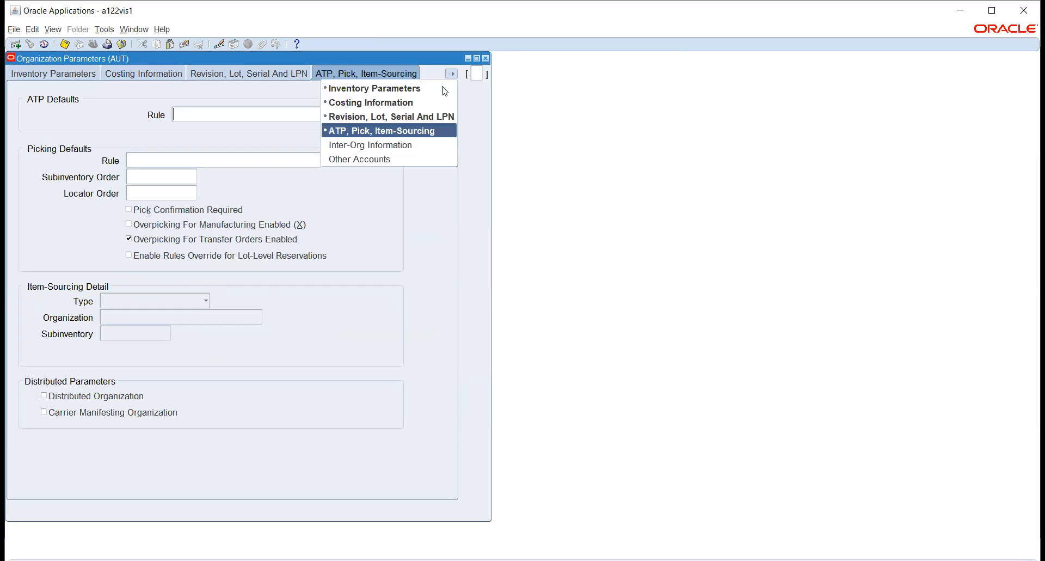
{"action": "left_click", "coordinate": [382, 142]}
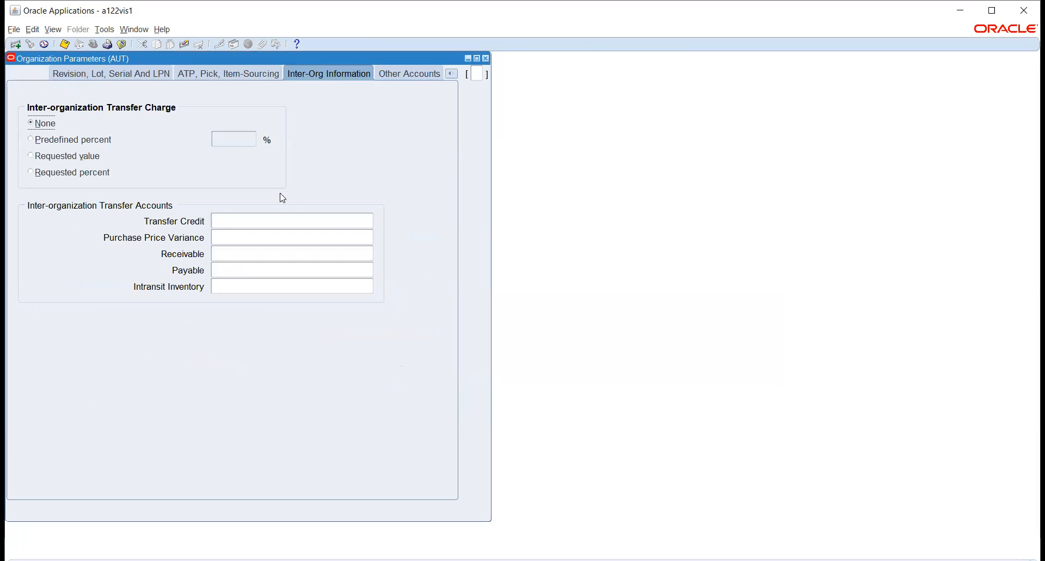
{"action": "left_click", "coordinate": [422, 80]}
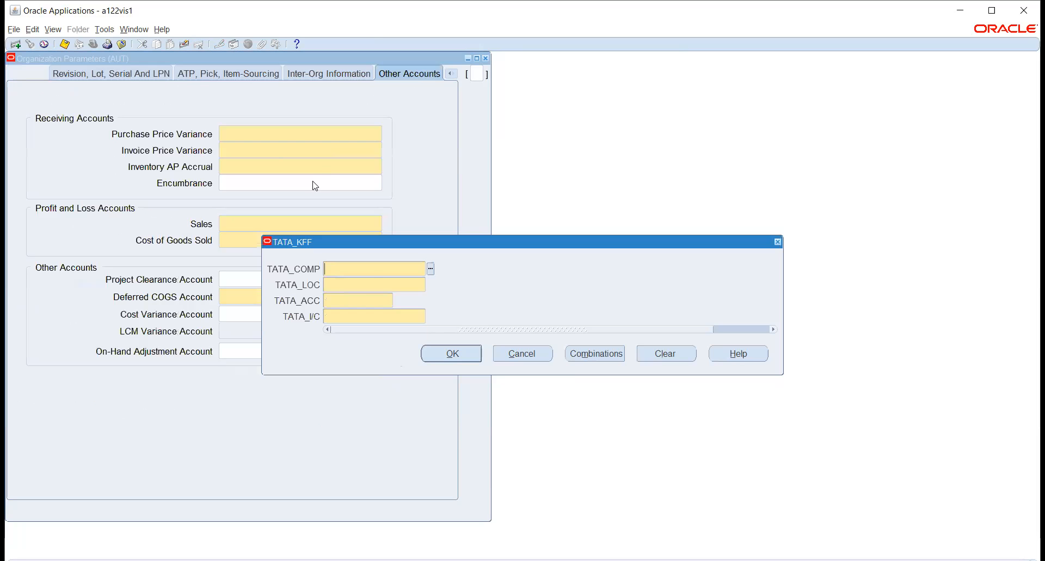
Build the Purchase Price Variance receiving account from TATA_COMP 03, TATA_LOC 100 (CHENNAI), TATA_ACC 5210 (Purchase Price Variance) and TATA_I/C 03
{"action": "left_click", "coordinate": [431, 269]}
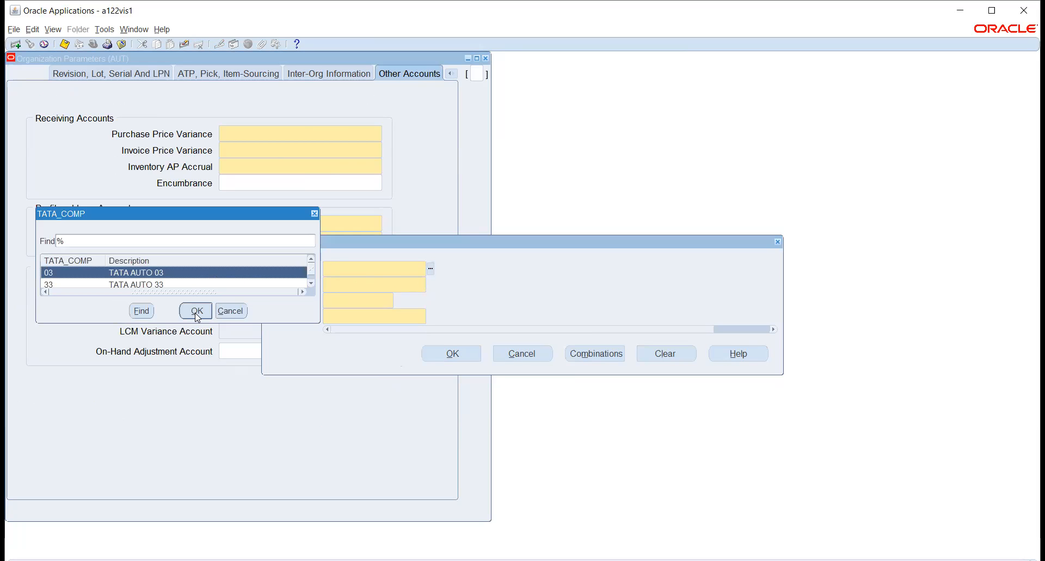
{"action": "left_click", "coordinate": [196, 313]}
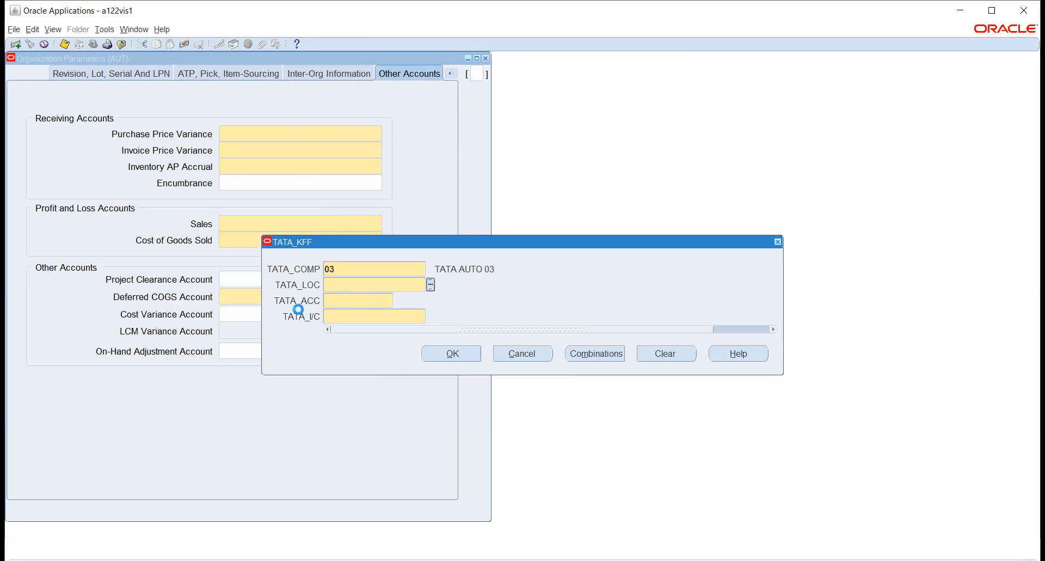
{"action": "left_click", "coordinate": [206, 315]}
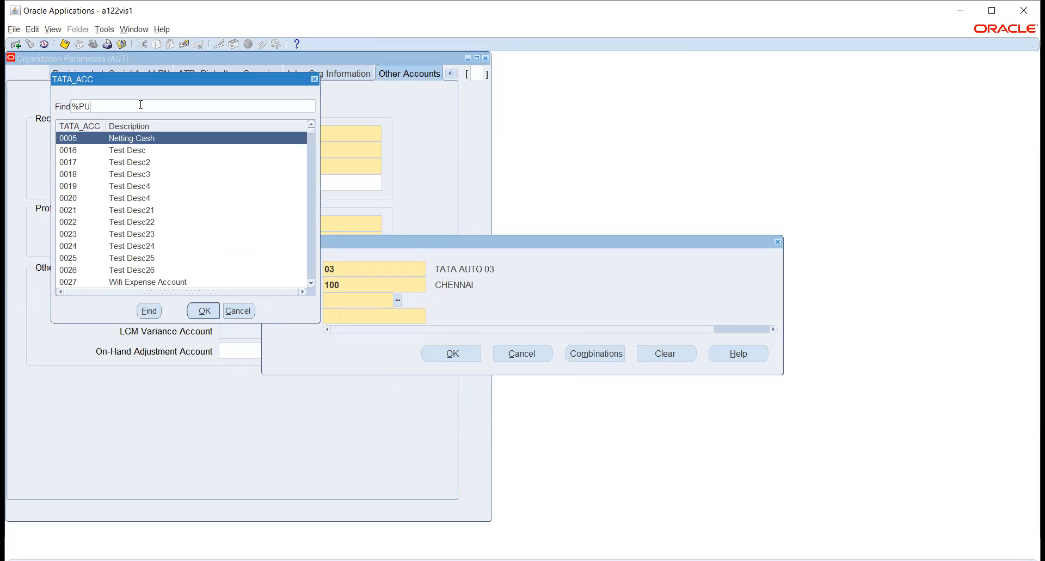
{"action": "type", "text": "PUR"}
{"action": "key", "text": "Return"}
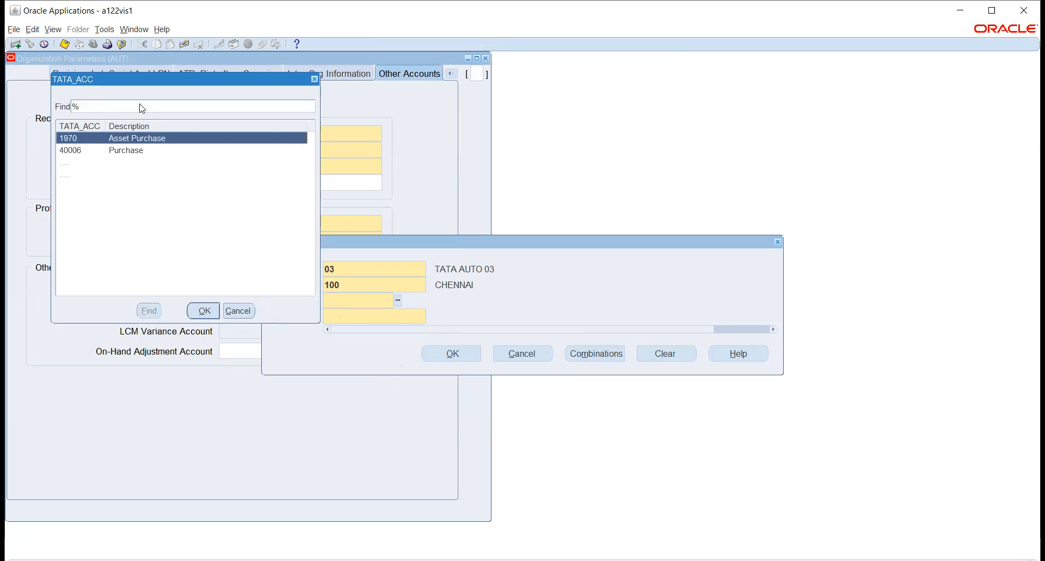
{"action": "key", "text": "Down"}
{"action": "key", "text": "Down"}
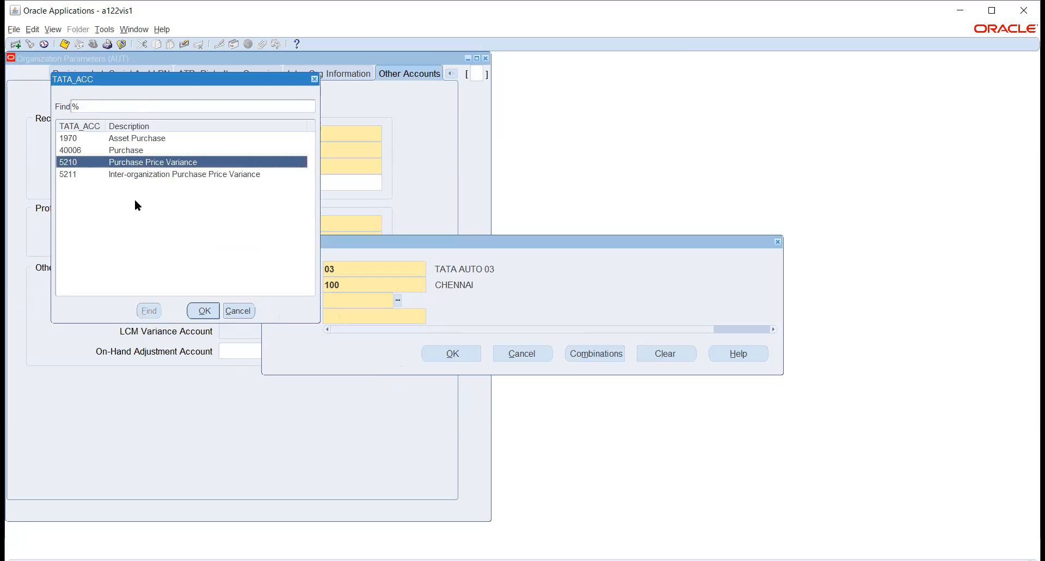
{"action": "left_click", "coordinate": [202, 311]}
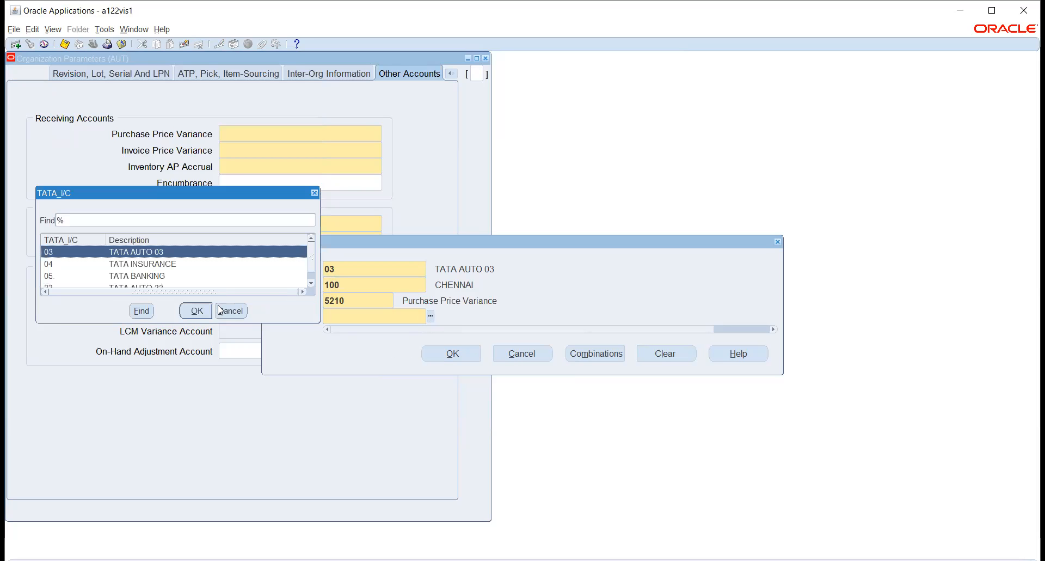
{"action": "left_click", "coordinate": [196, 311]}
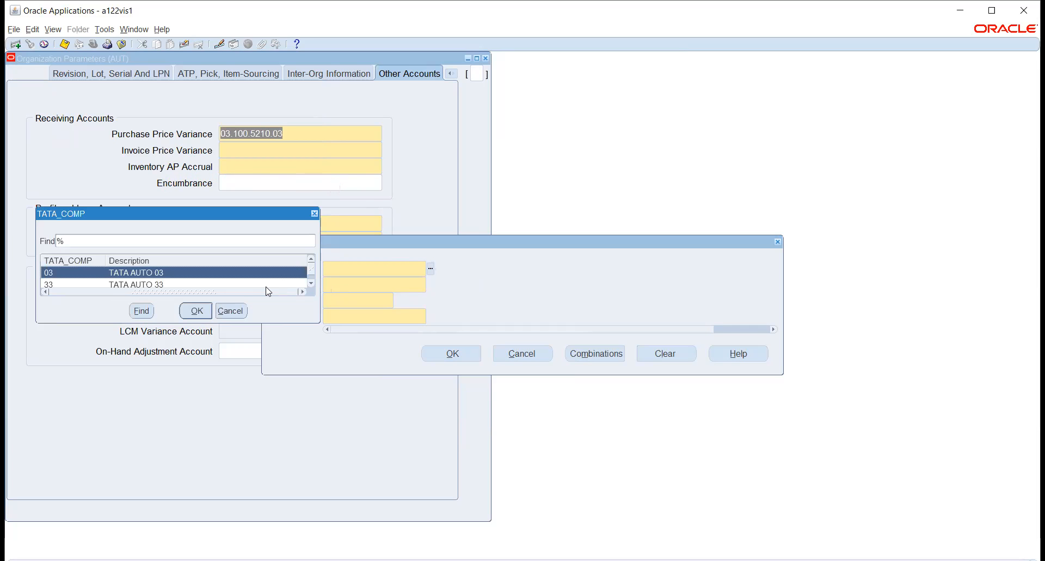
Build the Invoice Price Variance account from TATA_COMP 03, TATA_LOC 100 (CHENNAI), TATA_ACC 5220 (Invoice Price Variance) and TATA_I/C 03
{"action": "left_click", "coordinate": [196, 312]}
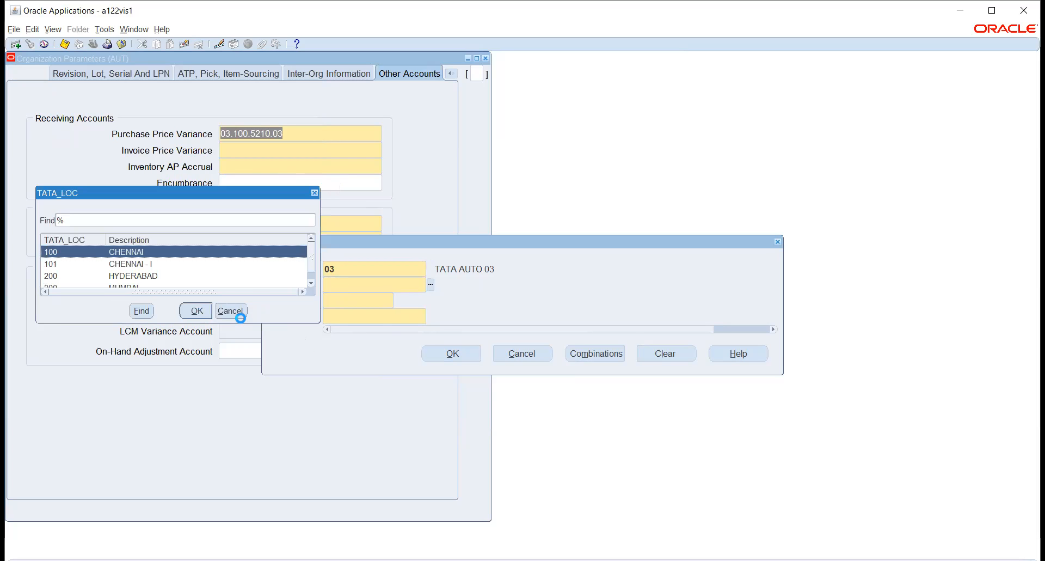
{"action": "left_click", "coordinate": [398, 303]}
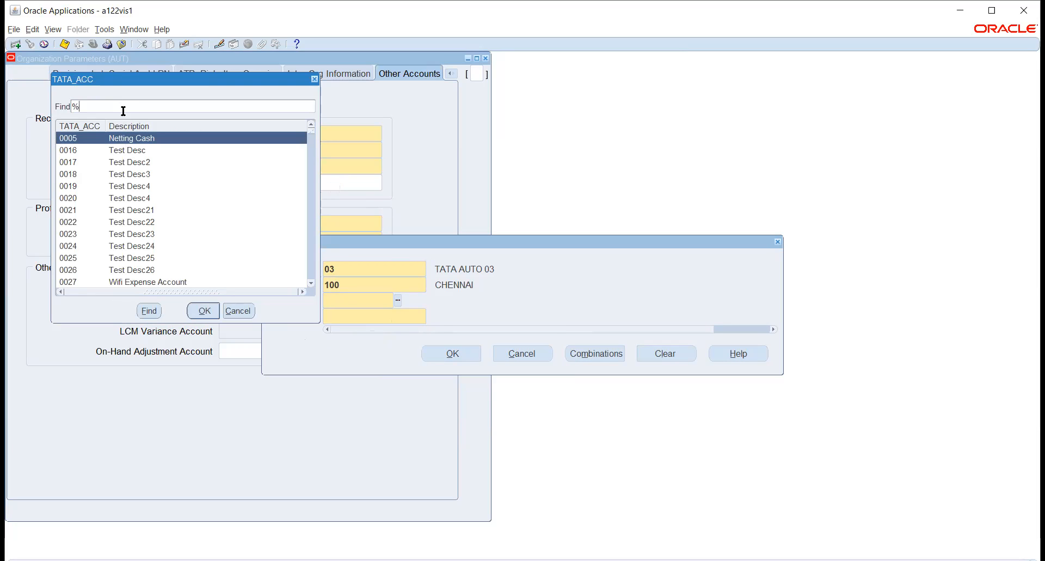
{"action": "type", "text": "INVOICE"}
{"action": "key", "text": "Return"}
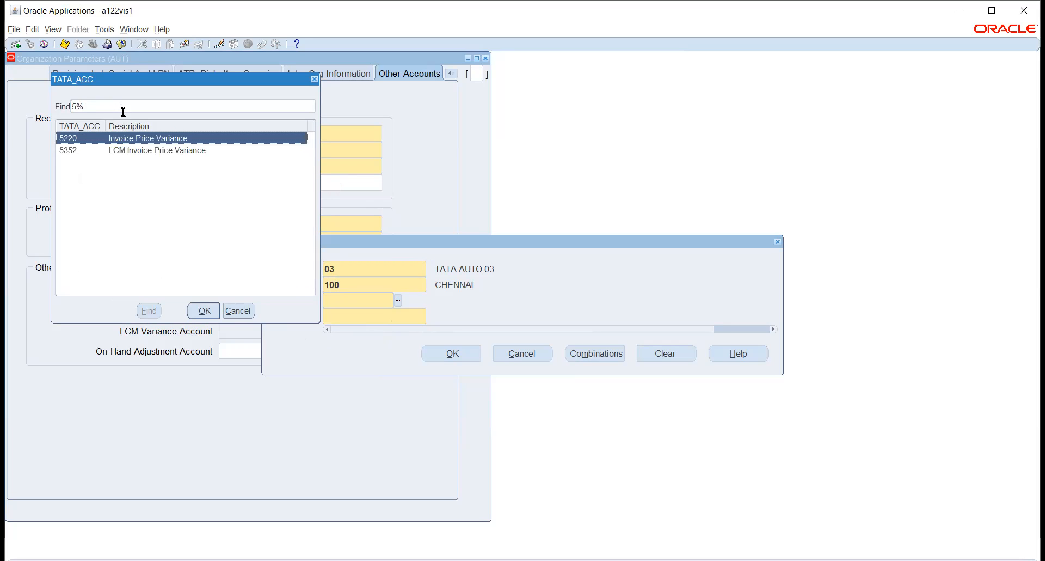
{"action": "left_click", "coordinate": [205, 311]}
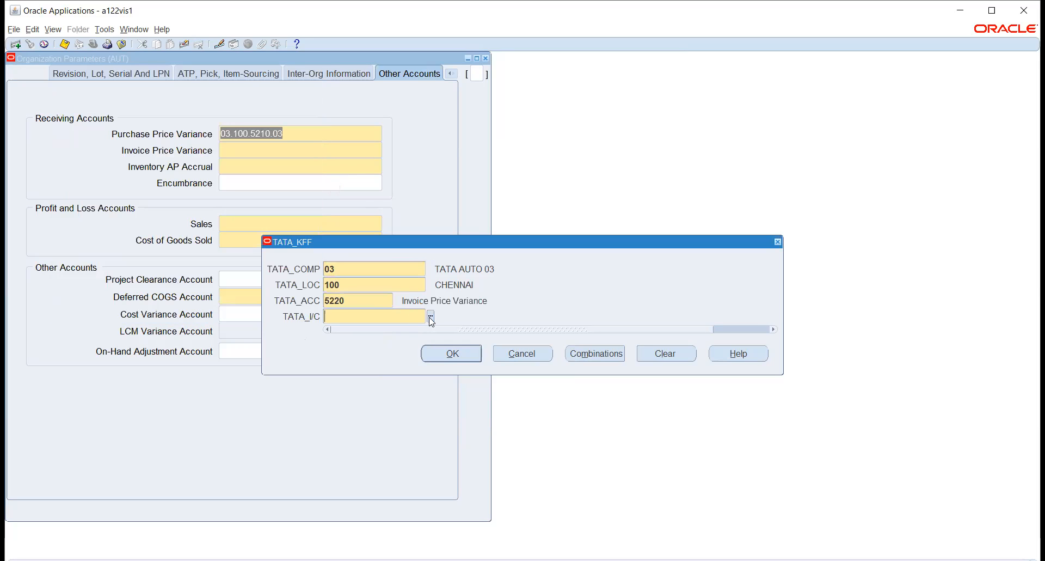
{"action": "left_click", "coordinate": [431, 319]}
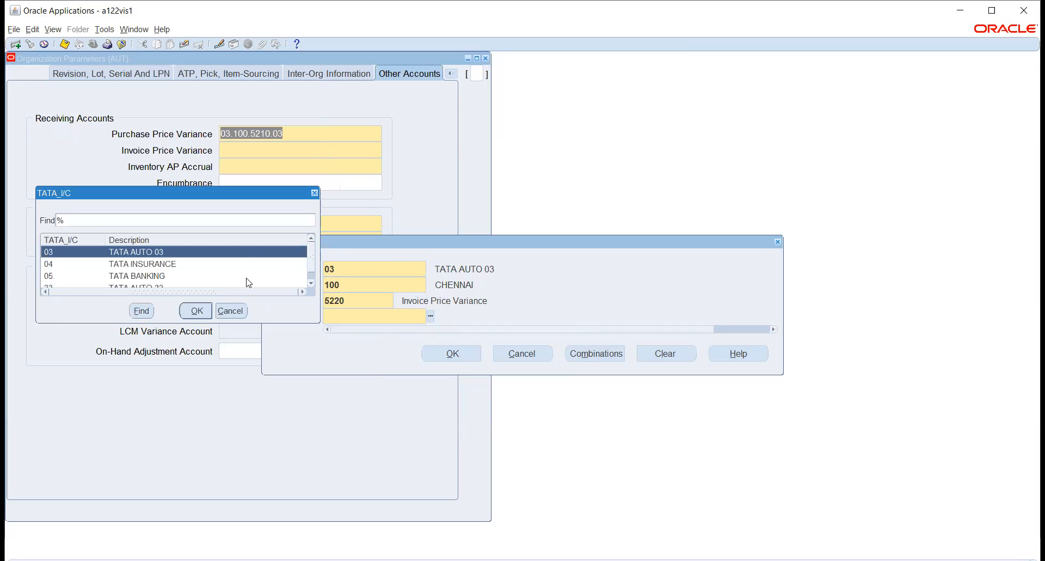
{"action": "left_click", "coordinate": [196, 313]}
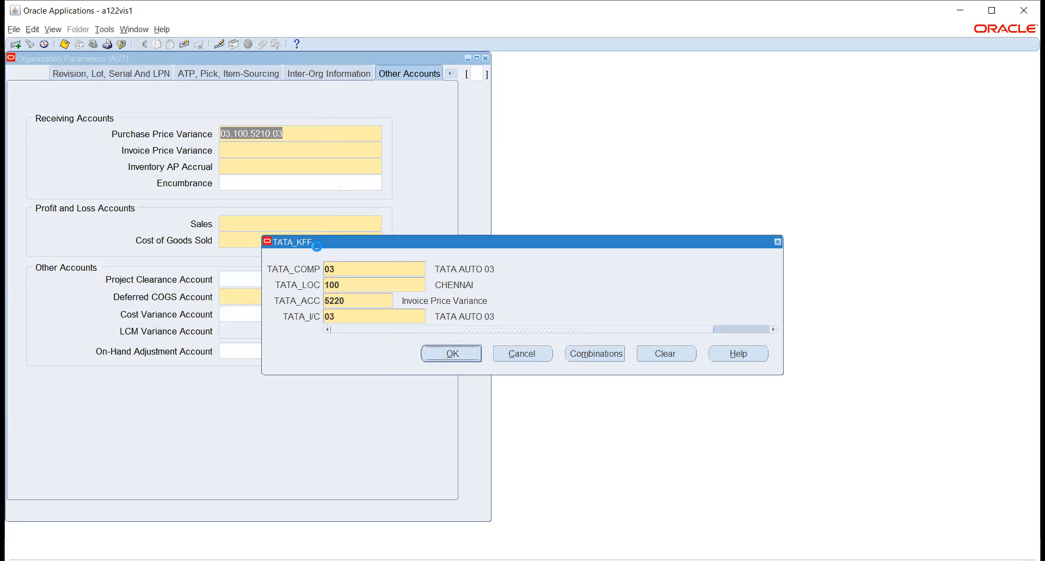
Set the Inventory AP Accrual account's TATA_COMP segment to 03 and its TATA_LOC segment to 100 (CHENNAI)
{"action": "left_click", "coordinate": [430, 270]}
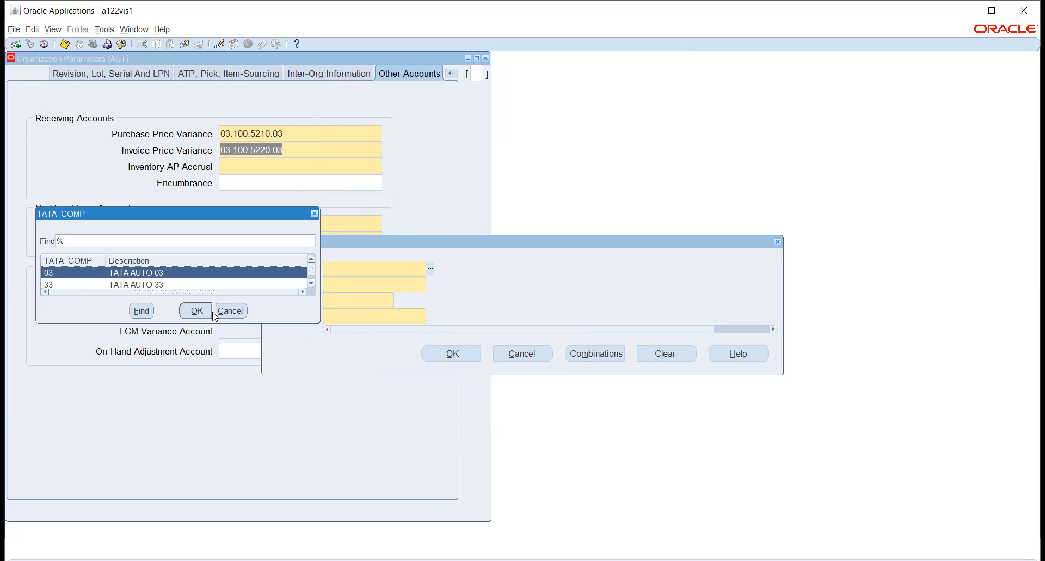
{"action": "left_click", "coordinate": [197, 313]}
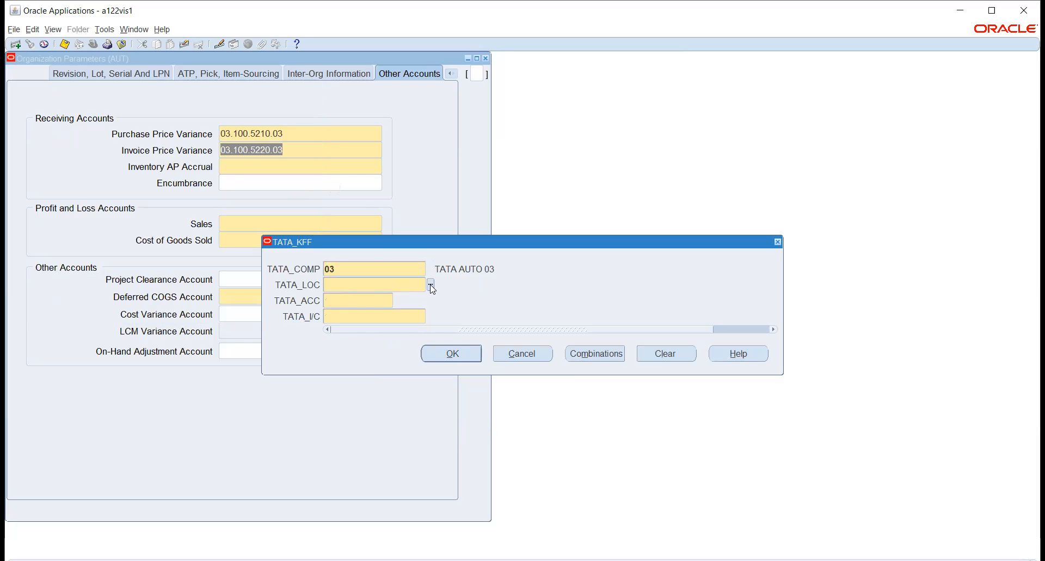
{"action": "left_click", "coordinate": [431, 284]}
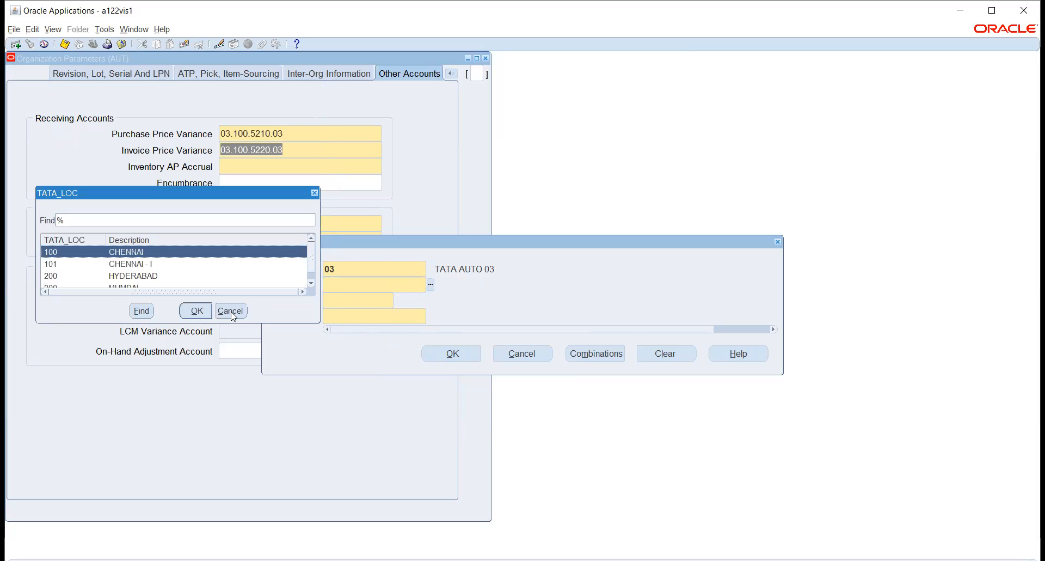
{"action": "left_click", "coordinate": [200, 315]}
Complete the Inventory AP Accrual account with TATA_ACC 2929 (Inventory AP Accrual) and TATA_I/C 03, and accept the combination
{"action": "left_click", "coordinate": [398, 300]}
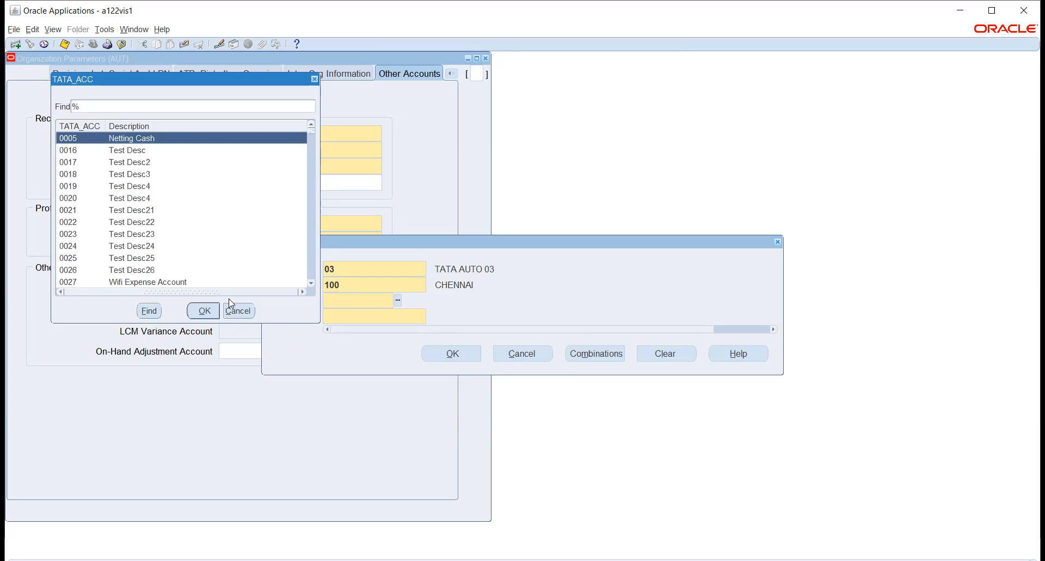
{"action": "left_click_drag", "start_coordinate": [153, 77], "coordinate": [464, 131]}
{"action": "left_click", "coordinate": [444, 162]}
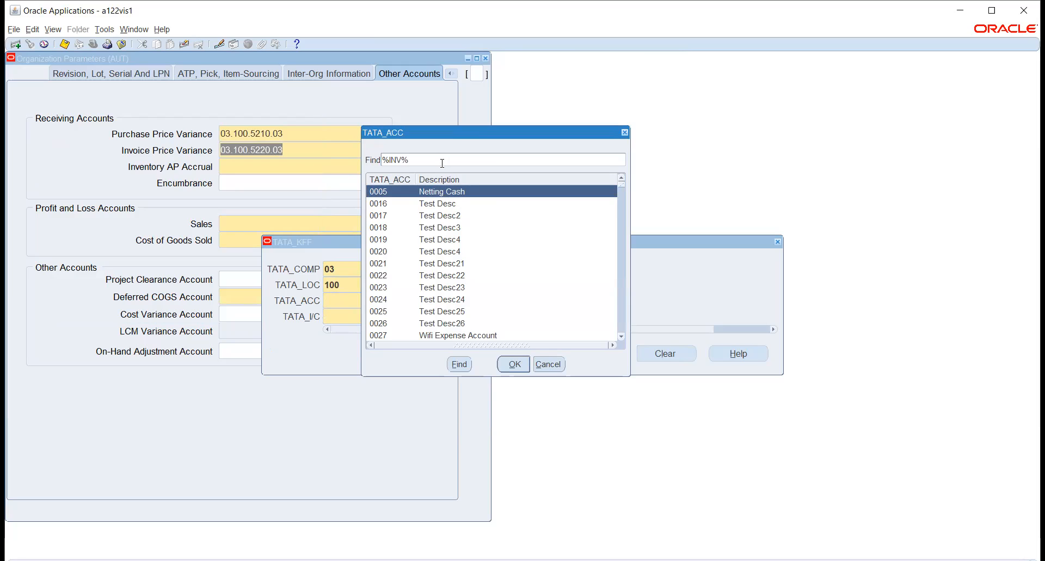
{"action": "key", "text": "Return"}
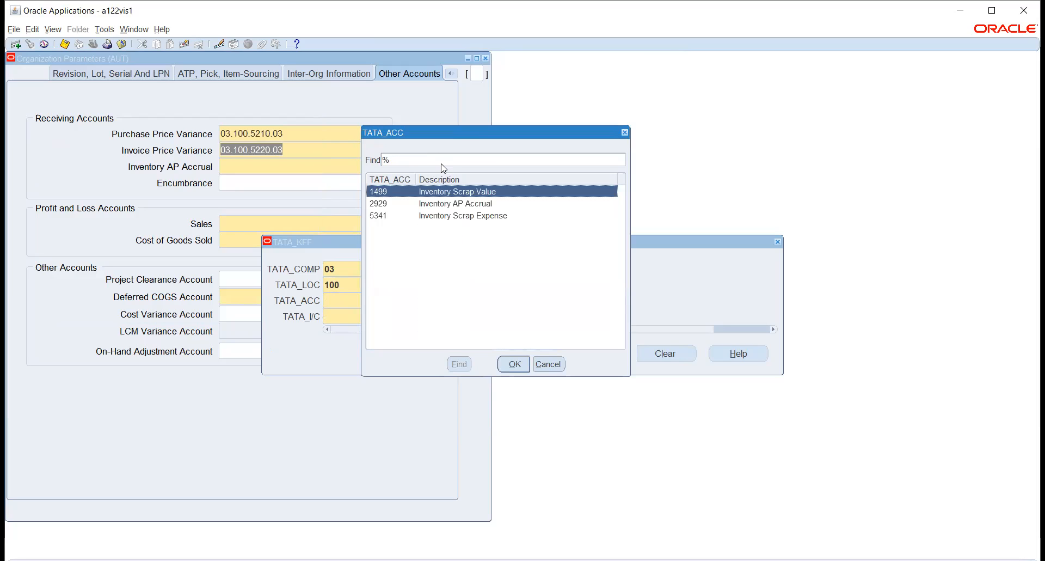
{"action": "left_click", "coordinate": [448, 209]}
{"action": "left_click", "coordinate": [514, 363]}
{"action": "left_click", "coordinate": [431, 316]}
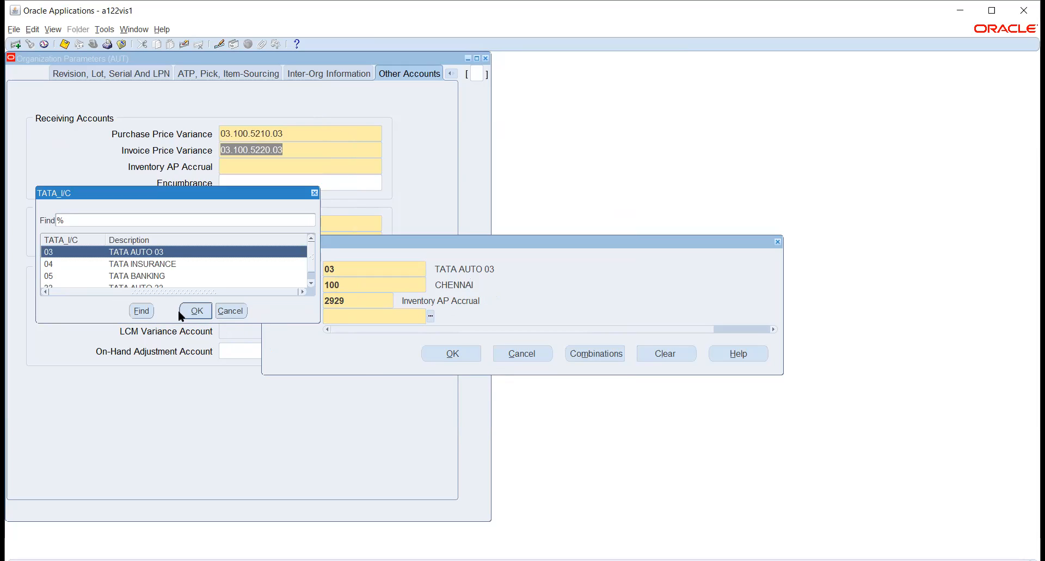
{"action": "left_click", "coordinate": [195, 311]}
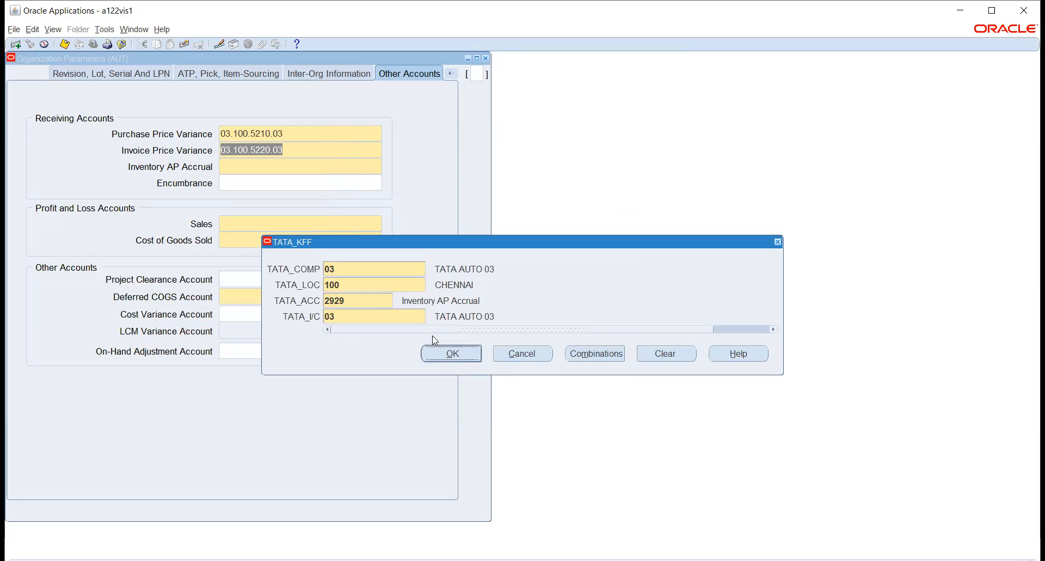
{"action": "left_click", "coordinate": [436, 353]}
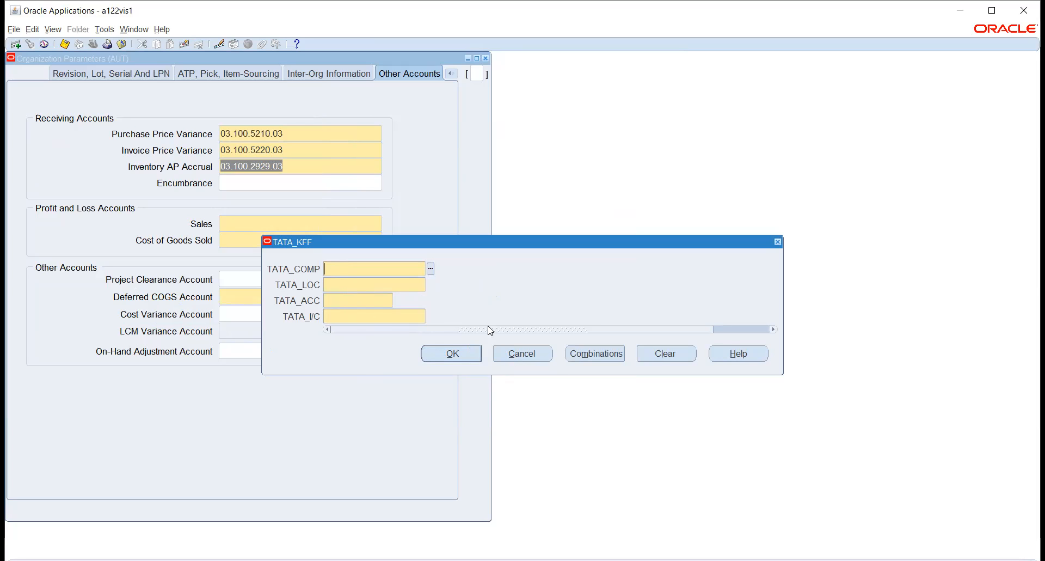
Build the Encumbrance receiving account from TATA_COMP 03, TATA_LOC 100 (CHENNAI), TATA_ACC 9920 (Encumbrance) and TATA_I/C 03
{"action": "left_click", "coordinate": [430, 269]}
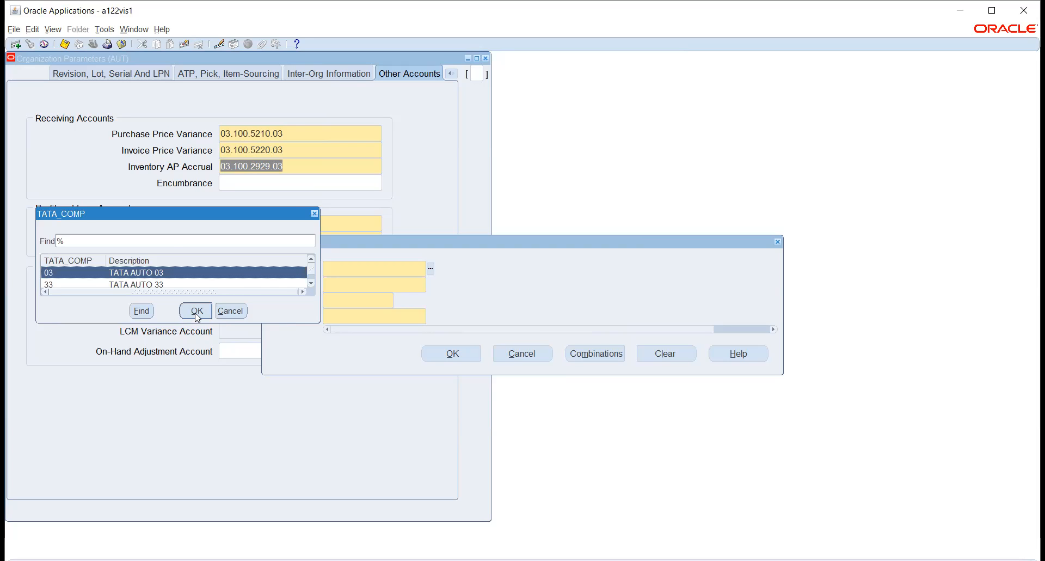
{"action": "left_click", "coordinate": [197, 311]}
{"action": "left_click", "coordinate": [431, 284]}
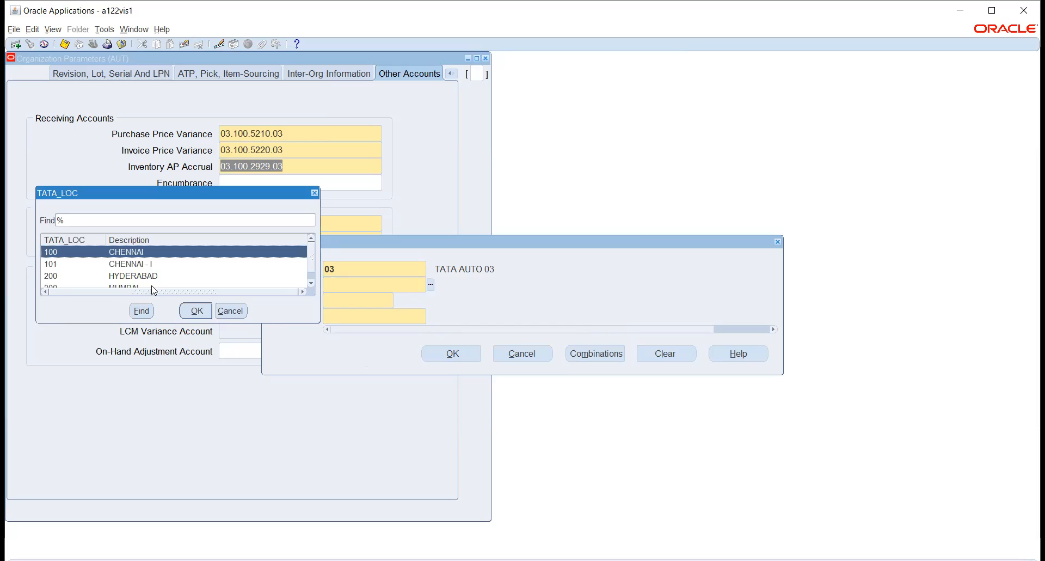
{"action": "left_click", "coordinate": [189, 315]}
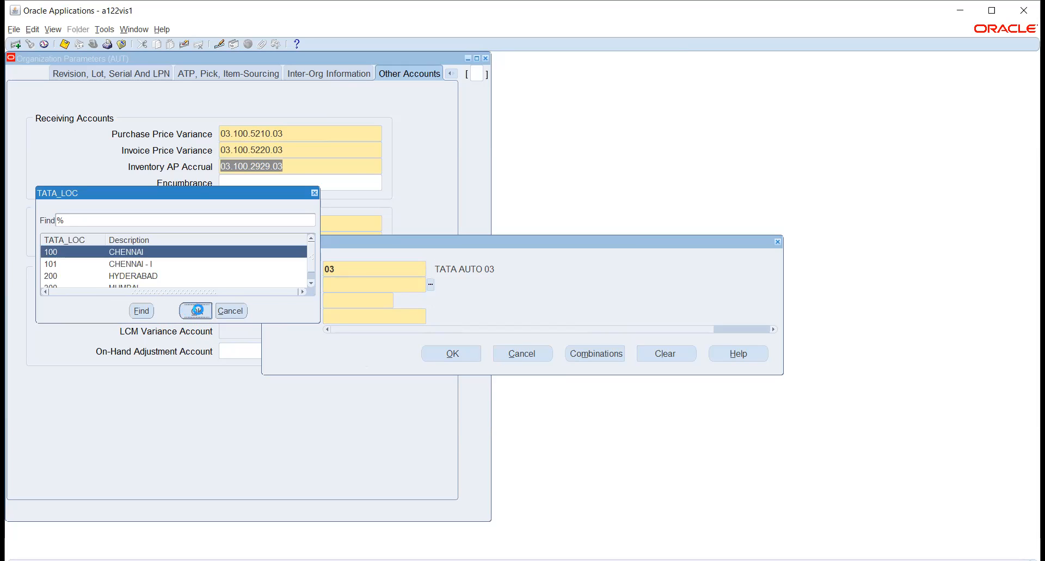
{"action": "left_click", "coordinate": [398, 300]}
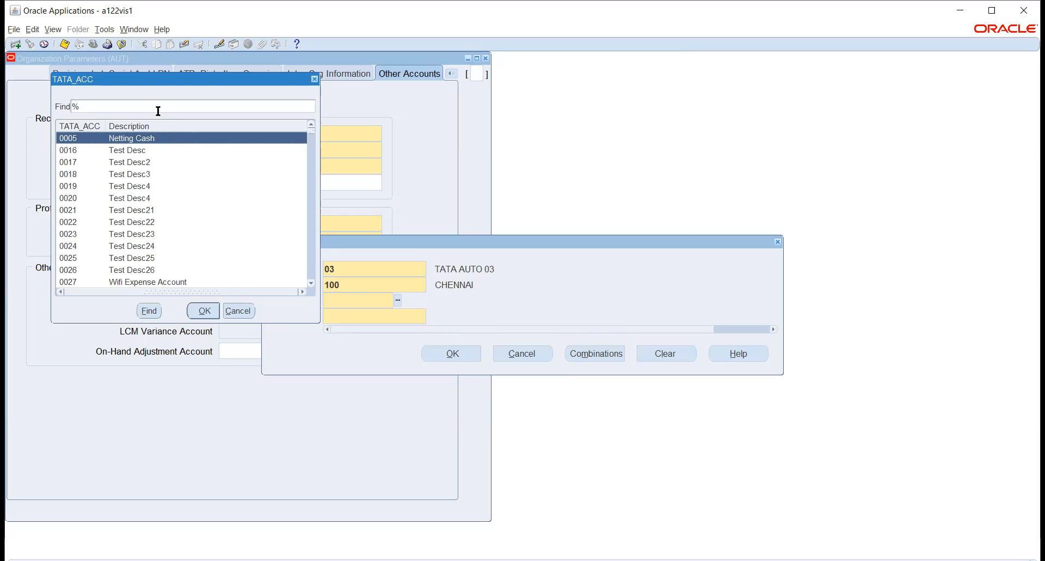
{"action": "left_click_drag", "start_coordinate": [161, 82], "coordinate": [574, 159]}
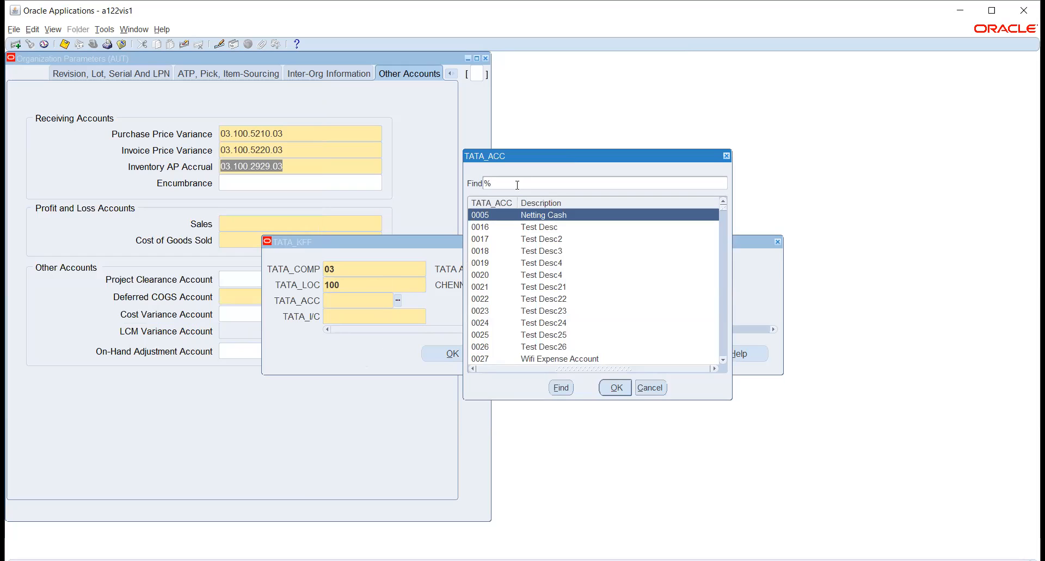
{"action": "type", "text": "ENCUM%"}
{"action": "key", "text": "Return"}
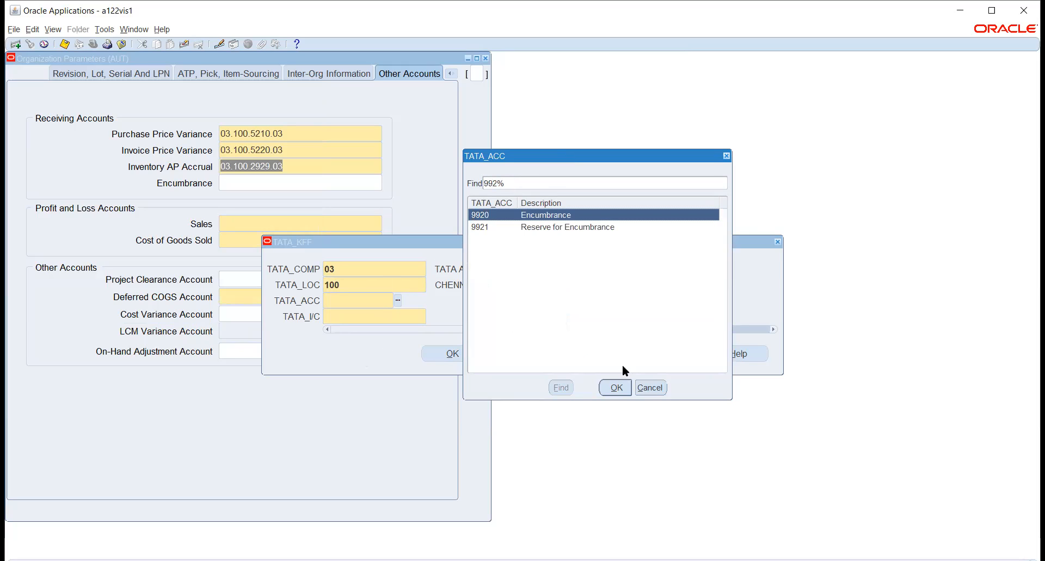
{"action": "left_click", "coordinate": [616, 387]}
{"action": "left_click", "coordinate": [430, 316]}
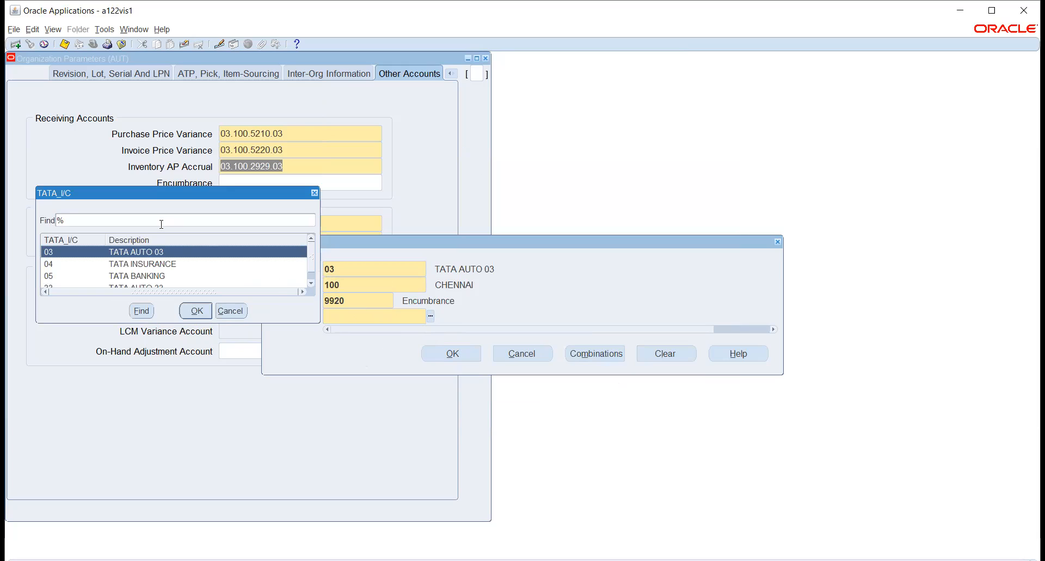
{"action": "left_click", "coordinate": [195, 310]}
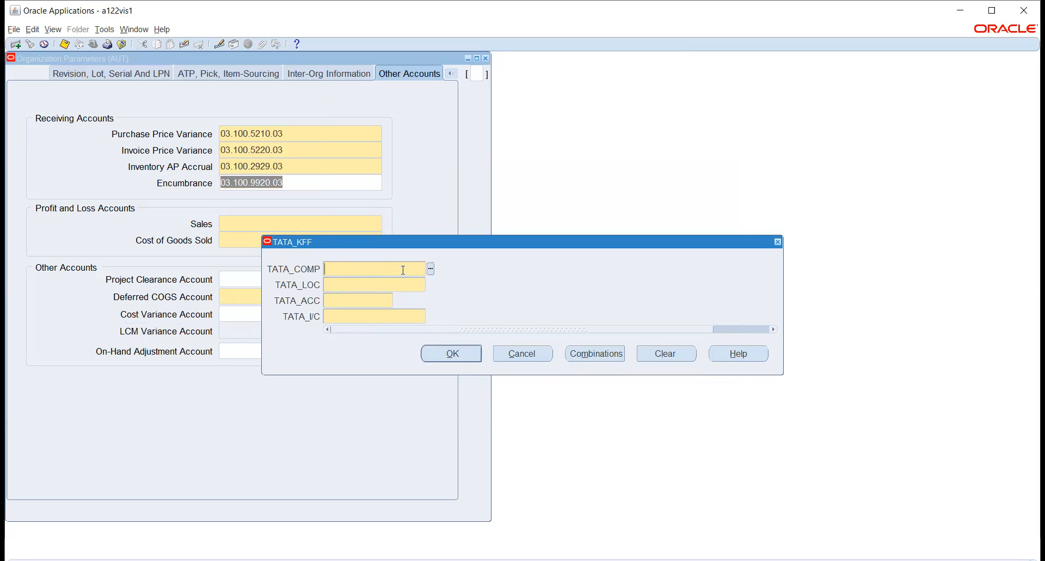
Build the Sales account from TATA_COMP 03, TATA_LOC 100 (CHENNAI), TATA_ACC 40005 (Sales) and TATA_I/C 03, and accept the combination
{"action": "left_click", "coordinate": [430, 269]}
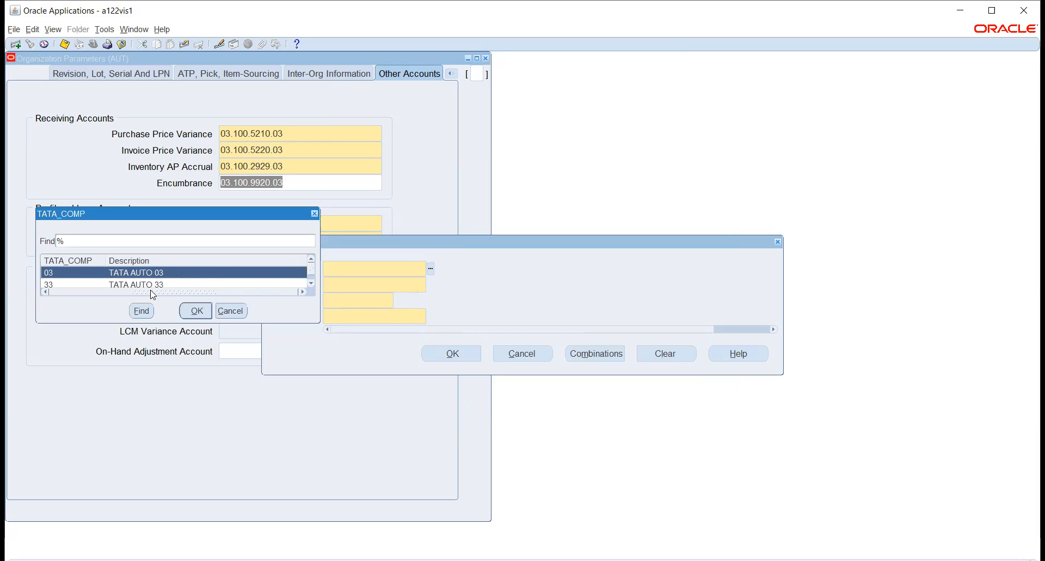
{"action": "left_click", "coordinate": [186, 306]}
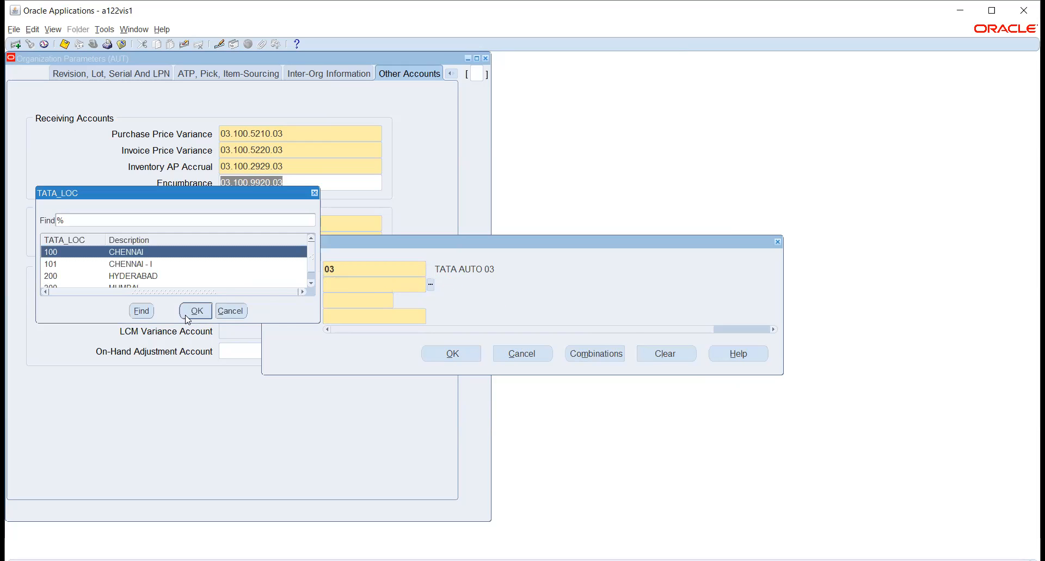
{"action": "left_click", "coordinate": [186, 315]}
{"action": "left_click", "coordinate": [398, 301]}
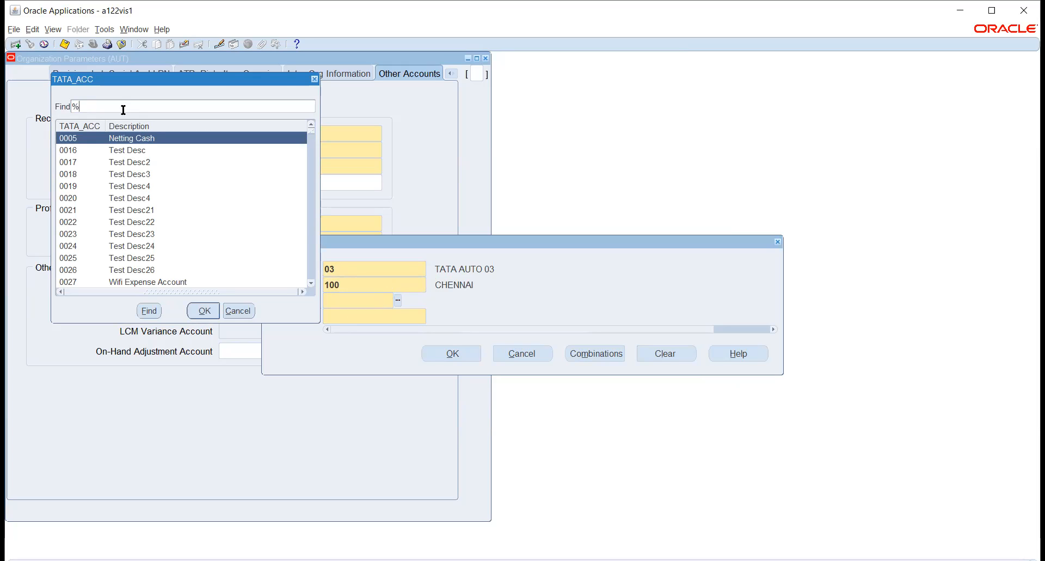
{"action": "left_click_drag", "start_coordinate": [122, 84], "coordinate": [579, 93]}
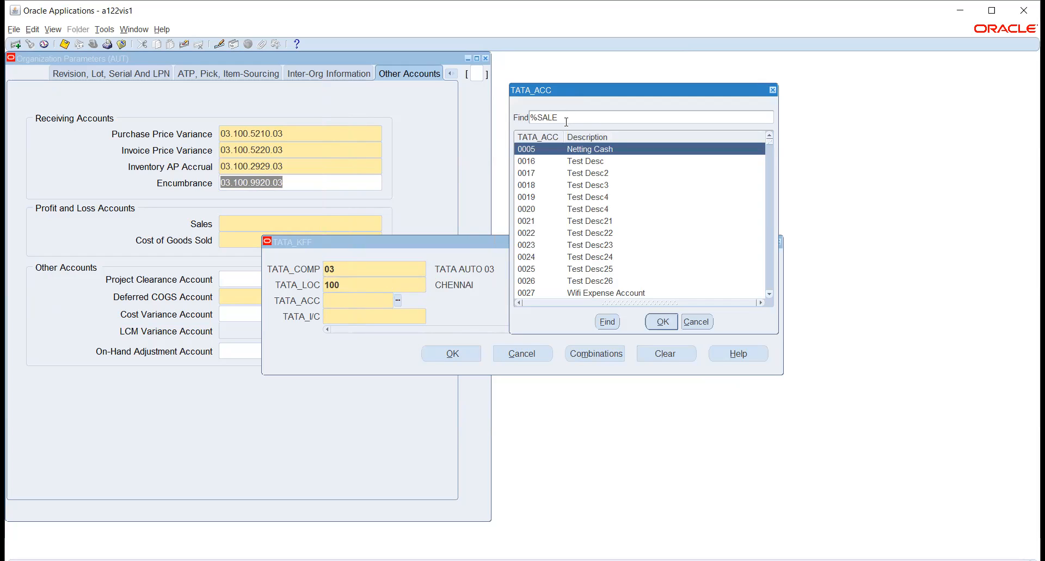
{"action": "key", "text": "Return"}
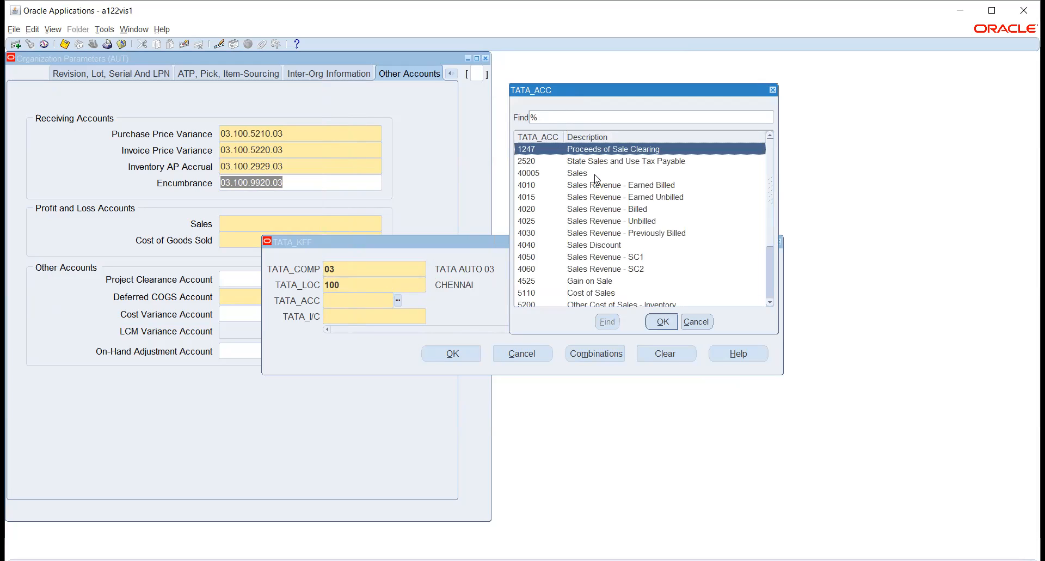
{"action": "left_click", "coordinate": [596, 173]}
{"action": "left_click", "coordinate": [662, 321]}
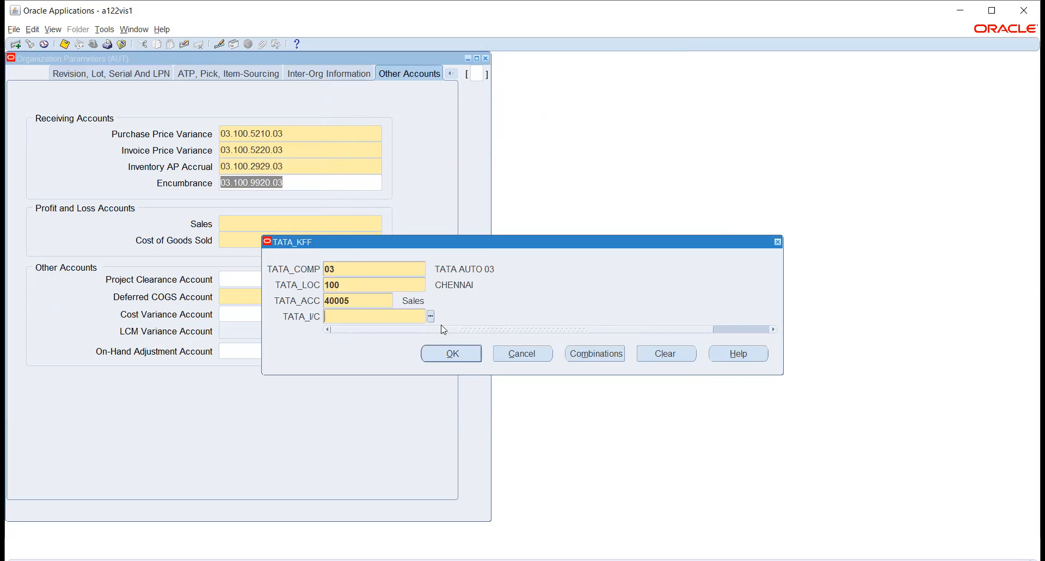
{"action": "left_click", "coordinate": [430, 316]}
{"action": "left_click", "coordinate": [193, 308]}
{"action": "left_click", "coordinate": [430, 354]}
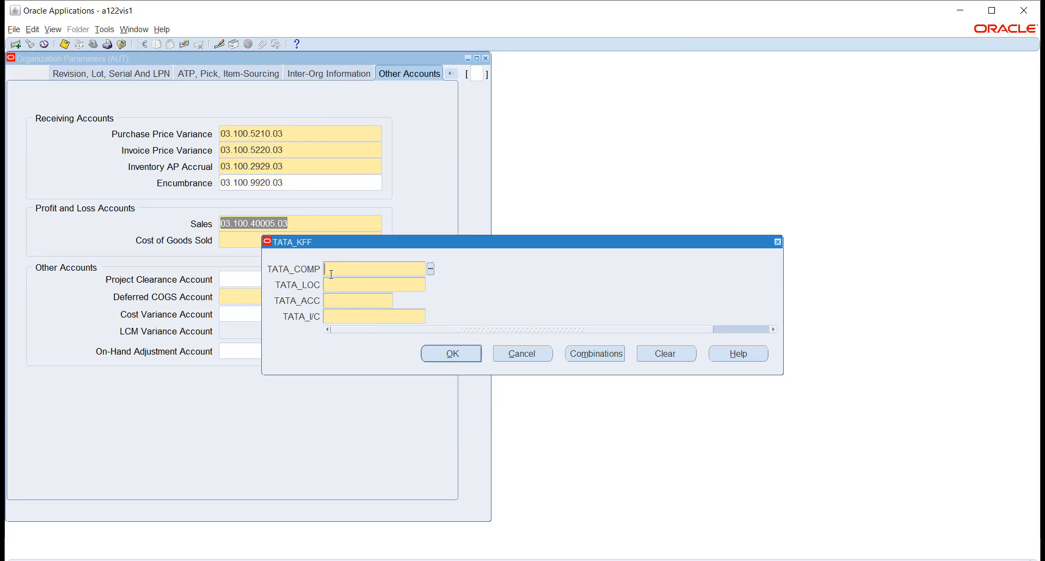
Build the Cost of Goods Sold account from TATA_COMP 03, TATA_LOC 100 (CHENNAI), TATA_ACC 8005 (COGS) and TATA_I/C 03, skipping Project Clearance
{"action": "left_click", "coordinate": [430, 268]}
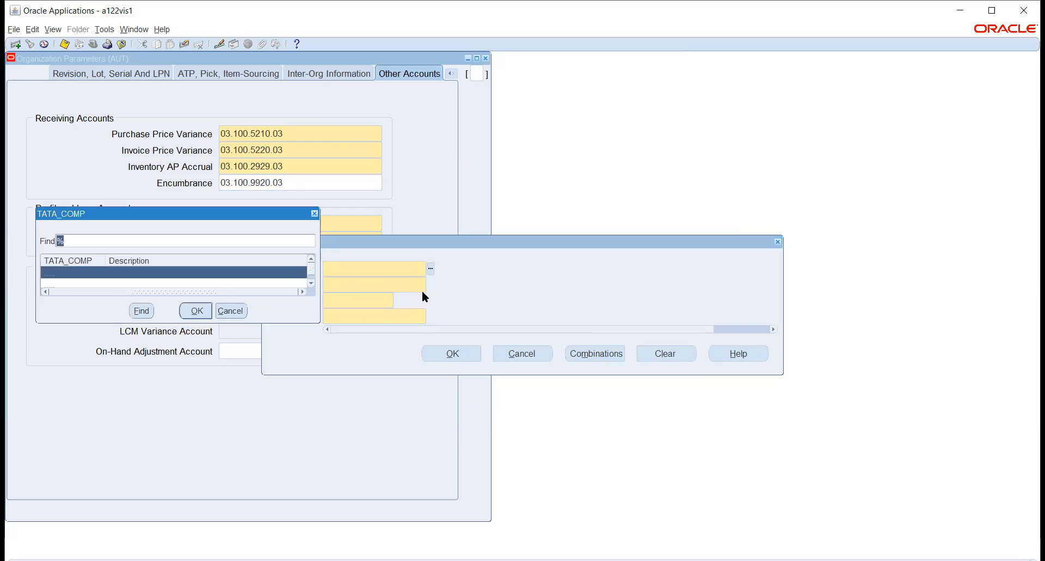
{"action": "left_click", "coordinate": [205, 316]}
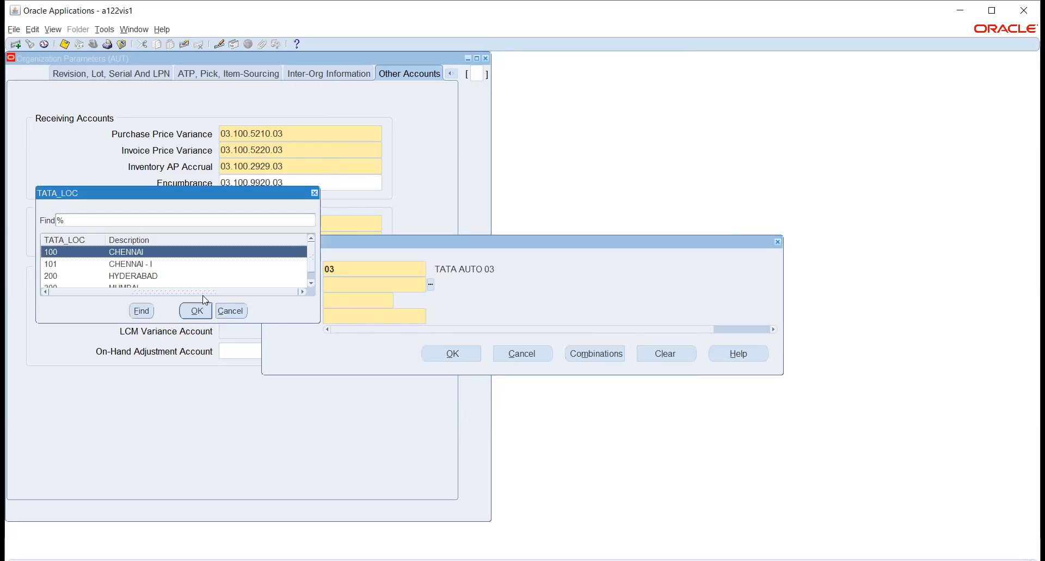
{"action": "left_click", "coordinate": [194, 310]}
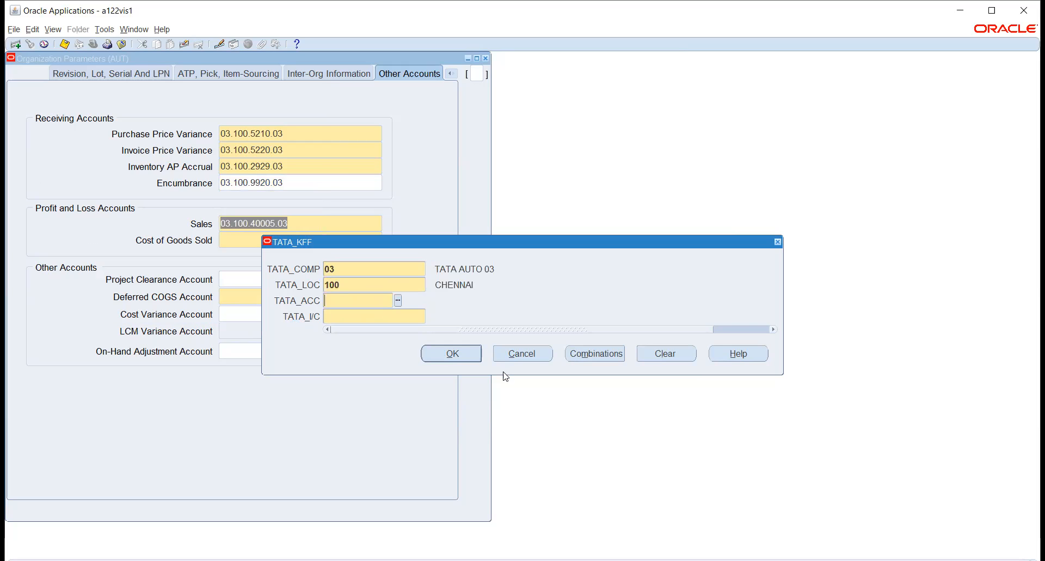
{"action": "left_click", "coordinate": [398, 301]}
{"action": "left_click_drag", "start_coordinate": [113, 82], "coordinate": [462, 130]}
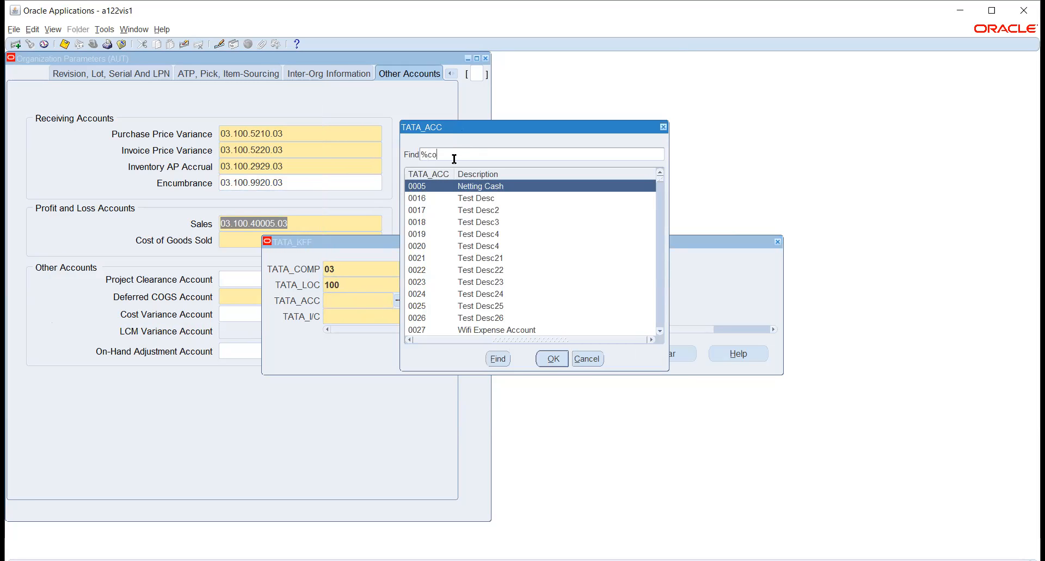
{"action": "key", "text": "Return"}
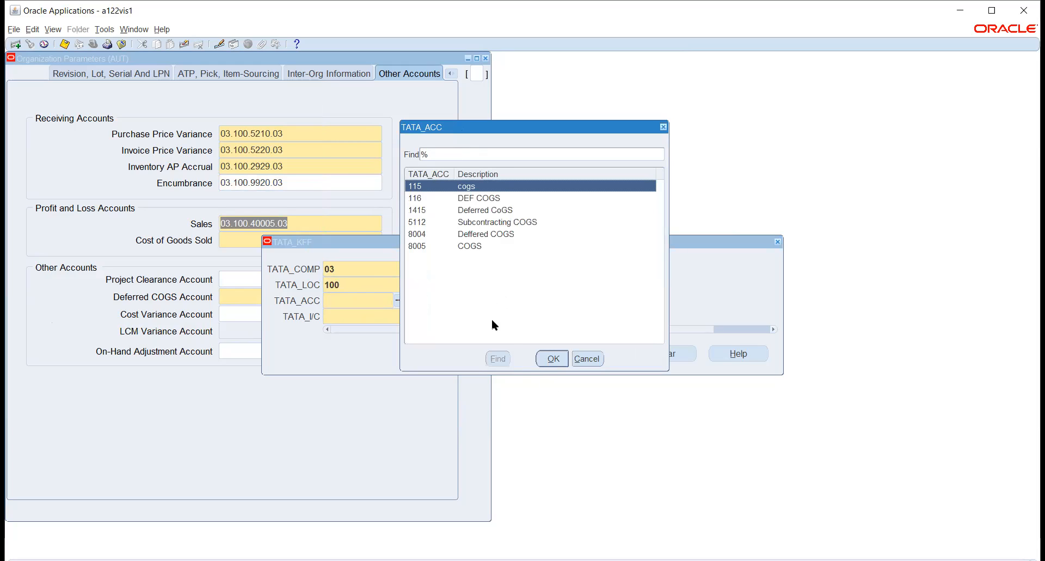
{"action": "left_click", "coordinate": [472, 246]}
{"action": "left_click", "coordinate": [553, 359]}
{"action": "left_click", "coordinate": [430, 317]}
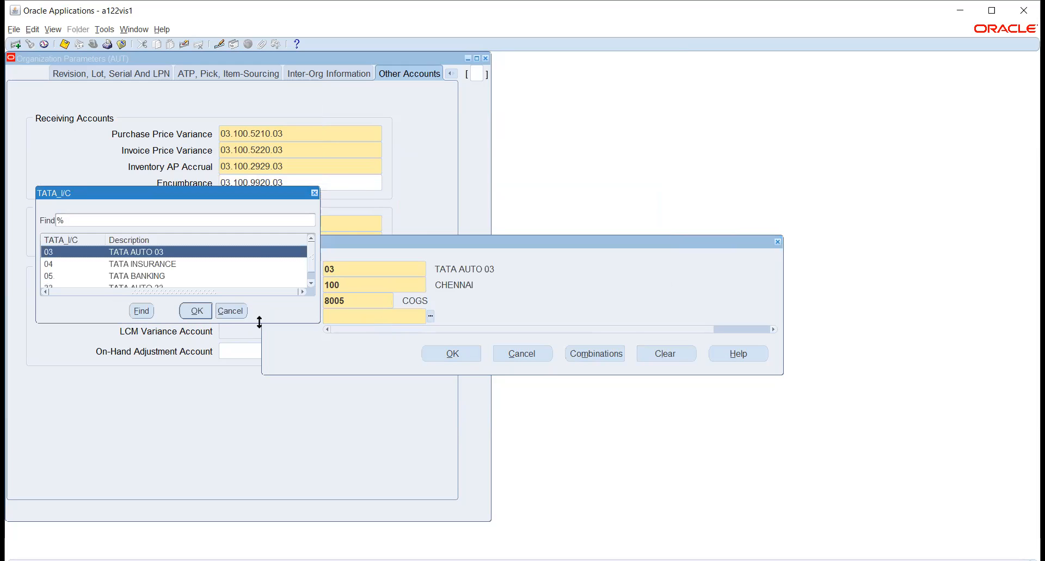
{"action": "left_click", "coordinate": [196, 311]}
{"action": "left_click", "coordinate": [452, 354]}
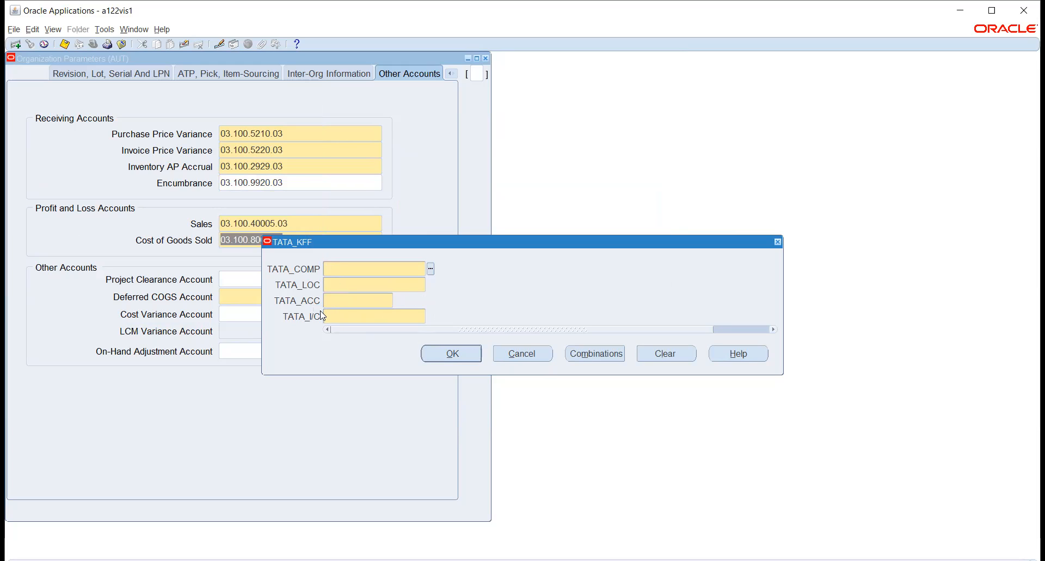
{"action": "left_click", "coordinate": [531, 356]}
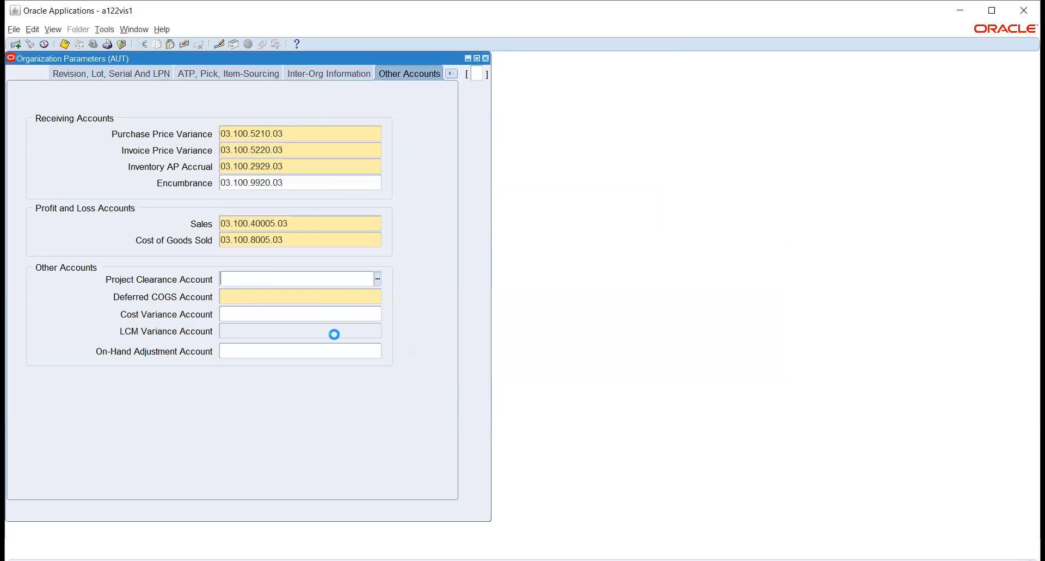
Build the Deferred COGS account from TATA_COMP 03, TATA_LOC 100 (CHENNAI), TATA_ACC 8004 (Deffered COGS) and TATA_I/C 03, leaving Cost Variance empty
{"action": "left_click", "coordinate": [308, 297]}
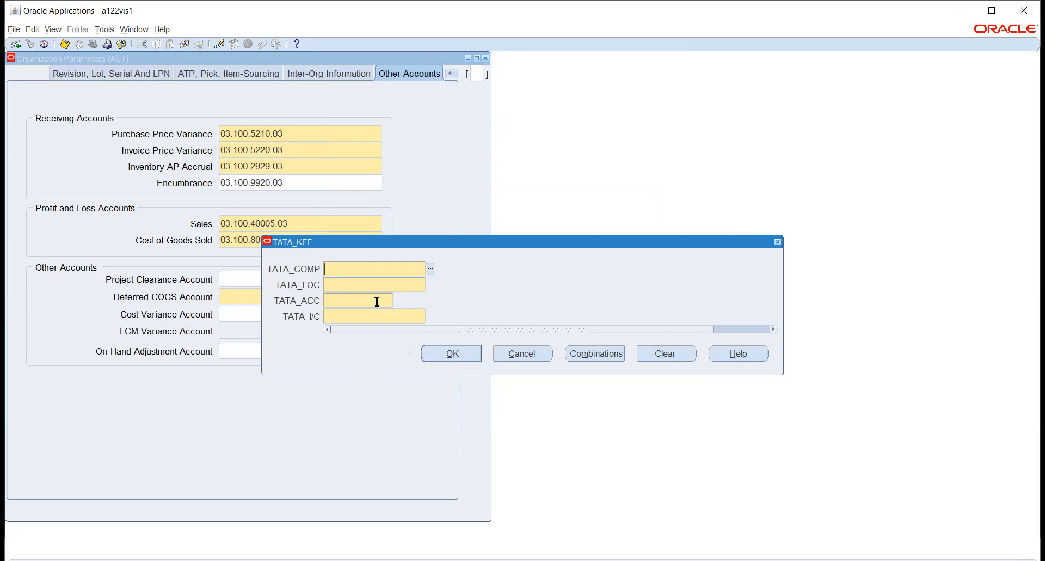
{"action": "left_click", "coordinate": [430, 269]}
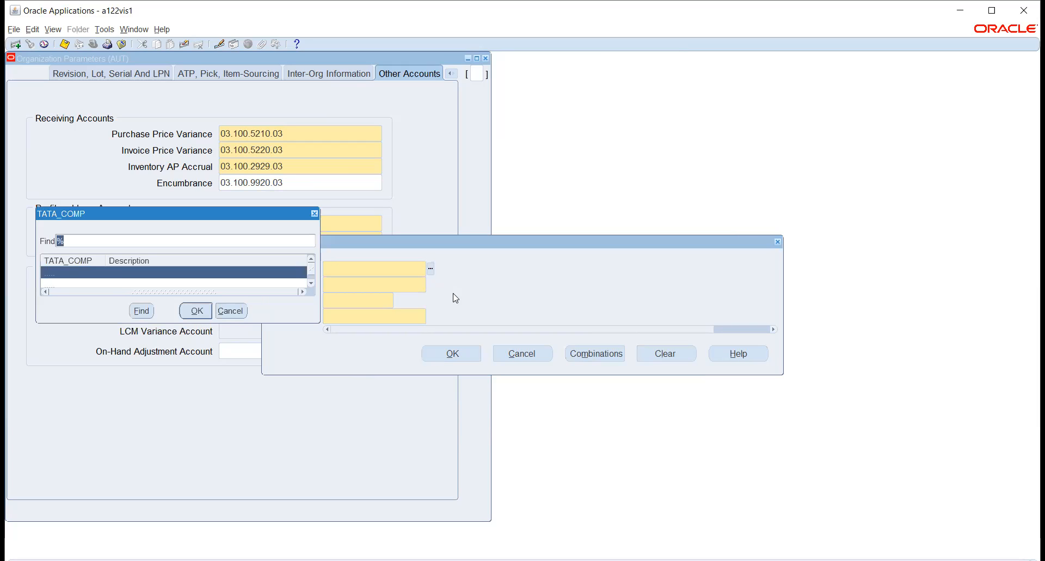
{"action": "left_click", "coordinate": [196, 311]}
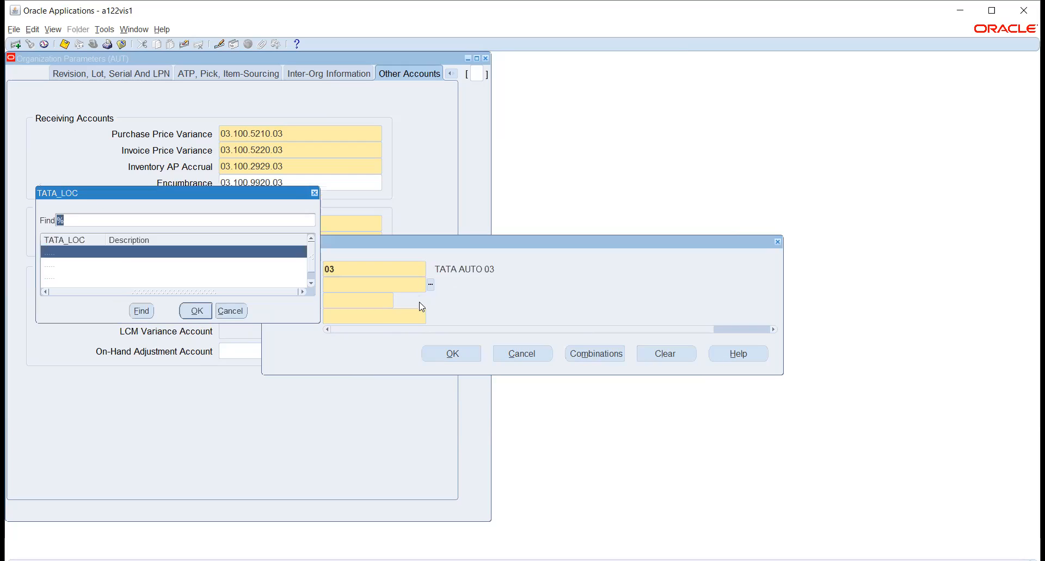
{"action": "left_click", "coordinate": [195, 311]}
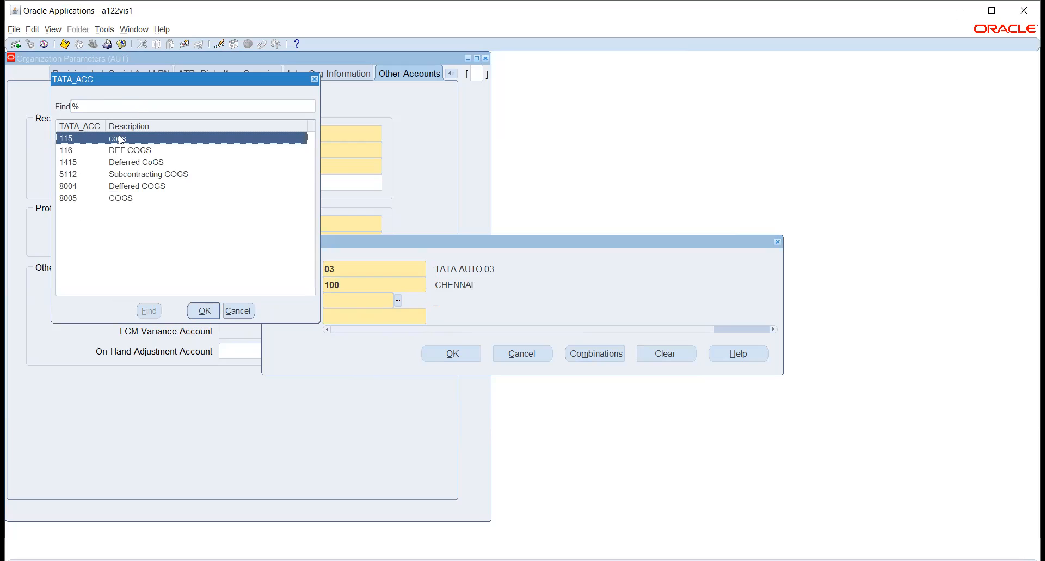
{"action": "left_click", "coordinate": [120, 163]}
{"action": "left_click", "coordinate": [137, 186]}
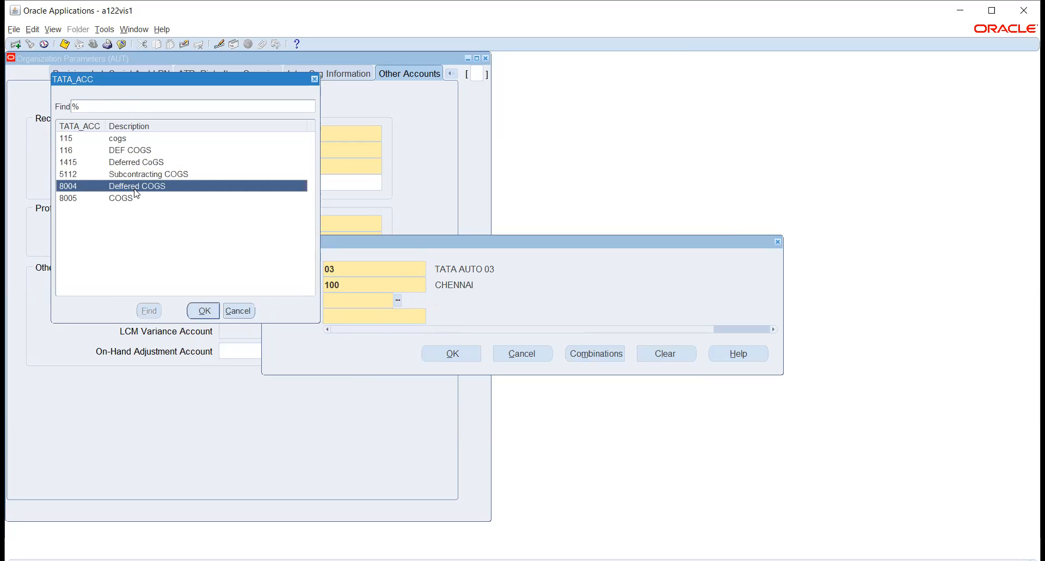
{"action": "left_click", "coordinate": [204, 310]}
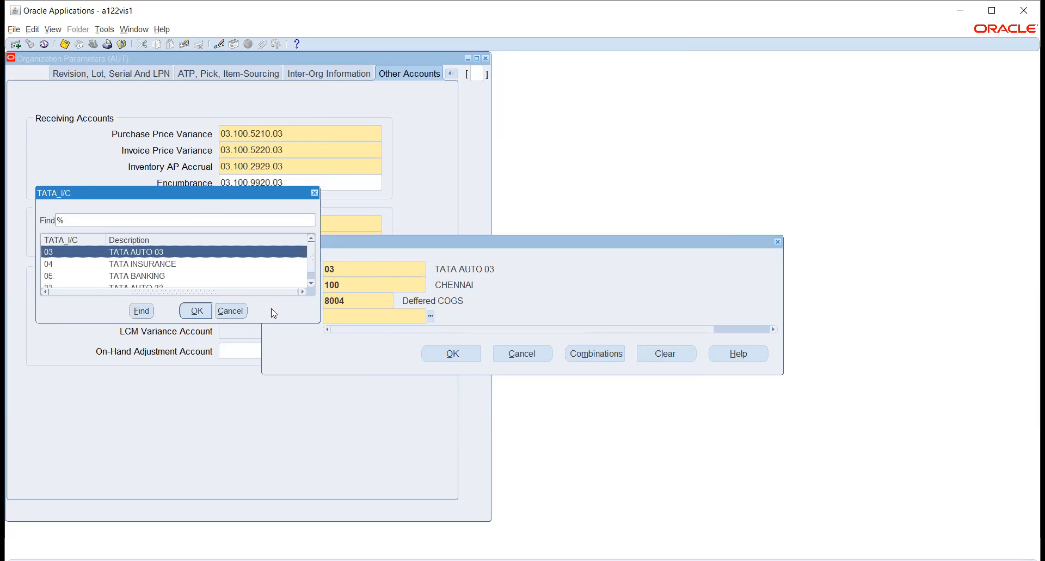
{"action": "left_click", "coordinate": [202, 311]}
{"action": "left_click", "coordinate": [445, 354]}
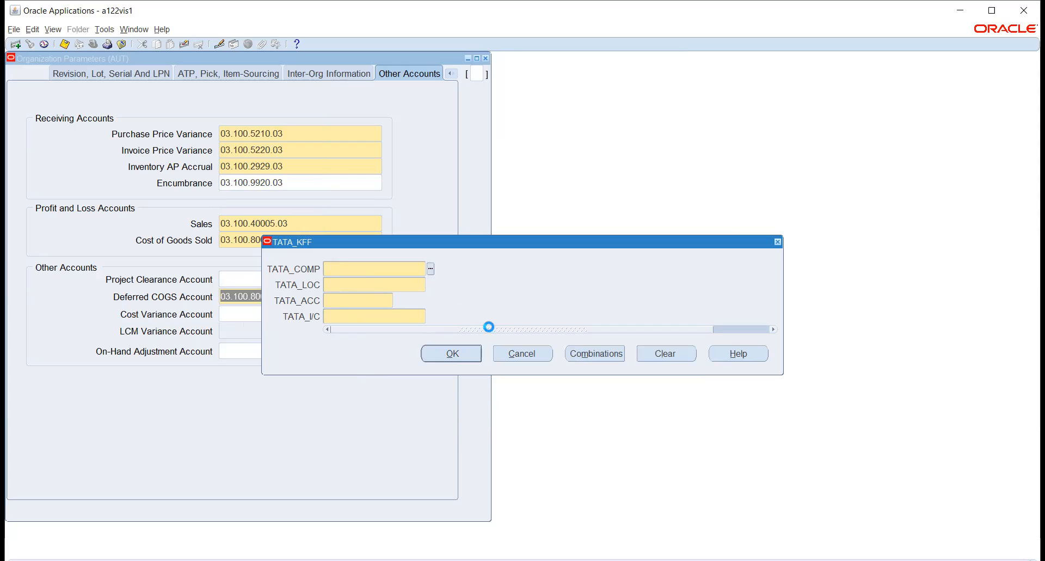
{"action": "left_click", "coordinate": [522, 351]}
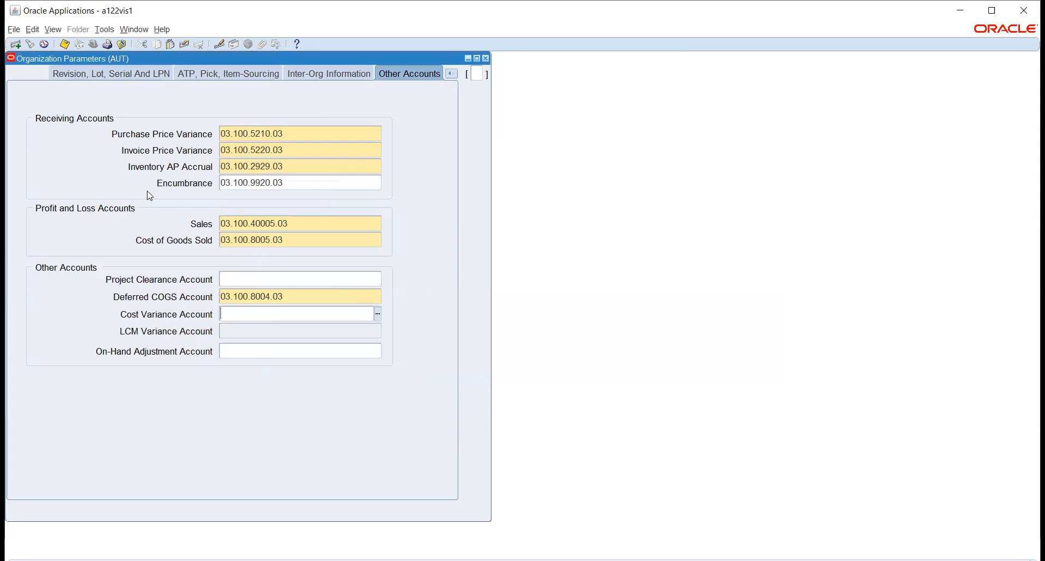
Save the organization parameters, acknowledge the note and dismiss the Cost Variance account entry
{"action": "left_click", "coordinate": [64, 44]}
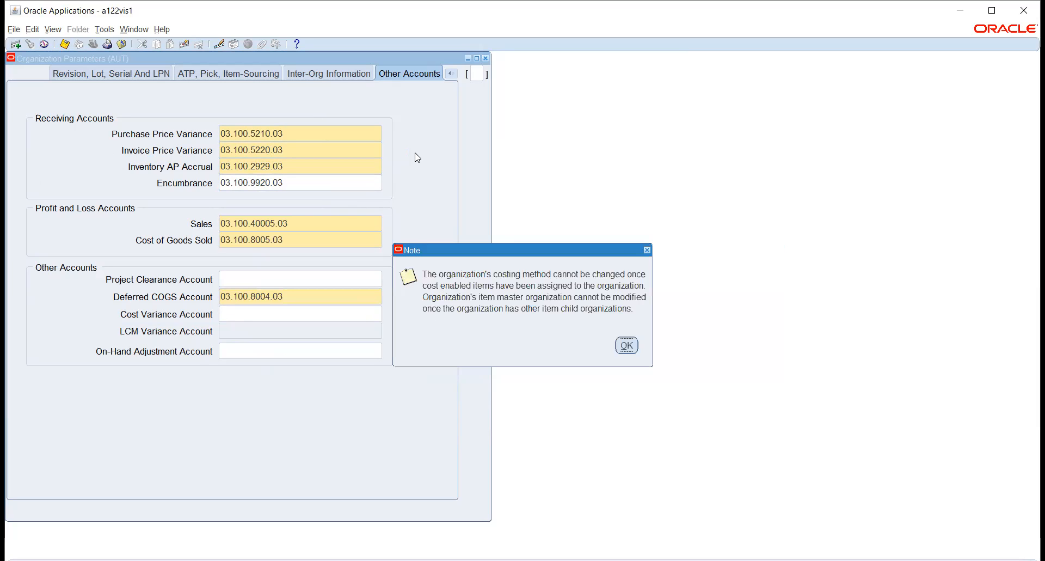
{"action": "left_click", "coordinate": [627, 345]}
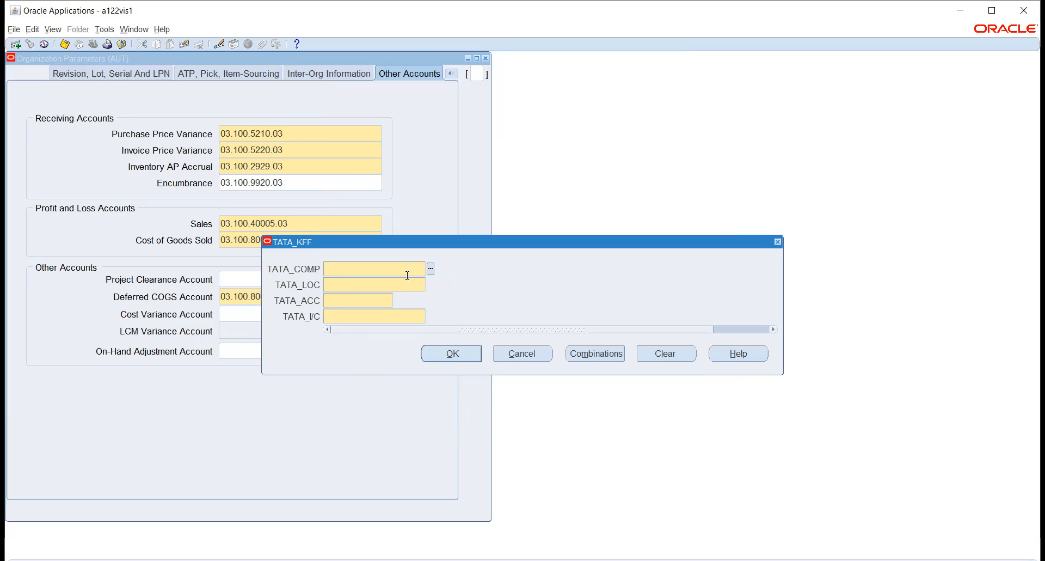
{"action": "left_click", "coordinate": [509, 351]}
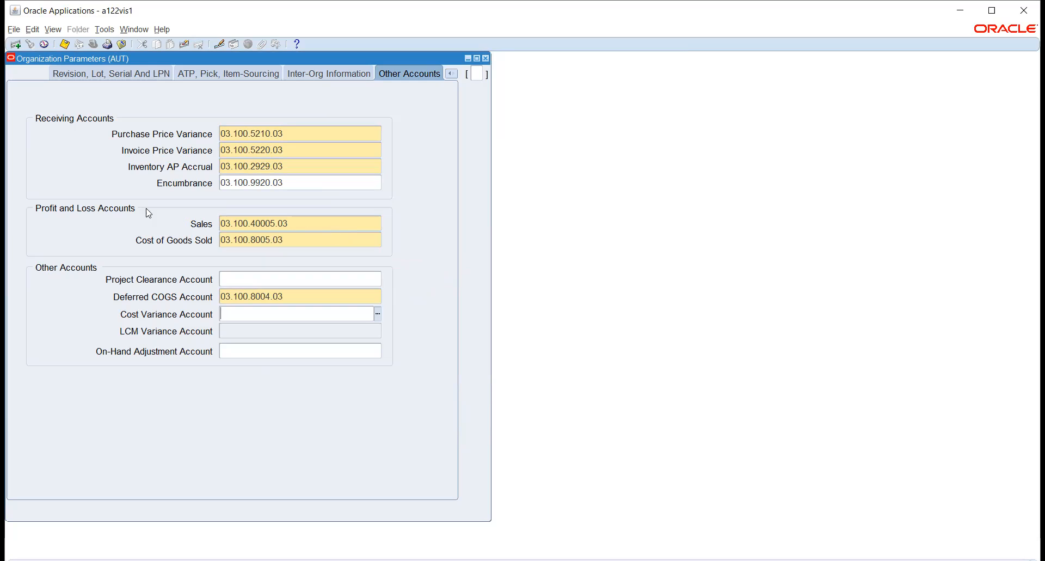
{"action": "left_click", "coordinate": [64, 44]}
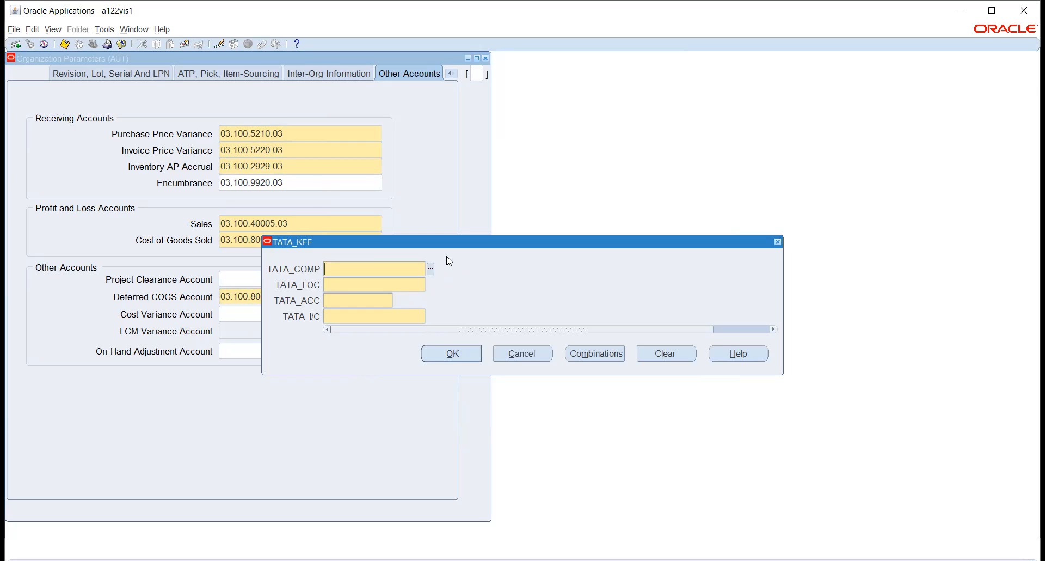
{"action": "left_click", "coordinate": [431, 269]}
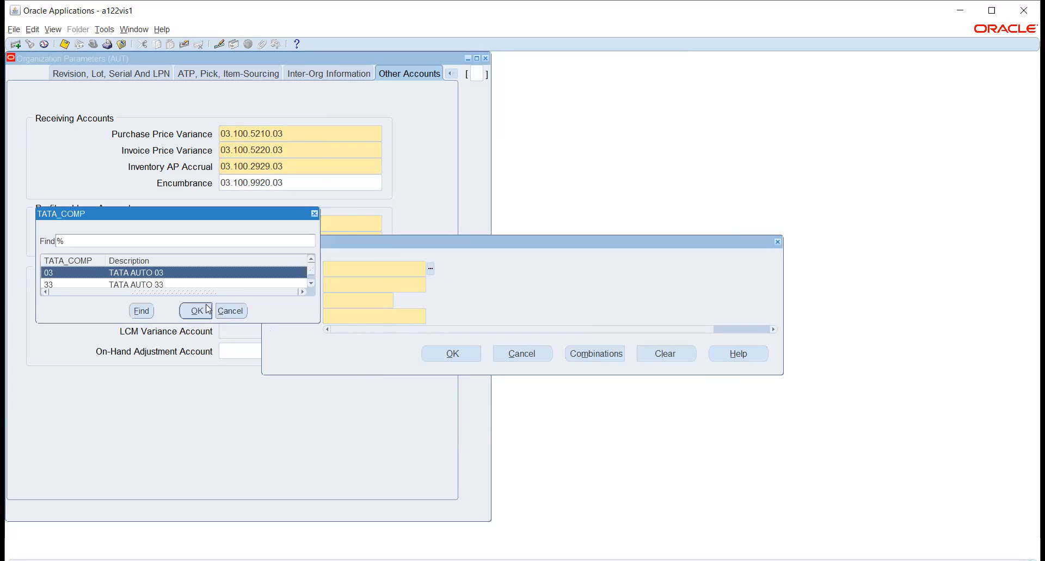
{"action": "left_click", "coordinate": [200, 306]}
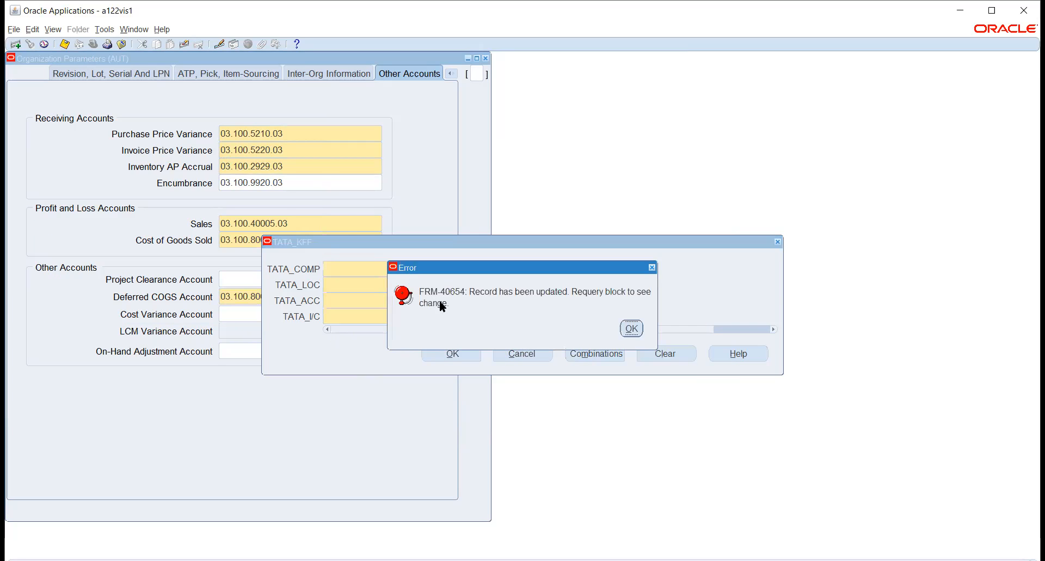
{"action": "left_click", "coordinate": [630, 329]}
{"action": "left_click", "coordinate": [526, 353]}
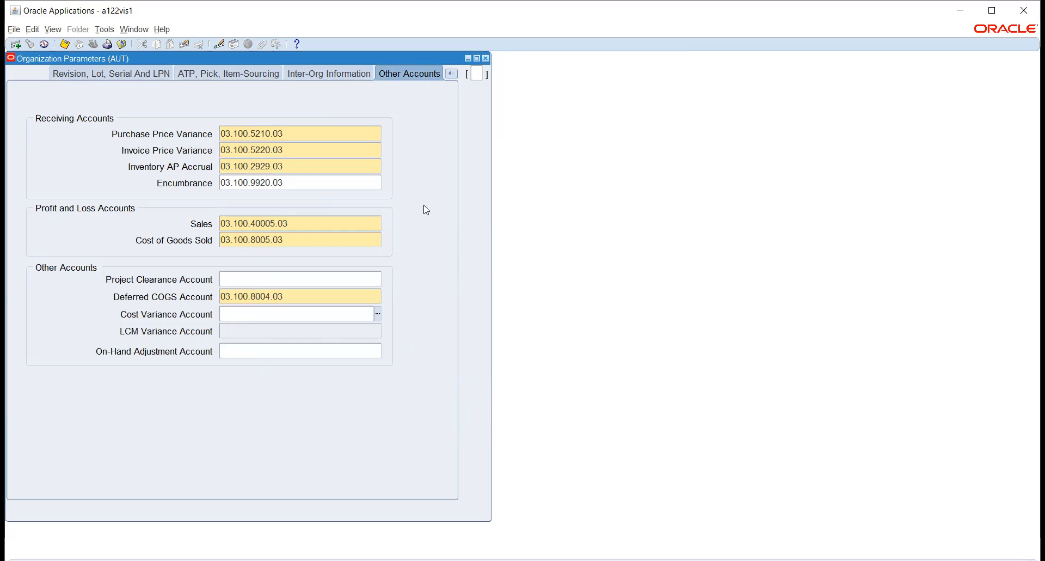
Close the Organization Parameters and Organization forms and switch to the System Administrator Vision responsibility
{"action": "left_click", "coordinate": [486, 58]}
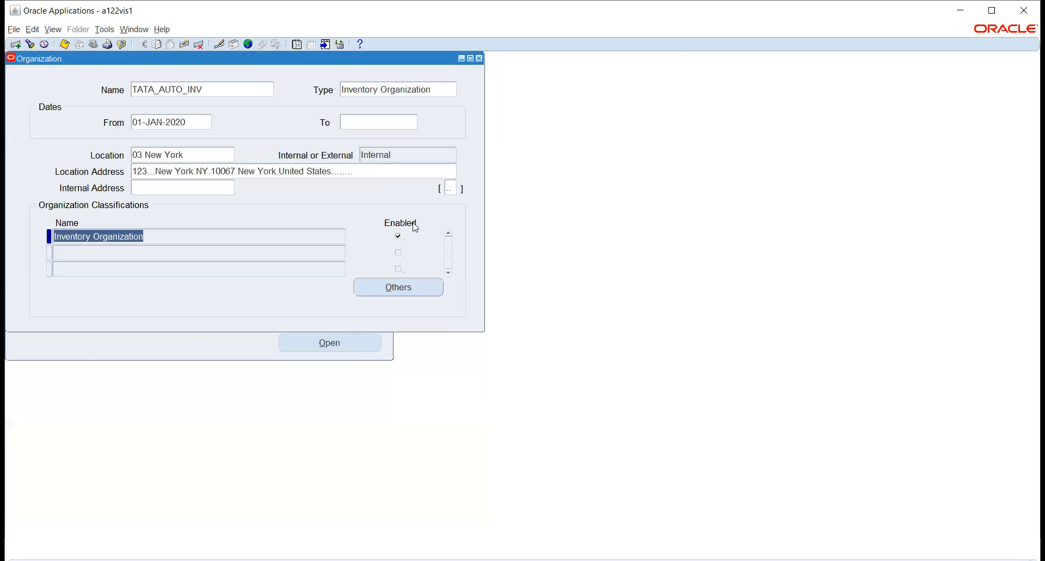
{"action": "left_click", "coordinate": [480, 58]}
{"action": "left_click", "coordinate": [55, 31]}
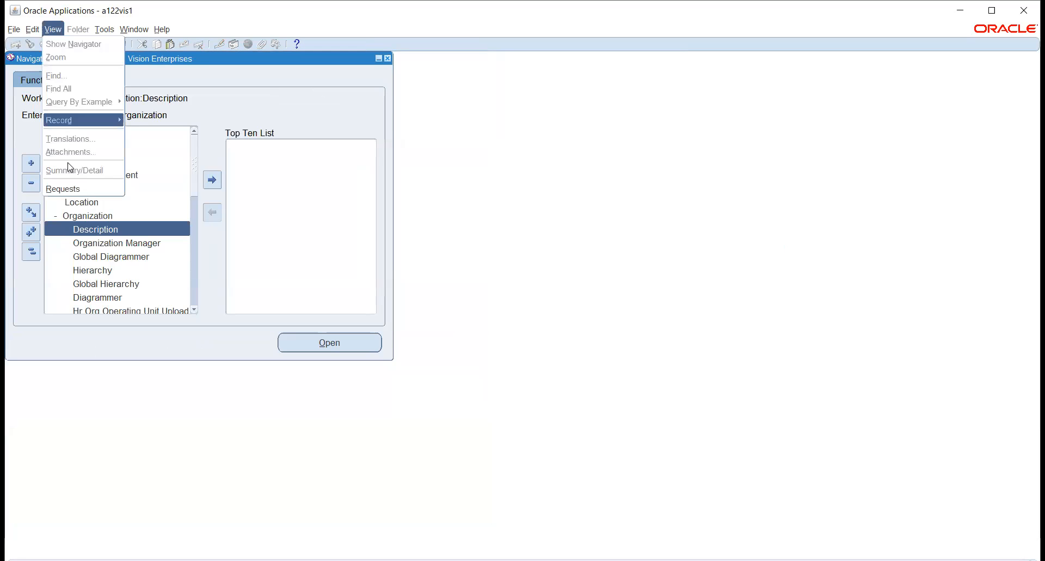
{"action": "left_click", "coordinate": [155, 99]}
{"action": "left_click", "coordinate": [92, 47]}
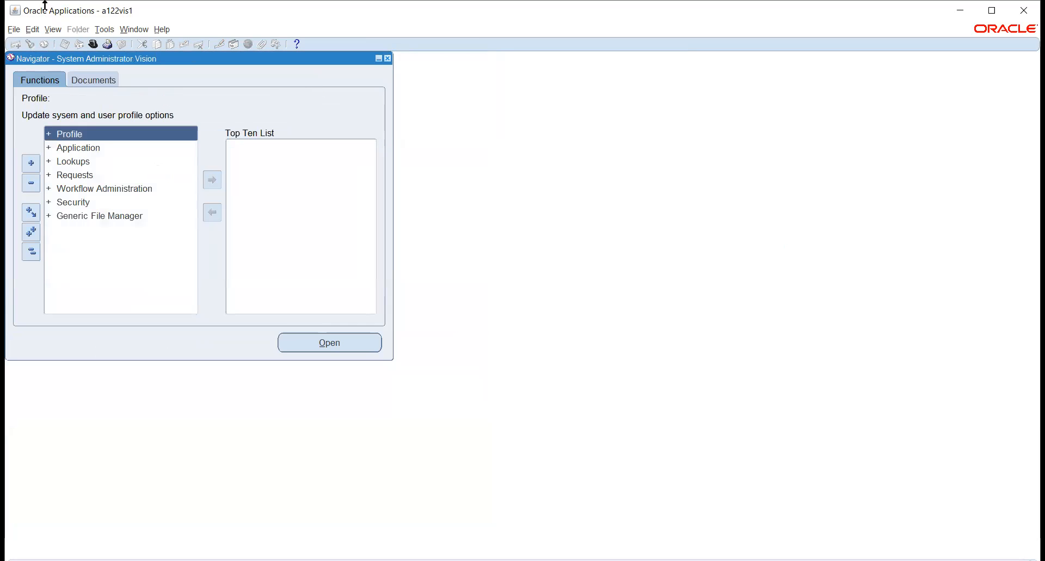
Start submitting a new concurrent request from the requests form
{"action": "left_click", "coordinate": [53, 28]}
{"action": "left_click", "coordinate": [77, 184]}
{"action": "left_click", "coordinate": [170, 378]}
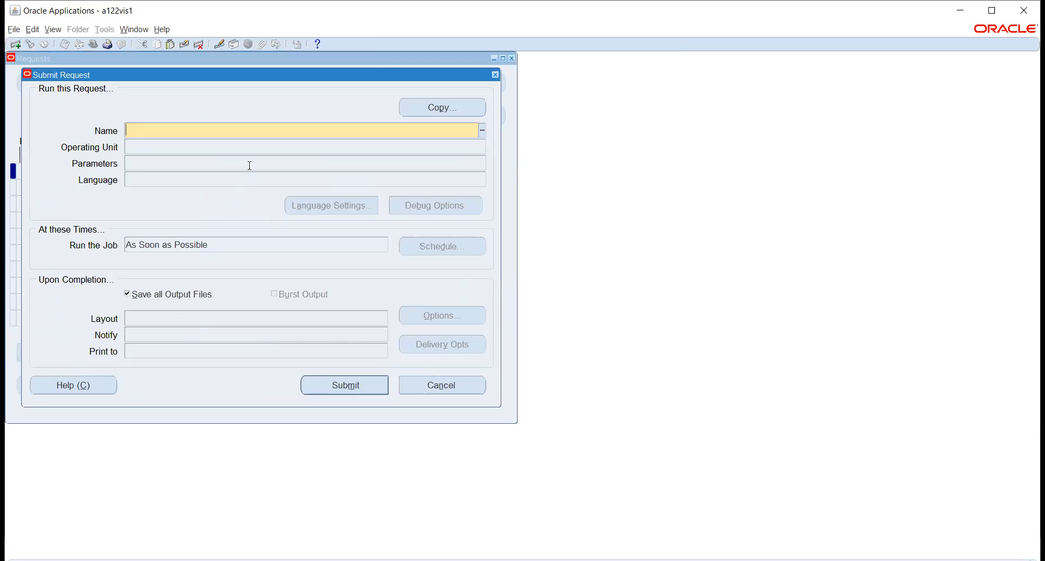
Search the reports for Workflow and choose Workflow Background Process as the request to run
{"action": "type", "text": "WORKFL"}
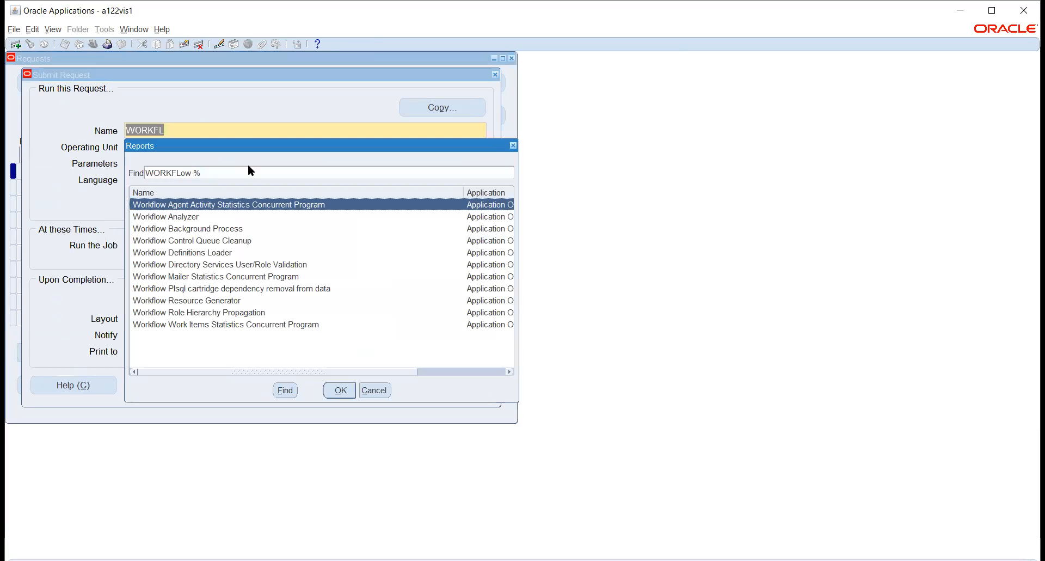
{"action": "key", "text": "Down"}
{"action": "key", "text": "Down"}
{"action": "key", "text": "Down"}
{"action": "key", "text": "Down"}
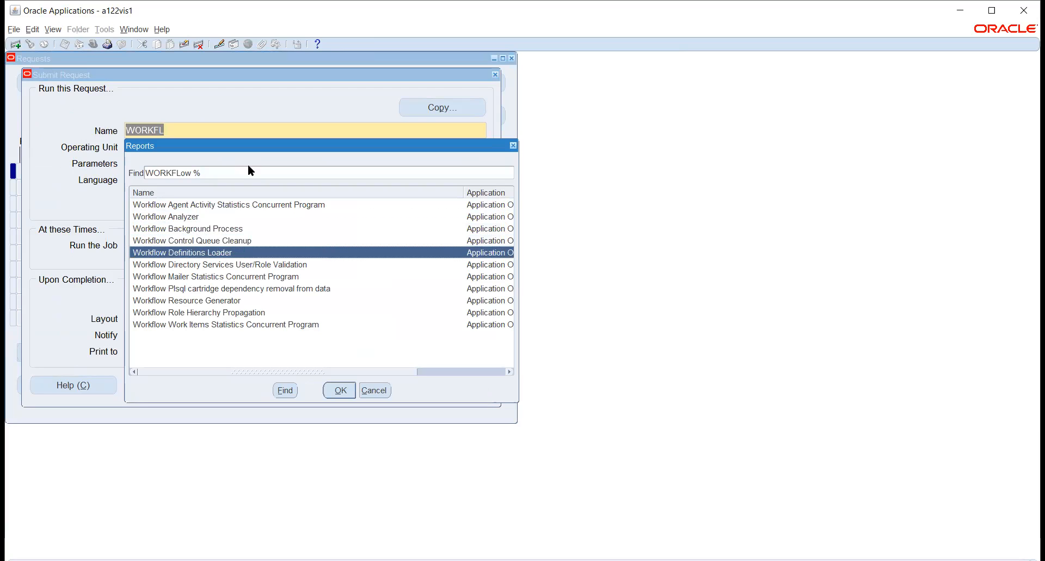
{"action": "key", "text": "Down"}
{"action": "key", "text": "Down"}
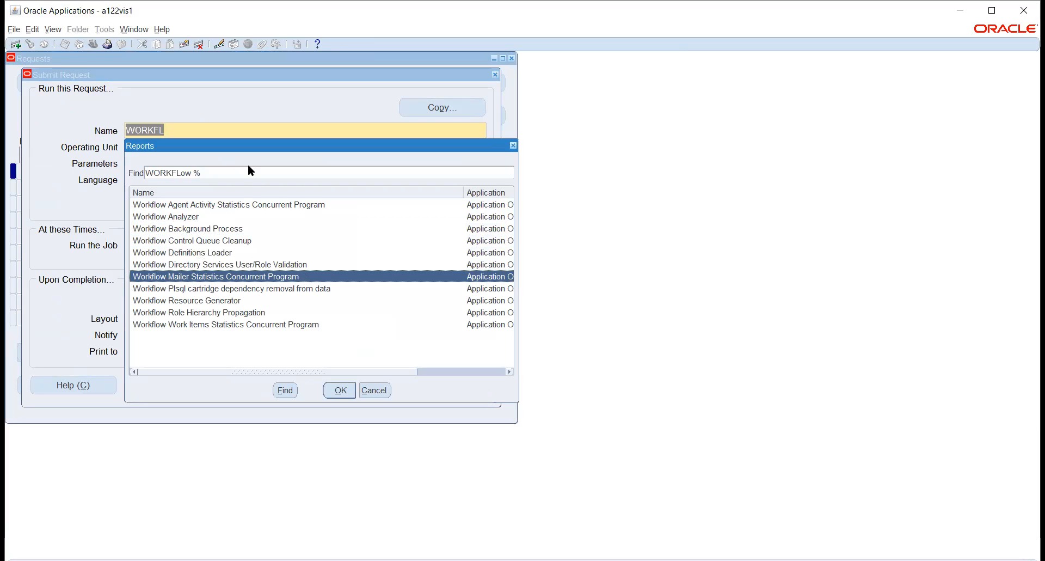
{"action": "key", "text": "Up"}
{"action": "key", "text": "Up"}
{"action": "key", "text": "Up"}
{"action": "key", "text": "Up"}
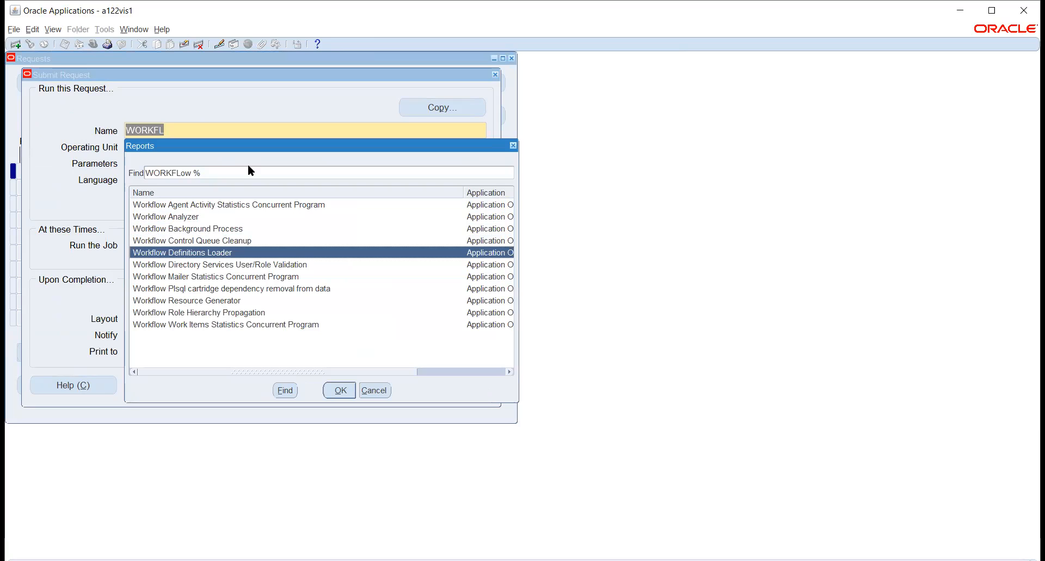
{"action": "key", "text": "Return"}
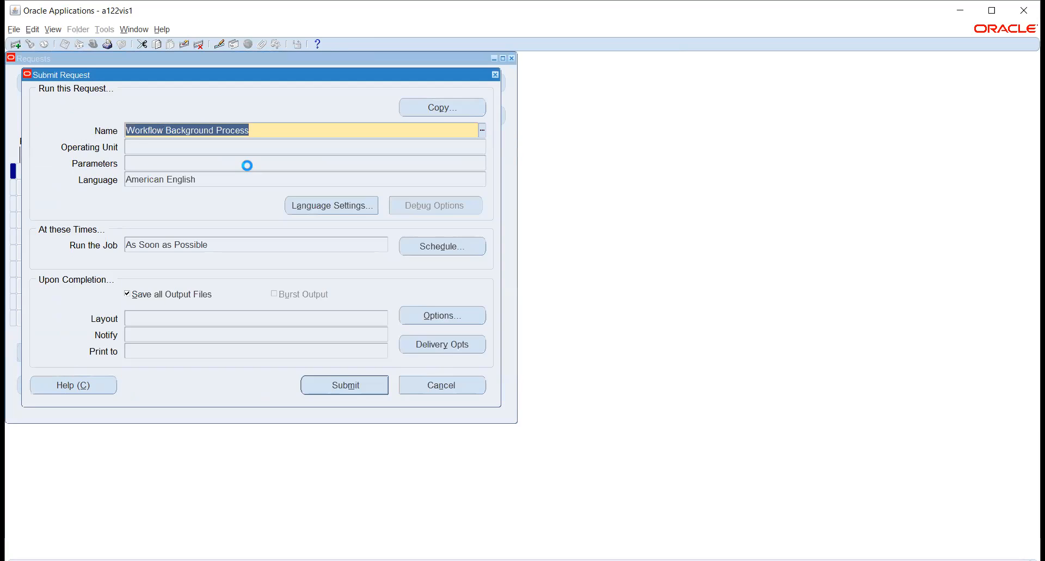
Set the Workflow Background Process parameters Process Deferred and Process Timeout to Yes
{"action": "left_click", "coordinate": [448, 302]}
{"action": "left_click", "coordinate": [470, 302]}
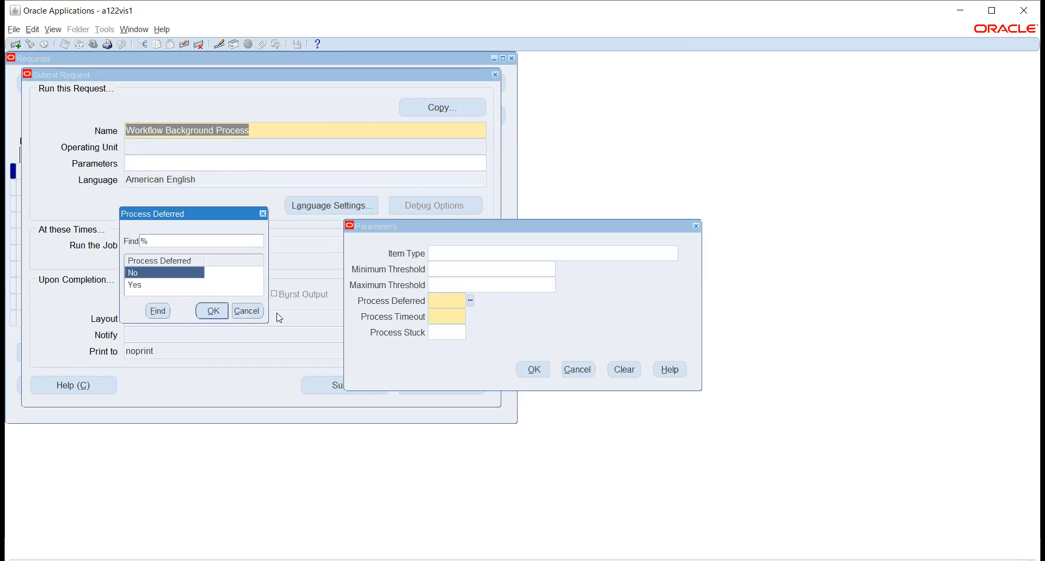
{"action": "left_click", "coordinate": [140, 284]}
{"action": "left_click", "coordinate": [203, 313]}
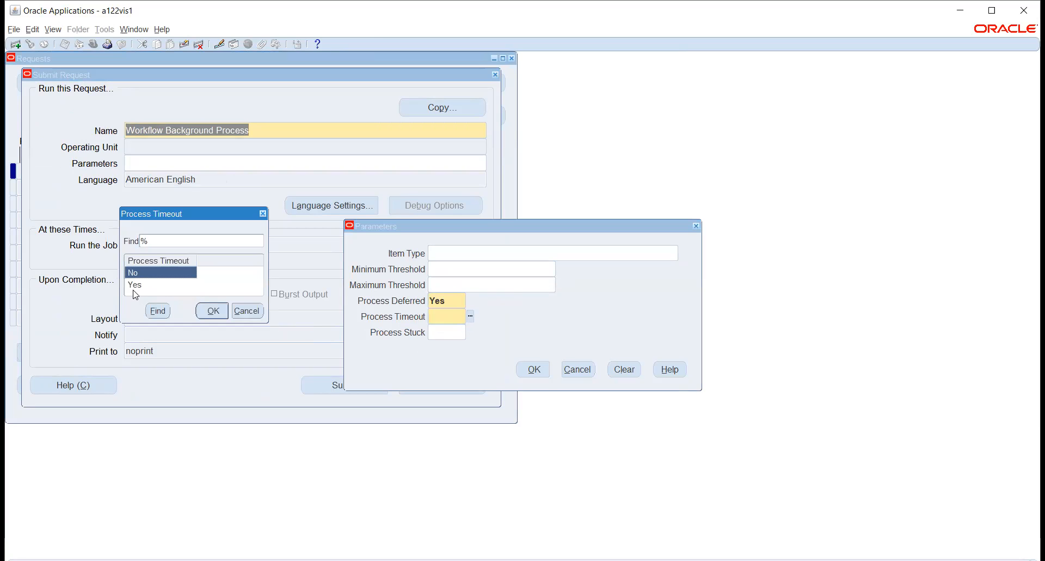
{"action": "left_click", "coordinate": [134, 287]}
{"action": "left_click", "coordinate": [210, 311]}
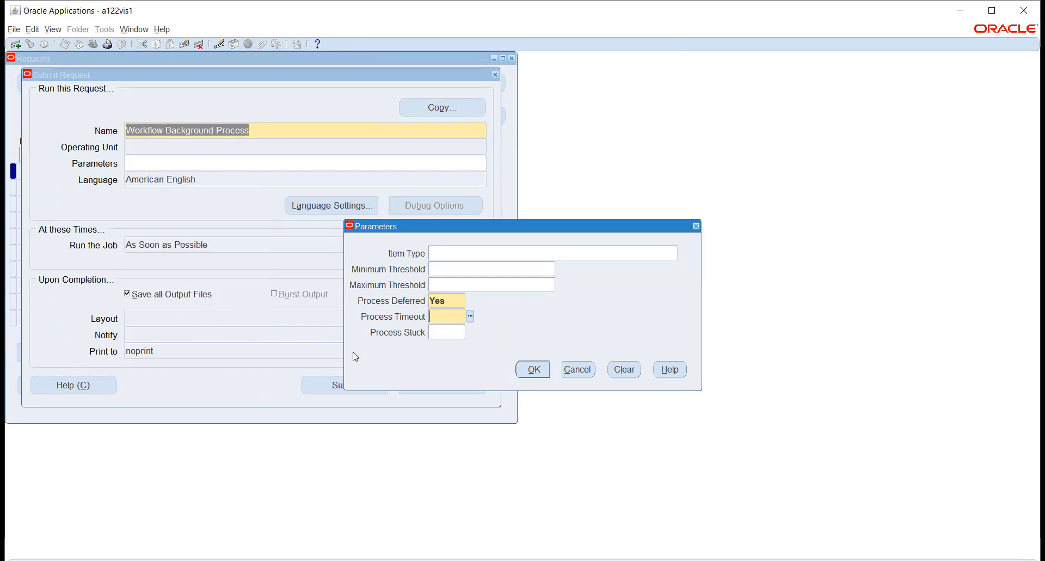
Submit the Workflow Background Process request, decline submitting another, and check its progress in the list of all own requests
{"action": "left_click", "coordinate": [535, 371]}
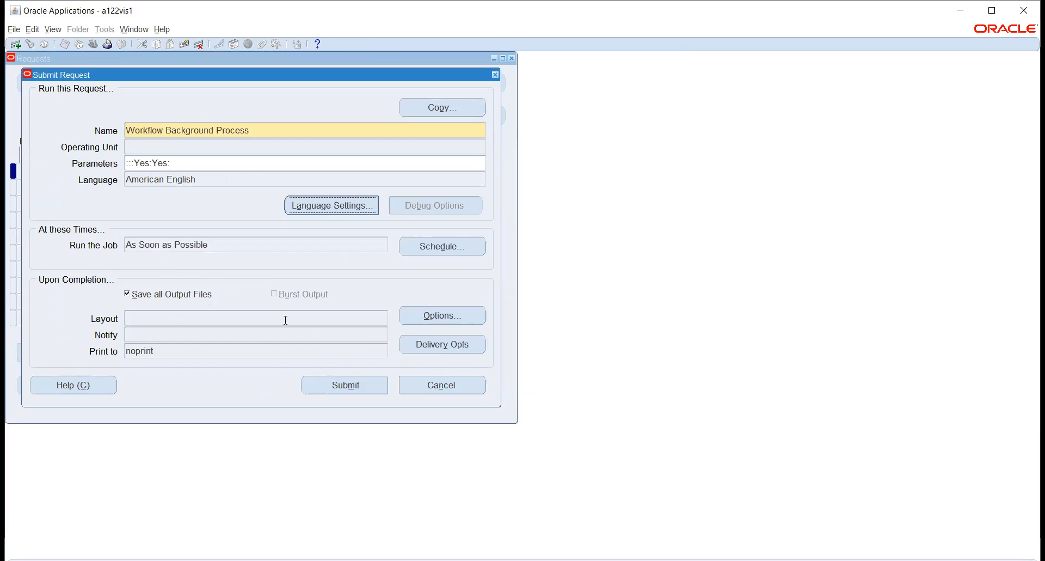
{"action": "left_click", "coordinate": [333, 382]}
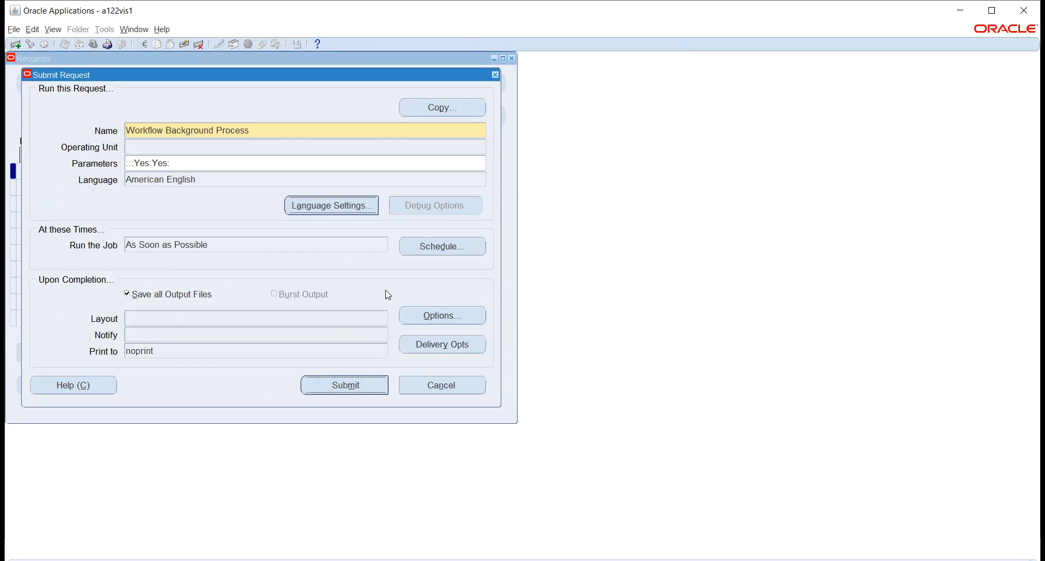
{"action": "left_click", "coordinate": [562, 341]}
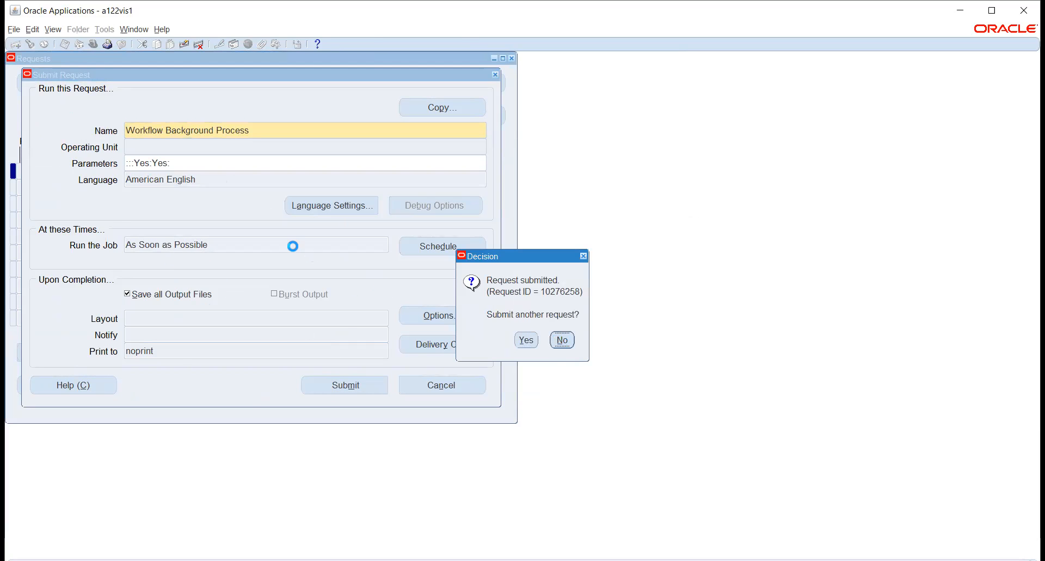
{"action": "left_click", "coordinate": [436, 377]}
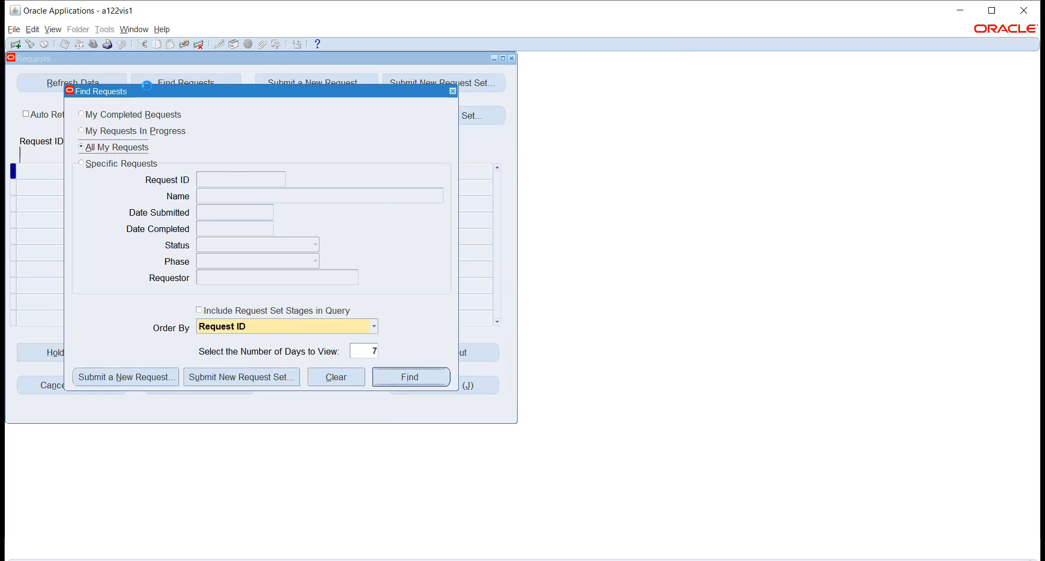
{"action": "left_click", "coordinate": [109, 81]}
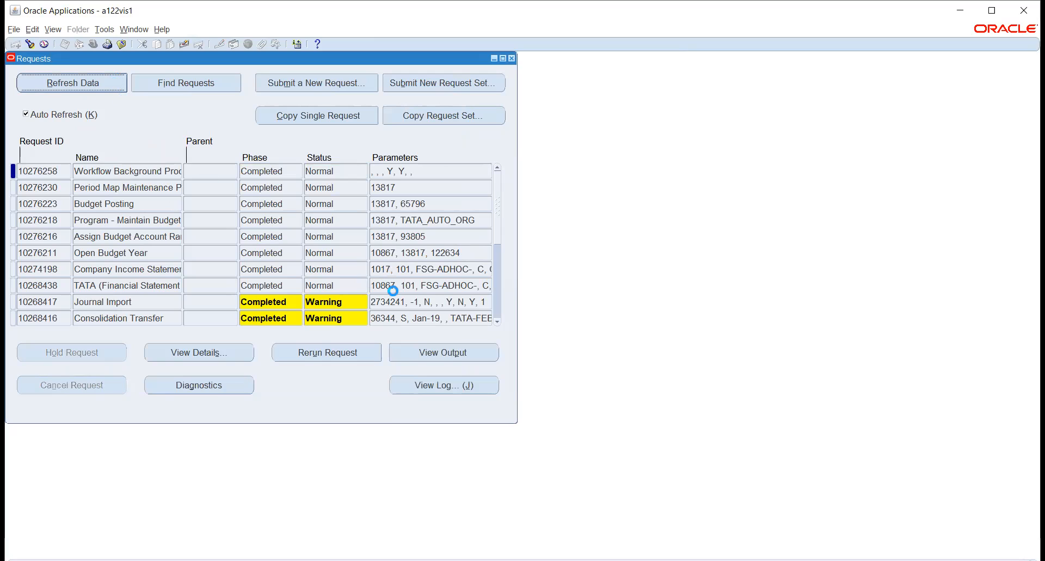
Close the requests list, switch to the Human Resources, Vision Enterprises responsibility and start a new single request
{"action": "left_click", "coordinate": [512, 59]}
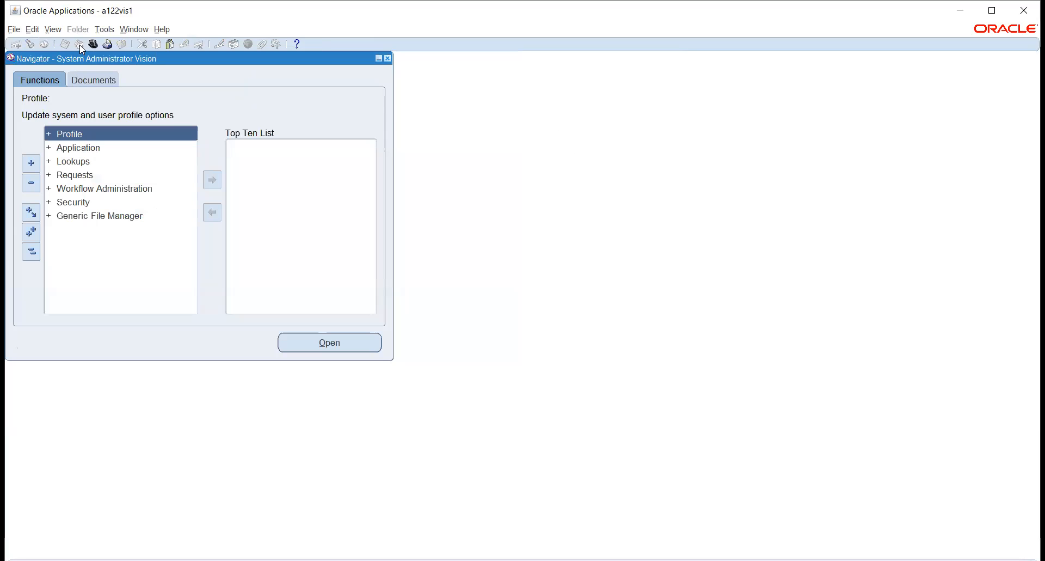
{"action": "left_click", "coordinate": [93, 45]}
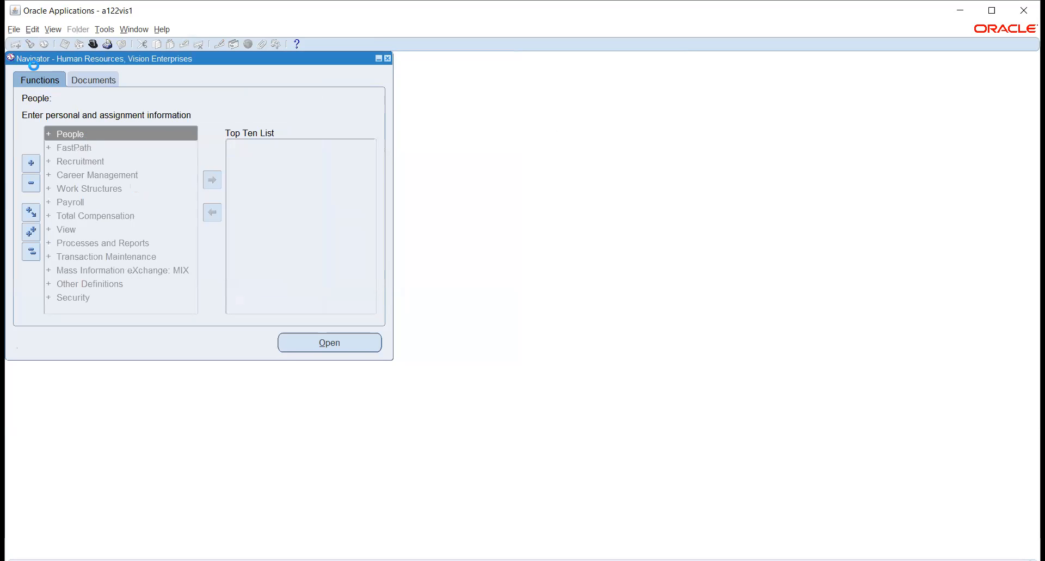
{"action": "left_click", "coordinate": [54, 29]}
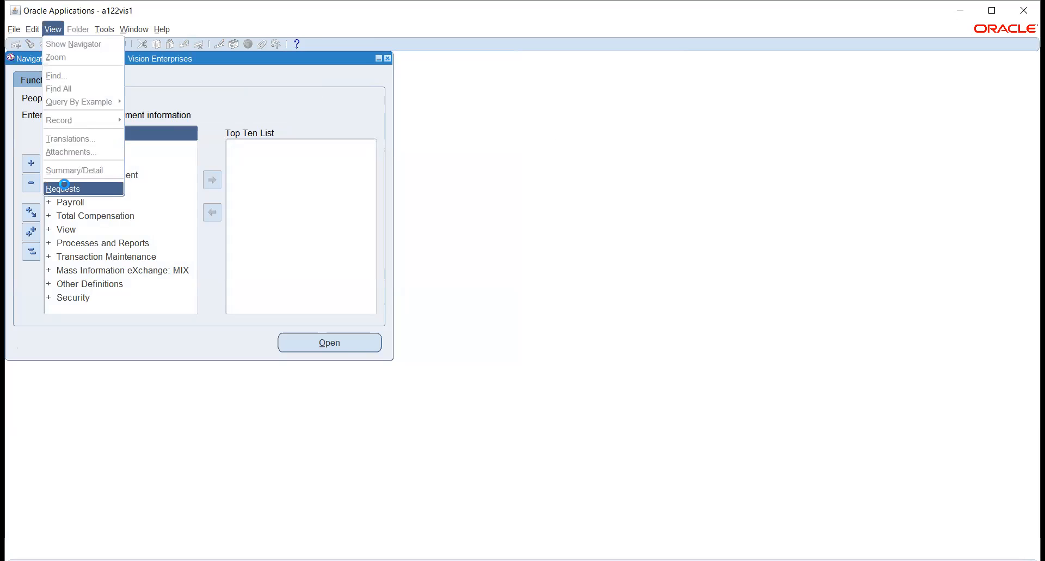
{"action": "left_click", "coordinate": [62, 187]}
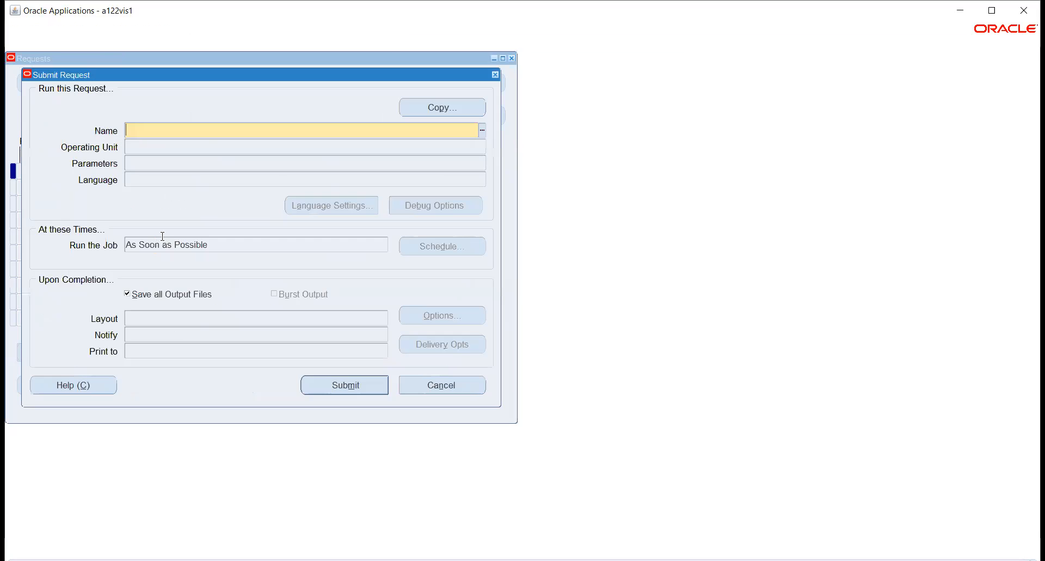
Search the reports for %SEC% and choose Security List Maintenance as the request to run
{"action": "type", "text": "%"}
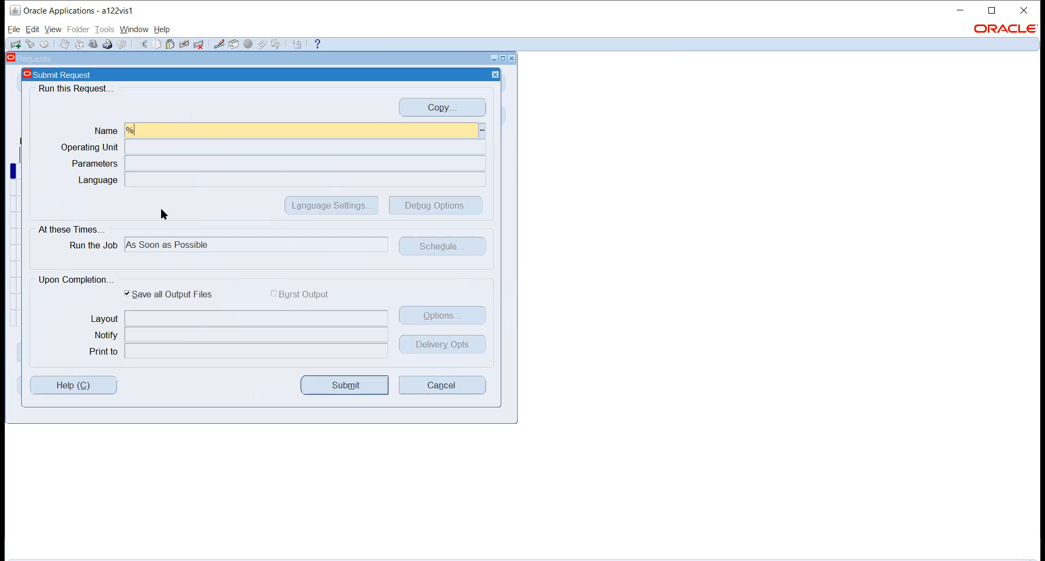
{"action": "type", "text": "SEC%"}
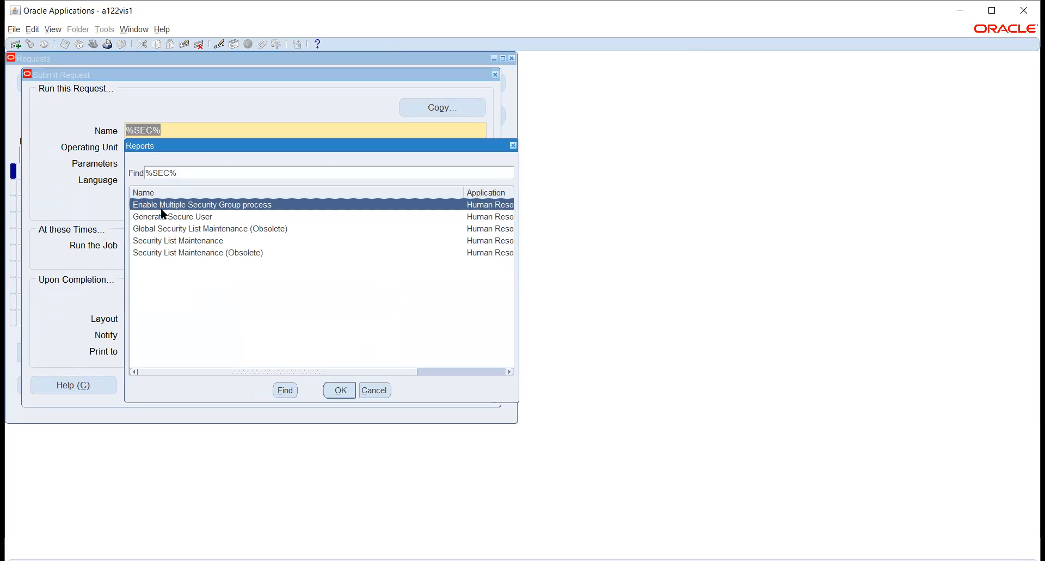
{"action": "key", "text": "Down"}
{"action": "key", "text": "Down"}
{"action": "key", "text": "Down"}
{"action": "key", "text": "Return"}
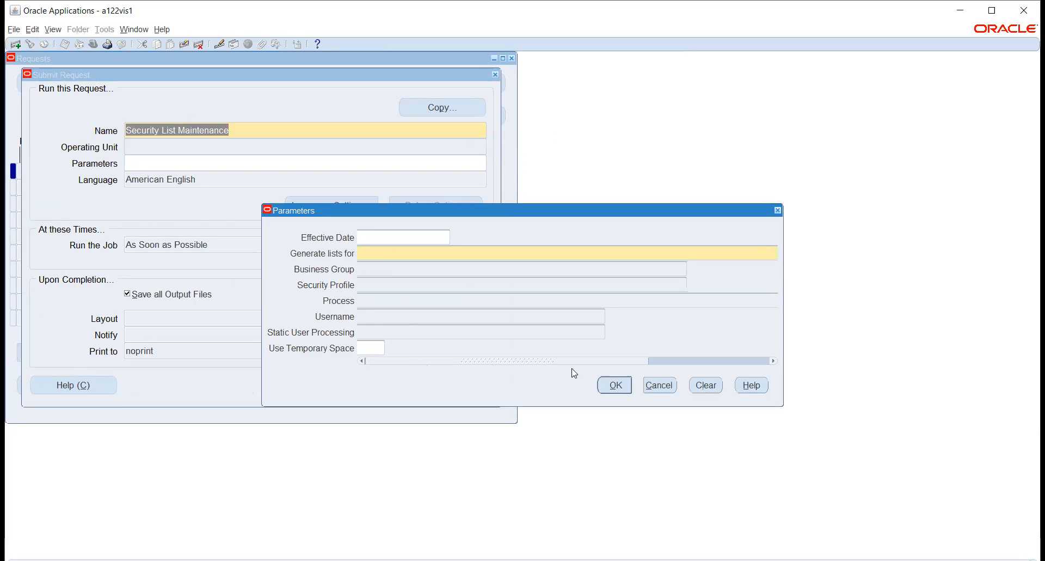
Set Security List Maintenance to generate lists for All Security Profiles and submit it without submitting another request
{"action": "left_click", "coordinate": [774, 252]}
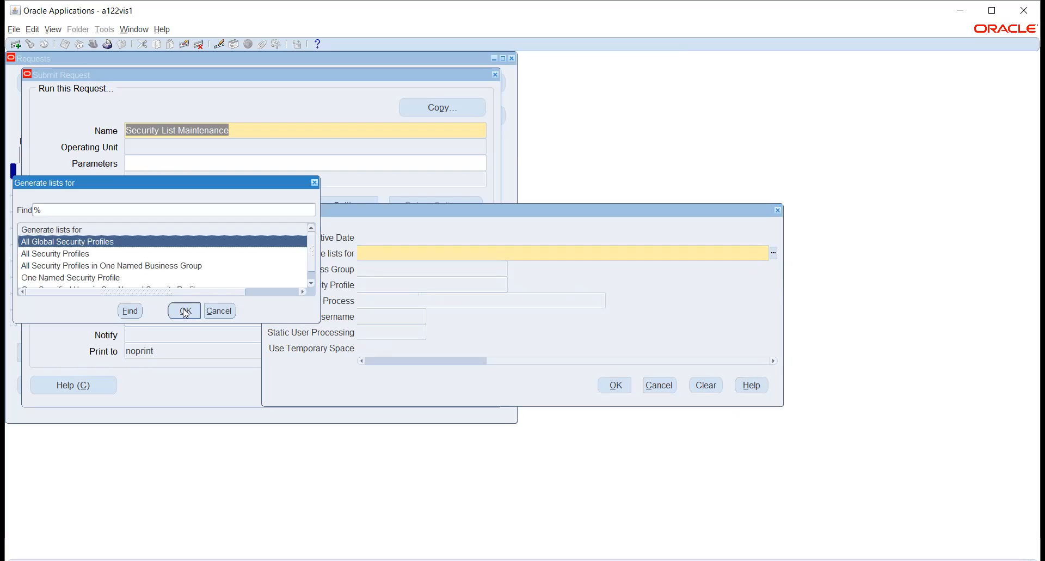
{"action": "left_click", "coordinate": [80, 254]}
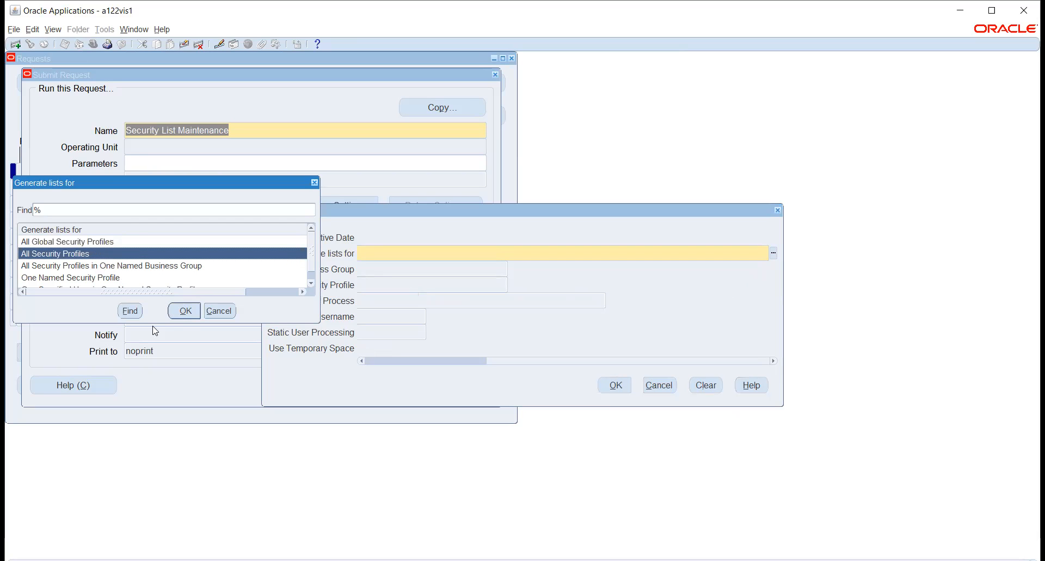
{"action": "left_click", "coordinate": [183, 311]}
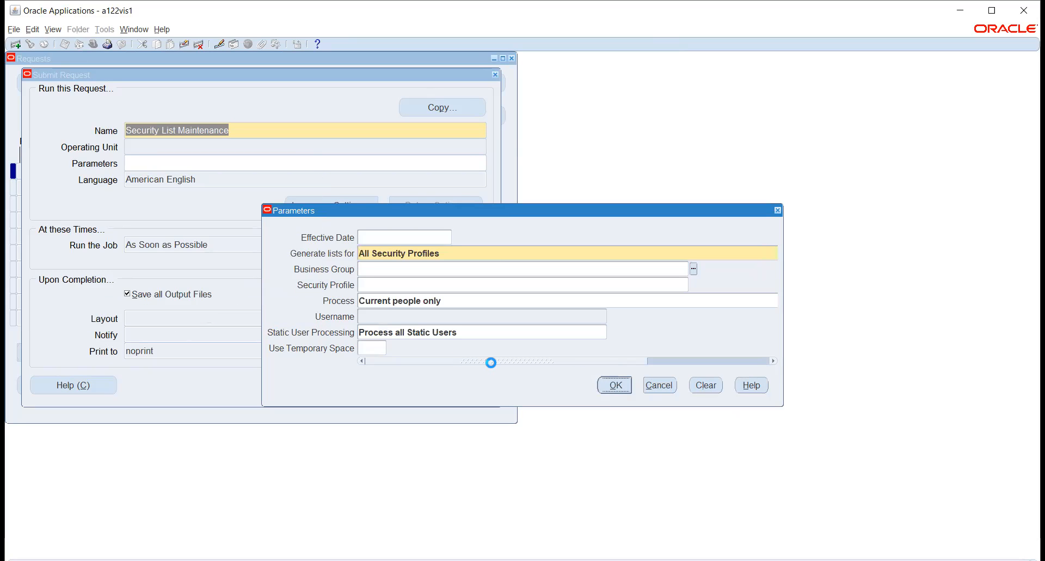
{"action": "left_click", "coordinate": [319, 380]}
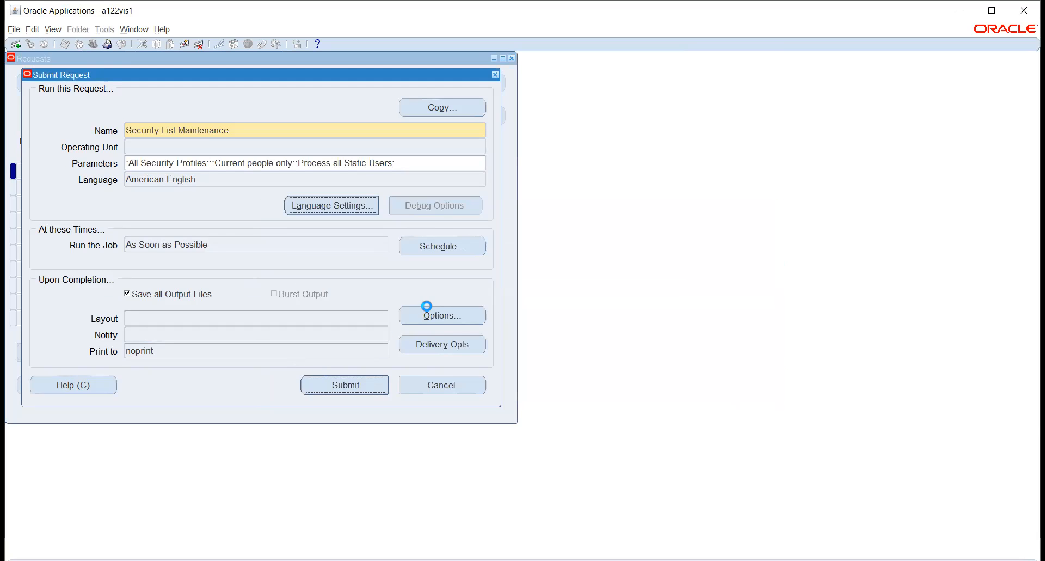
{"action": "left_click", "coordinate": [566, 340]}
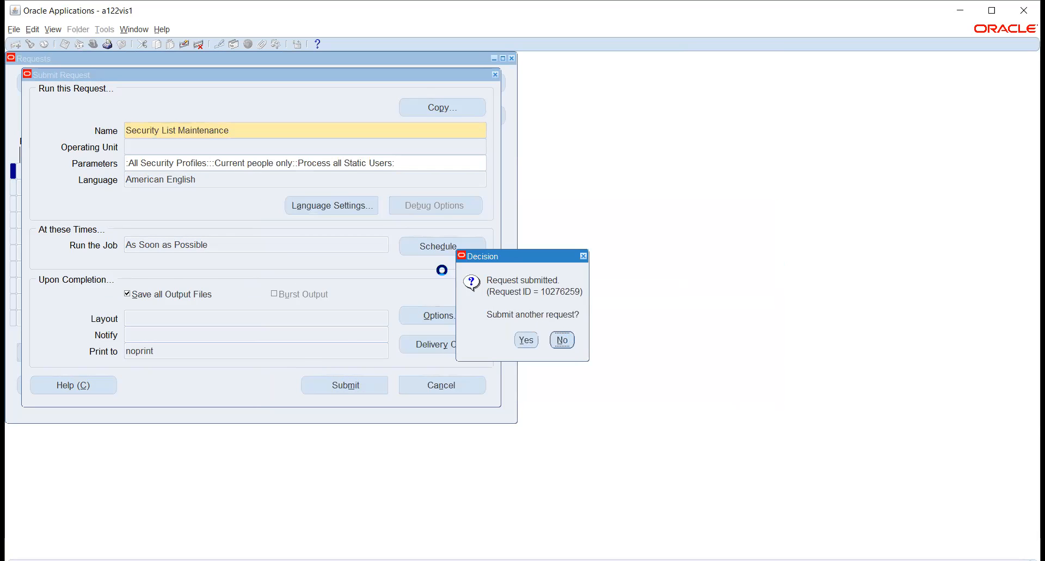
List all own requests and keep refreshing to monitor Security List Maintenance and its child processes until they complete
{"action": "left_click", "coordinate": [411, 375]}
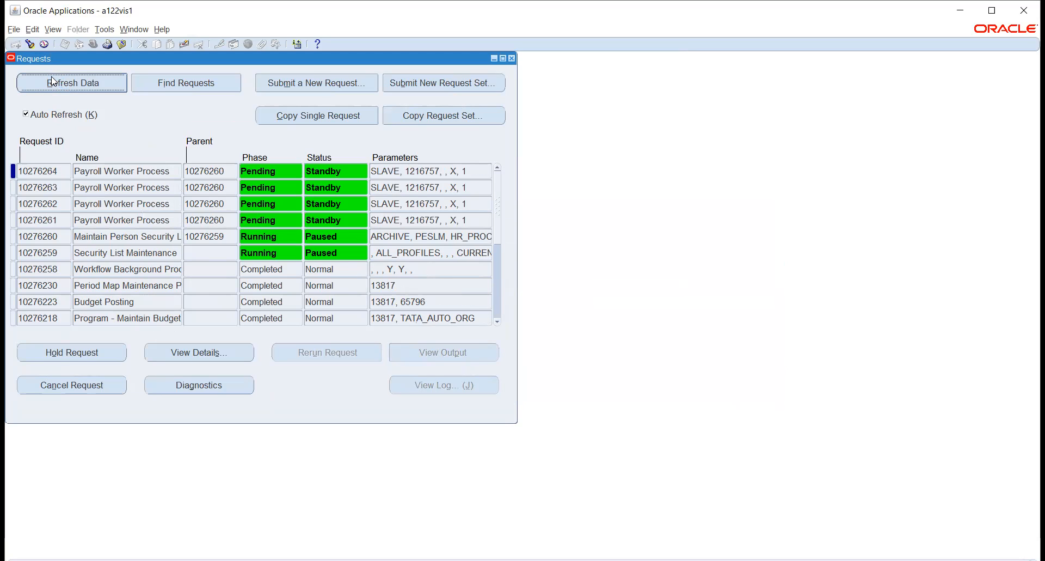
{"action": "left_click", "coordinate": [56, 86]}
{"action": "left_click", "coordinate": [48, 76]}
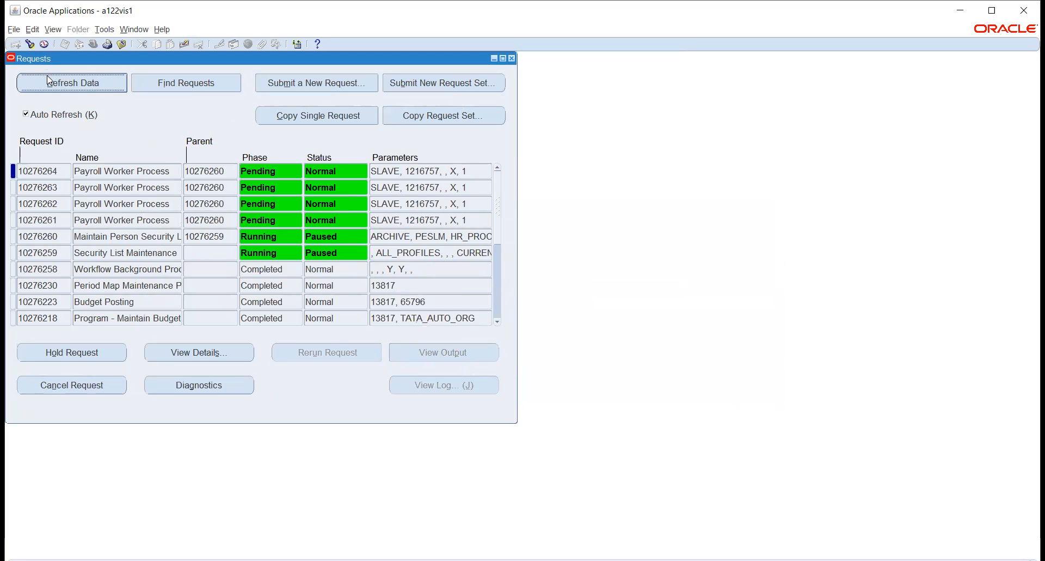
{"action": "left_click", "coordinate": [48, 81]}
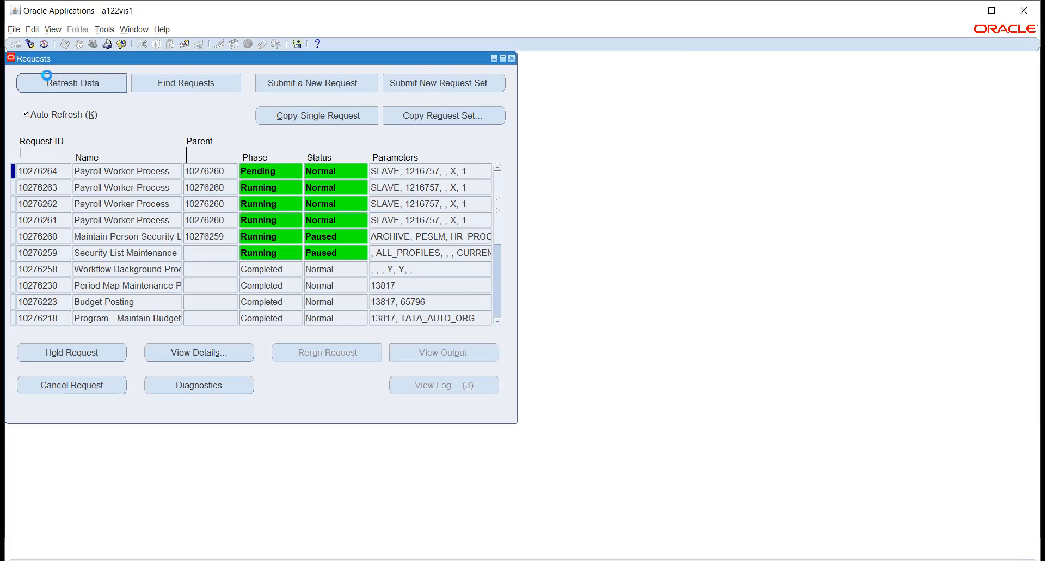
{"action": "left_click", "coordinate": [49, 85]}
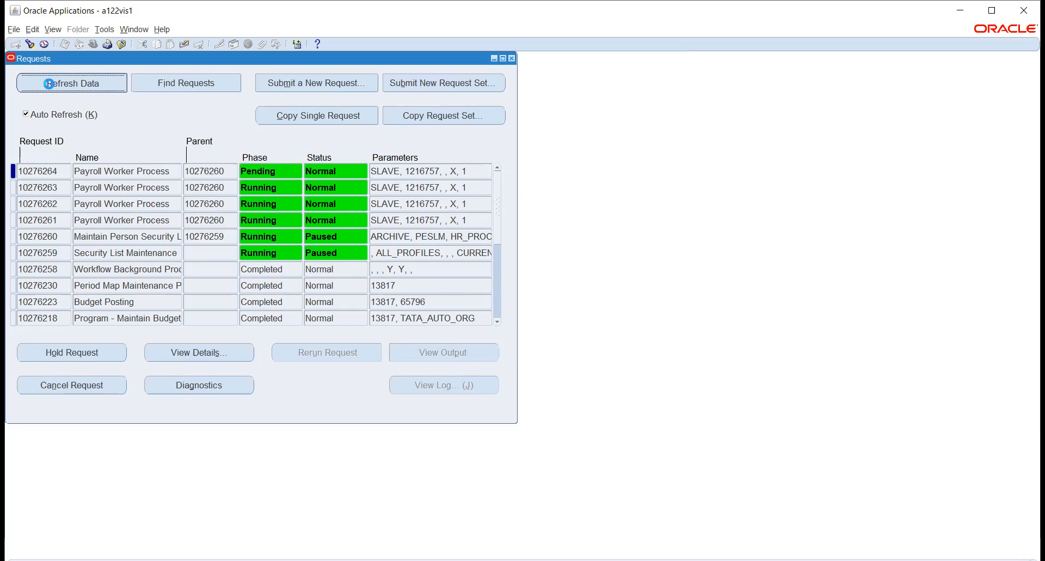
{"action": "left_click", "coordinate": [49, 83]}
{"action": "left_click", "coordinate": [49, 85]}
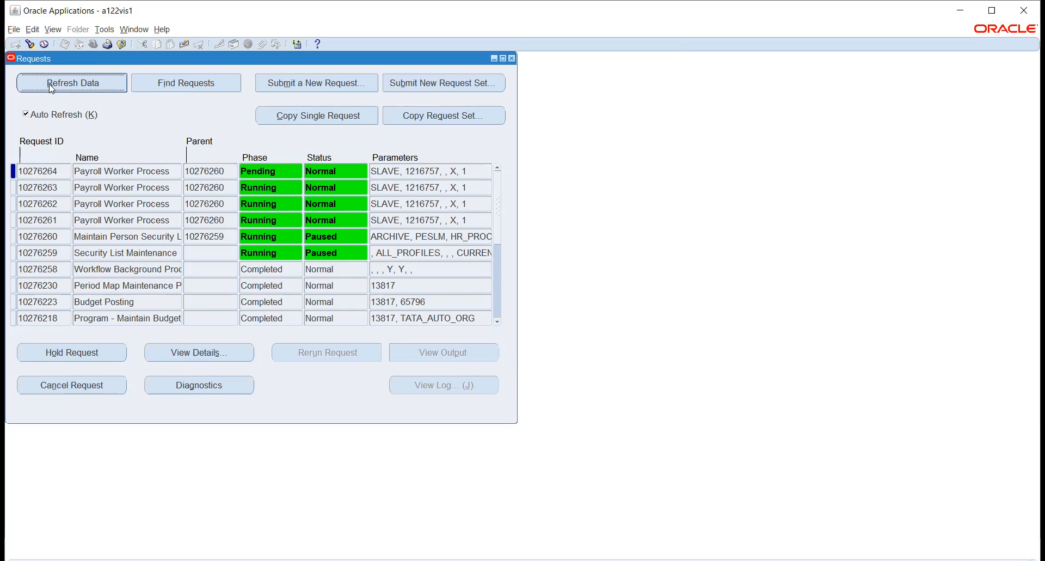
{"action": "left_click", "coordinate": [49, 85]}
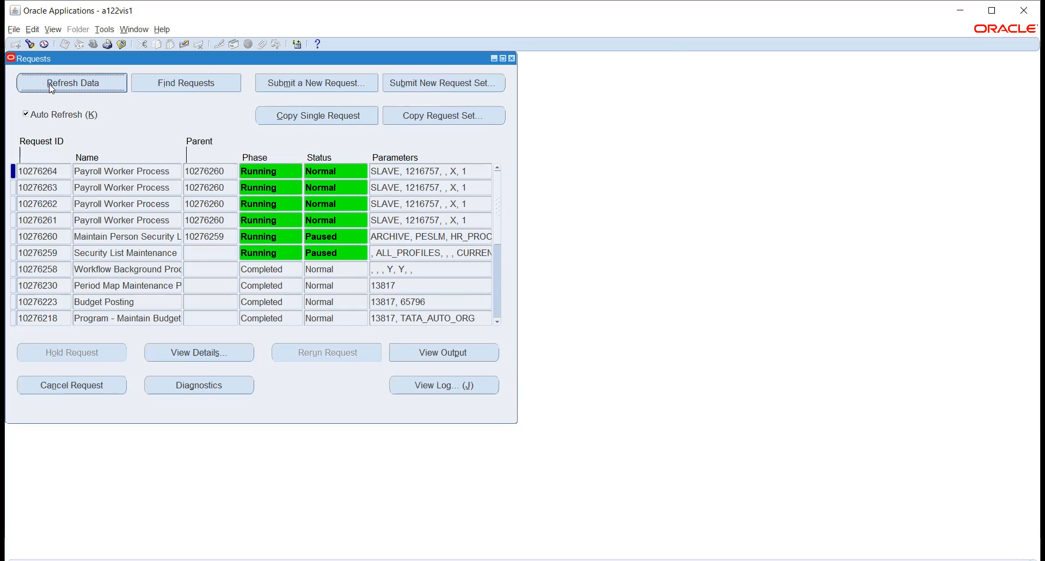
{"action": "left_click", "coordinate": [50, 86]}
{"action": "left_click", "coordinate": [50, 85]}
{"action": "left_click", "coordinate": [50, 86]}
{"action": "left_click", "coordinate": [50, 85]}
{"action": "left_click", "coordinate": [49, 86]}
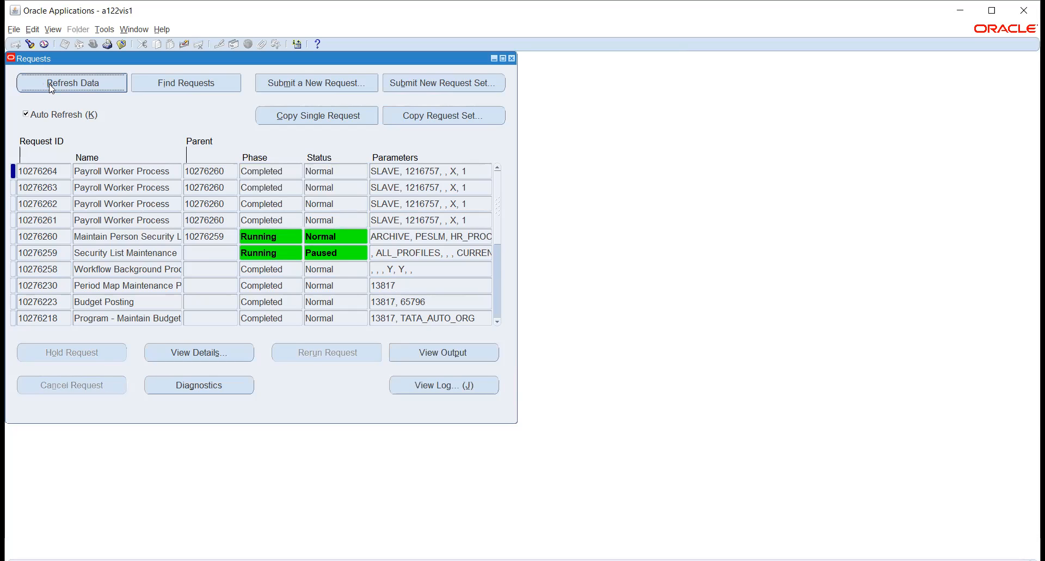
{"action": "left_click", "coordinate": [49, 85]}
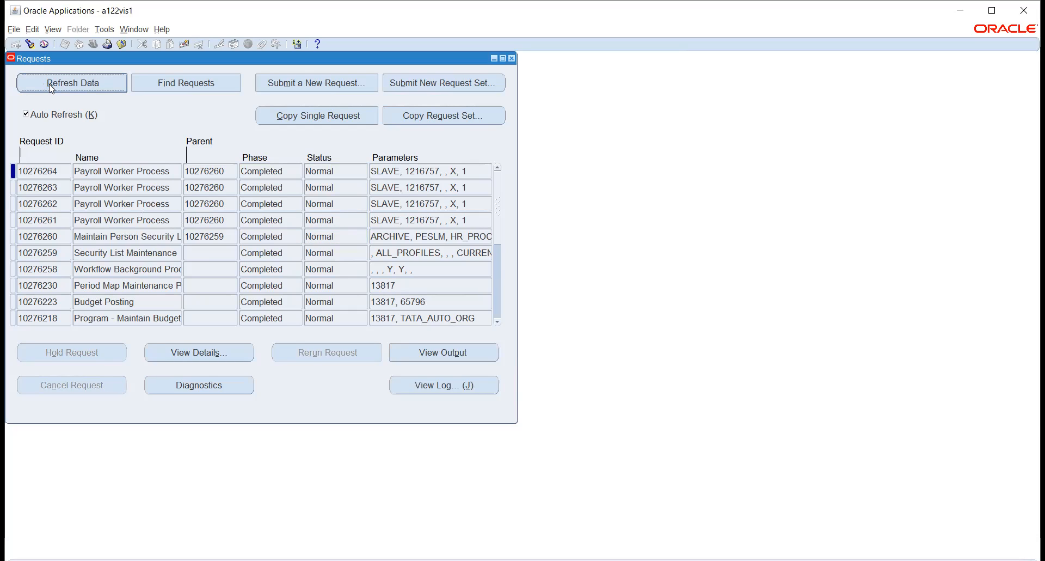
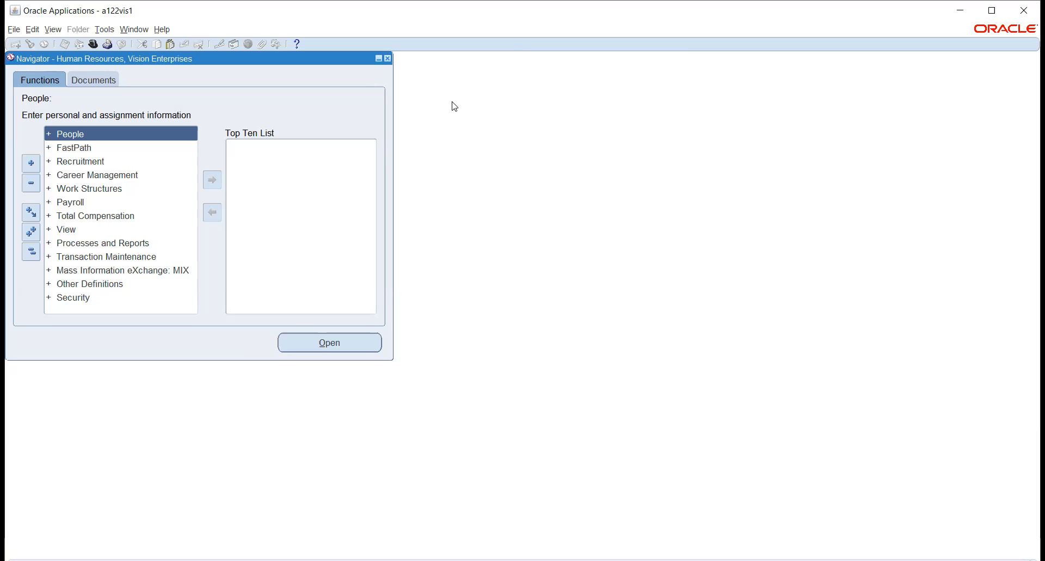
Switch to the TATA_PAYABLE responsibility and open the Financials Options setup form
{"action": "left_click", "coordinate": [93, 45]}
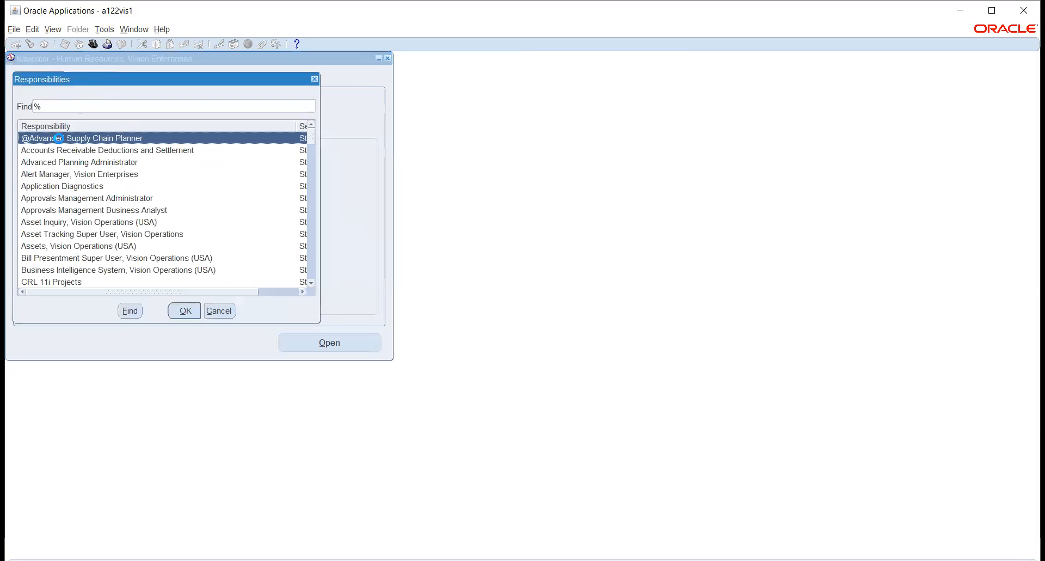
{"action": "type", "text": "t"}
{"action": "key", "text": "Down"}
{"action": "key", "text": "Return"}
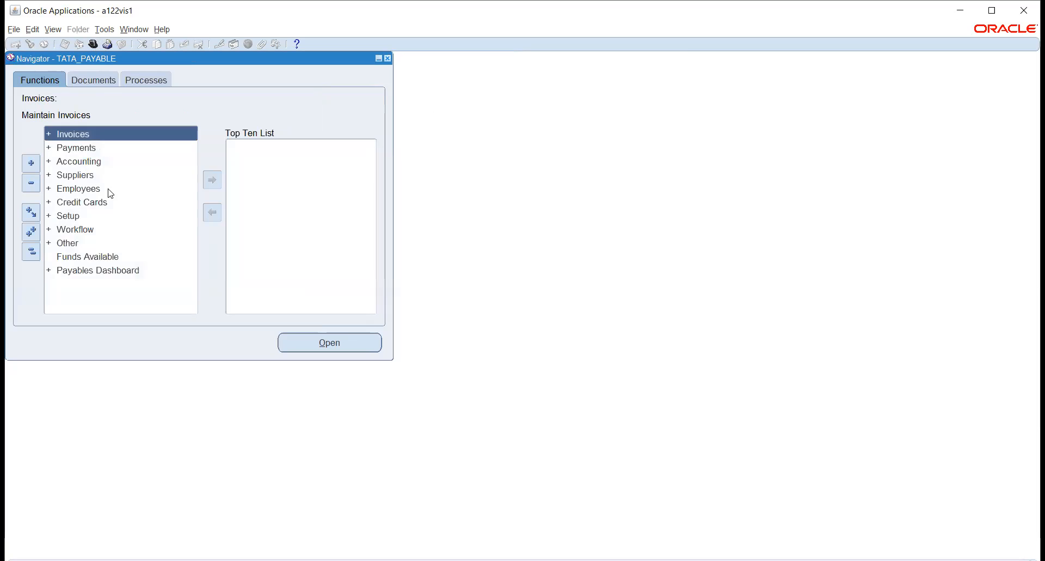
{"action": "left_click", "coordinate": [64, 217]}
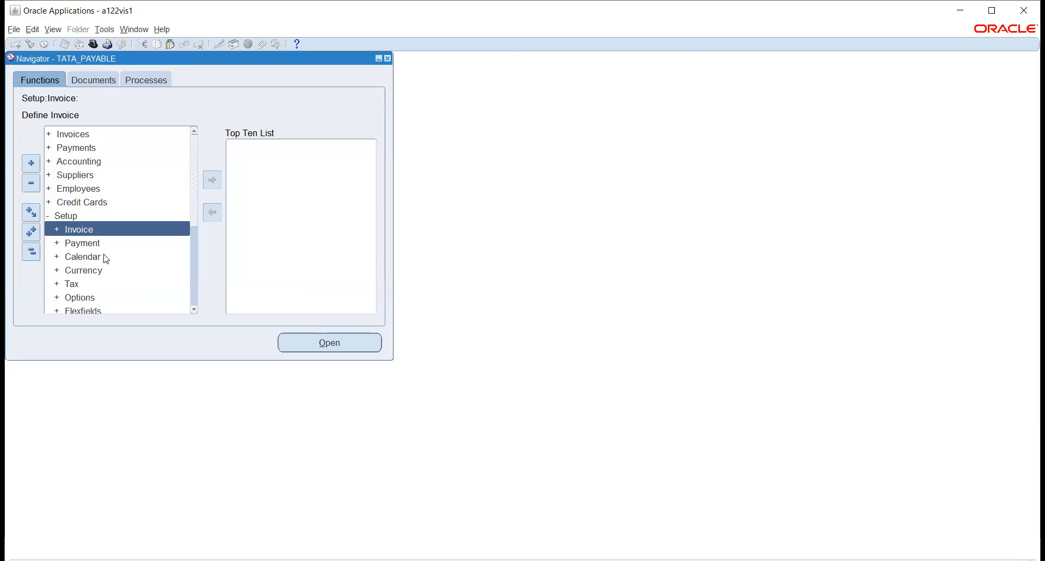
{"action": "left_click", "coordinate": [87, 297]}
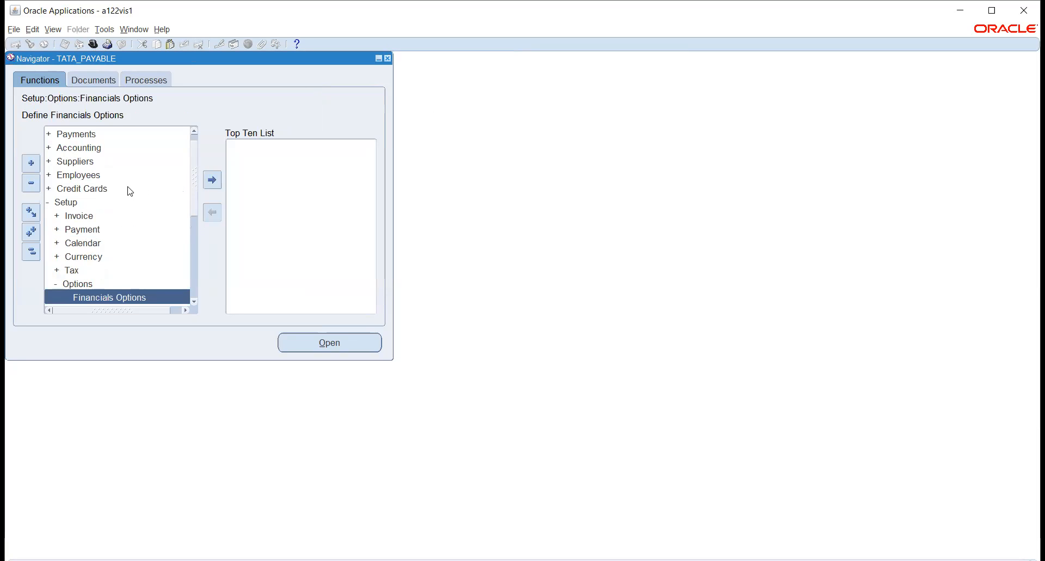
{"action": "left_click", "coordinate": [297, 347]}
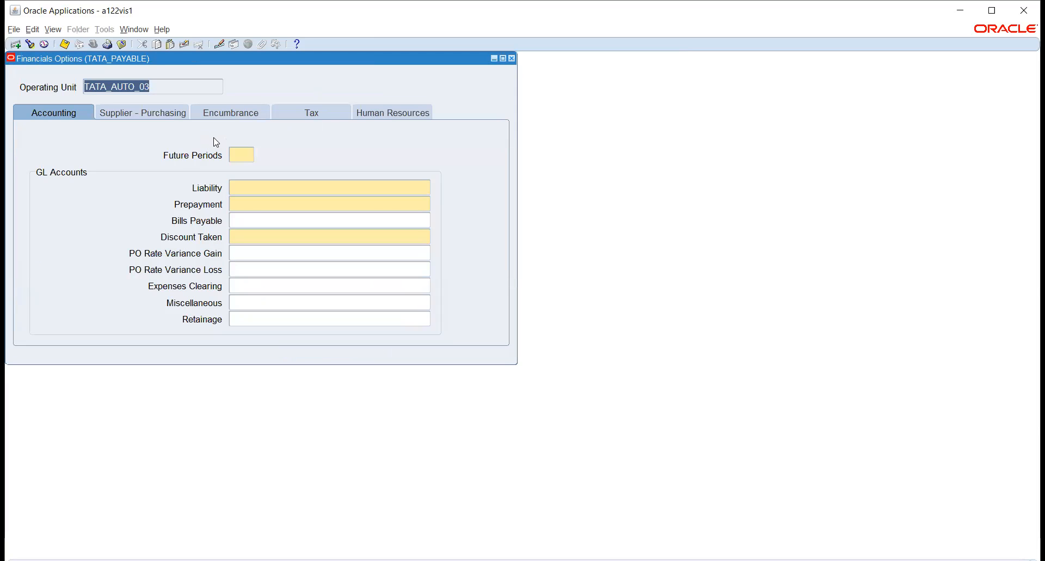
Set the Inventory Organization to AUT - TATA_AUTO_INV and the accounting Future Periods to 1 for TATA_AUTO_03
{"action": "left_click", "coordinate": [143, 112]}
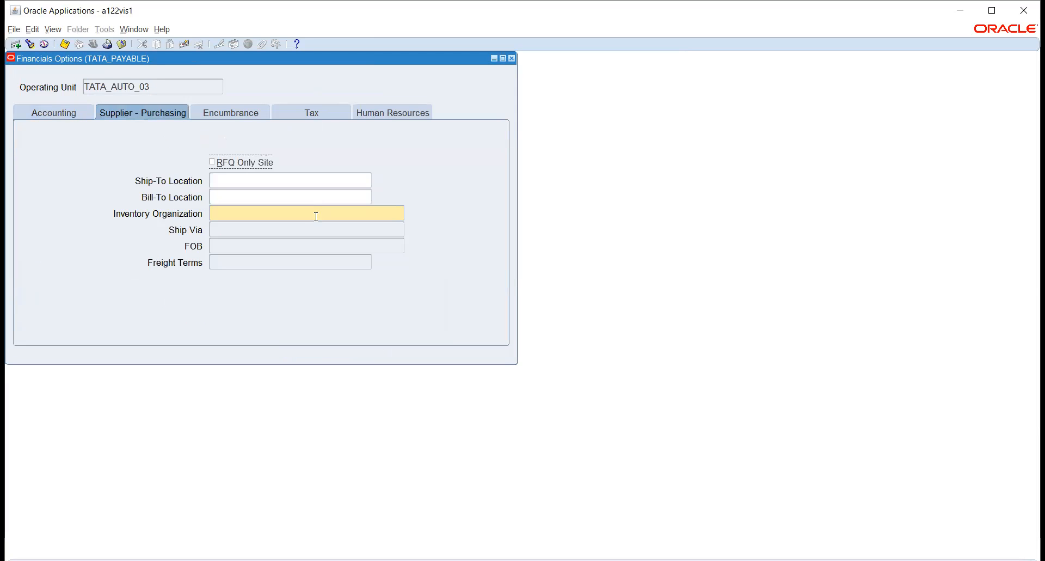
{"action": "left_click", "coordinate": [393, 214]}
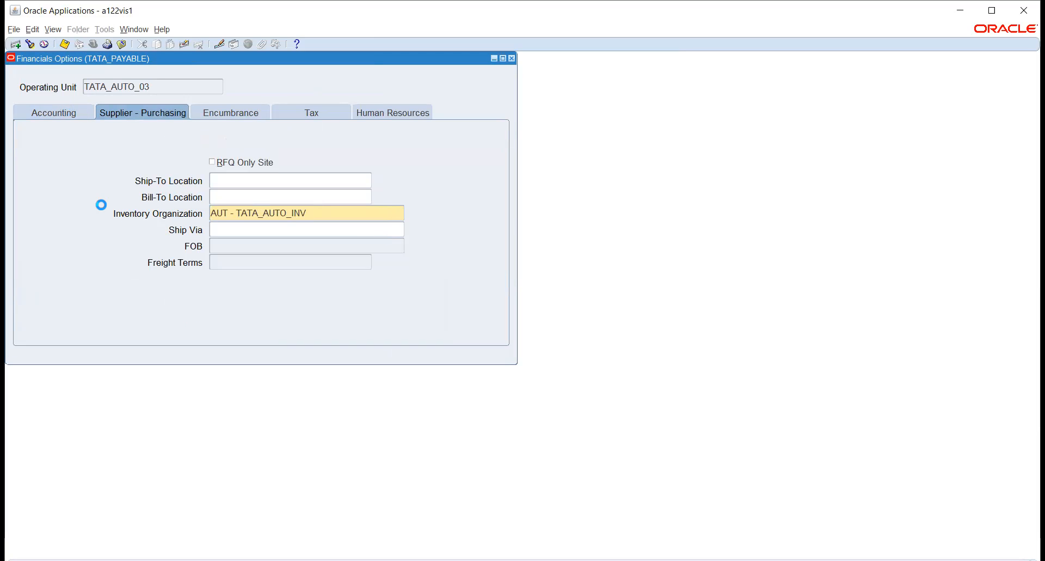
{"action": "type", "text": "1"}
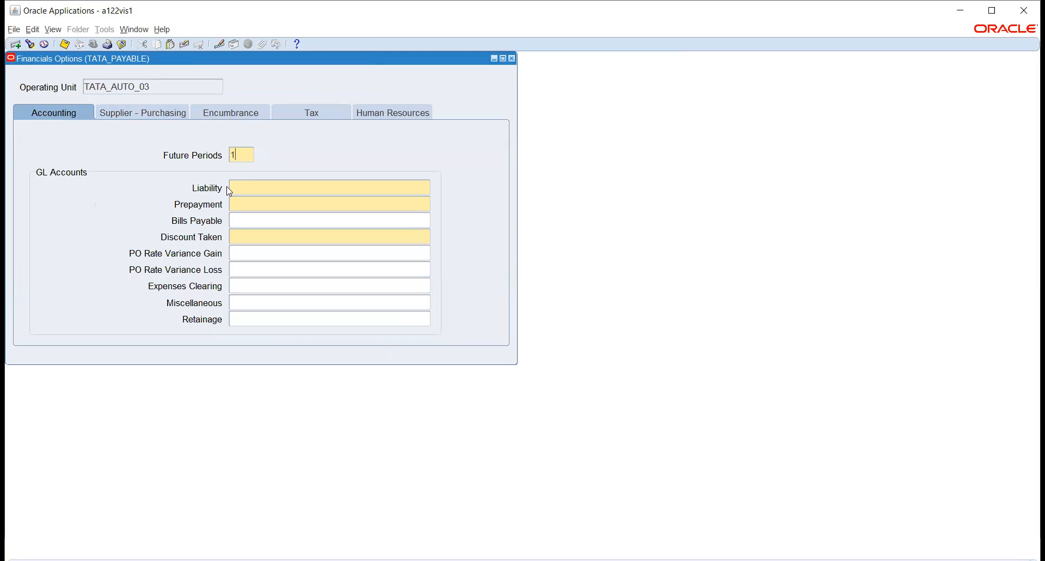
Set the Liability GL account to company 03, location 100 CHENNAI, account 2208 New- Supplier Liability Account and intercompany 03
{"action": "left_click", "coordinate": [229, 189]}
{"action": "left_click", "coordinate": [424, 187]}
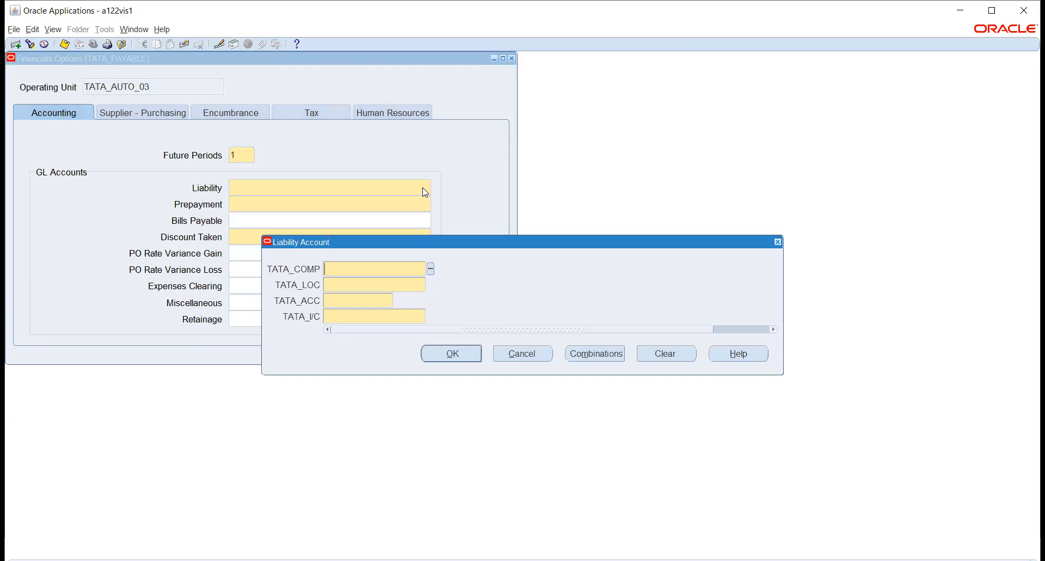
{"action": "left_click", "coordinate": [430, 269]}
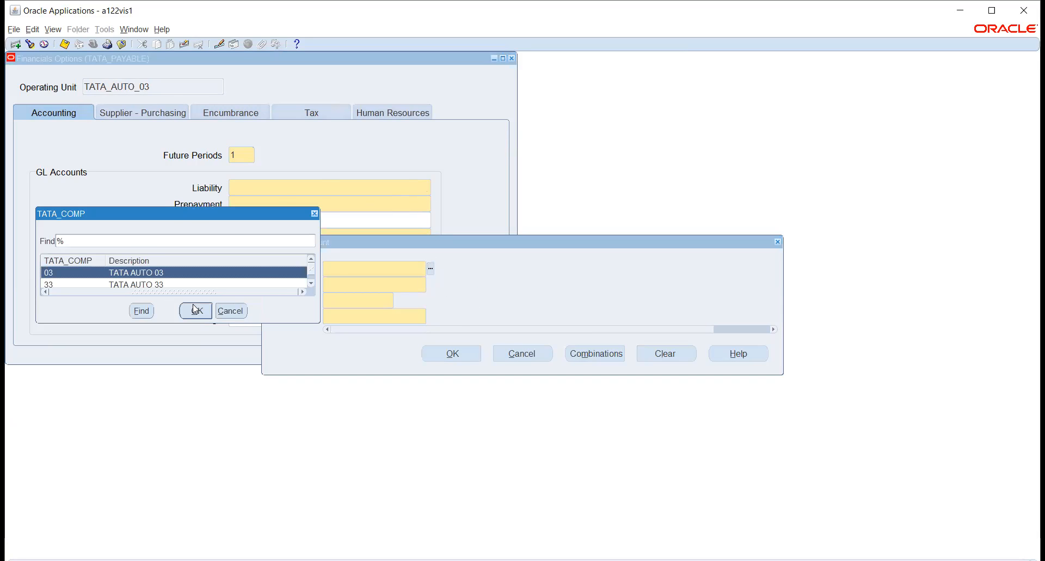
{"action": "left_click", "coordinate": [195, 309]}
{"action": "left_click", "coordinate": [431, 285]}
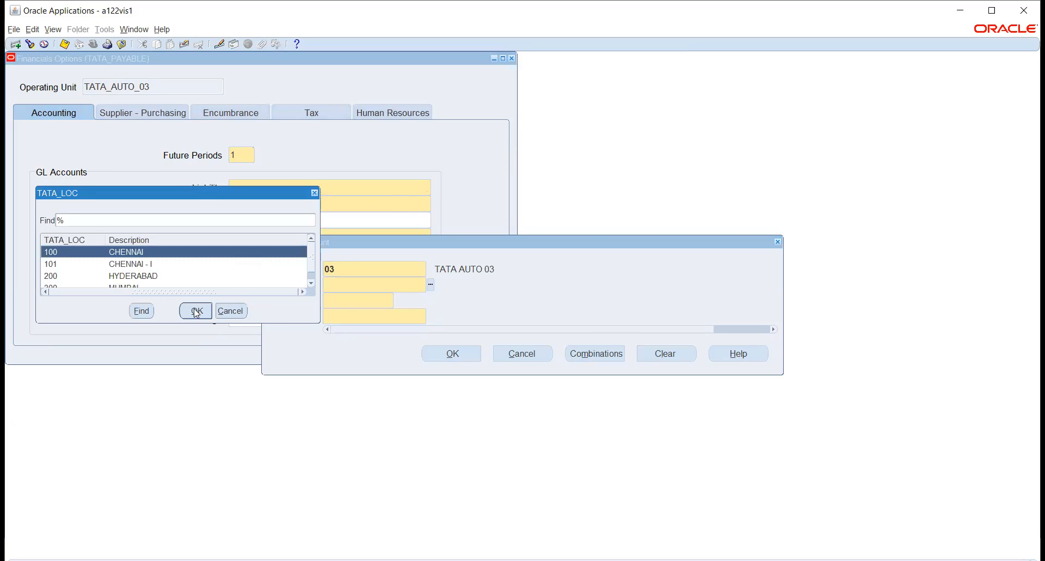
{"action": "left_click", "coordinate": [197, 311]}
{"action": "left_click", "coordinate": [398, 301]}
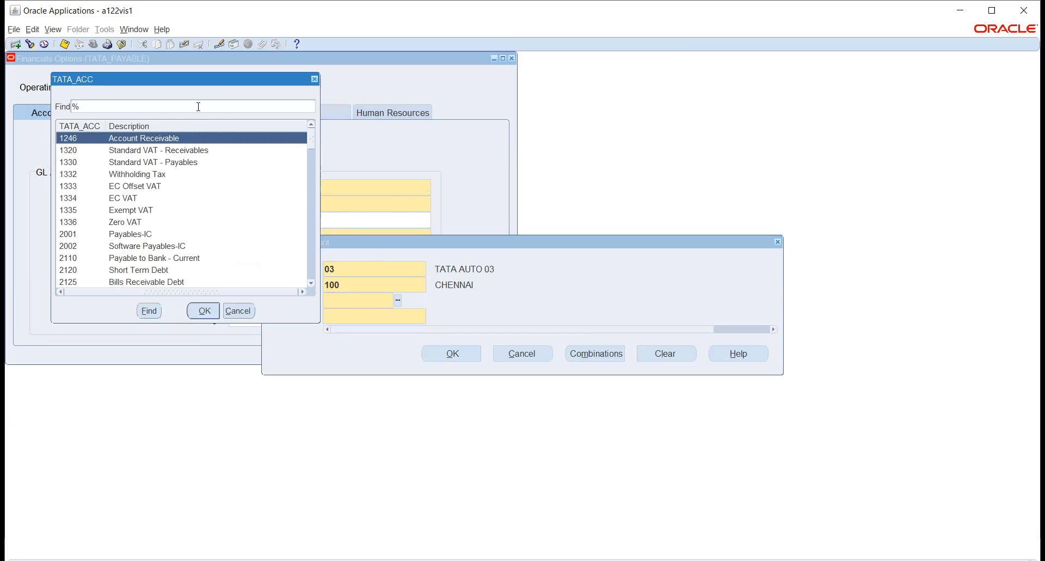
{"action": "type", "text": "LIAB"}
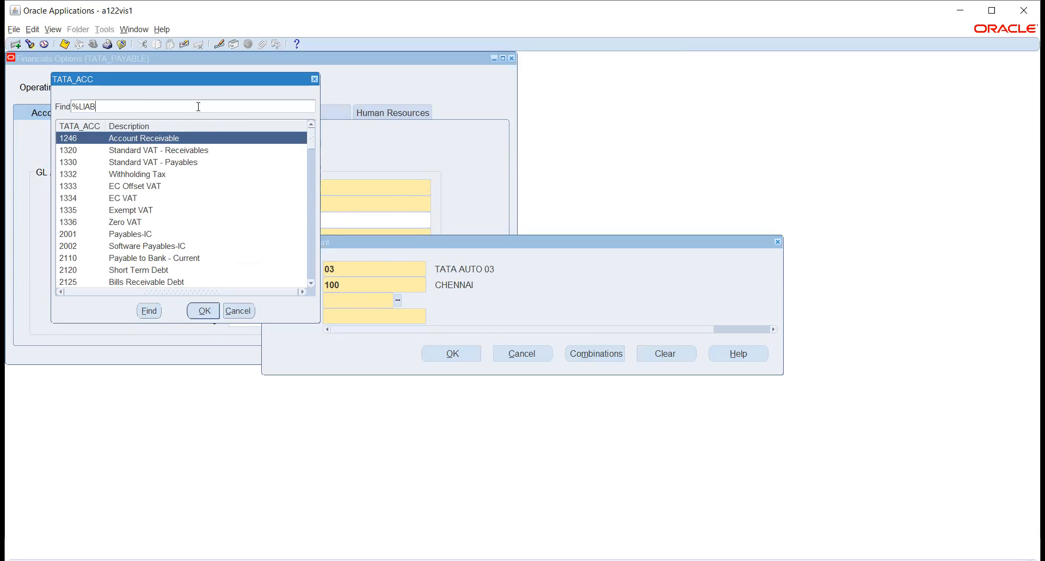
{"action": "key", "text": "Return"}
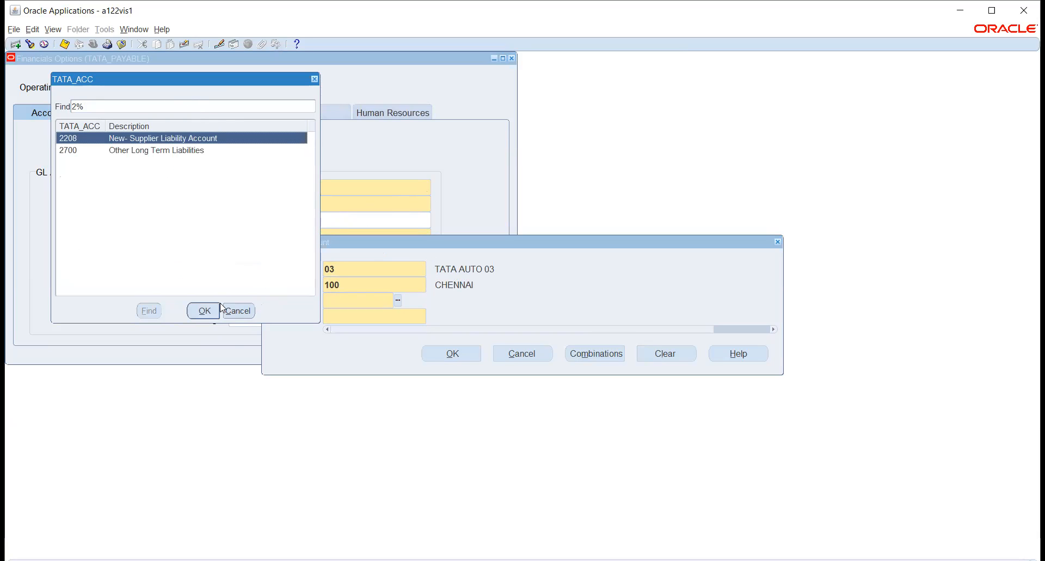
{"action": "left_click", "coordinate": [205, 311]}
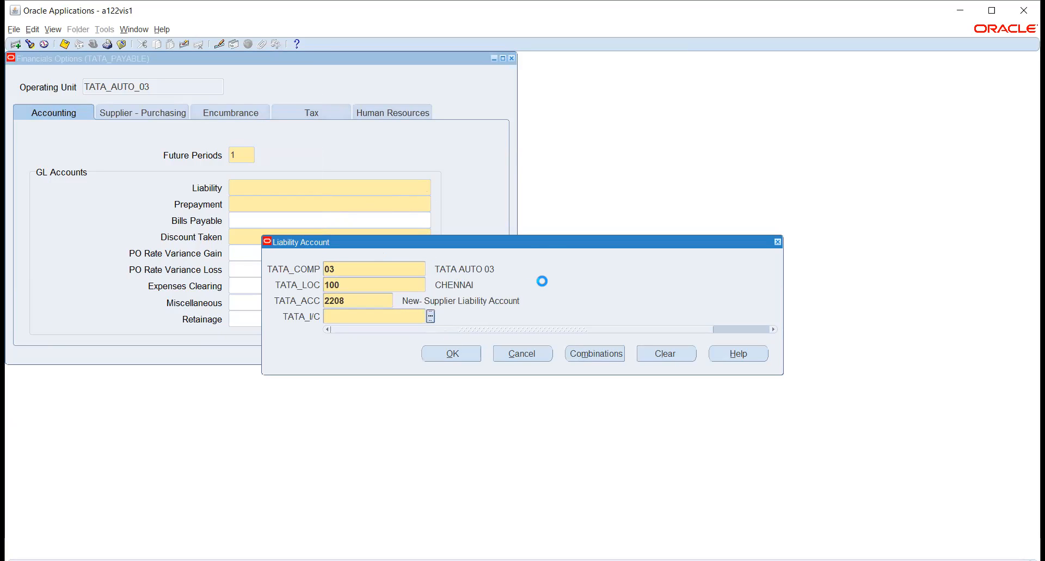
{"action": "left_click", "coordinate": [205, 311]}
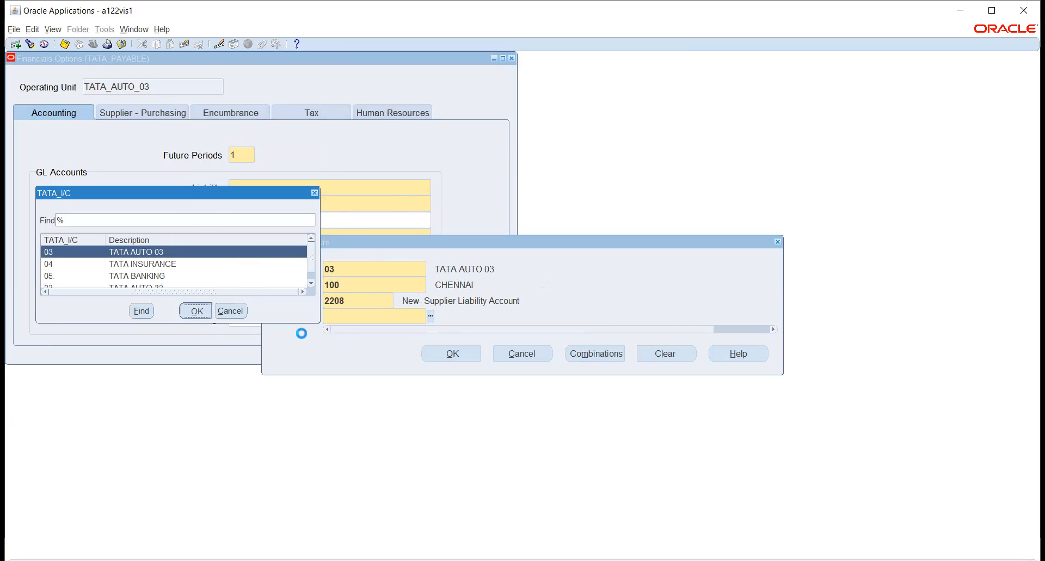
{"action": "left_click", "coordinate": [451, 355]}
Copy the Liability combination into the Prepayment account and change its TATA_ACC segment to 1340 Prepaid Advance
{"action": "left_click", "coordinate": [310, 187]}
{"action": "key", "text": "ctrl+c"}
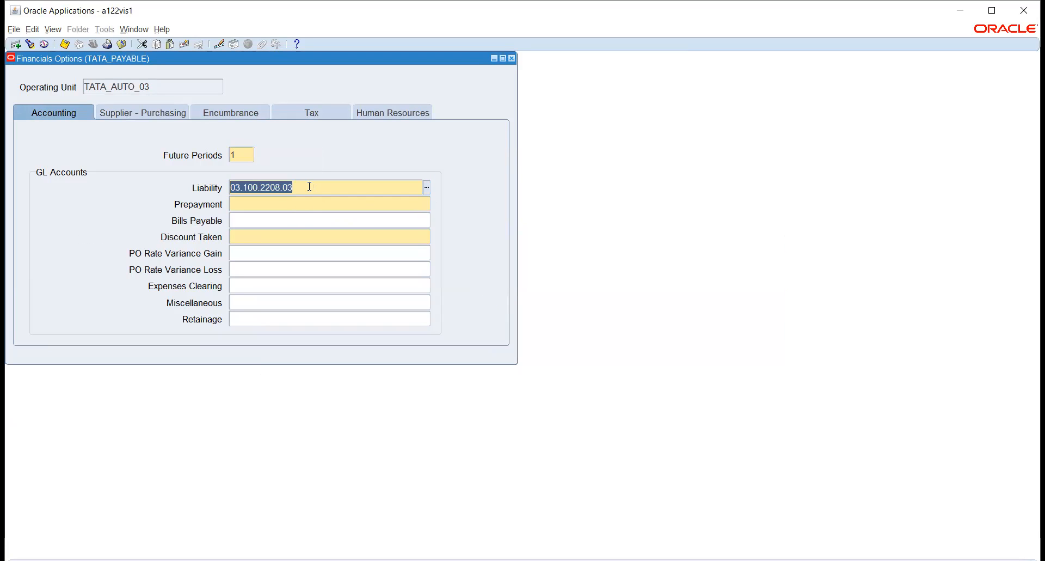
{"action": "left_click", "coordinate": [302, 205]}
{"action": "key", "text": "ctrl+v"}
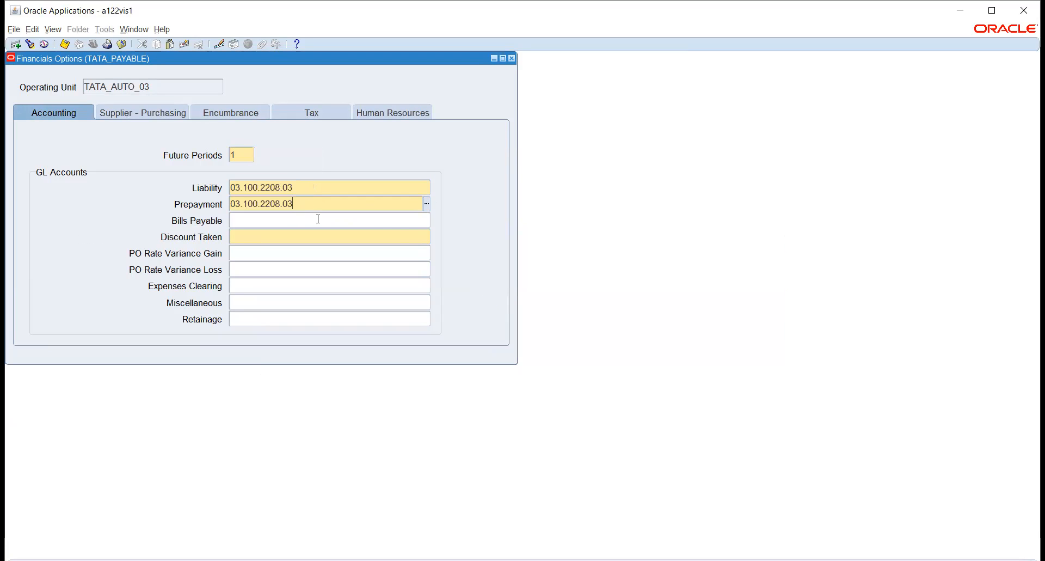
{"action": "left_click", "coordinate": [427, 203]}
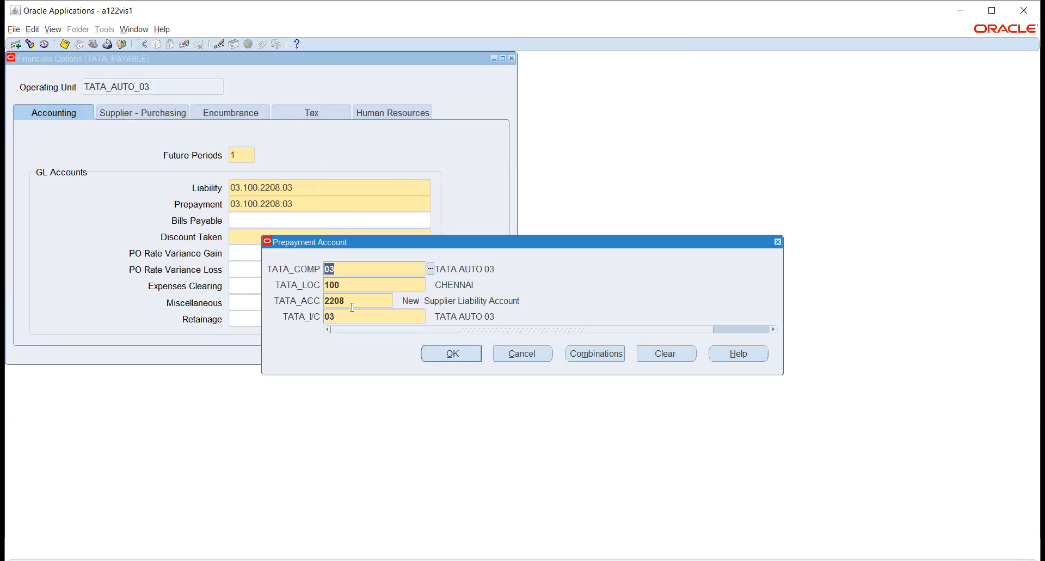
{"action": "left_click", "coordinate": [359, 301]}
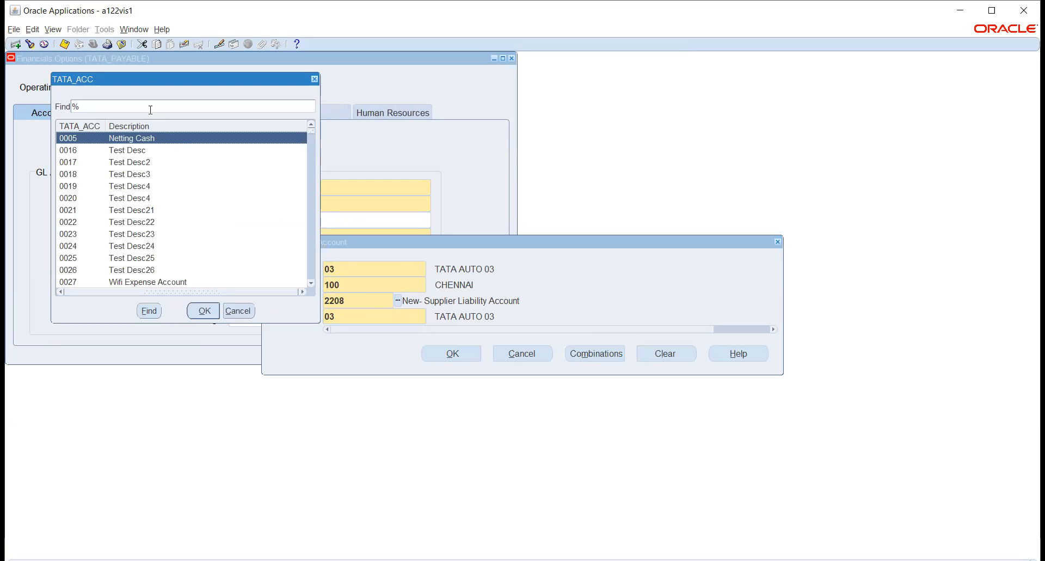
{"action": "type", "text": "PR"}
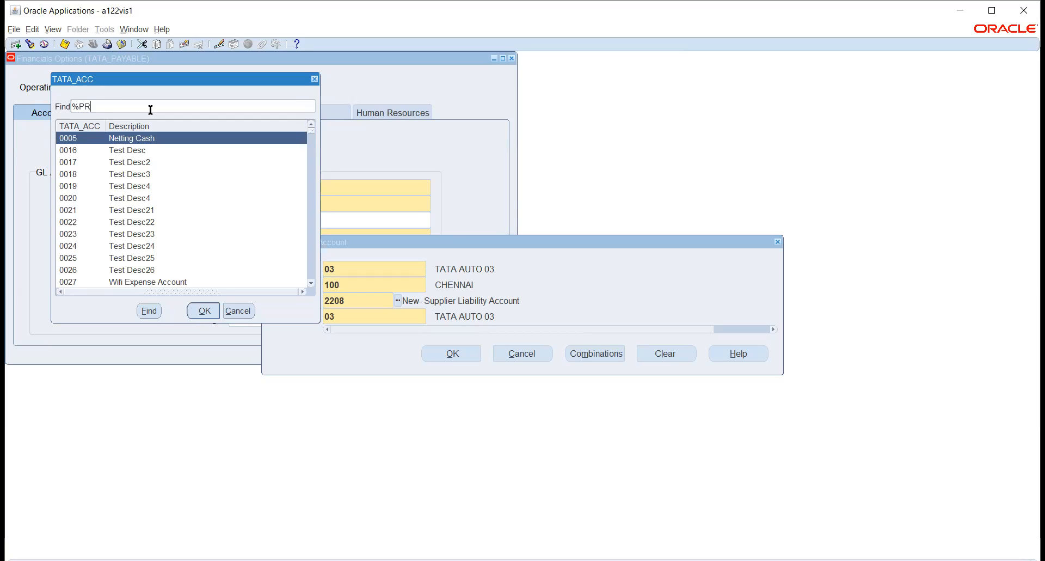
{"action": "type", "text": "EP%"}
{"action": "key", "text": "Return"}
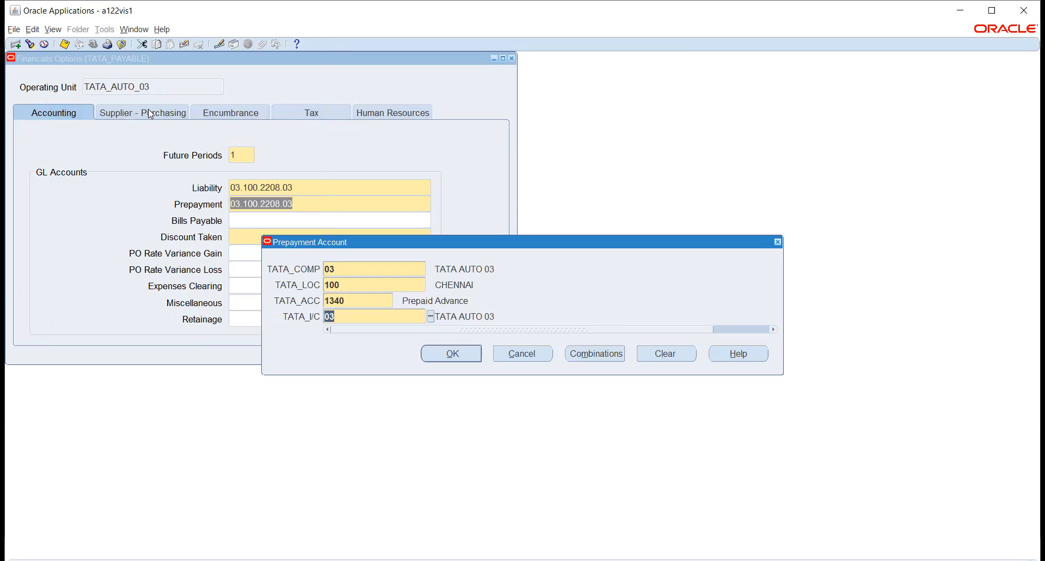
{"action": "left_click", "coordinate": [463, 352]}
Paste the Liability combination into the Discount Taken account and change its TATA_ACC segment to 4170 Payment Discount
{"action": "left_click", "coordinate": [312, 235]}
{"action": "key", "text": "ctrl+v"}
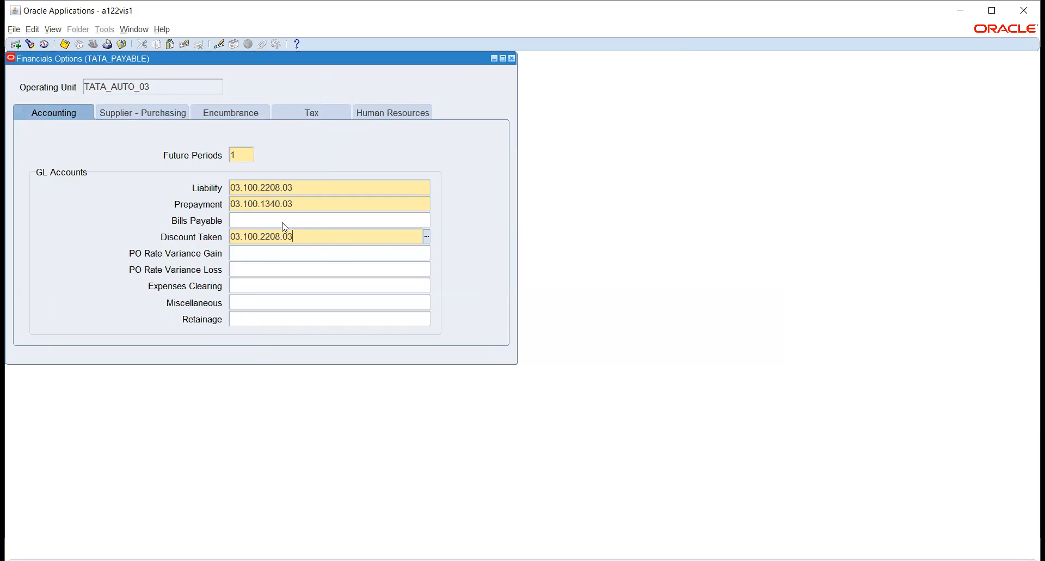
{"action": "key", "text": "ctrl+l"}
{"action": "left_click", "coordinate": [360, 299]}
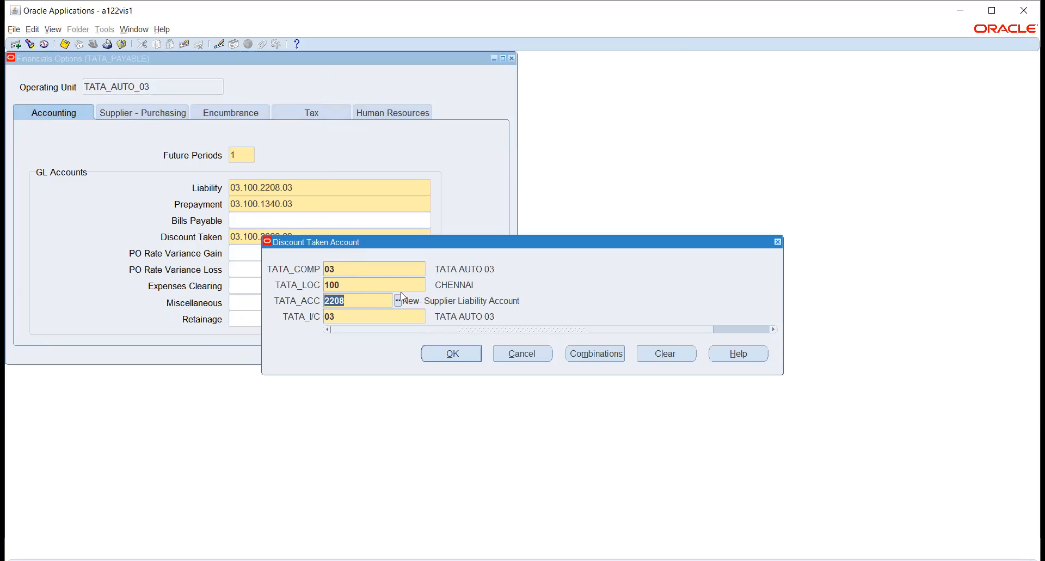
{"action": "left_click", "coordinate": [398, 300]}
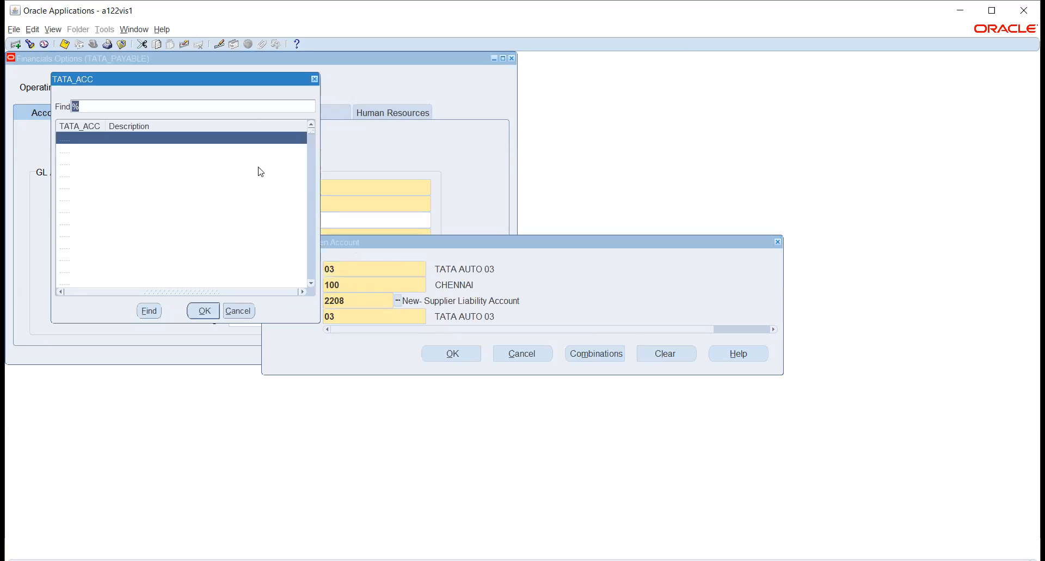
{"action": "left_click", "coordinate": [172, 108]}
{"action": "type", "text": "DISC%"}
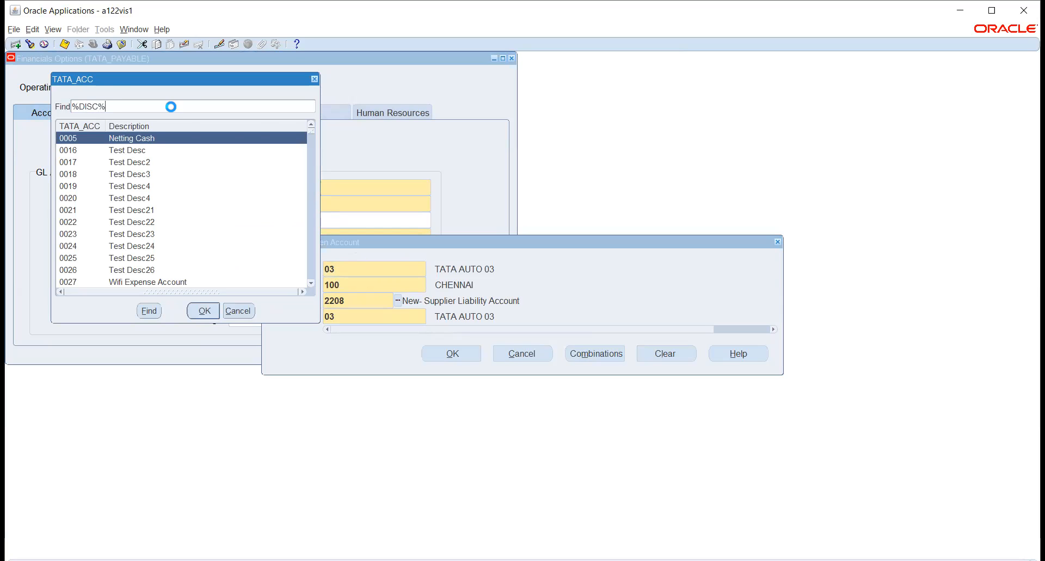
{"action": "key", "text": "Return"}
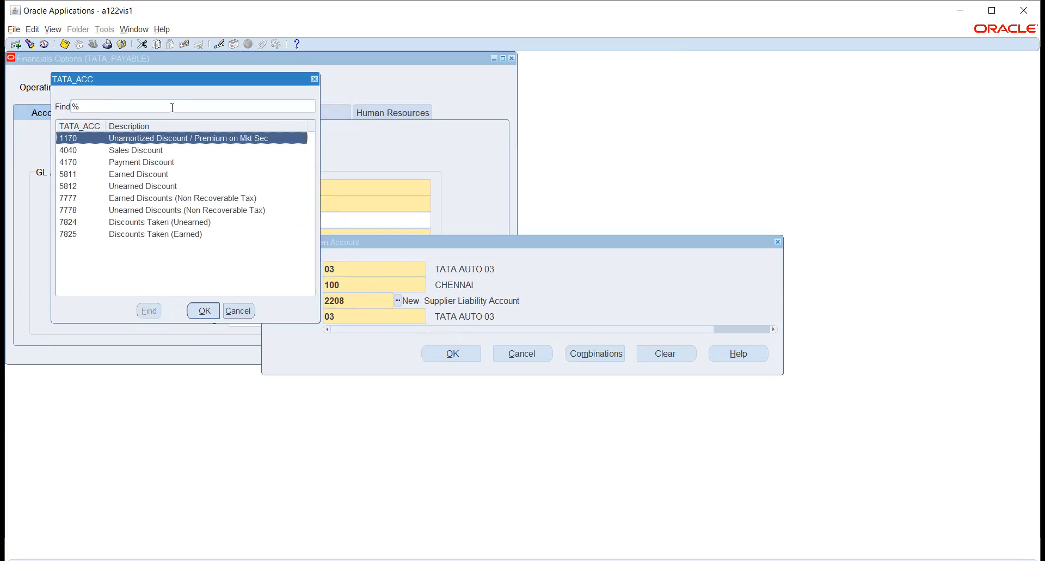
{"action": "left_click", "coordinate": [129, 162]}
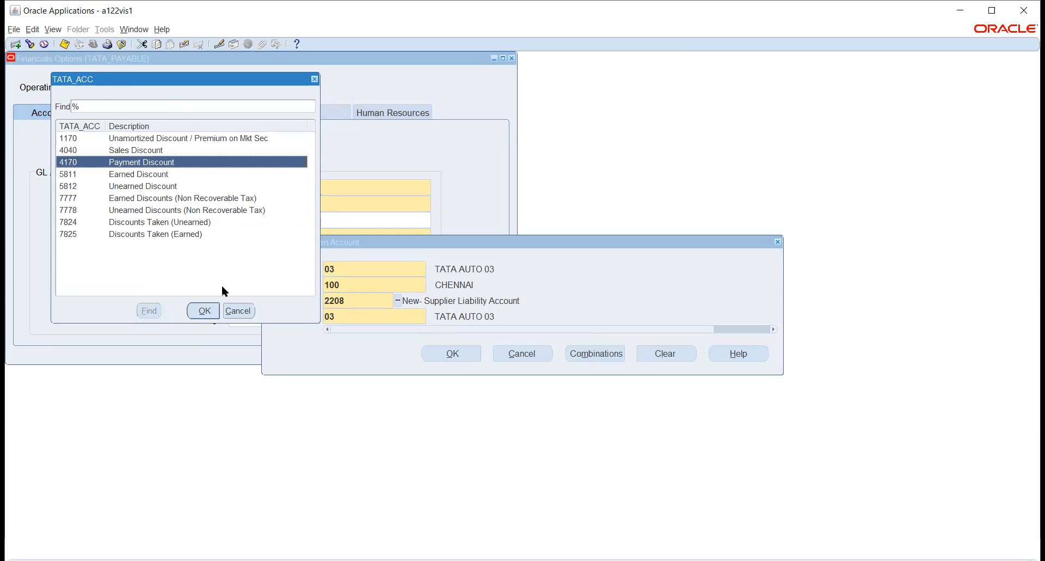
{"action": "left_click", "coordinate": [205, 310]}
{"action": "left_click", "coordinate": [435, 353]}
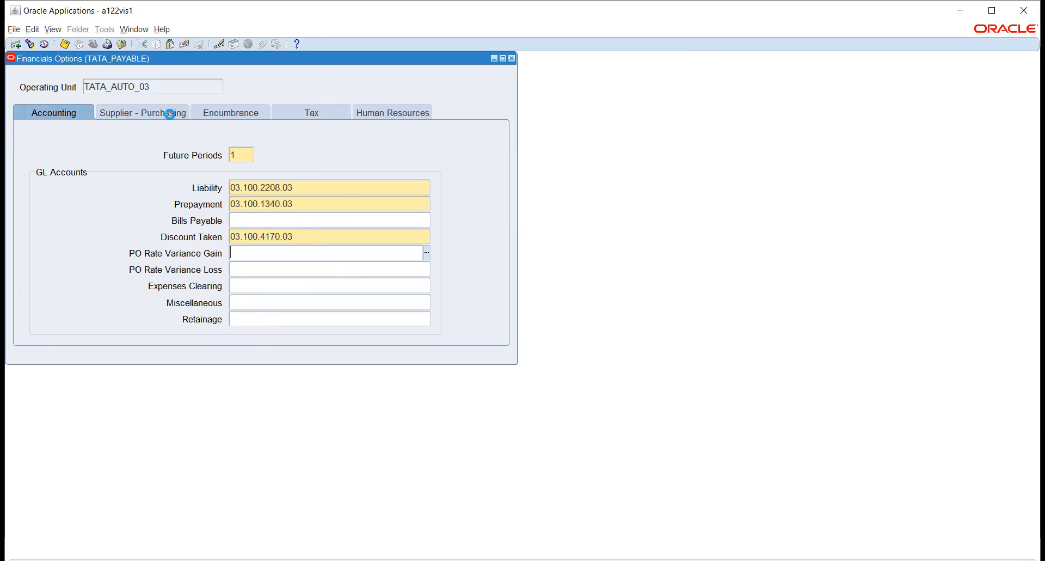
Review the Supplier - Purchasing, Accounting, Encumbrance, Tax and Human Resources settings of TATA_AUTO_03, then close Financials Options
{"action": "left_click", "coordinate": [141, 112]}
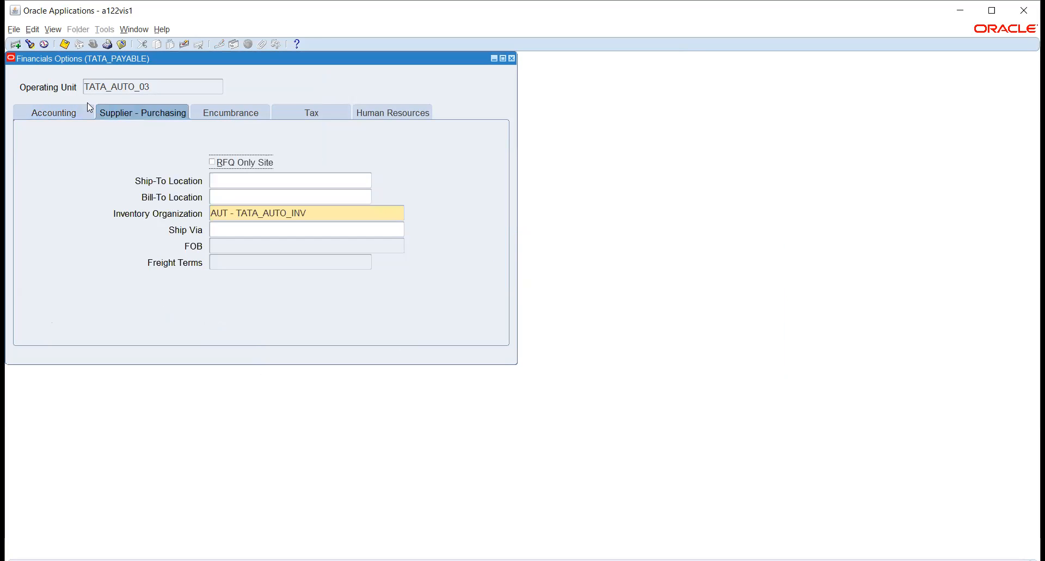
{"action": "left_click", "coordinate": [50, 112]}
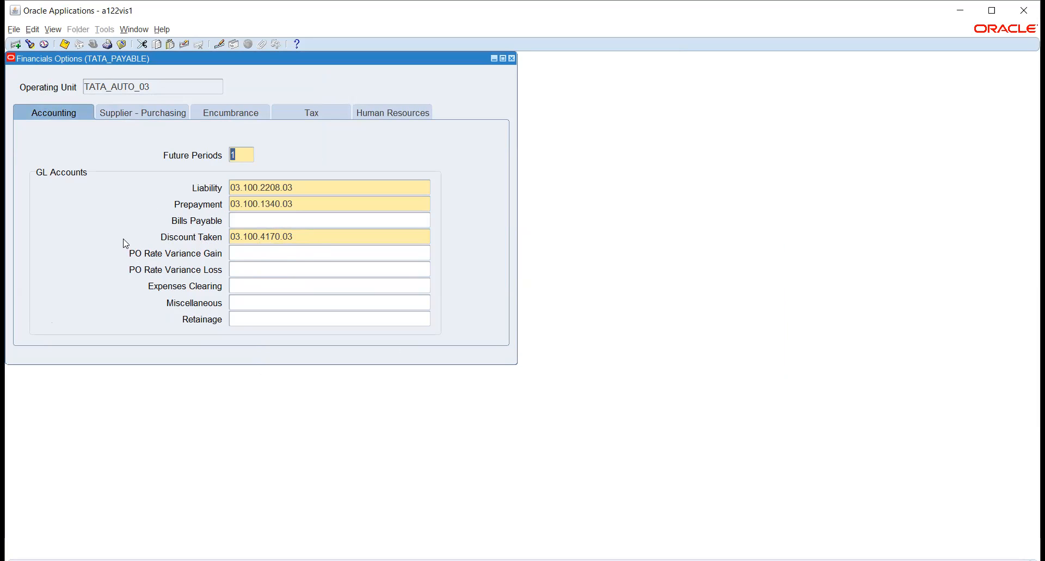
{"action": "left_click", "coordinate": [136, 112]}
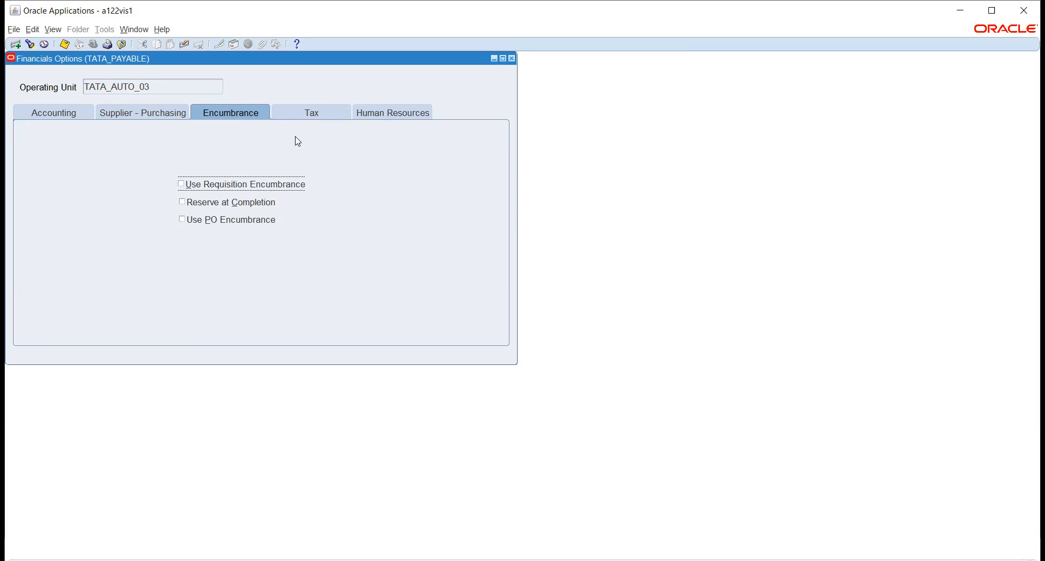
{"action": "left_click", "coordinate": [308, 112]}
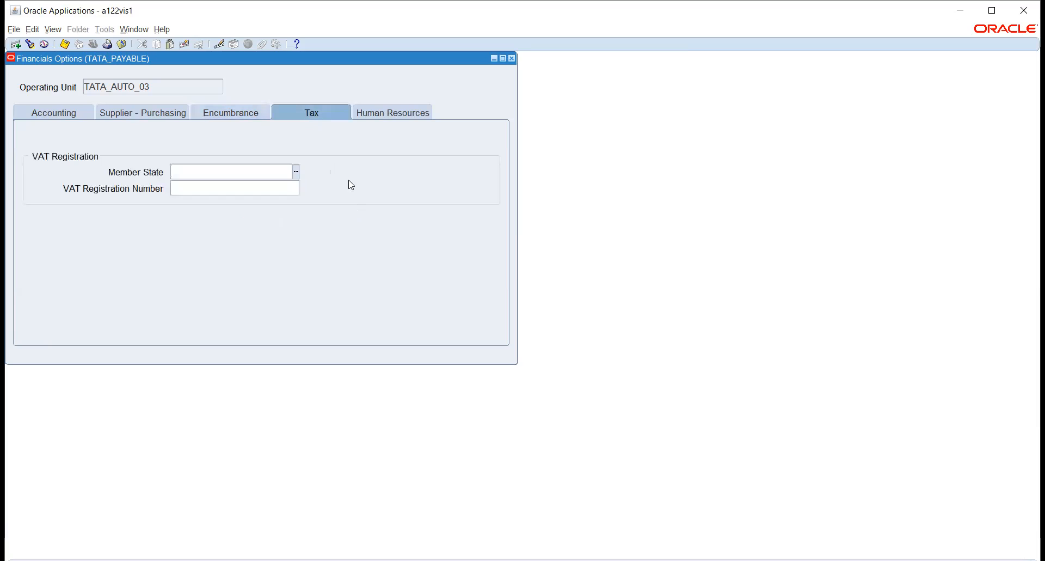
{"action": "left_click", "coordinate": [387, 111]}
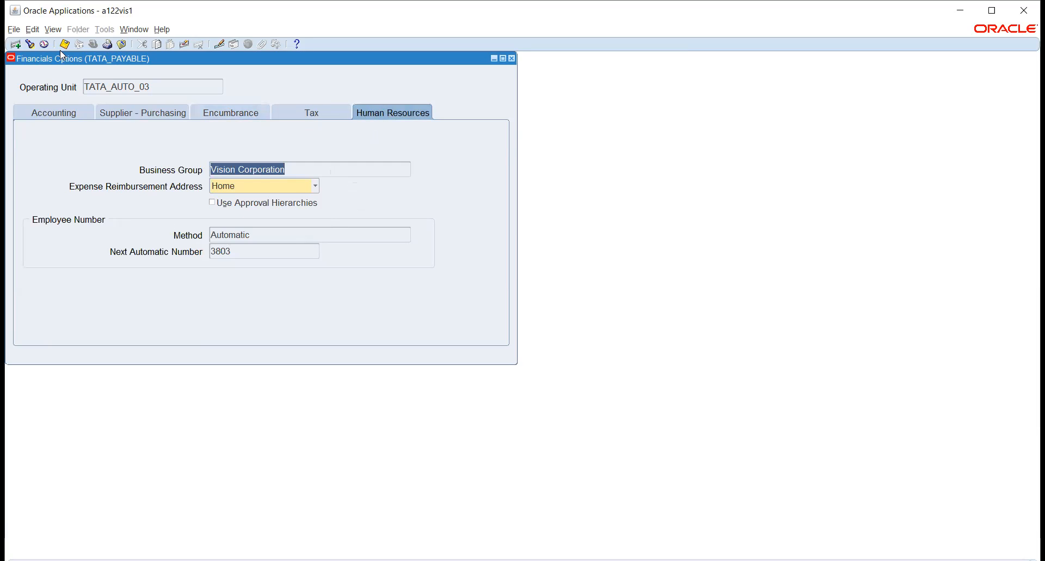
{"action": "left_click", "coordinate": [140, 111]}
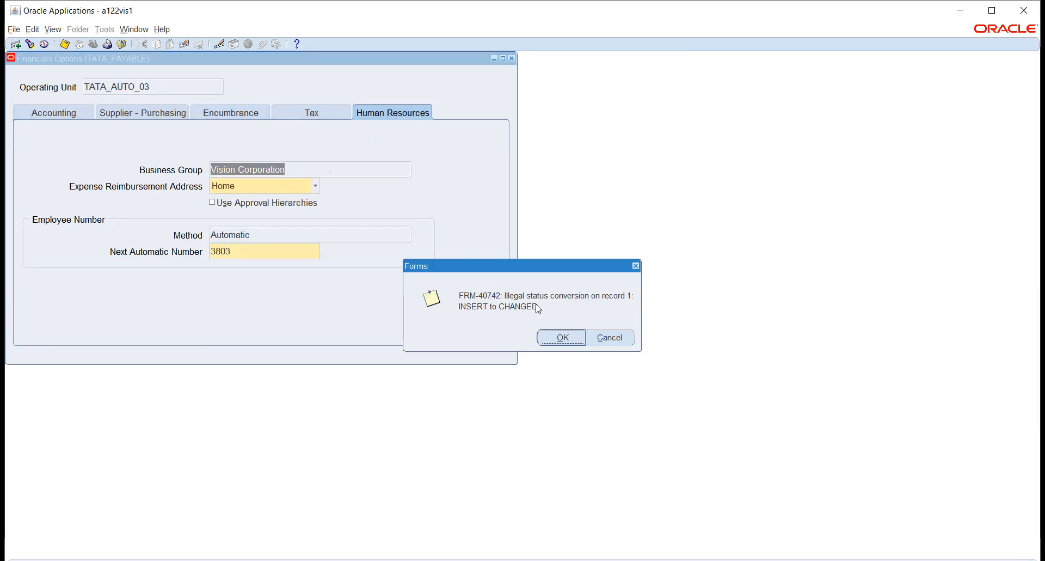
{"action": "left_click", "coordinate": [564, 338]}
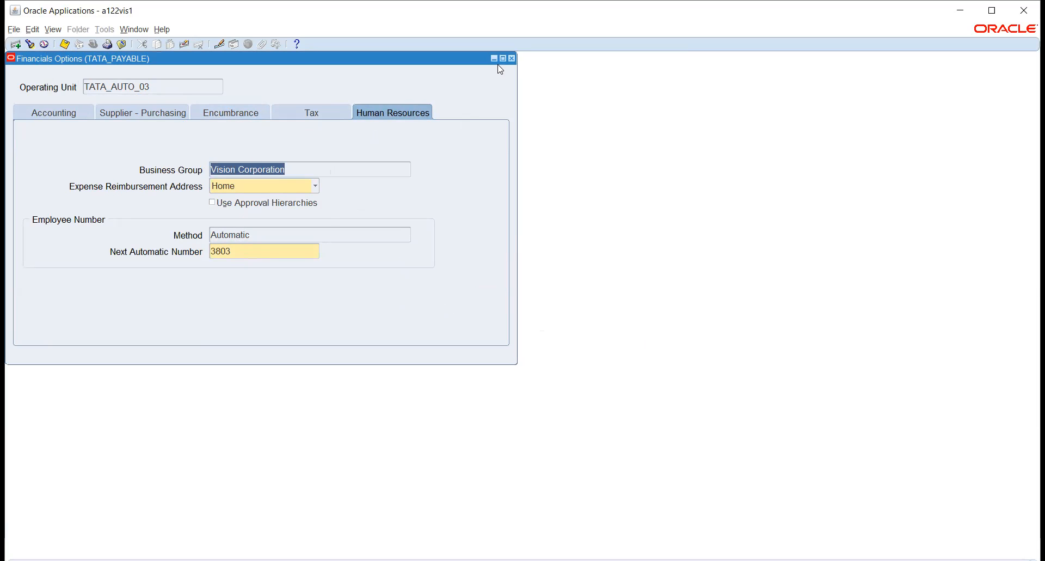
{"action": "left_click", "coordinate": [512, 59]}
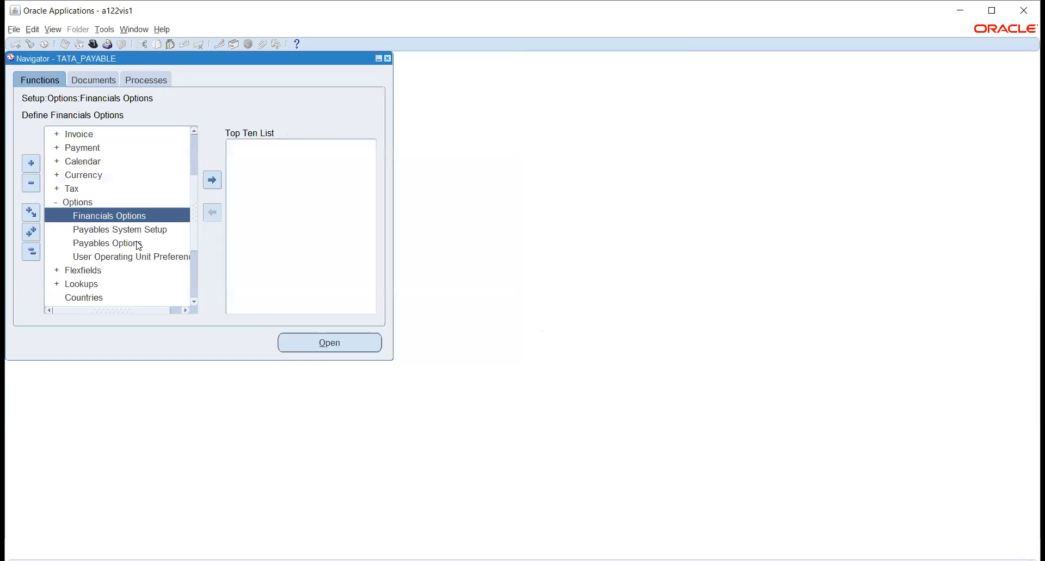
Open Payables System Setup and examine the supplier defaults for Invoice Match Option, Pay Group, Terms Date Basis and Pay Date Basis
{"action": "double_click", "coordinate": [109, 229]}
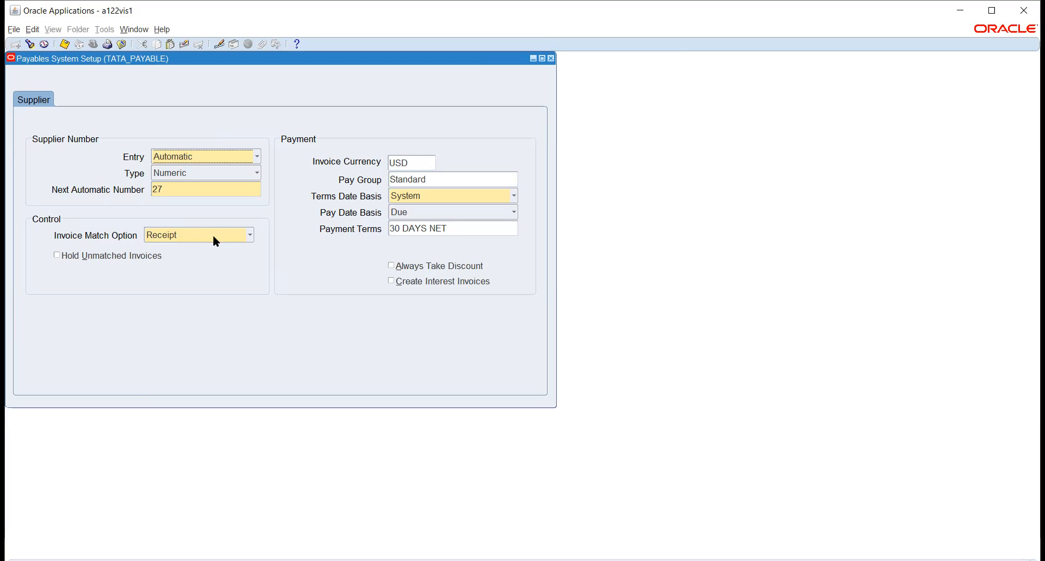
{"action": "left_click", "coordinate": [250, 236]}
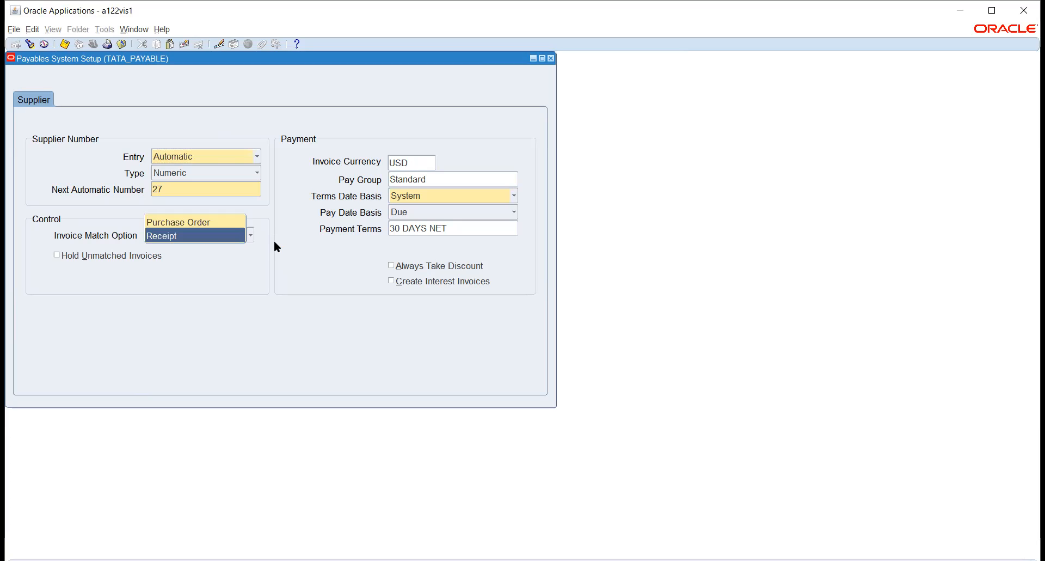
{"action": "left_click", "coordinate": [274, 241]}
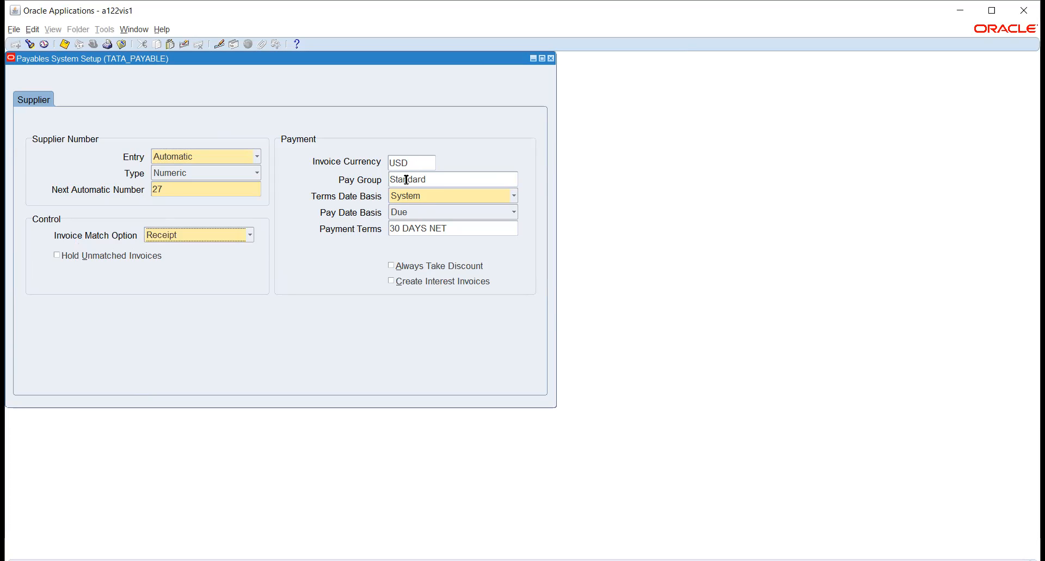
{"action": "left_click", "coordinate": [450, 182]}
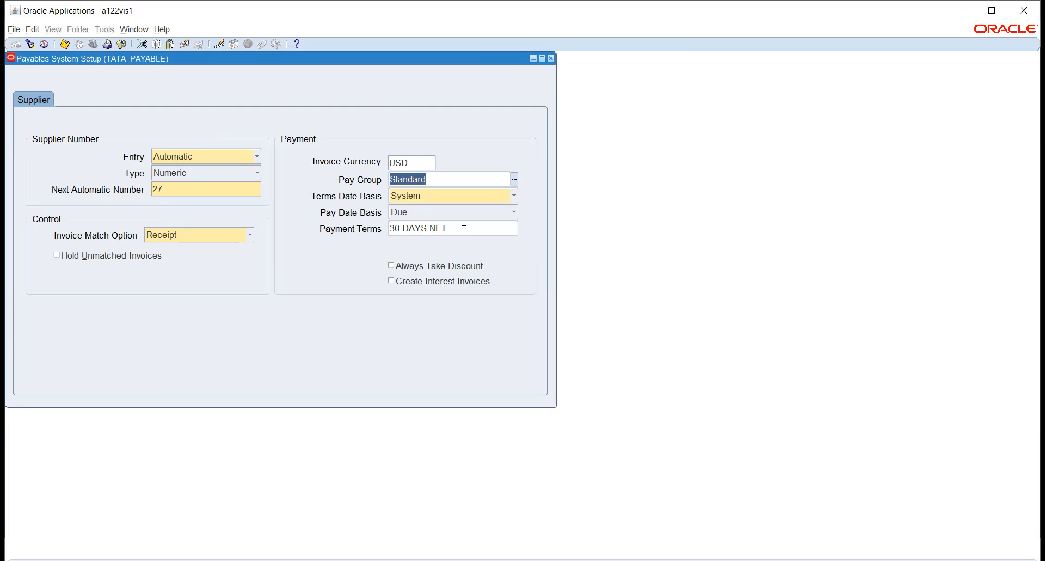
{"action": "left_click", "coordinate": [447, 198]}
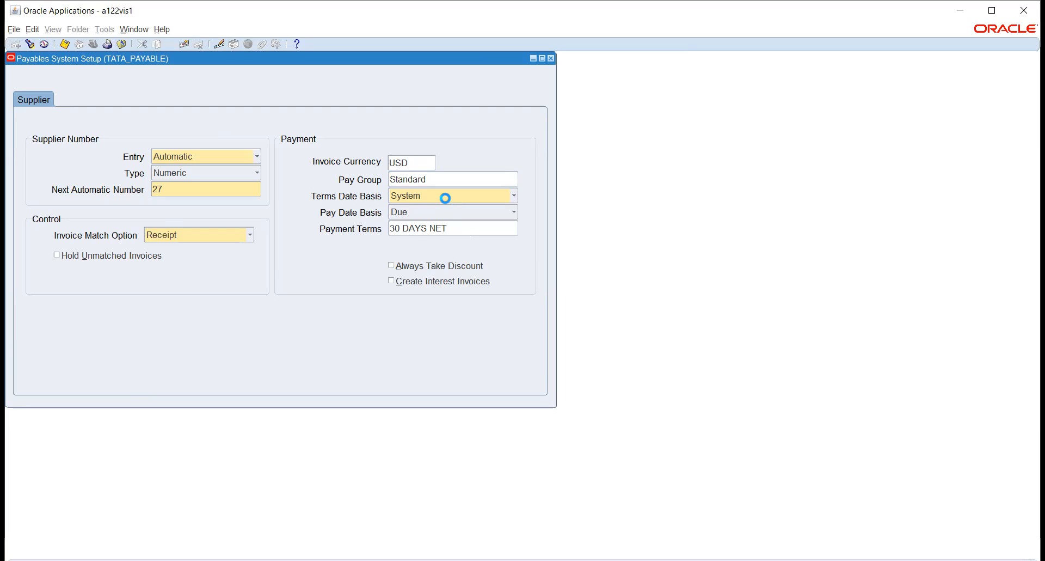
{"action": "left_click", "coordinate": [448, 202]}
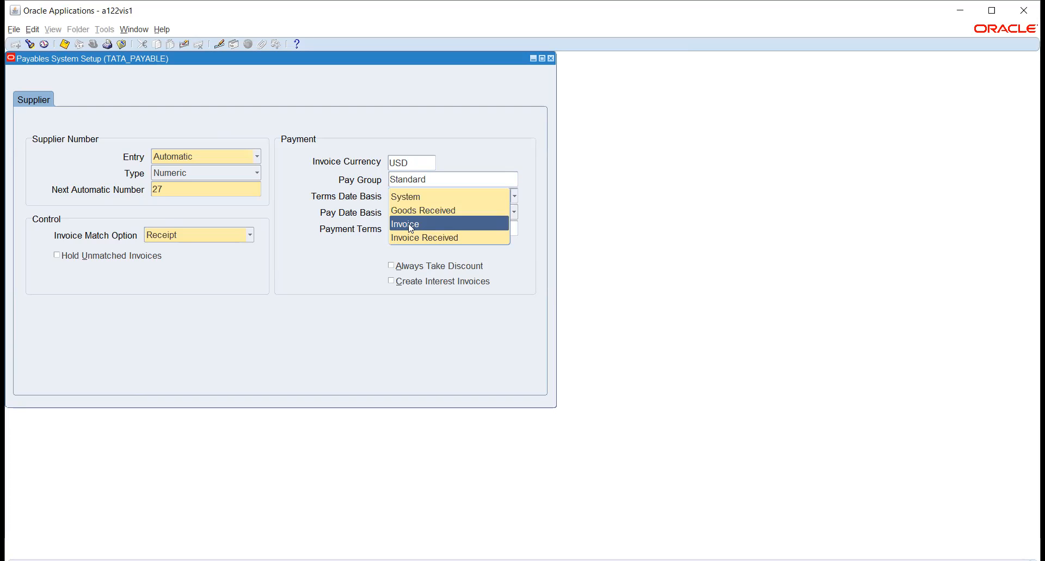
{"action": "left_click", "coordinate": [353, 255]}
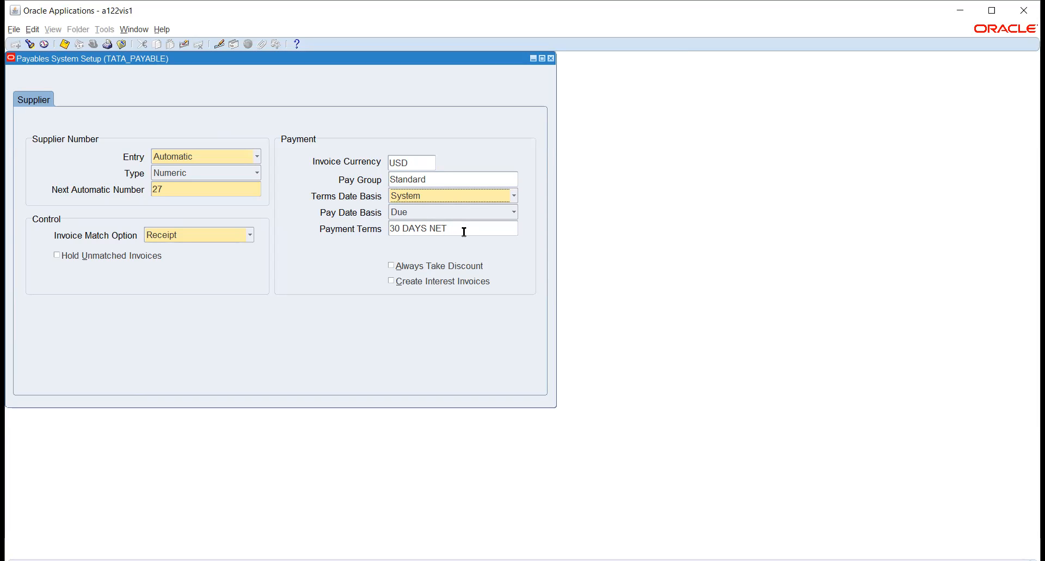
{"action": "left_click", "coordinate": [457, 204]}
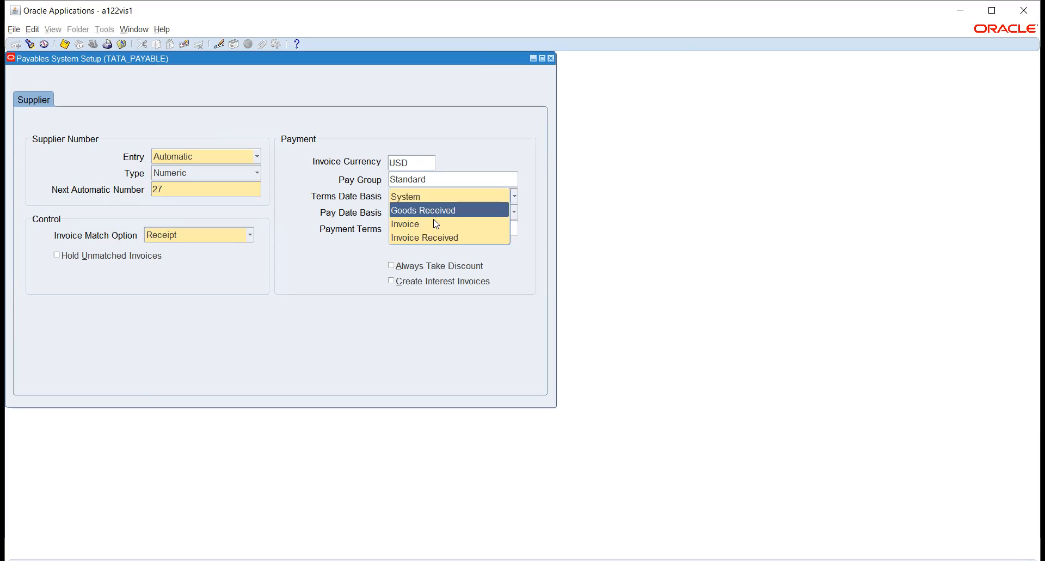
{"action": "left_click", "coordinate": [455, 200]}
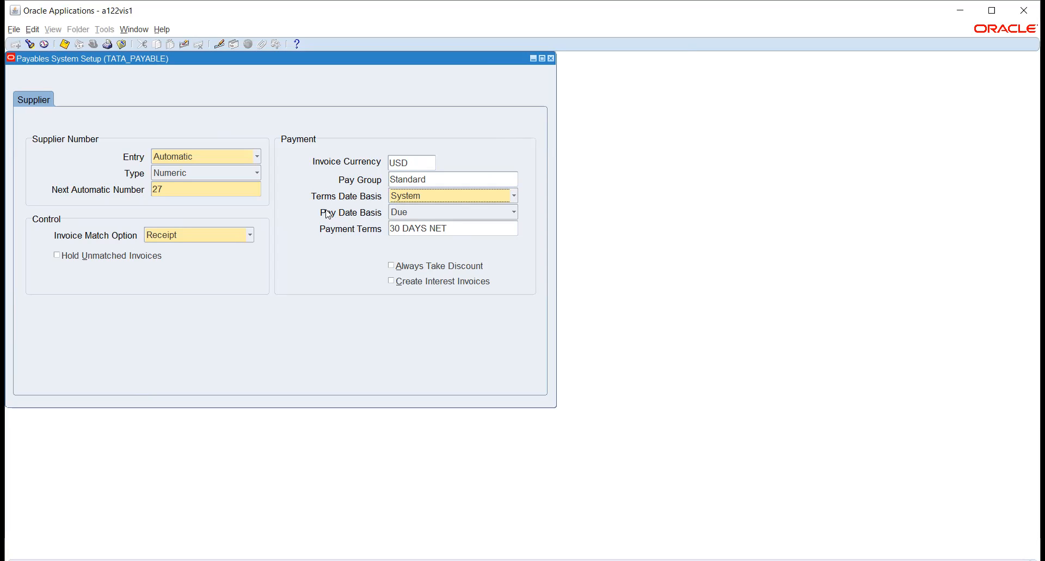
{"action": "left_click", "coordinate": [422, 216]}
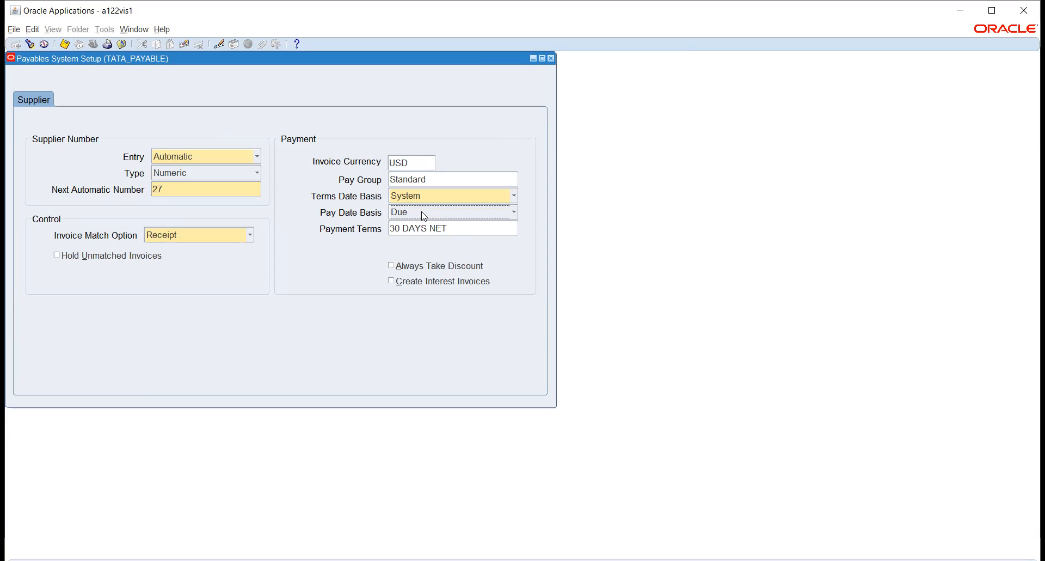
{"action": "left_click", "coordinate": [424, 215]}
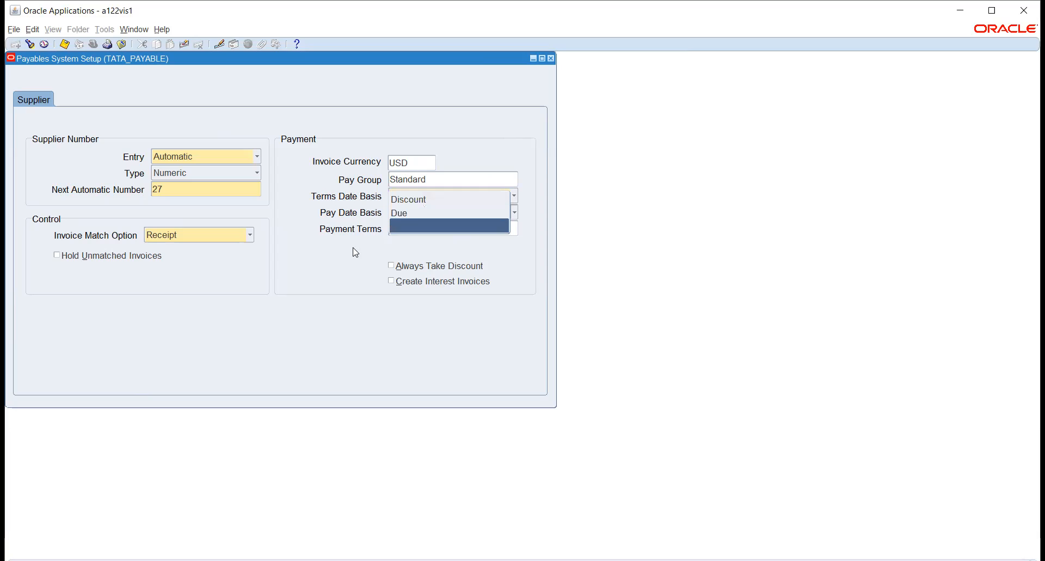
{"action": "left_click", "coordinate": [394, 215]}
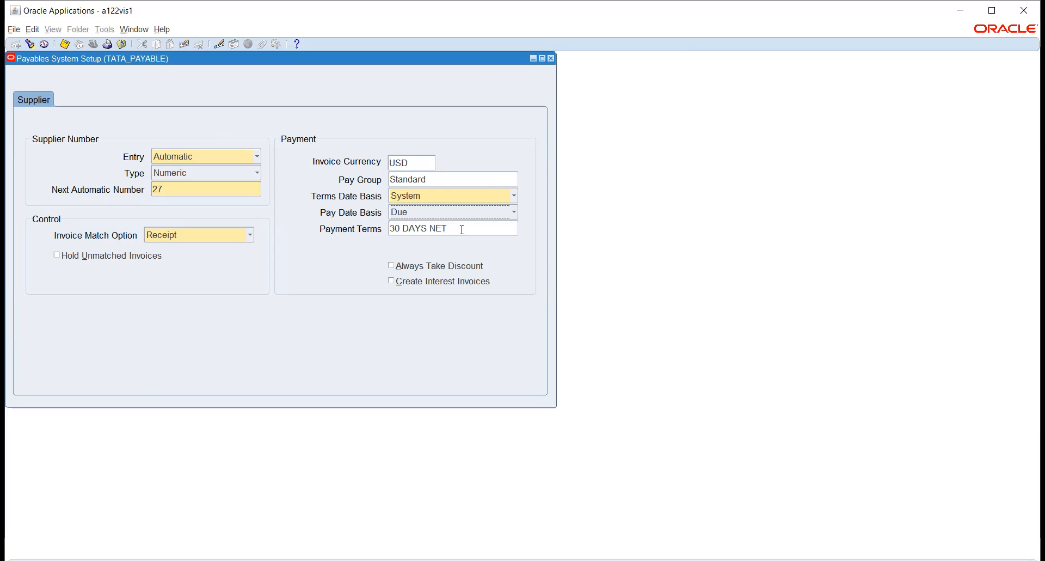
Set the default supplier Payment Terms to Immediate and close Payables System Setup
{"action": "left_click", "coordinate": [475, 232]}
{"action": "key", "text": "shift+Home"}
{"action": "key", "text": "BackSpace"}
{"action": "type", "text": "IMM"}
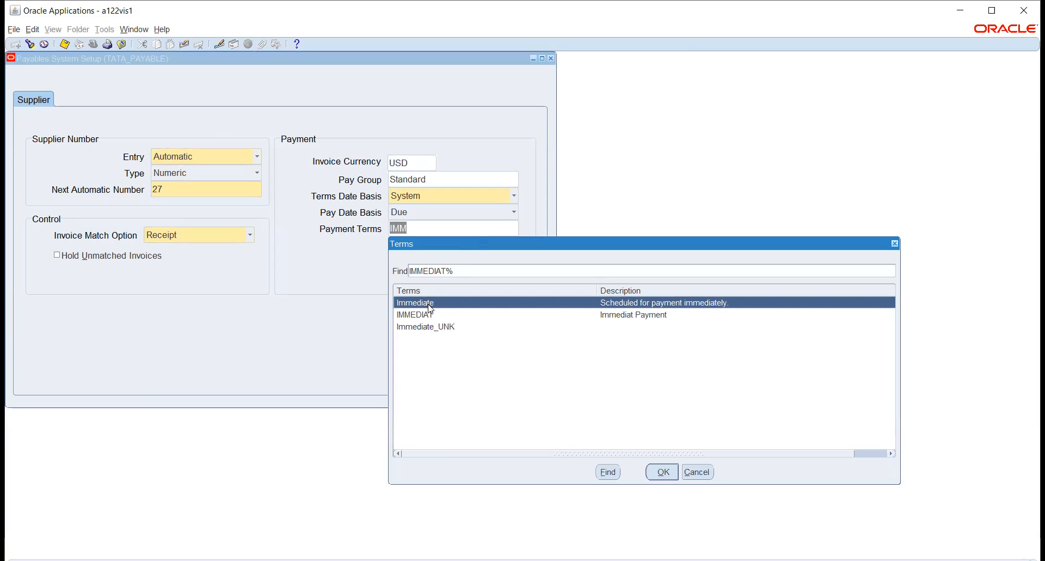
{"action": "left_click", "coordinate": [664, 473]}
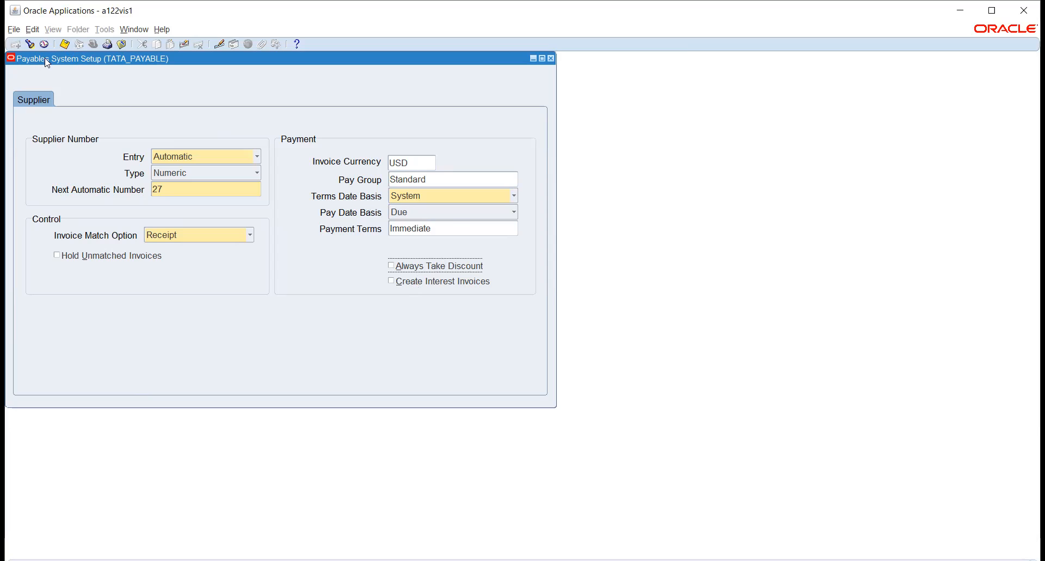
{"action": "left_click", "coordinate": [551, 59]}
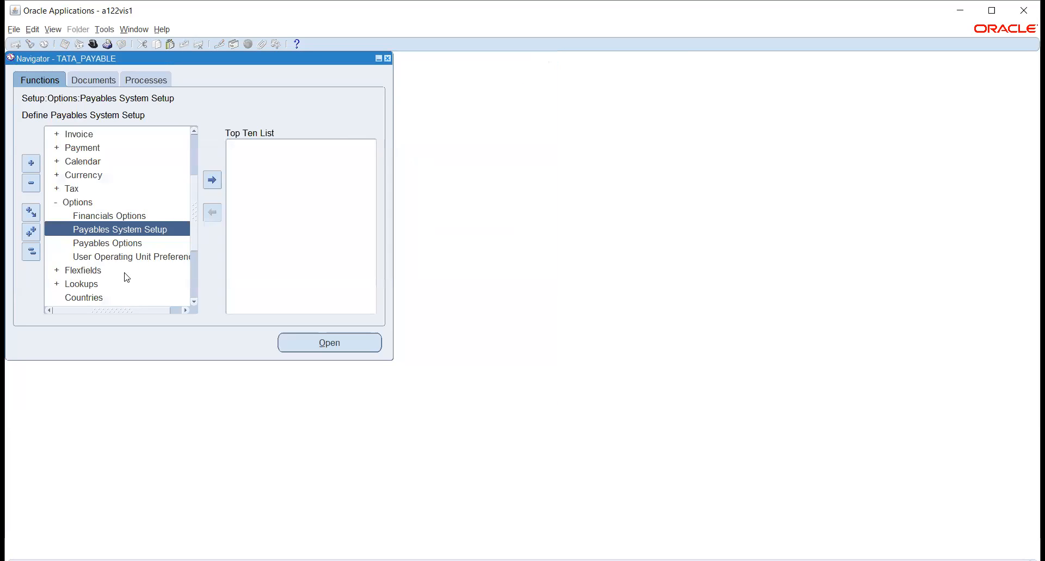
Open Payables Options for TATA_AUTO_03 and choose None as Automatic Offset Method and System Account as Discount Method
{"action": "left_click", "coordinate": [115, 243]}
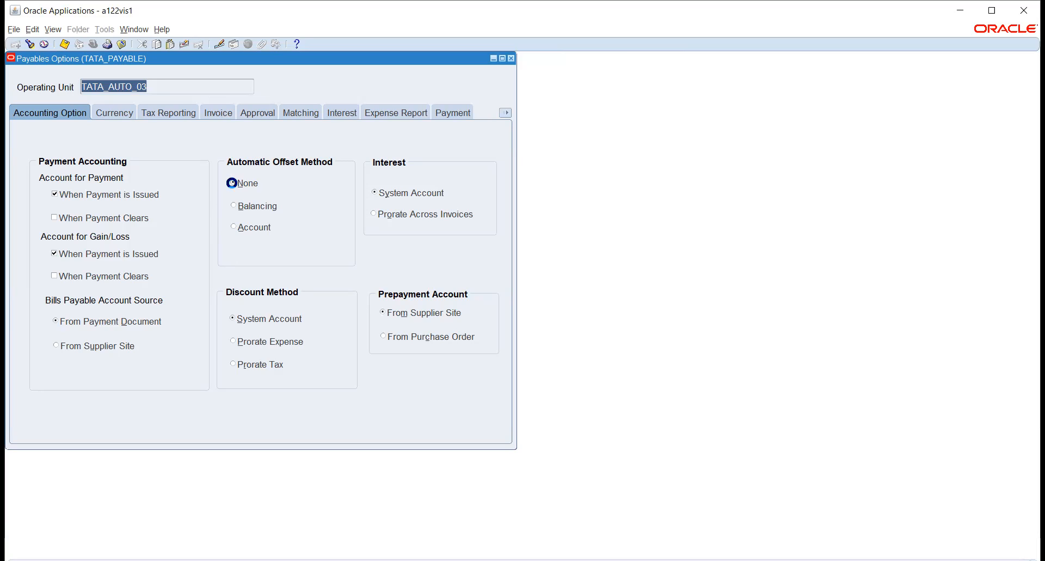
{"action": "left_click", "coordinate": [232, 183]}
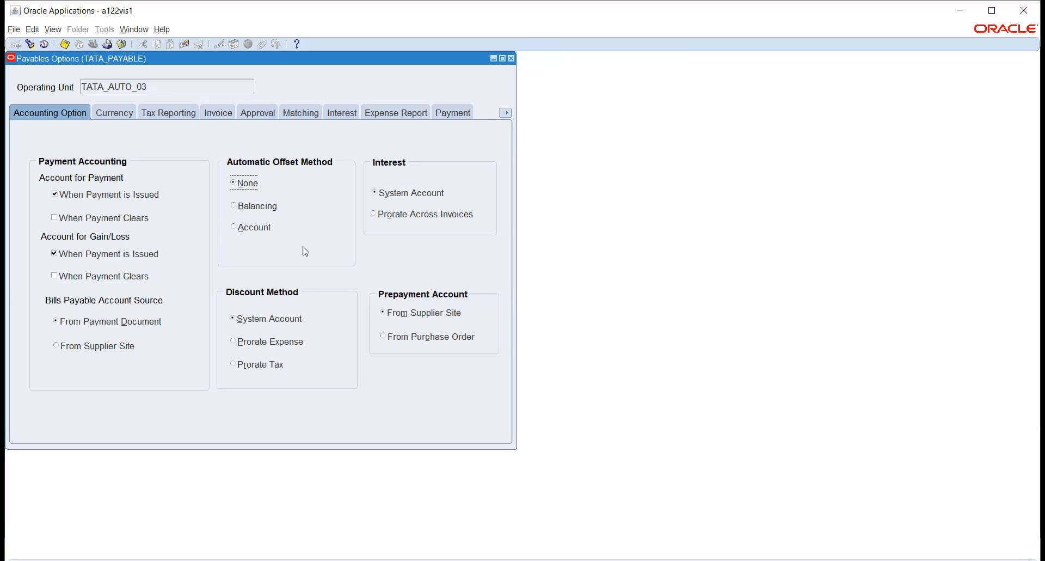
{"action": "left_click", "coordinate": [234, 321]}
Examine the Currency and Tax Reporting options, briefly enabling Use Multiple Currencies to see its required fields
{"action": "left_click", "coordinate": [114, 114]}
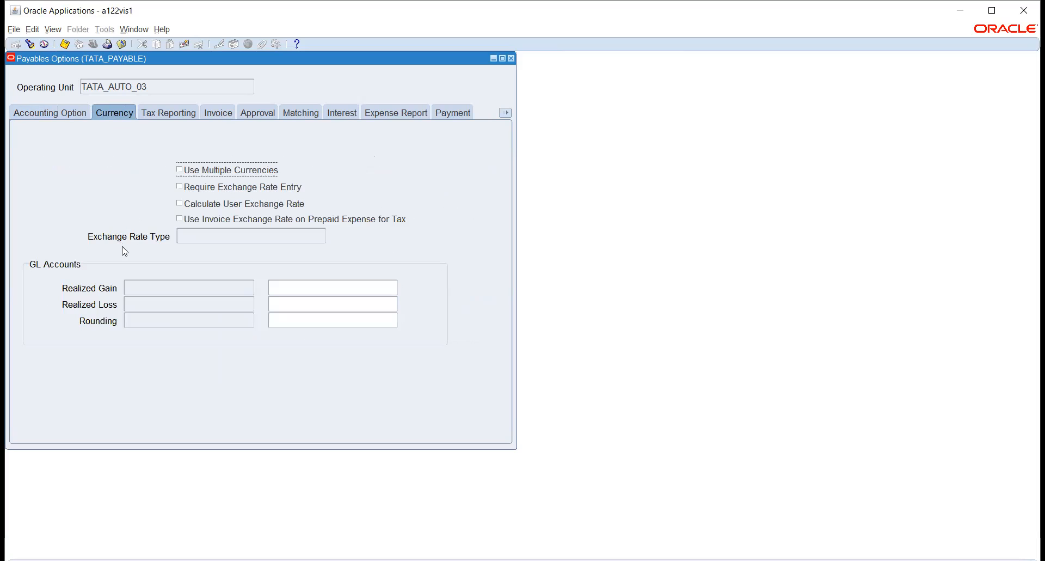
{"action": "left_click", "coordinate": [195, 173]}
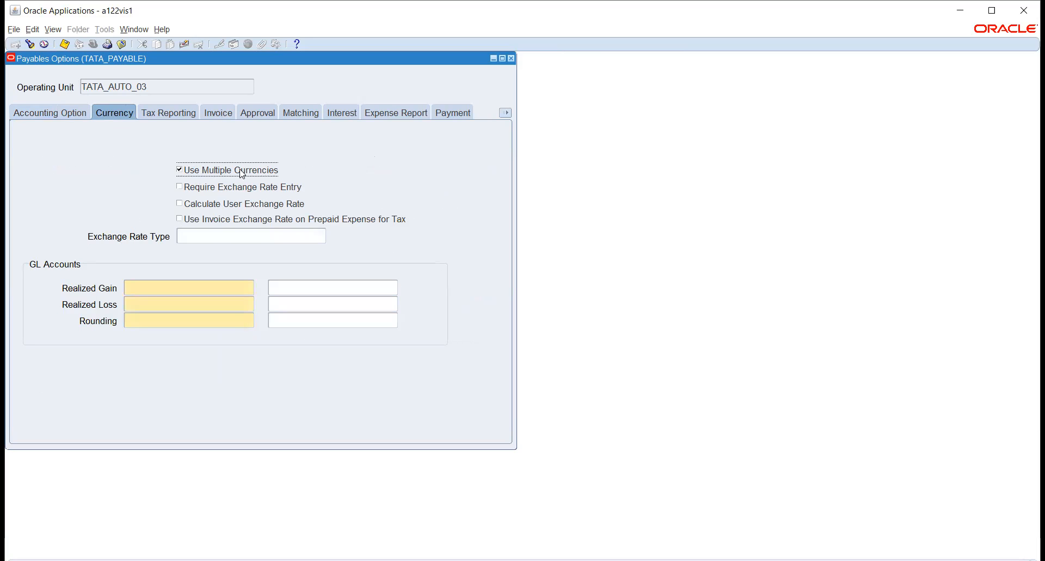
{"action": "left_click", "coordinate": [203, 173]}
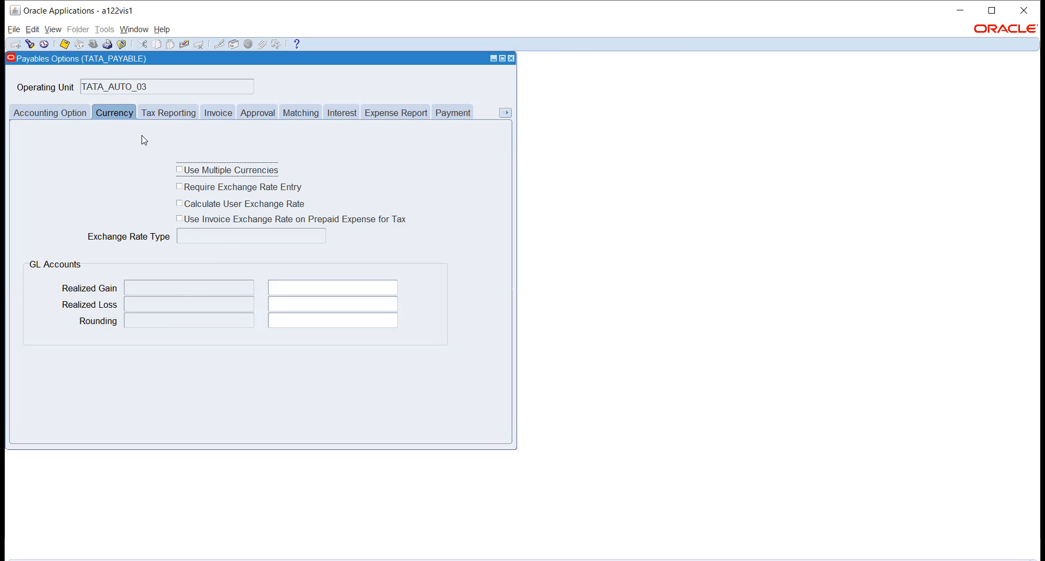
{"action": "left_click", "coordinate": [159, 115]}
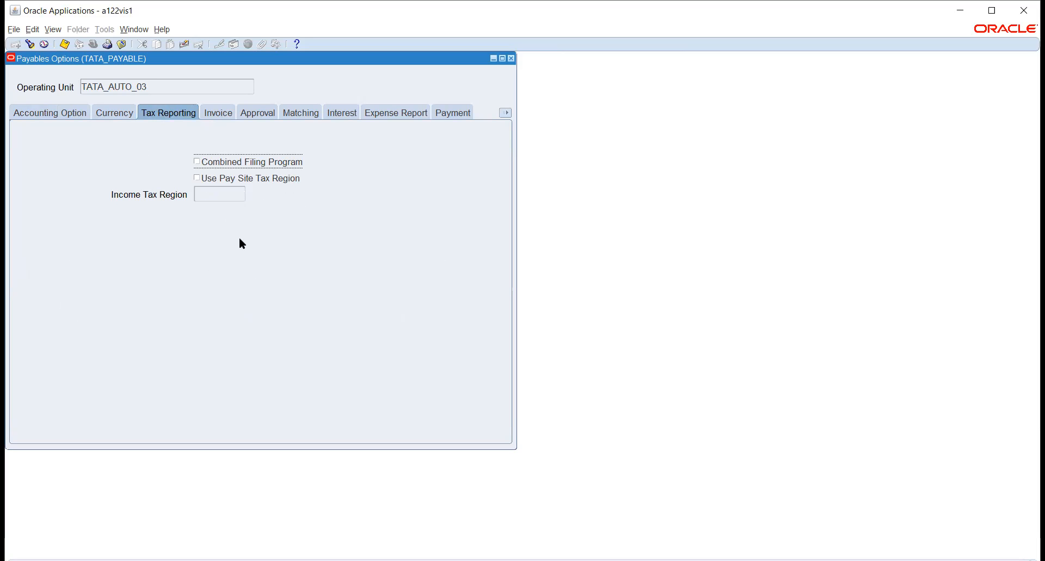
In the invoice options, enable Allow Online Validation and set the GL Date Basis to System Date
{"action": "left_click", "coordinate": [224, 114]}
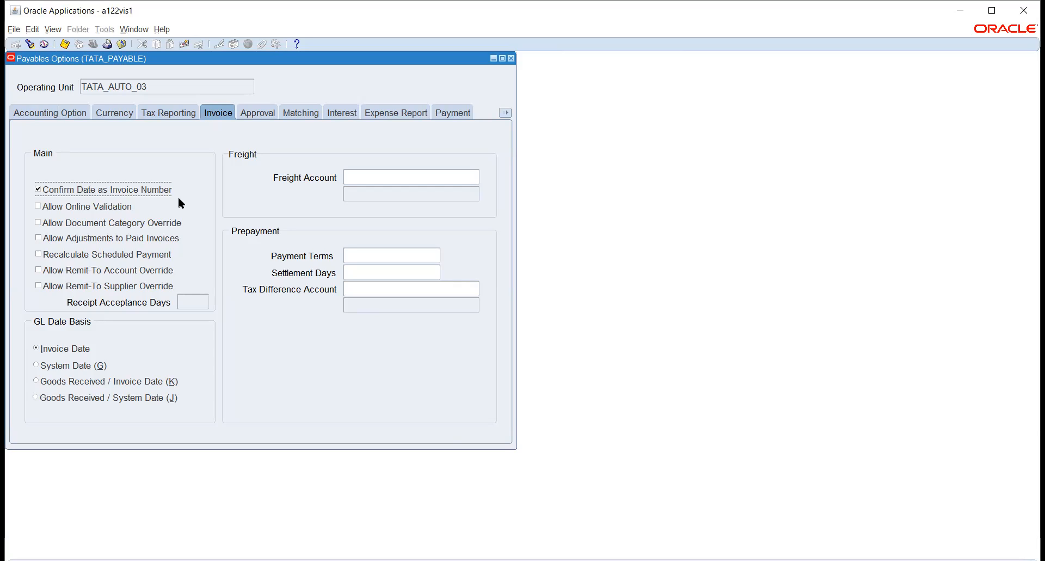
{"action": "left_click", "coordinate": [48, 208]}
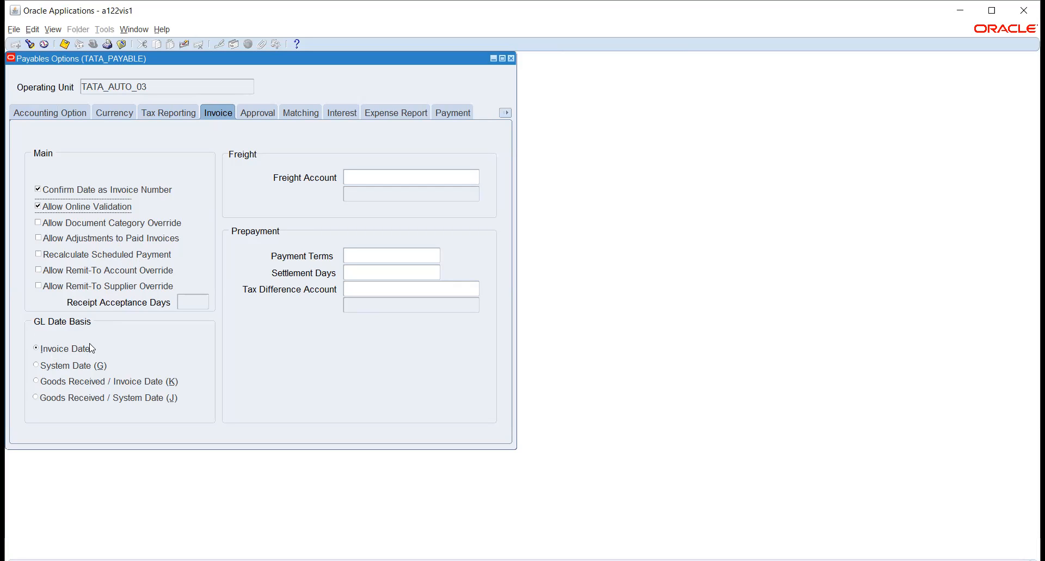
{"action": "left_click", "coordinate": [48, 364]}
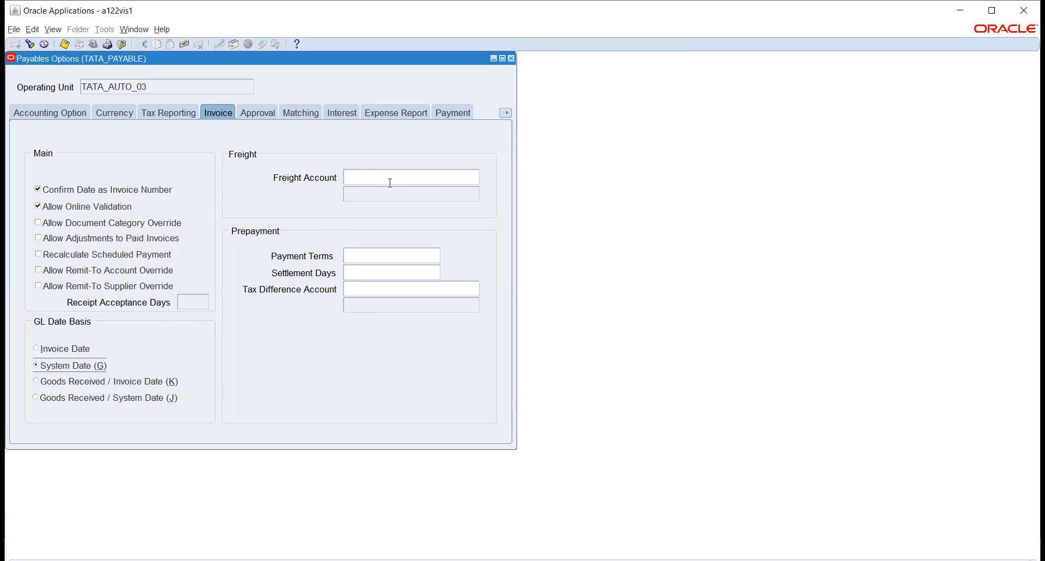
Set the prepayment Payment Terms to Immediate in the invoice options
{"action": "left_click", "coordinate": [387, 260]}
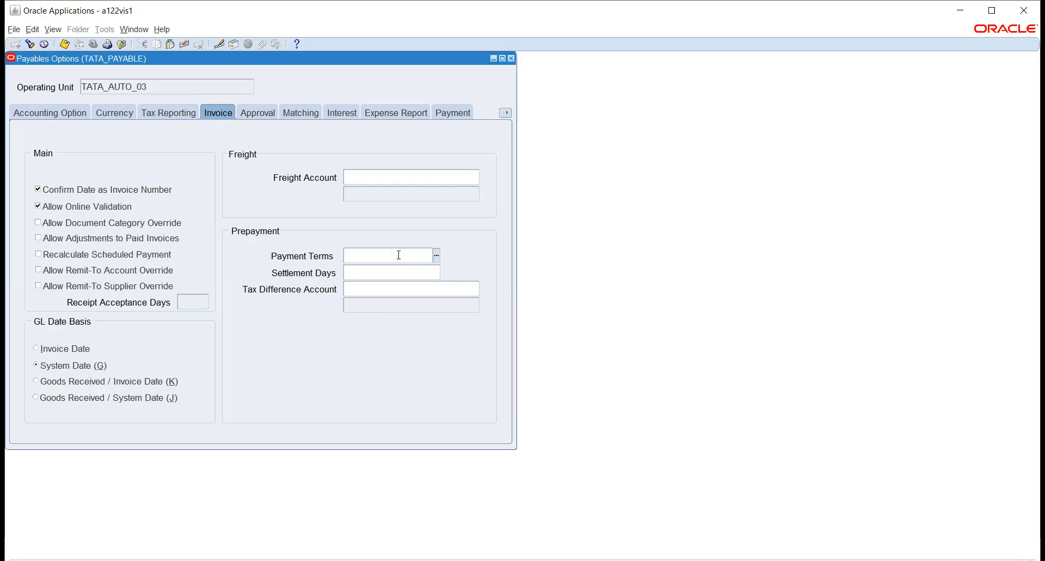
{"action": "type", "text": "IMM"}
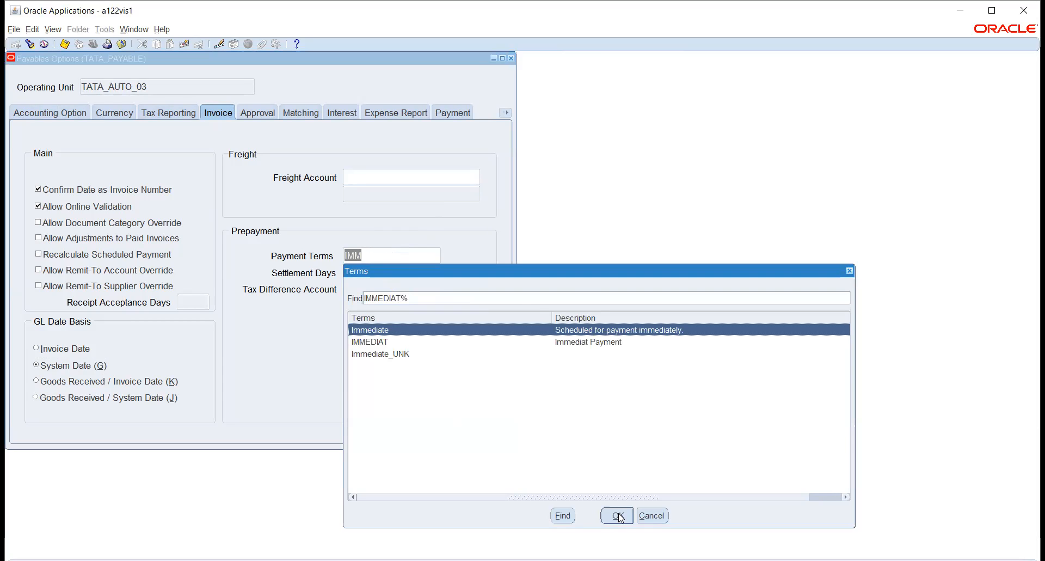
{"action": "left_click", "coordinate": [618, 515]}
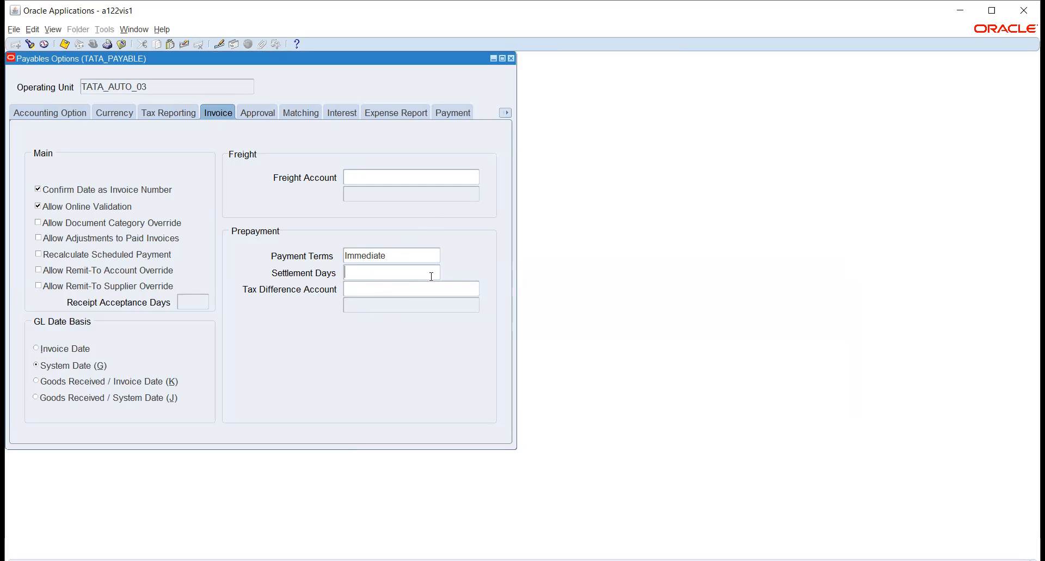
Disable Use Invoice Approval Workflow in the approval options and accept the resulting messages
{"action": "left_click", "coordinate": [252, 110]}
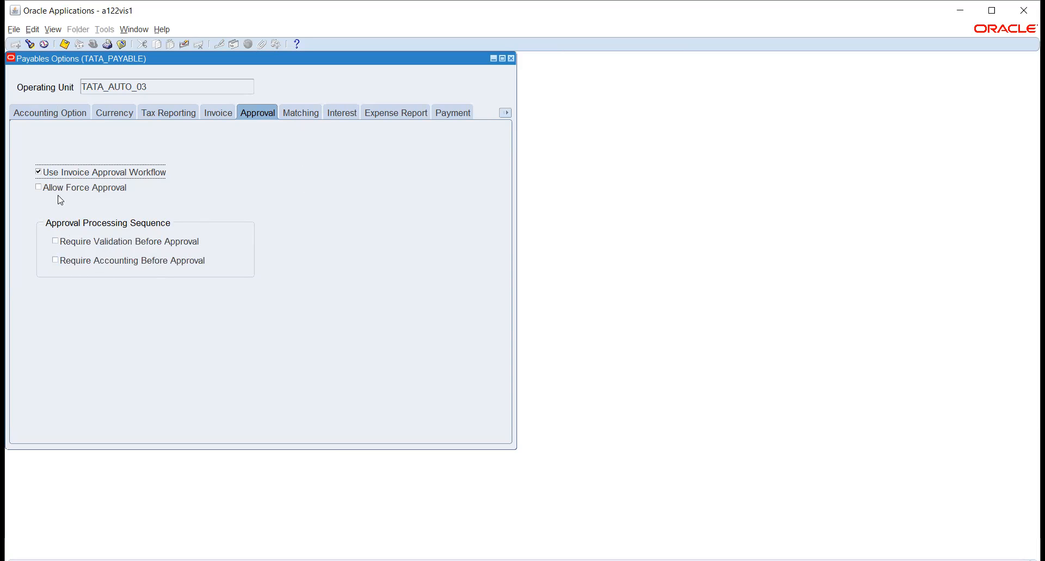
{"action": "left_click", "coordinate": [52, 172]}
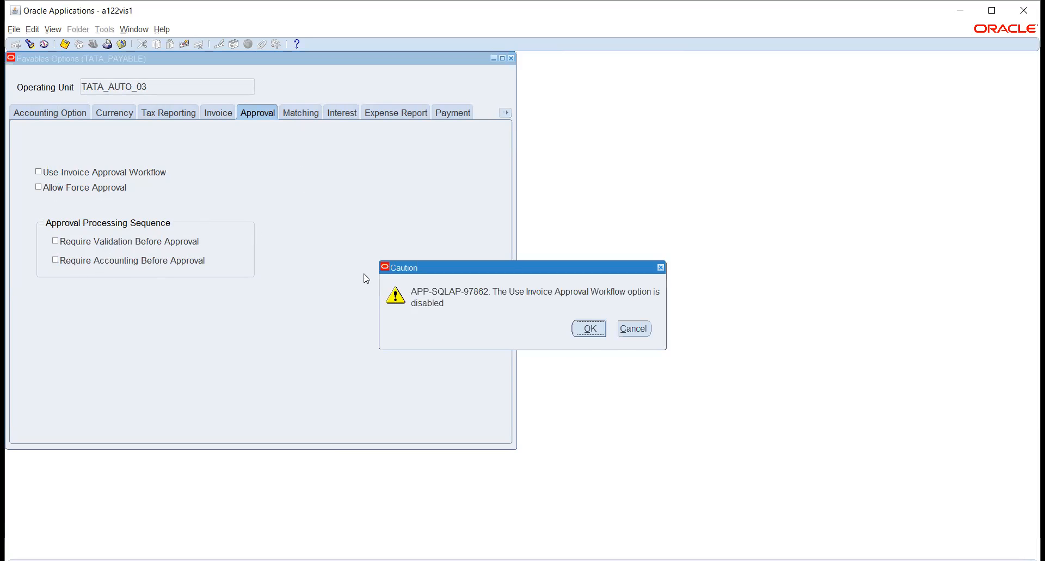
{"action": "left_click", "coordinate": [579, 322]}
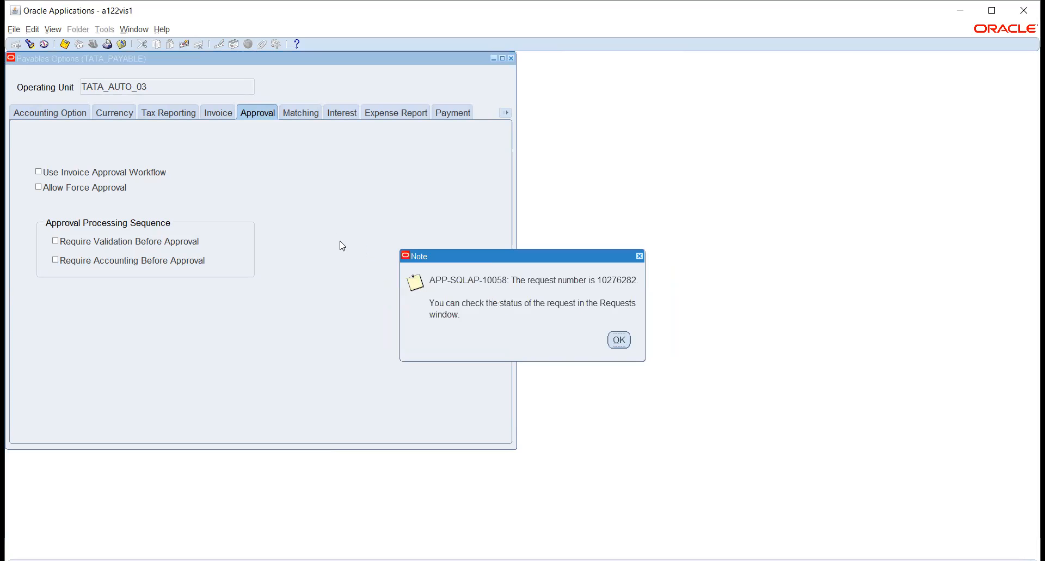
{"action": "left_click", "coordinate": [608, 336]}
Review the Matching and Interest options, then set the expense report Payment Terms for automatically created employee suppliers to Immediate
{"action": "left_click", "coordinate": [298, 114]}
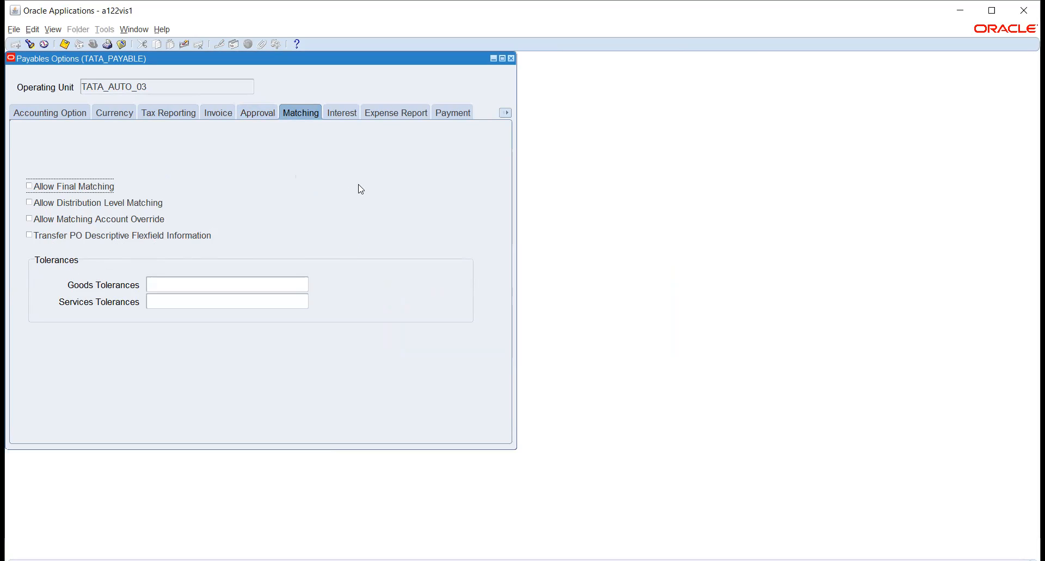
{"action": "left_click", "coordinate": [345, 115]}
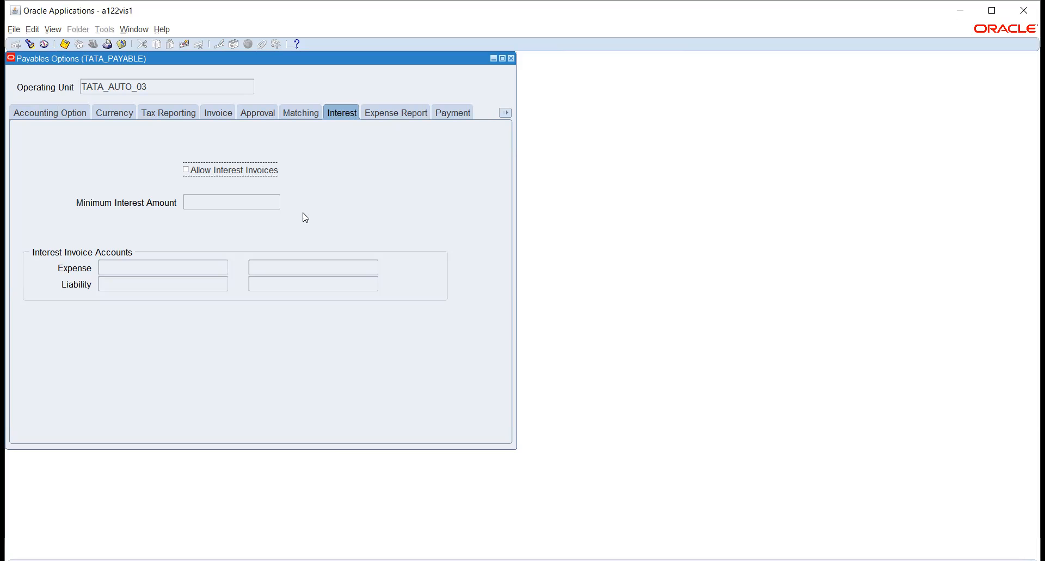
{"action": "left_click", "coordinate": [389, 113]}
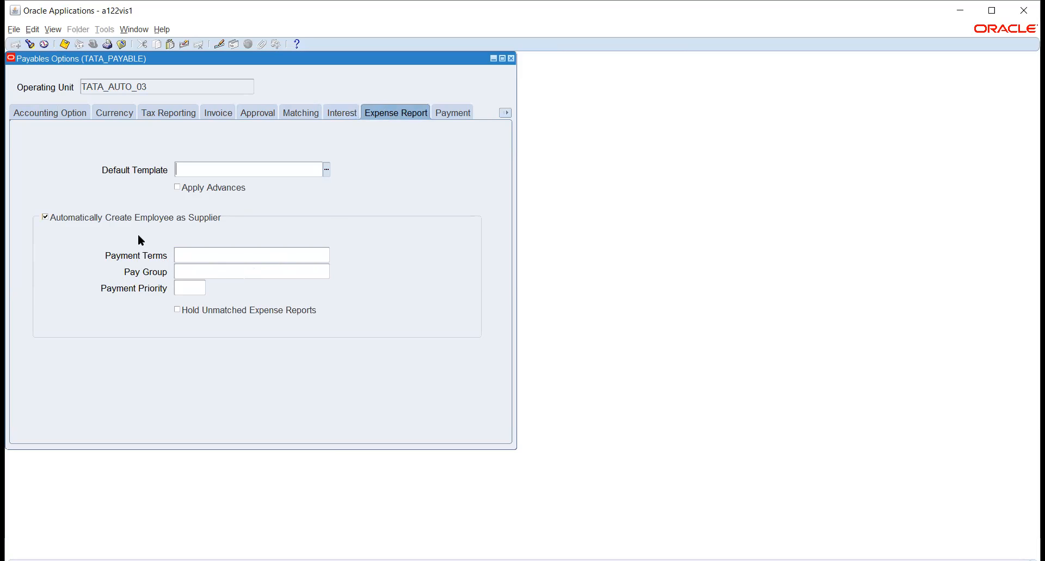
{"action": "left_click", "coordinate": [234, 260]}
{"action": "type", "text": "IMM"}
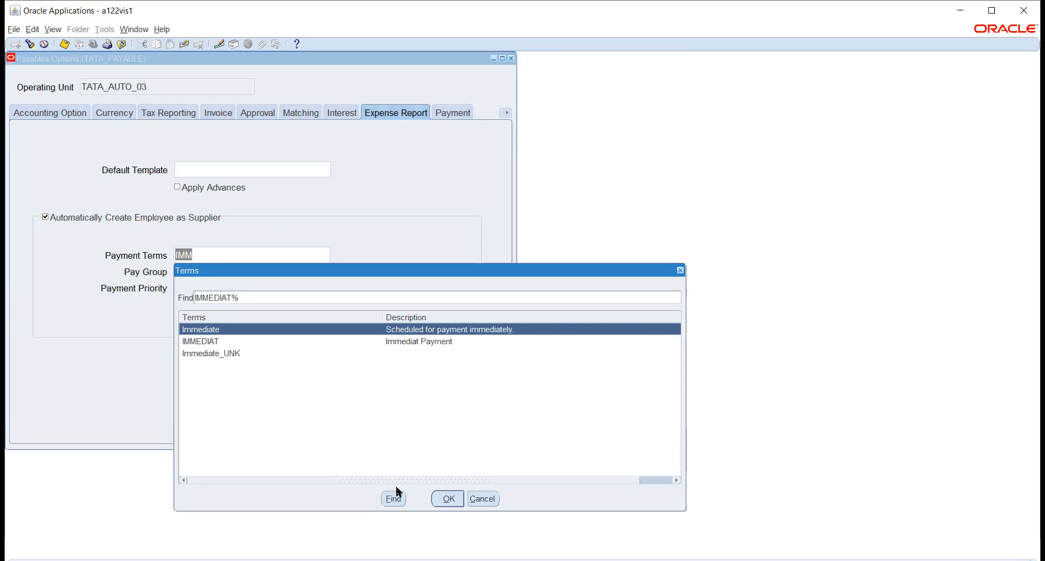
{"action": "left_click", "coordinate": [446, 505]}
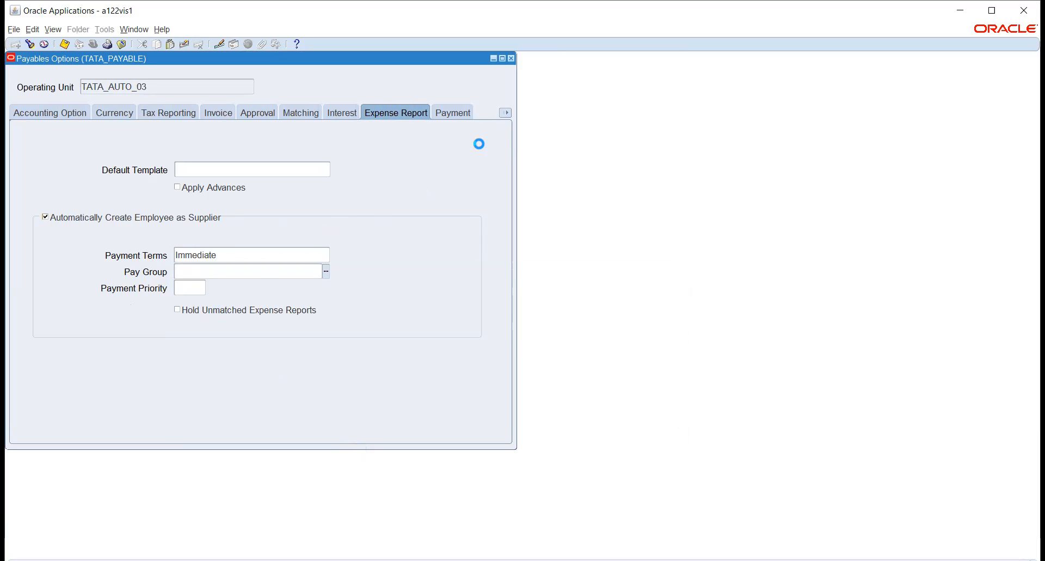
In the payment options, enable Allow Void and Reissue and Allow Pre-Date for single payments
{"action": "left_click", "coordinate": [453, 113]}
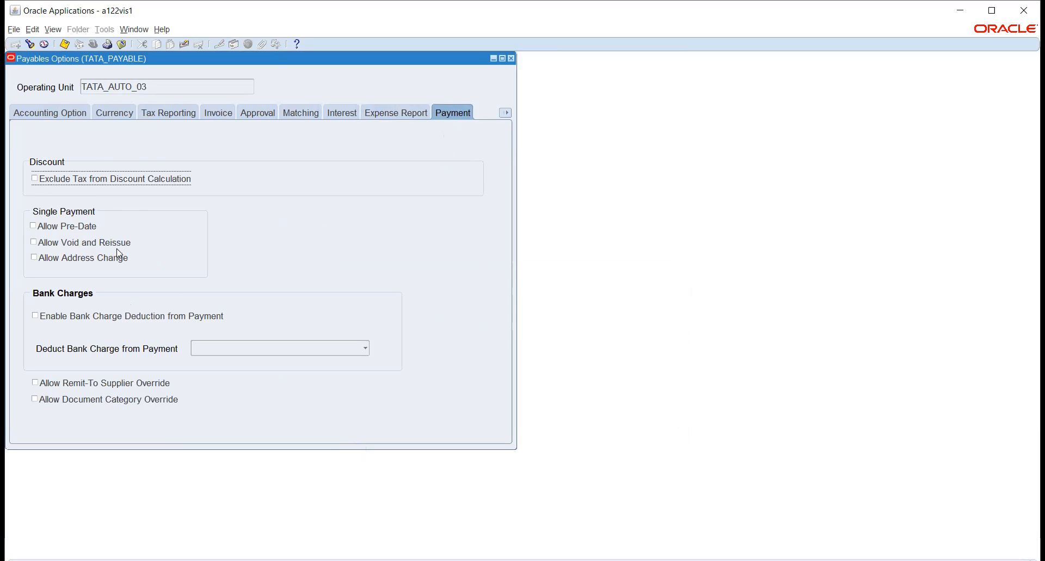
{"action": "left_click", "coordinate": [33, 243]}
{"action": "left_click", "coordinate": [34, 225]}
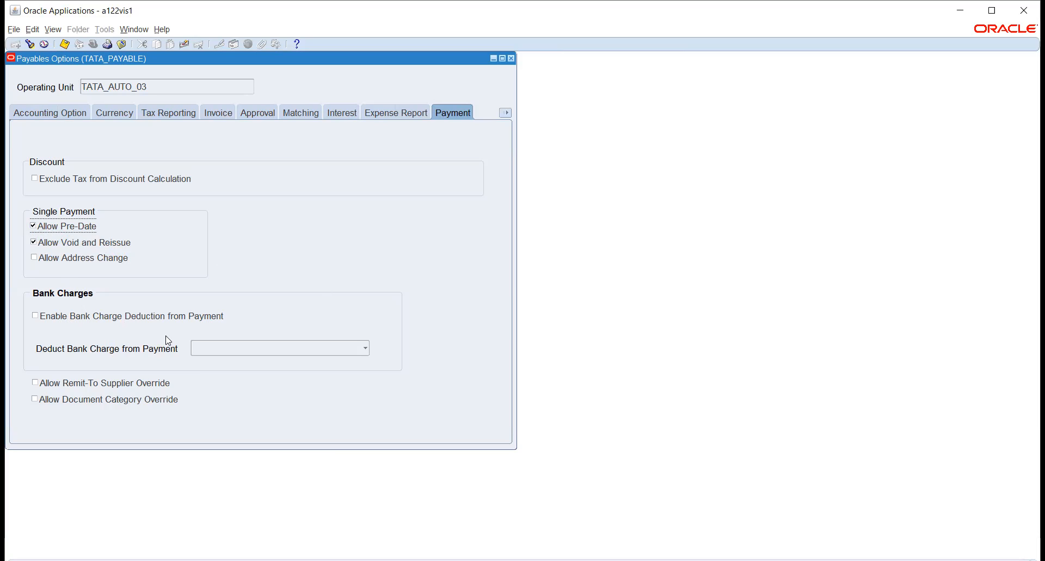
Review the Withholding Tax settings of the Payables Options for TATA_AUTO_03
{"action": "left_click", "coordinate": [505, 114]}
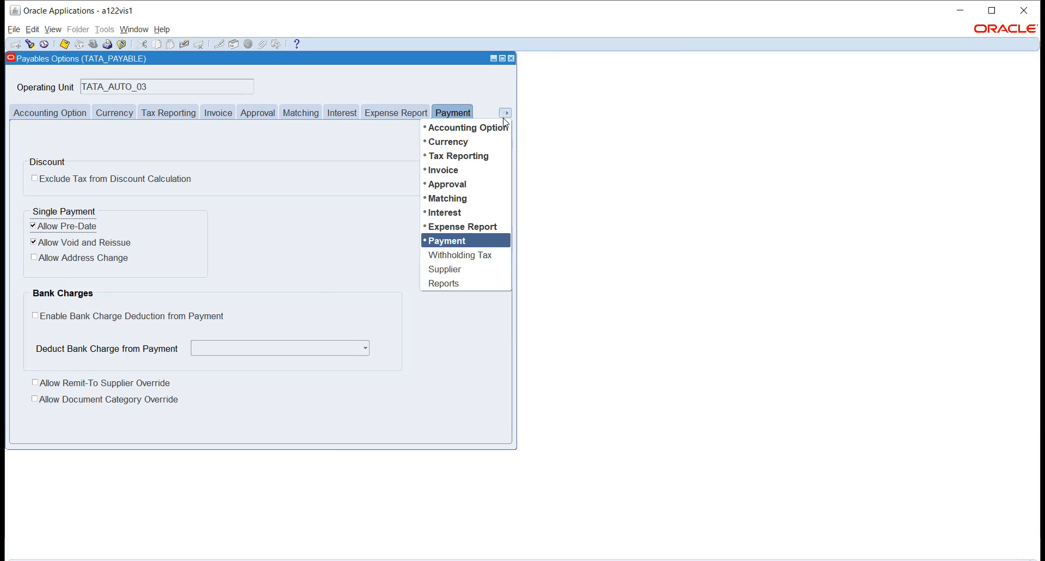
{"action": "left_click", "coordinate": [355, 204]}
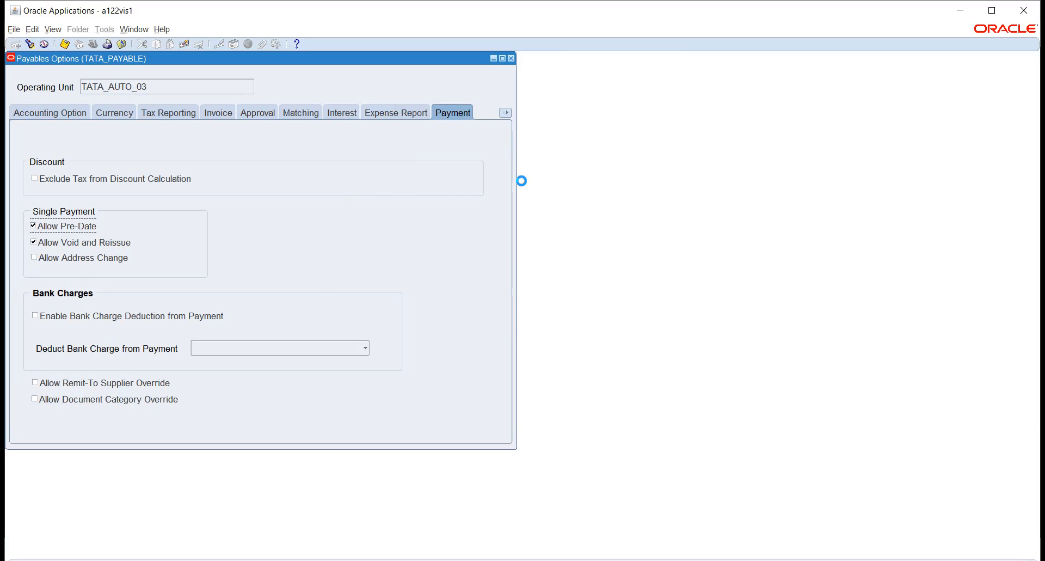
{"action": "left_click", "coordinate": [505, 113]}
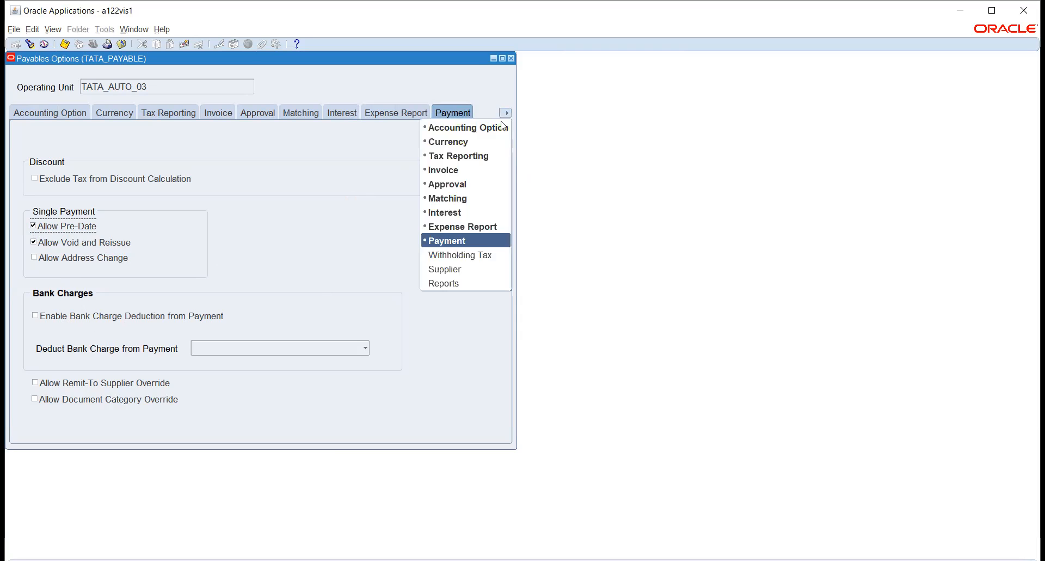
{"action": "left_click", "coordinate": [436, 254]}
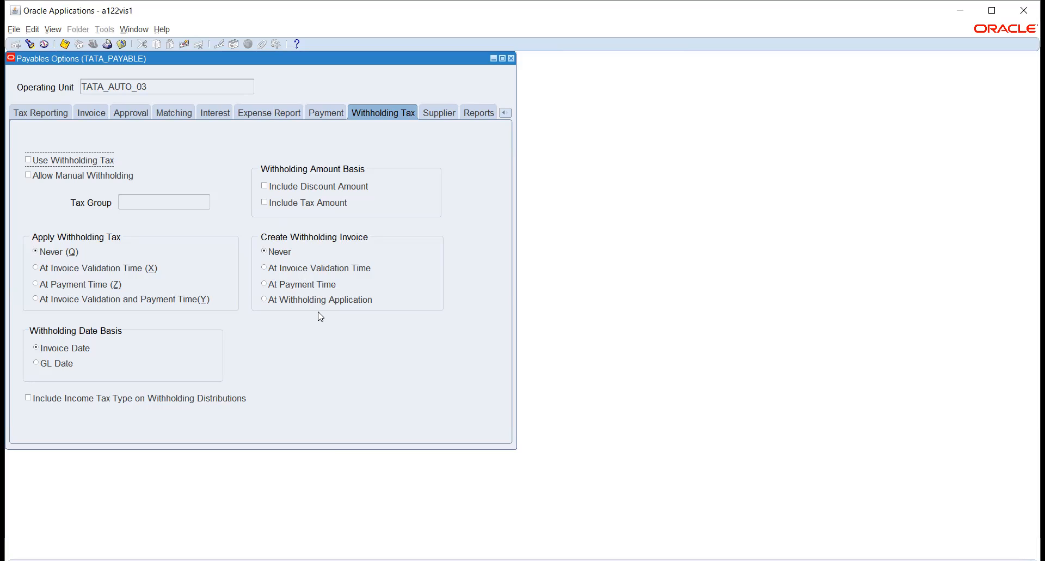
Set the Payment Terms to Immediate in the supplier options
{"action": "left_click", "coordinate": [438, 114]}
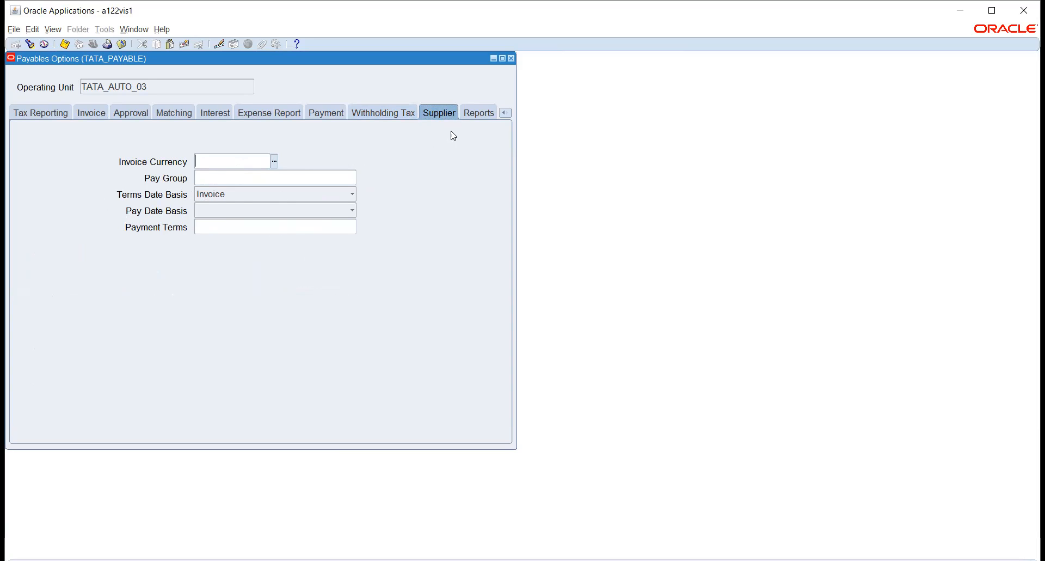
{"action": "left_click", "coordinate": [282, 229]}
{"action": "type", "text": "IMM"}
{"action": "key", "text": "Tab"}
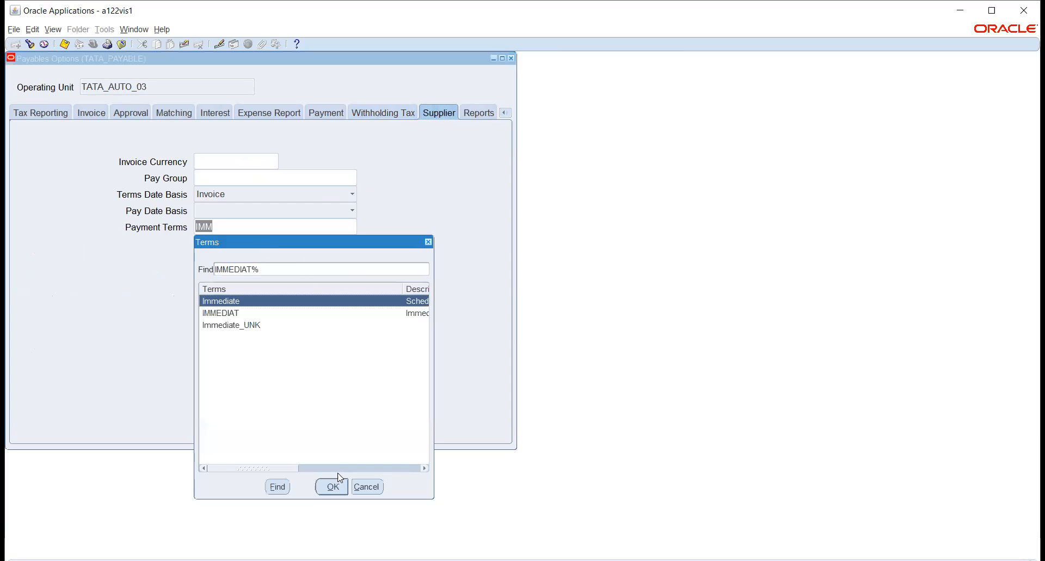
{"action": "left_click", "coordinate": [332, 485]}
{"action": "key", "text": "Tab"}
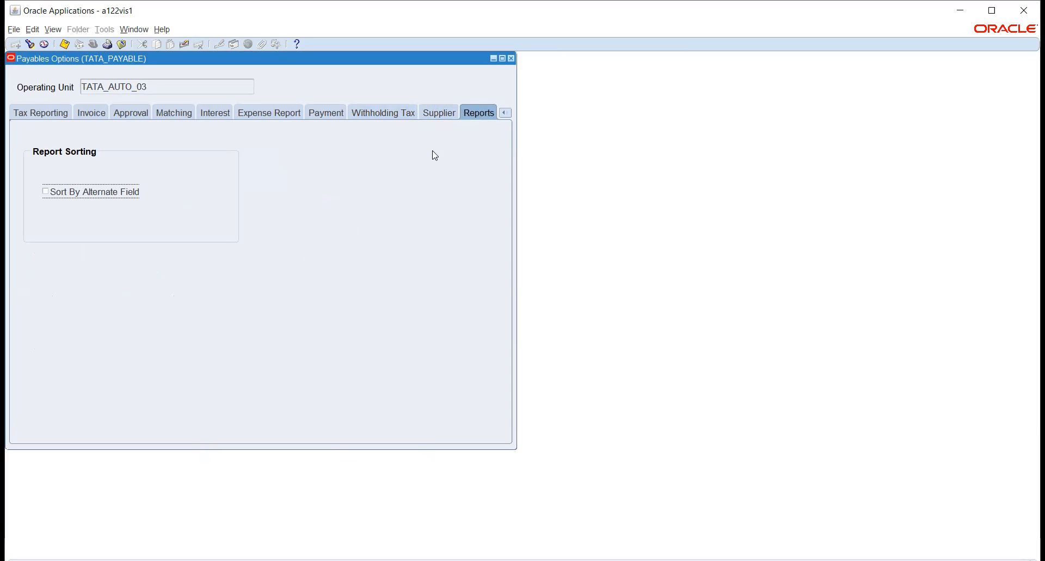
Check the list of Payables Options sections and close the Payables Options form
{"action": "left_click", "coordinate": [510, 113]}
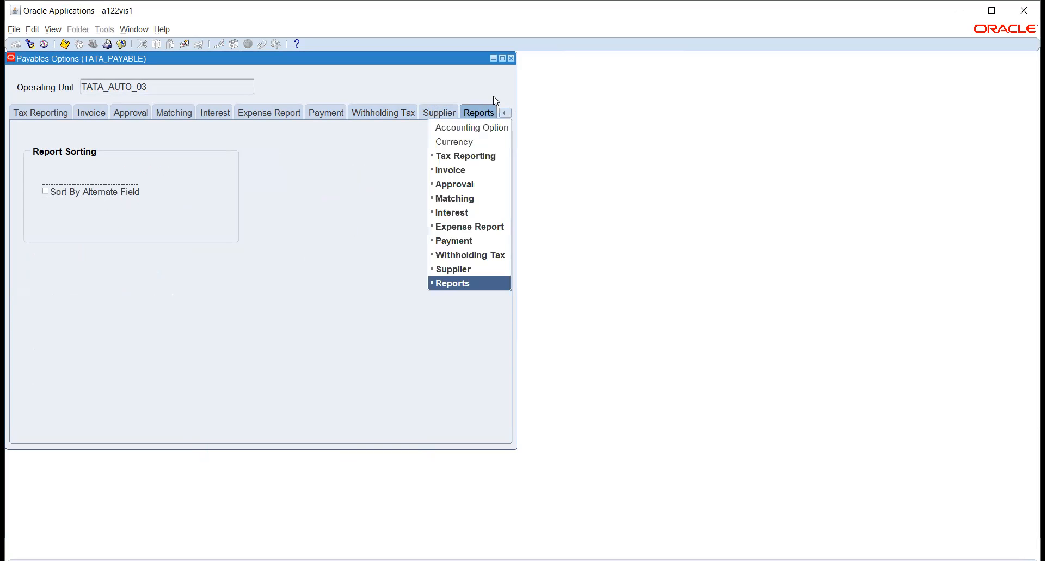
{"action": "left_click", "coordinate": [466, 77]}
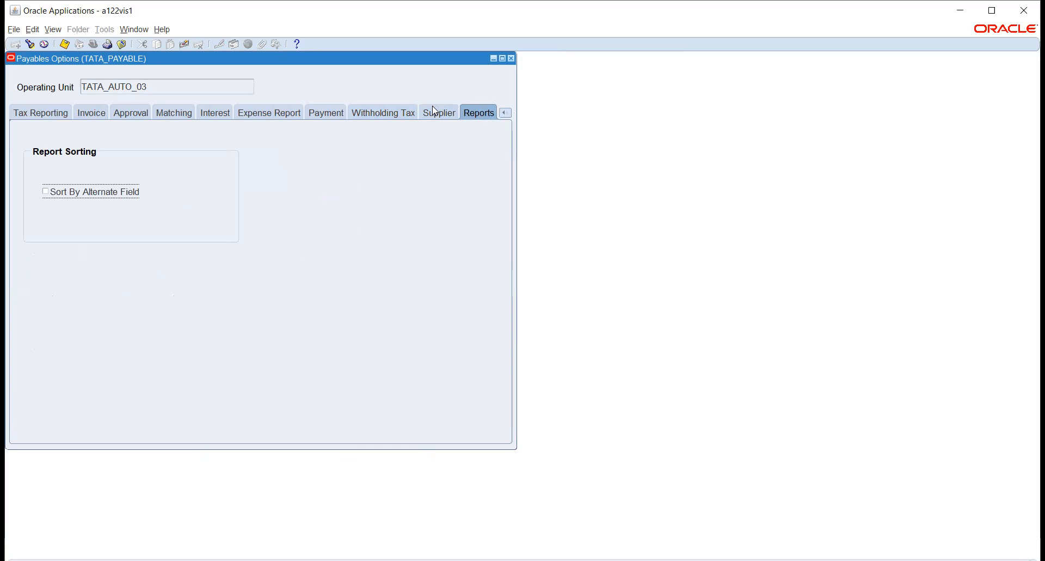
{"action": "left_click", "coordinate": [511, 58]}
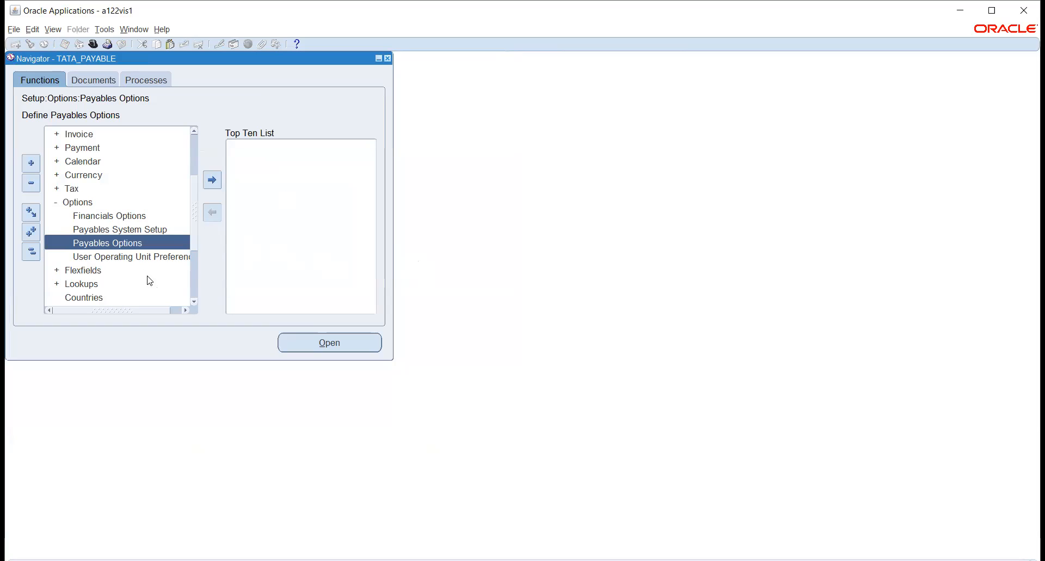
Expand the Invoice setup functions in the Navigator and select Payment Terms
{"action": "scroll", "coordinate": [72, 228], "scroll_direction": "up", "scroll_amount": 1}
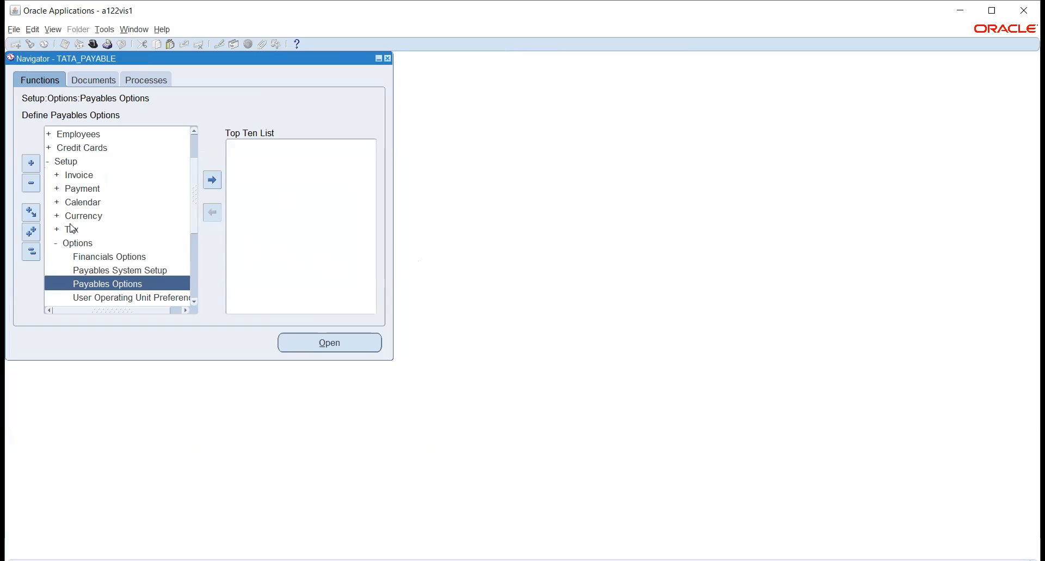
{"action": "scroll", "coordinate": [71, 227], "scroll_direction": "up", "scroll_amount": 1}
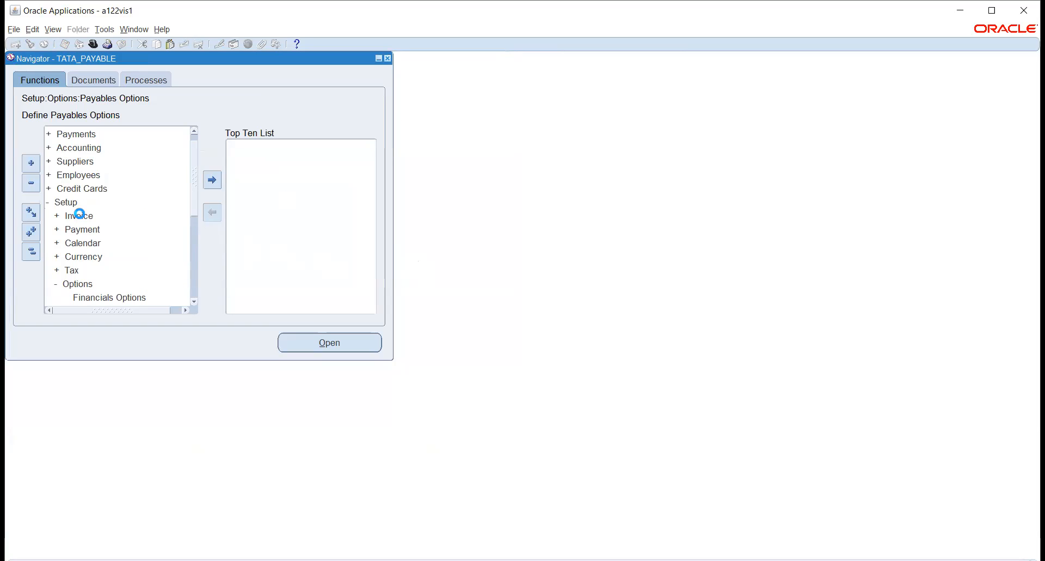
{"action": "double_click", "coordinate": [79, 215]}
{"action": "left_click", "coordinate": [113, 247]}
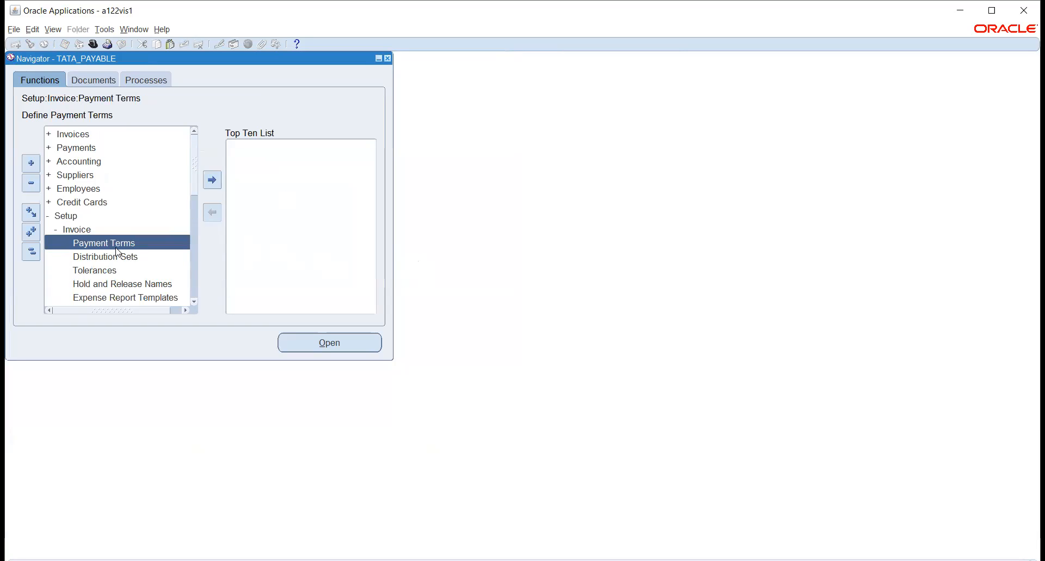
{"action": "scroll", "coordinate": [116, 252], "scroll_direction": "down", "scroll_amount": 3}
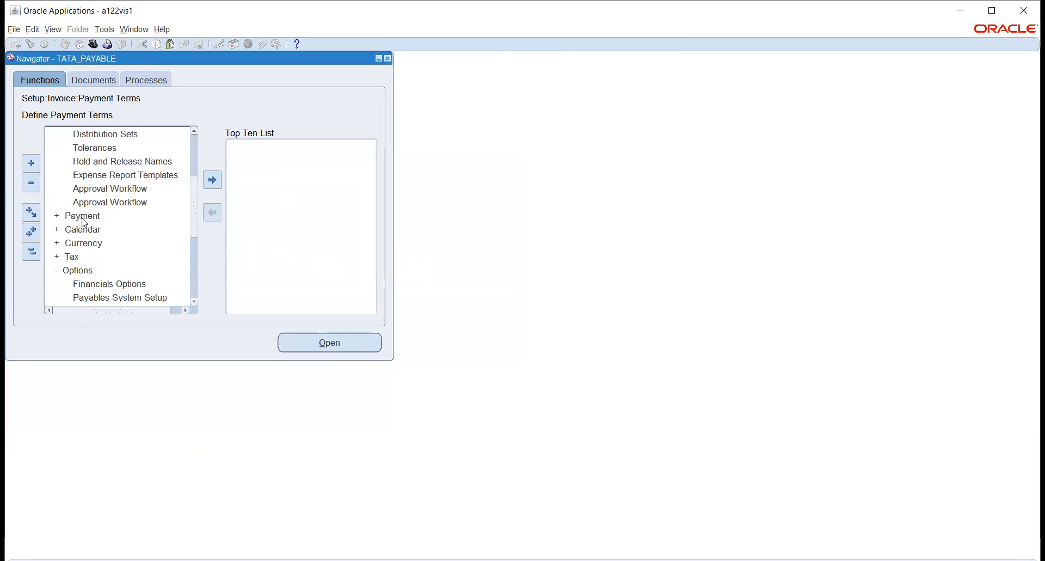
{"action": "scroll", "coordinate": [83, 221], "scroll_direction": "up", "scroll_amount": 3}
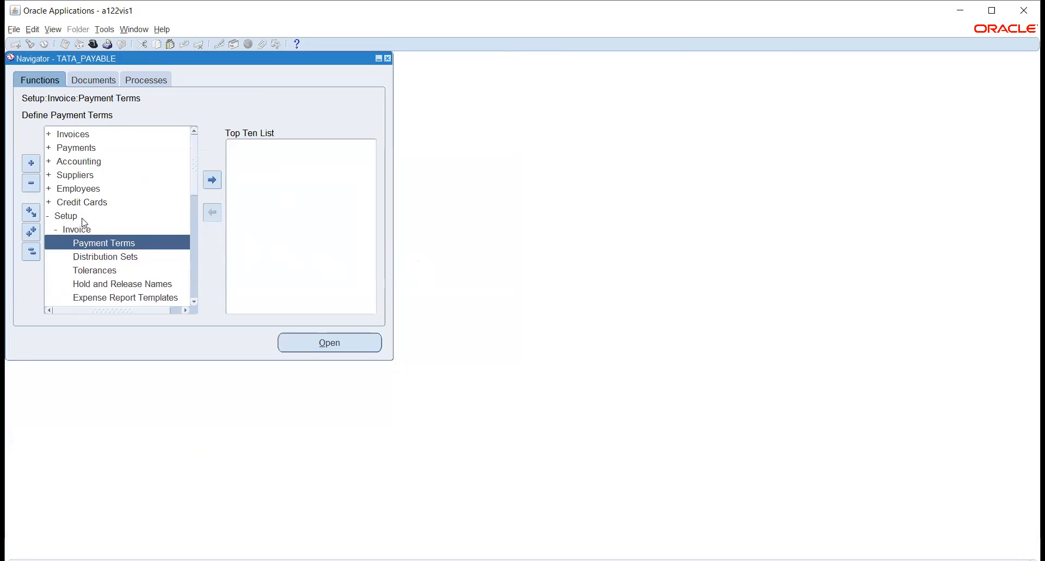